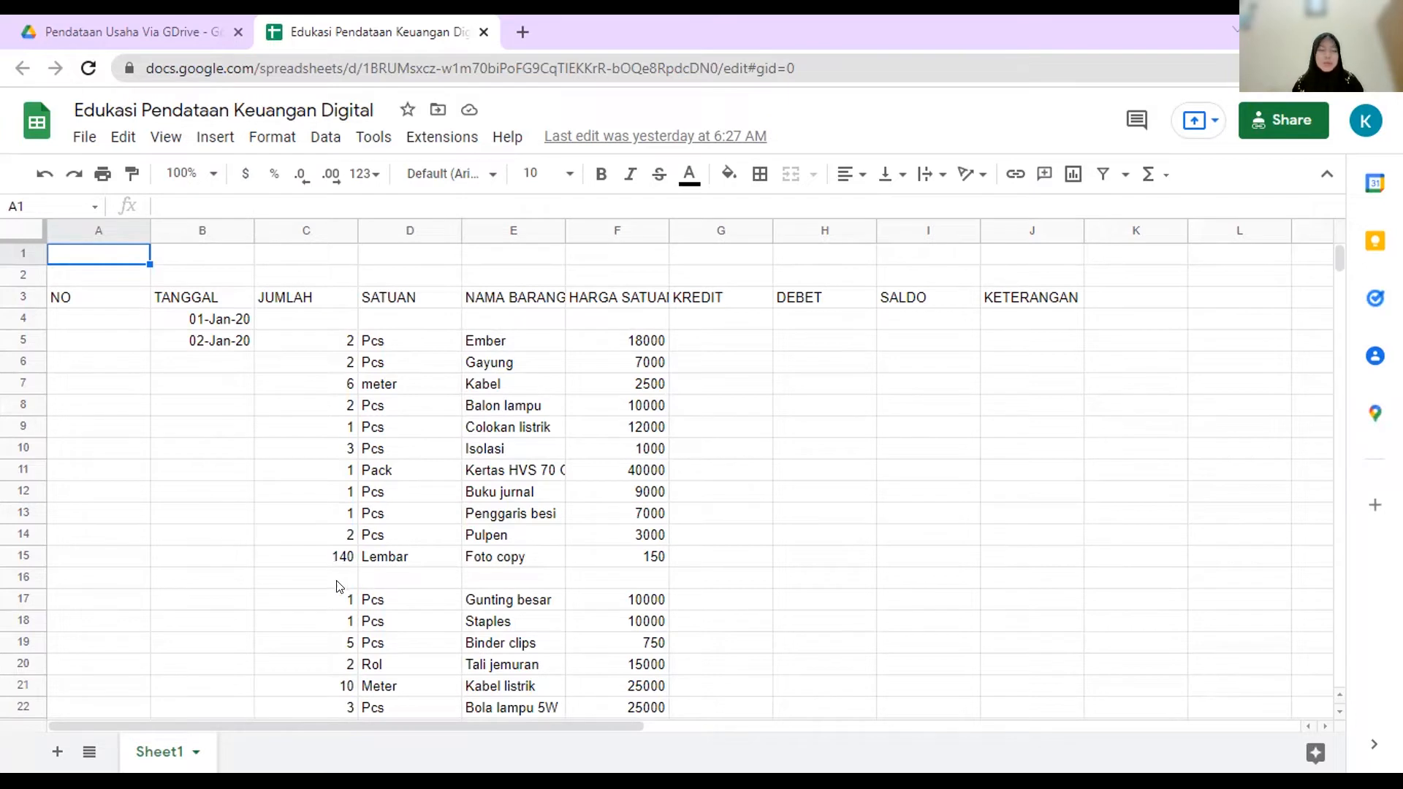
Step: Rename the Sheet1 worksheet as Januari
scroll(221, 548, down, 3)
scroll(221, 549, up, 3)
click(192, 755)
click(166, 500)
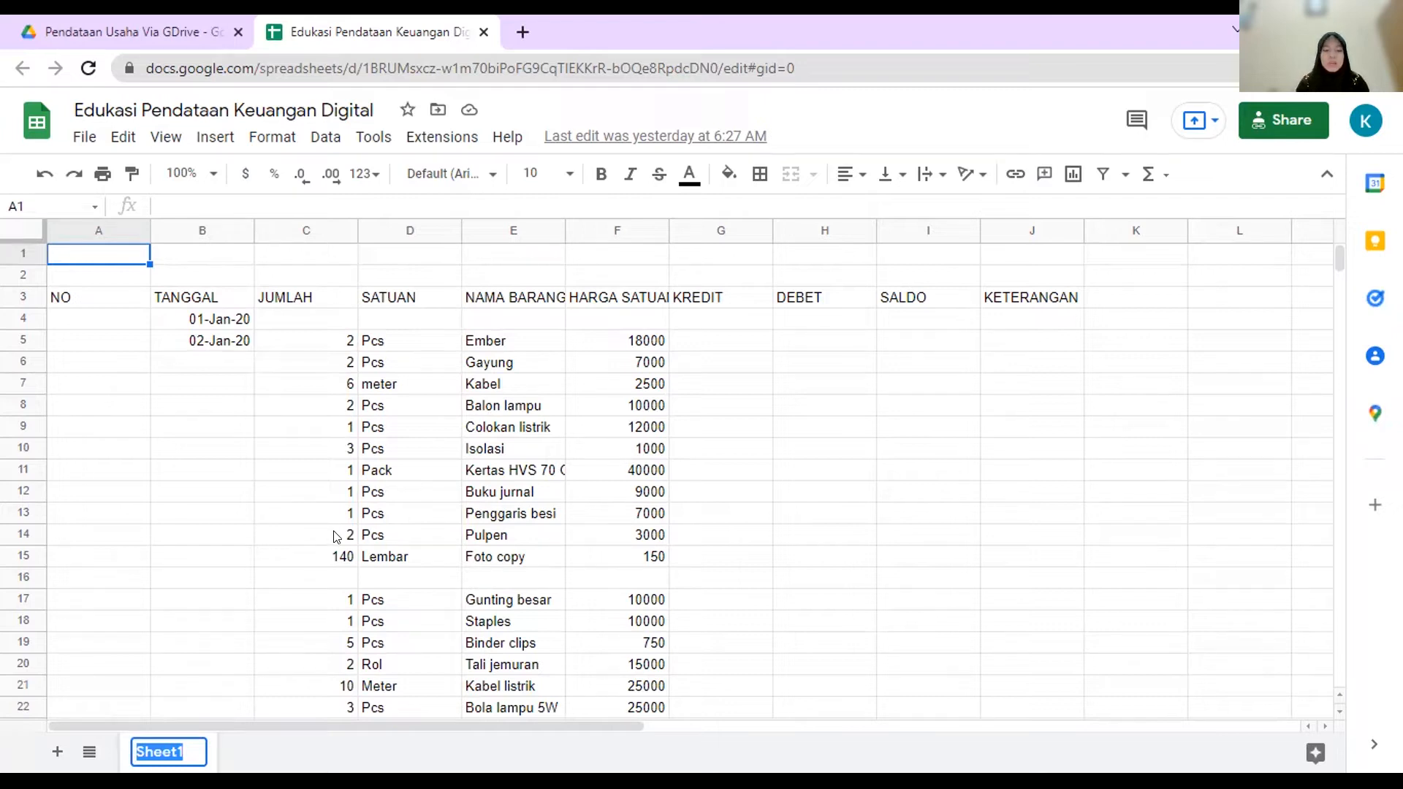
text(Ja)
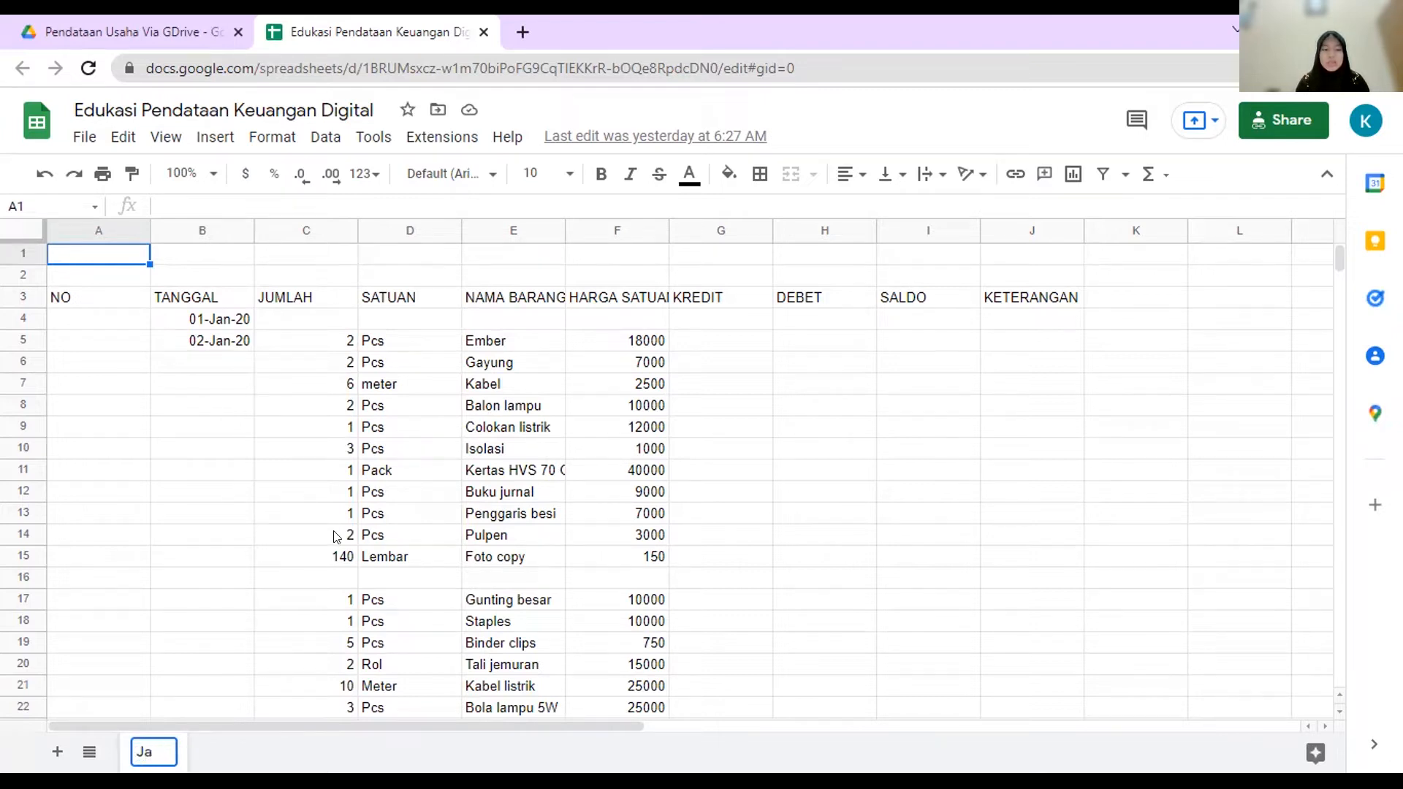
text(nuari)
key(Return)
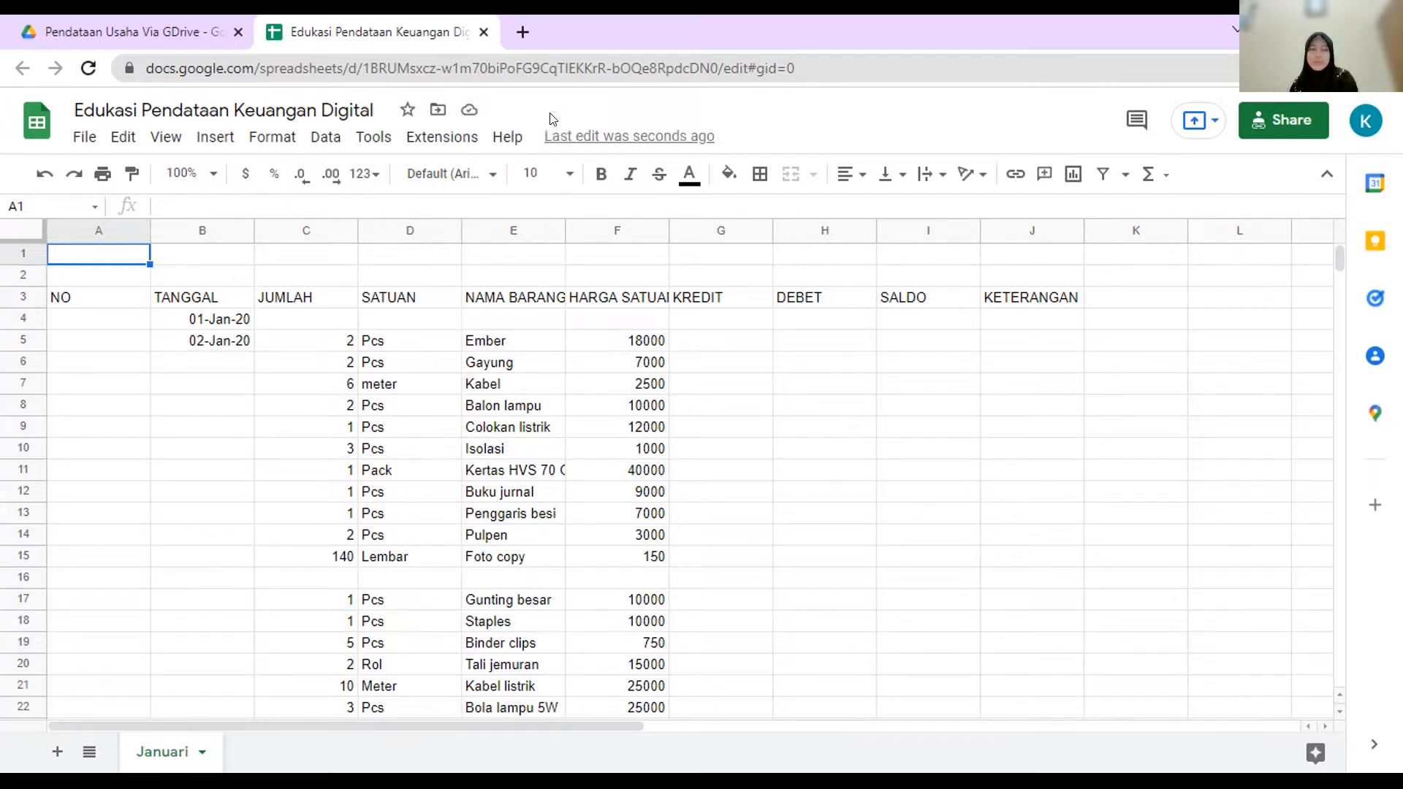
Step: Review the column headings in row 3, from NO through KETERANGAN, including KREDIT, DEBET and SALDO
click(731, 300)
click(104, 294)
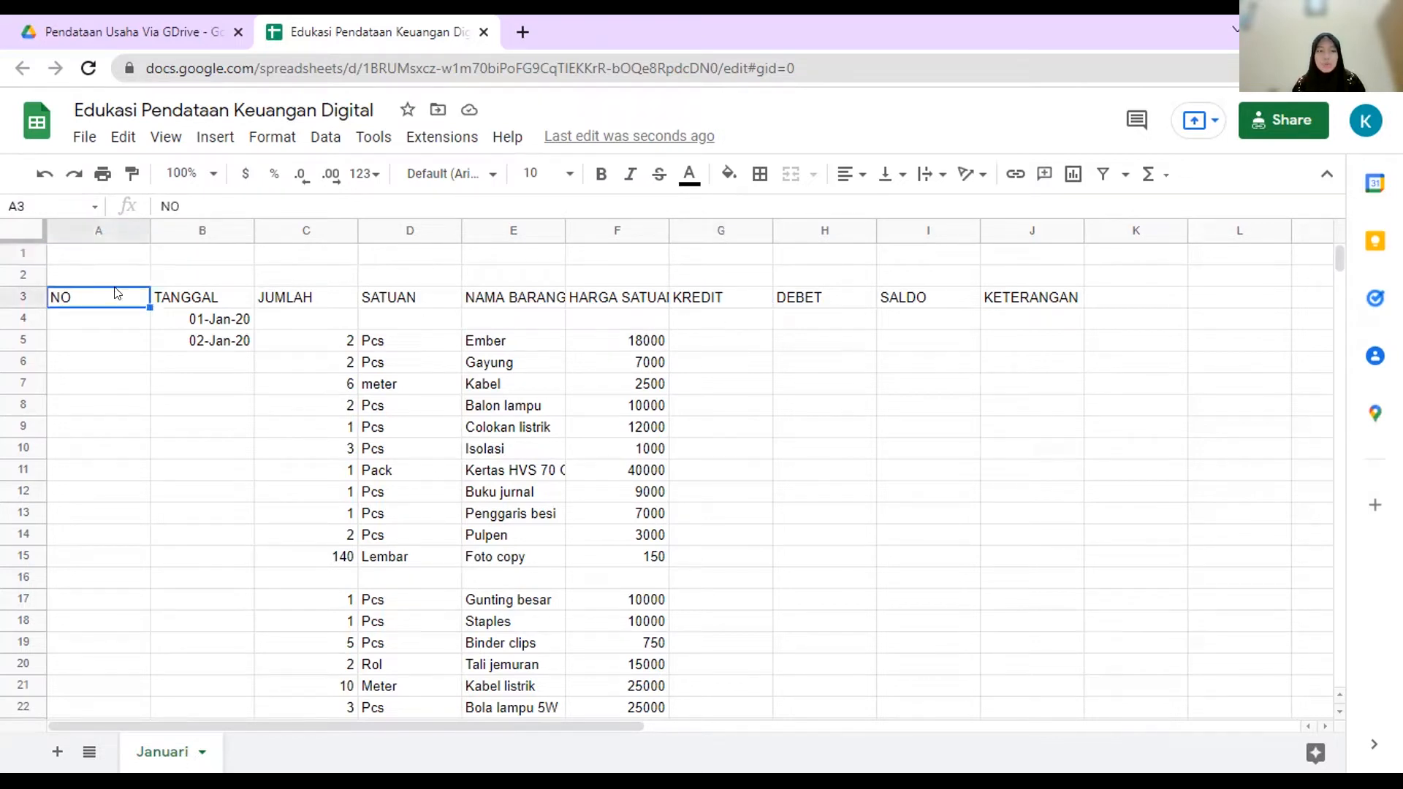
click(191, 297)
click(300, 301)
click(405, 298)
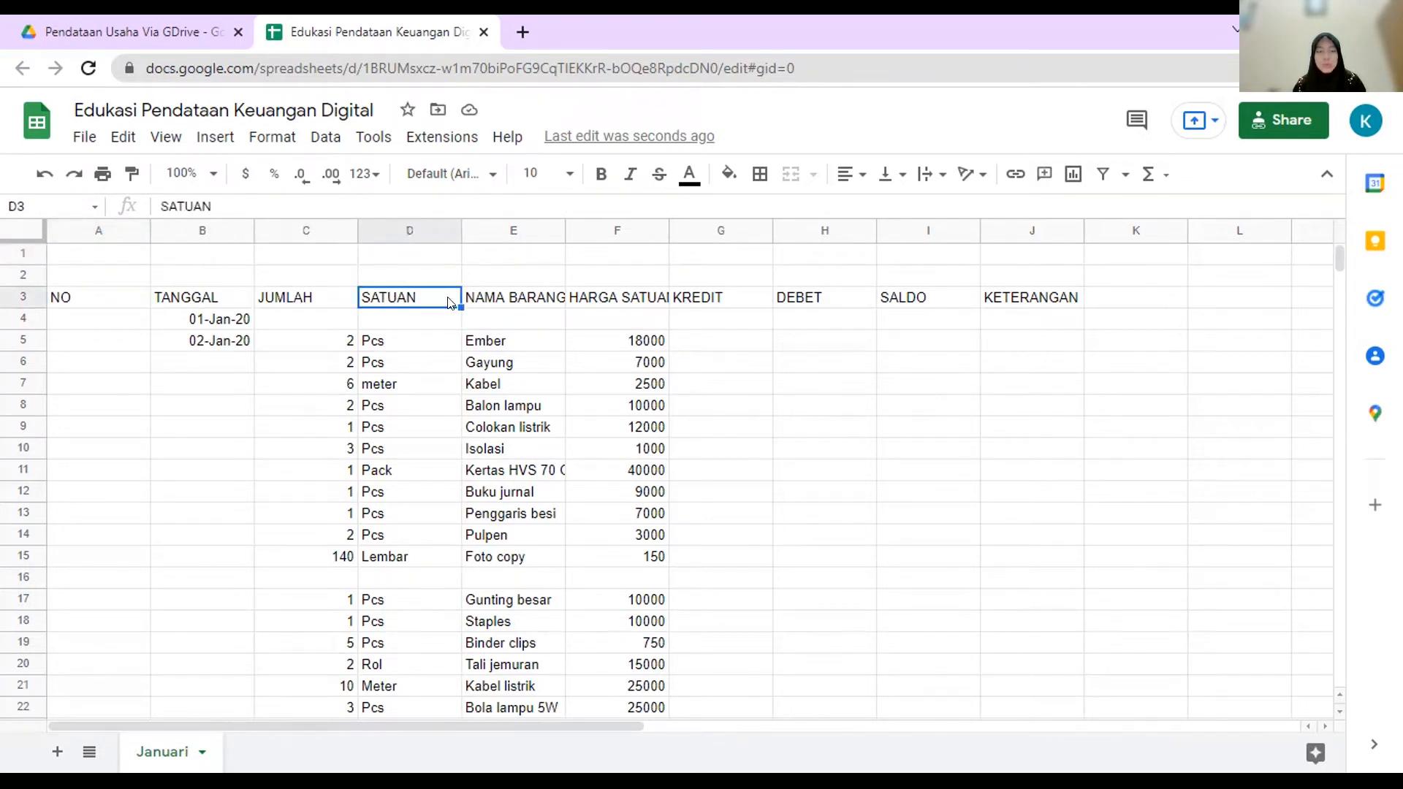
click(550, 303)
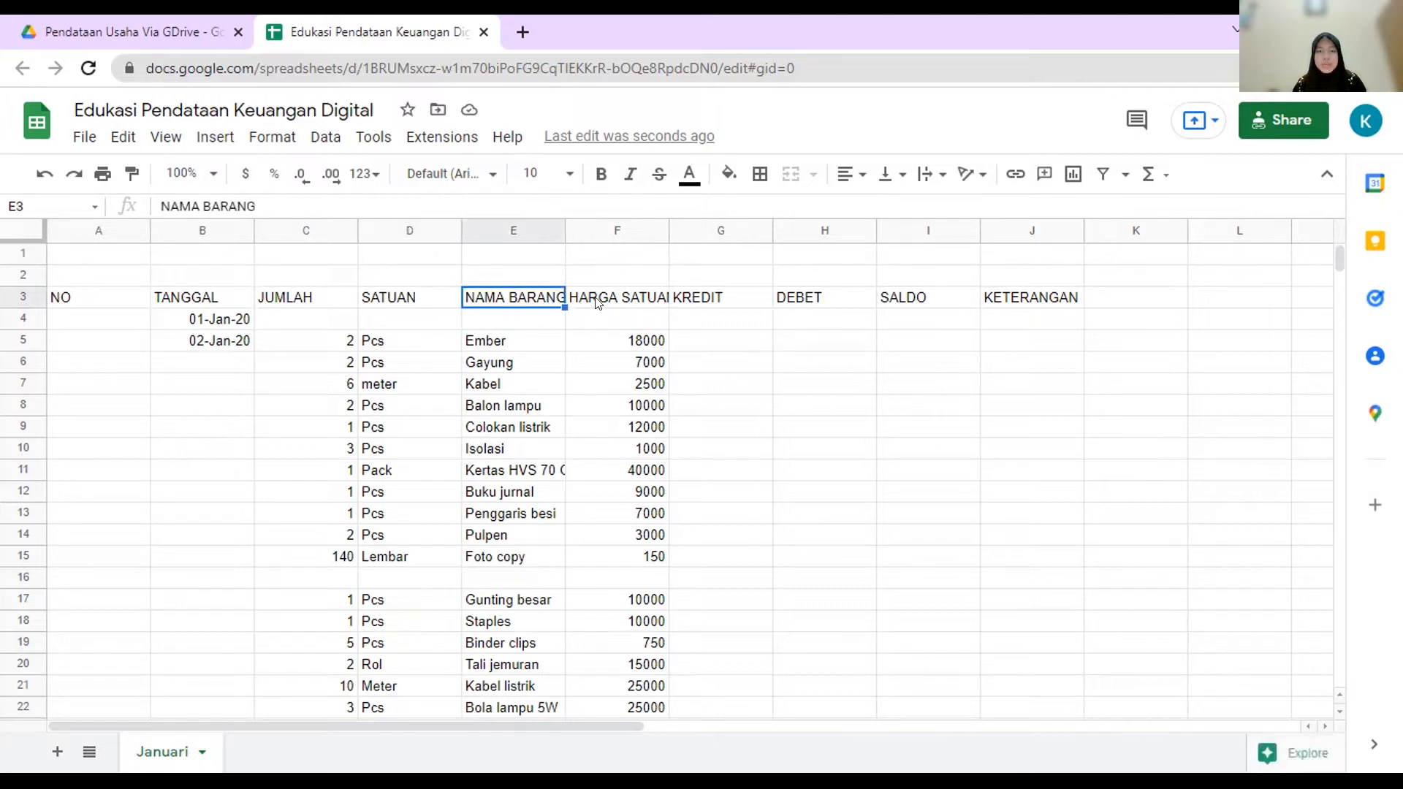
click(627, 301)
click(709, 302)
click(796, 305)
click(909, 303)
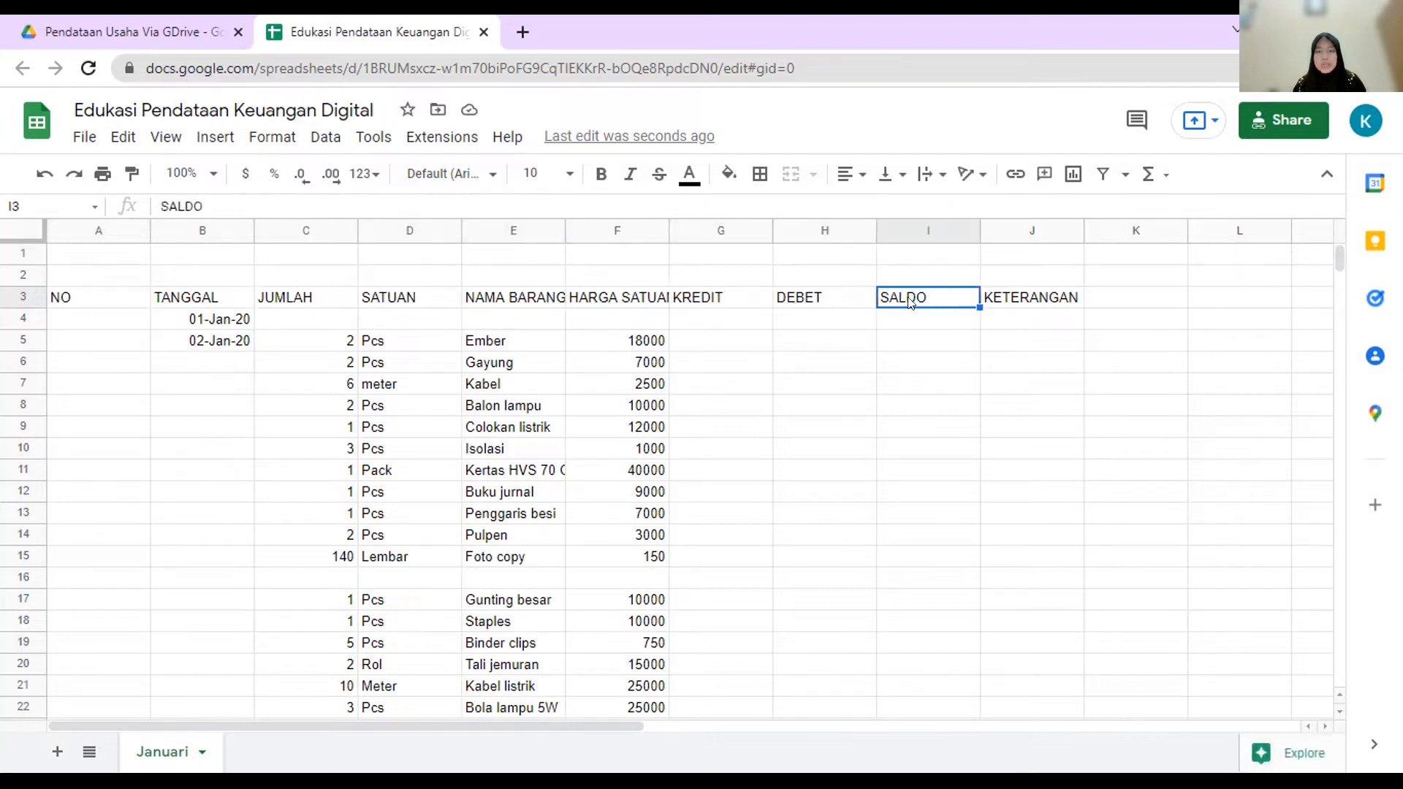
click(1006, 299)
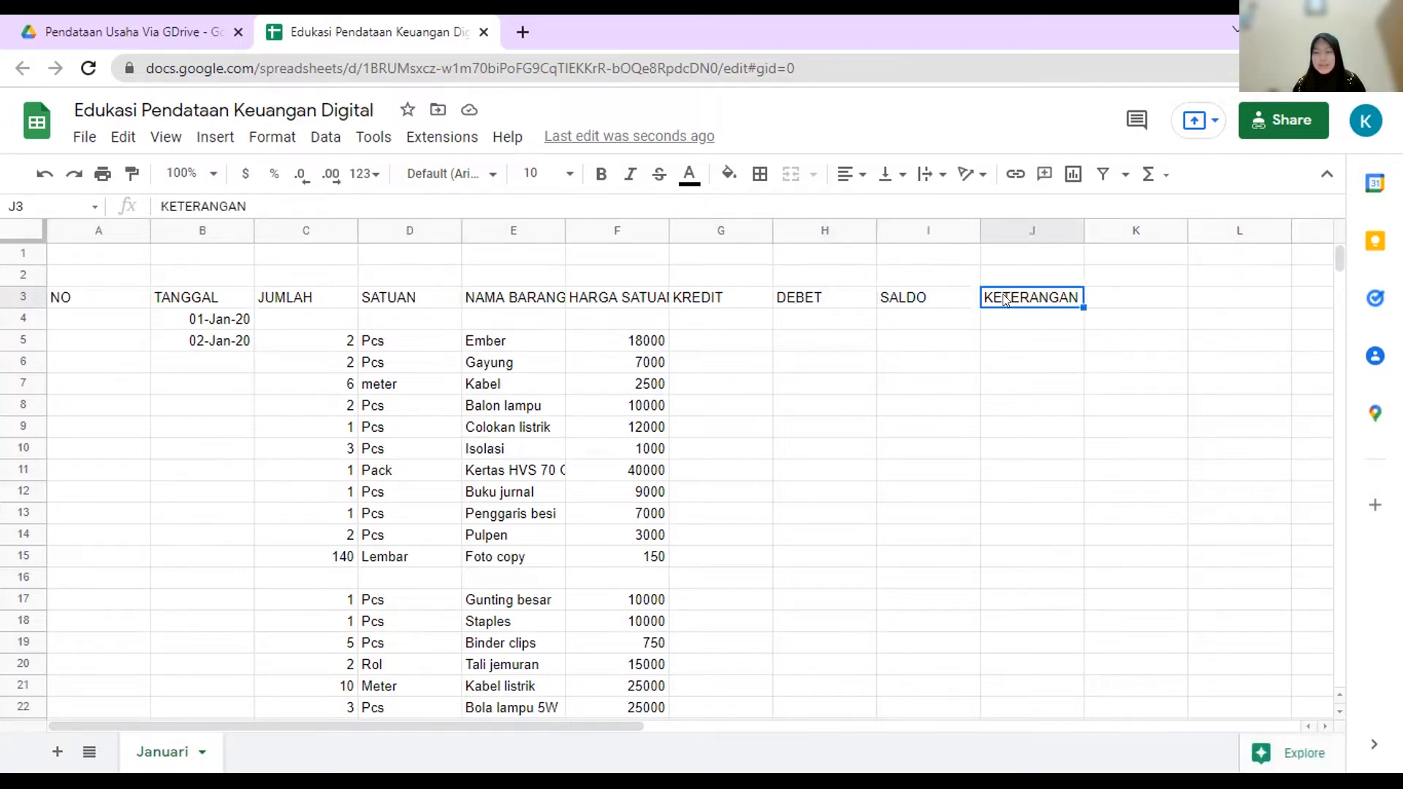
click(732, 302)
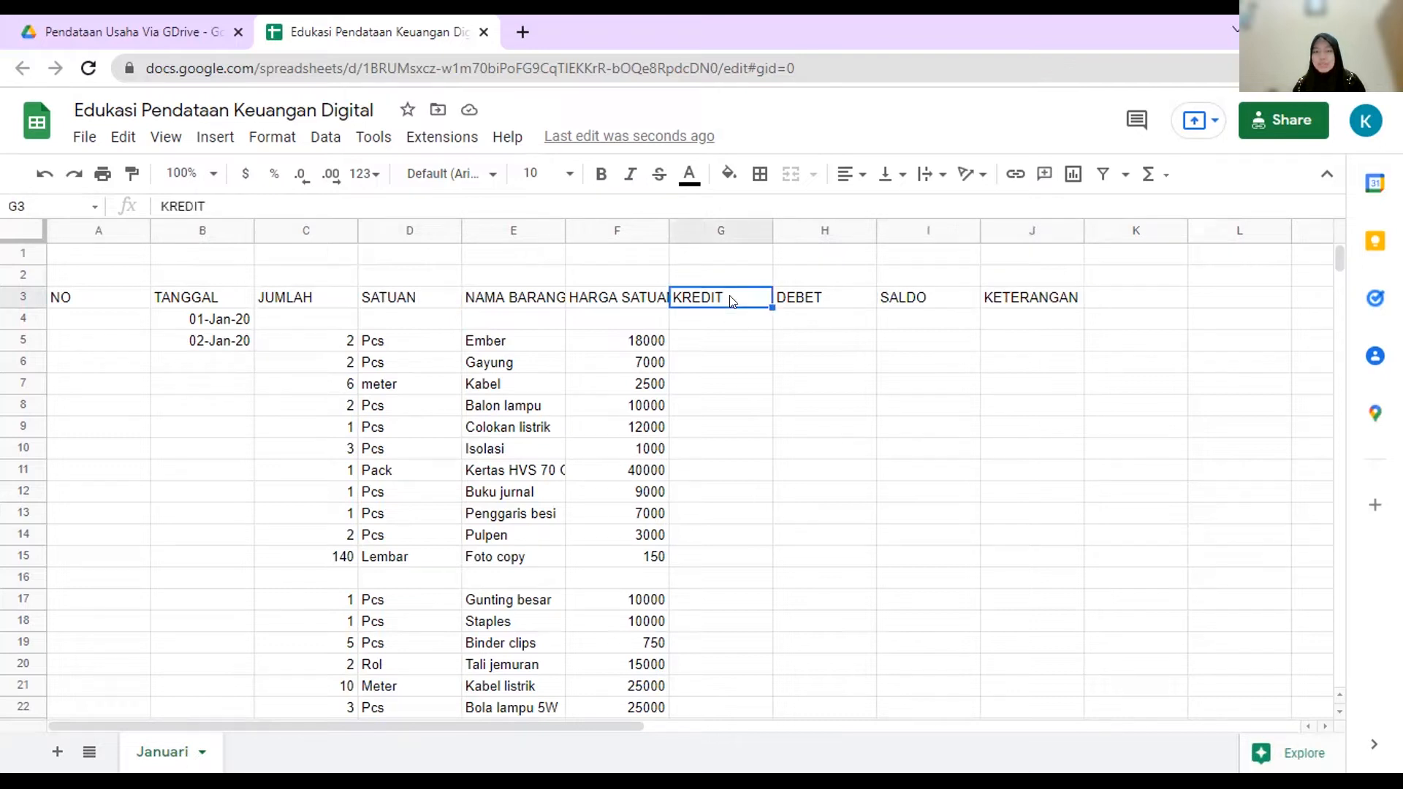
click(797, 299)
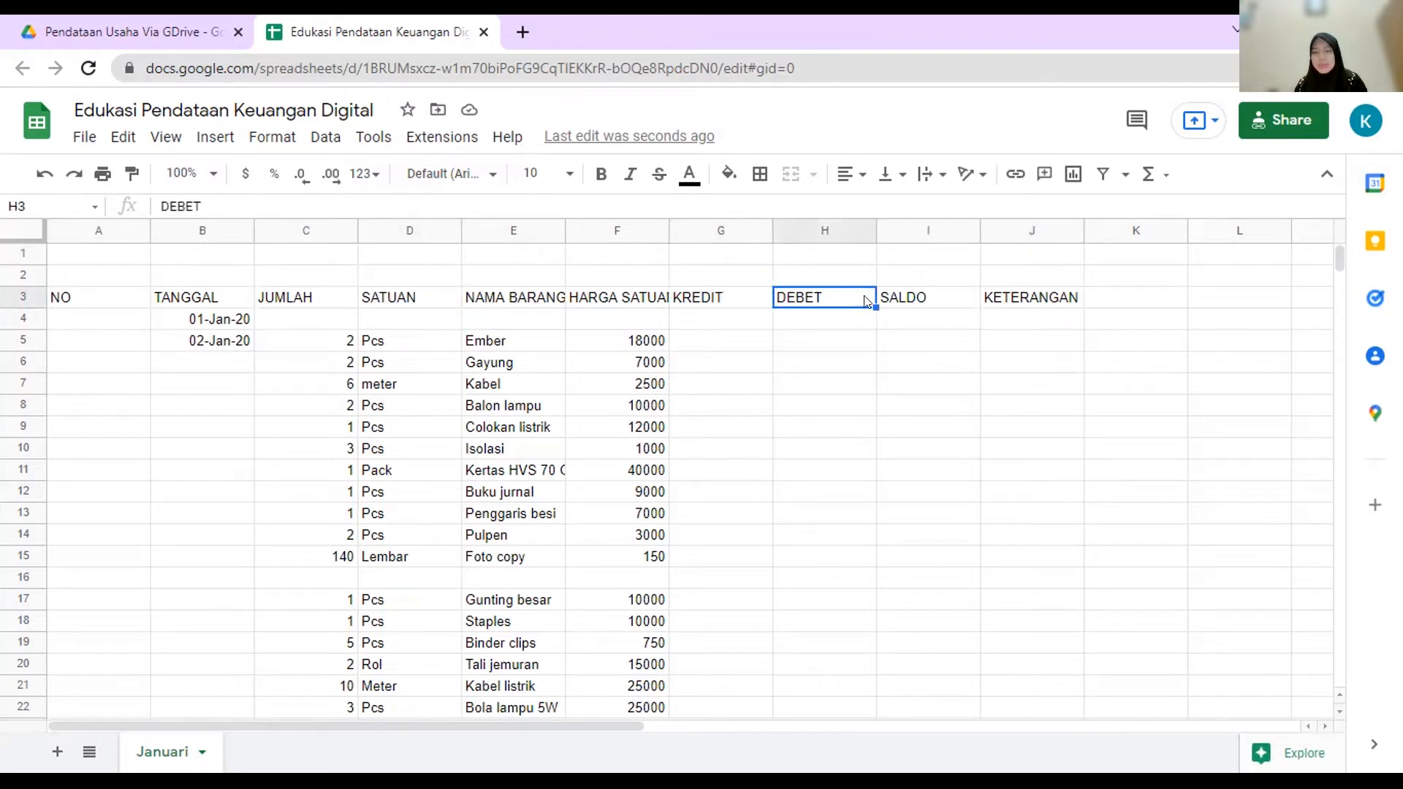
click(939, 306)
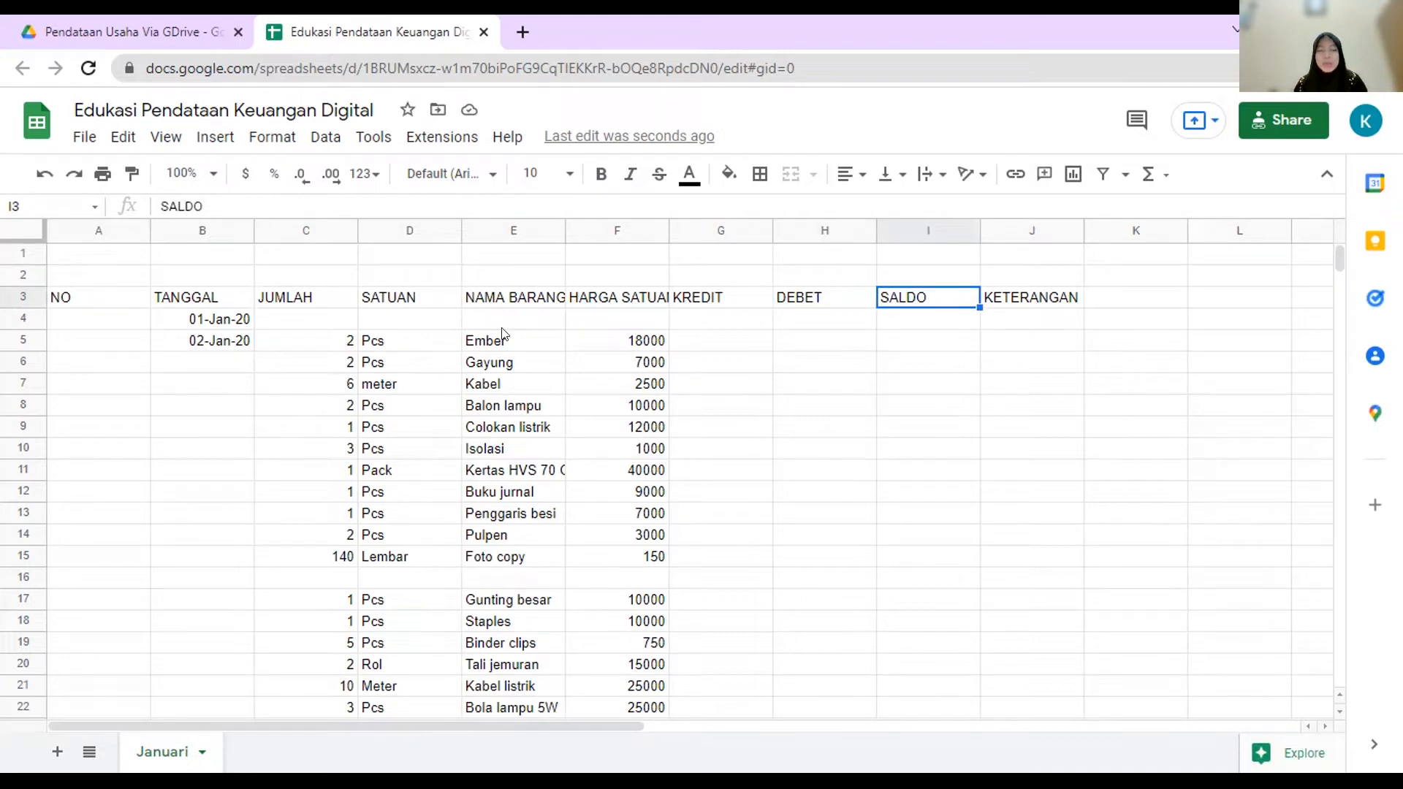
Step: Center the header cells A3:J3 horizontally and make their text bold
drag(103, 301, 1023, 303)
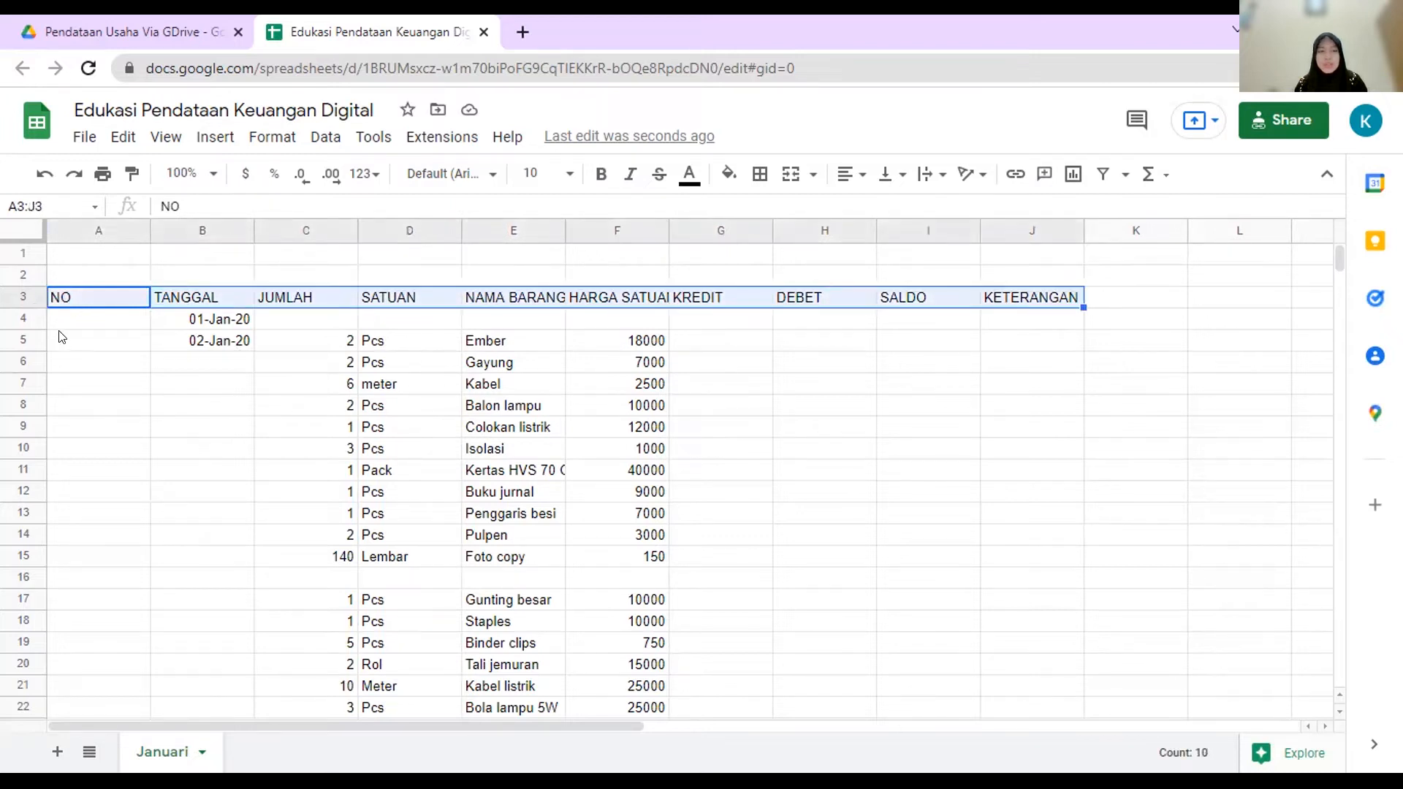
click(86, 336)
click(91, 298)
drag(84, 294, 990, 301)
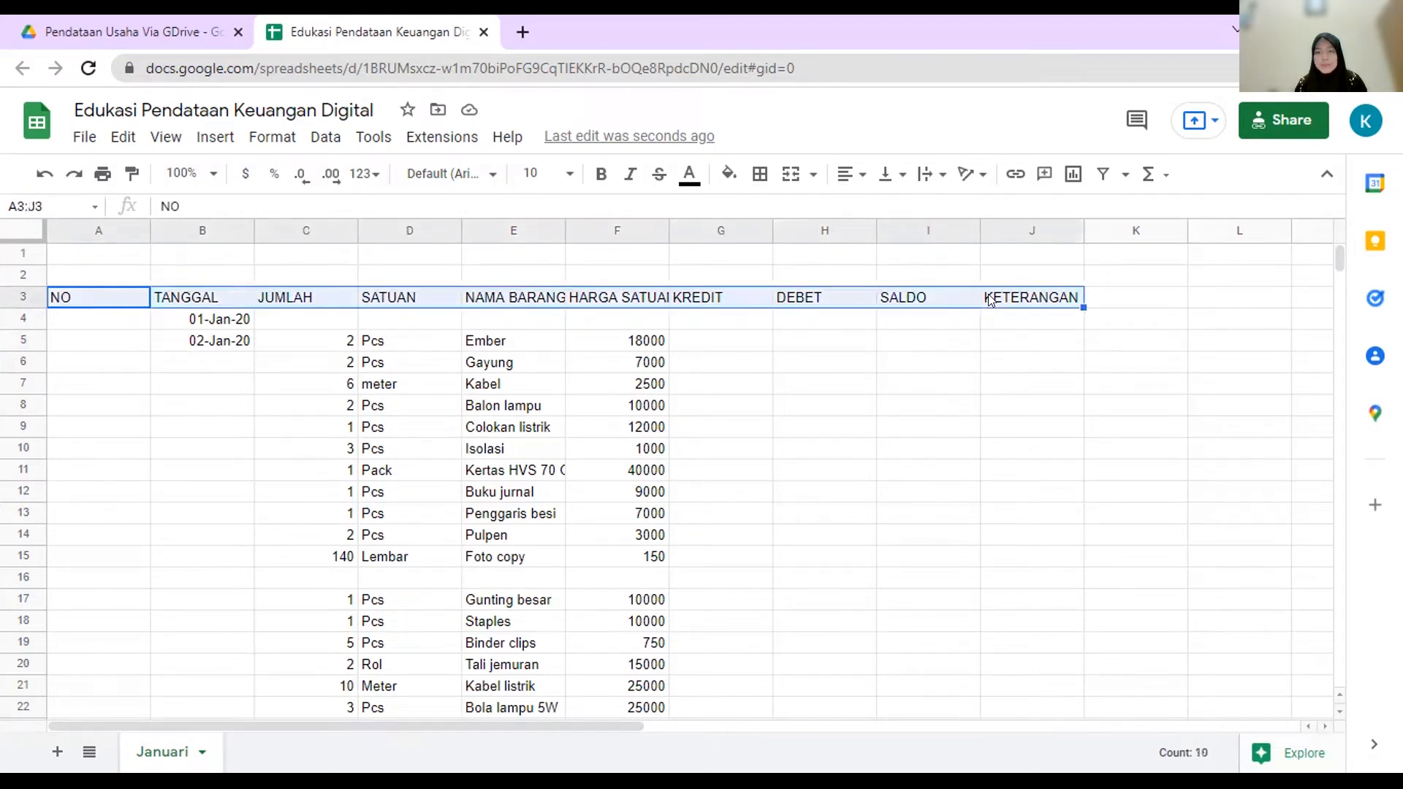
click(852, 177)
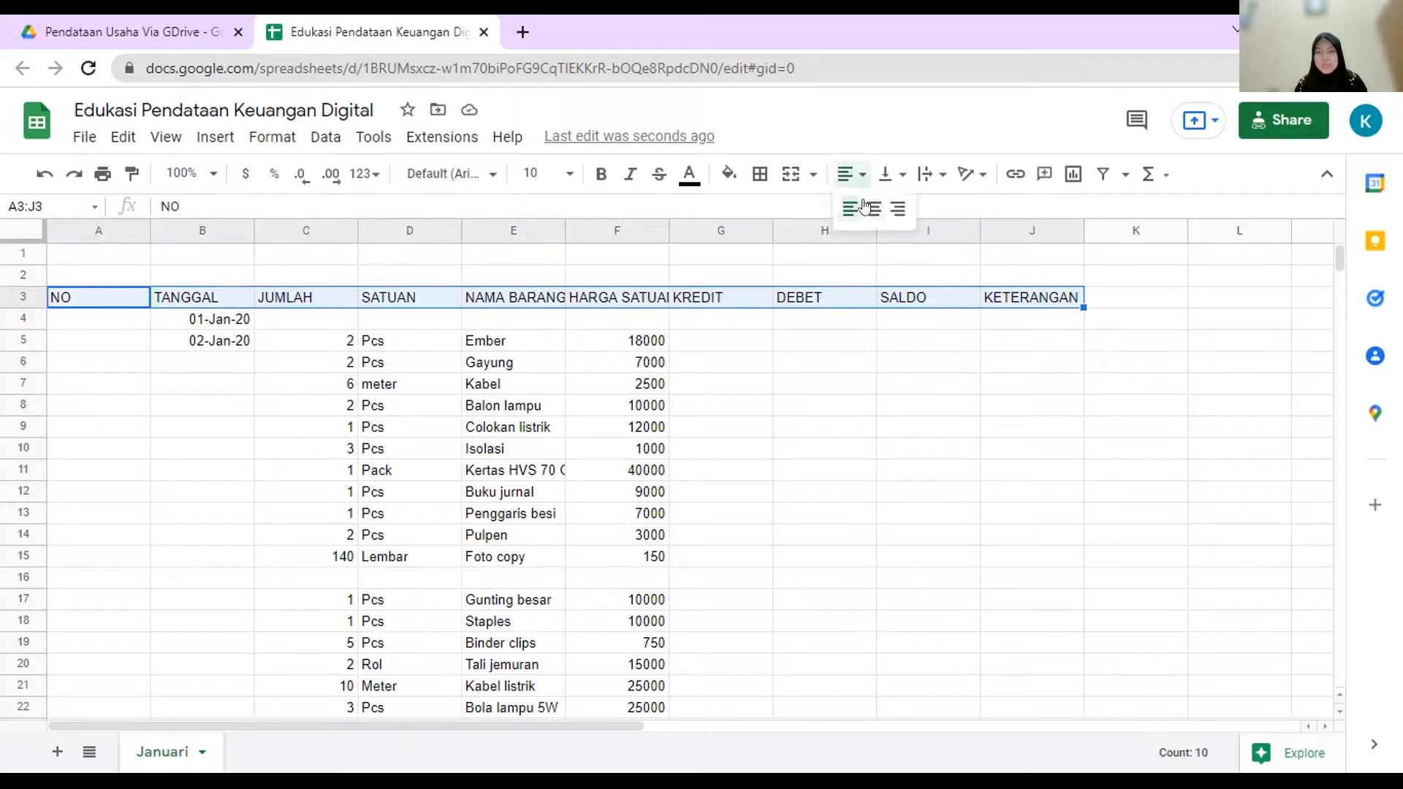
click(872, 210)
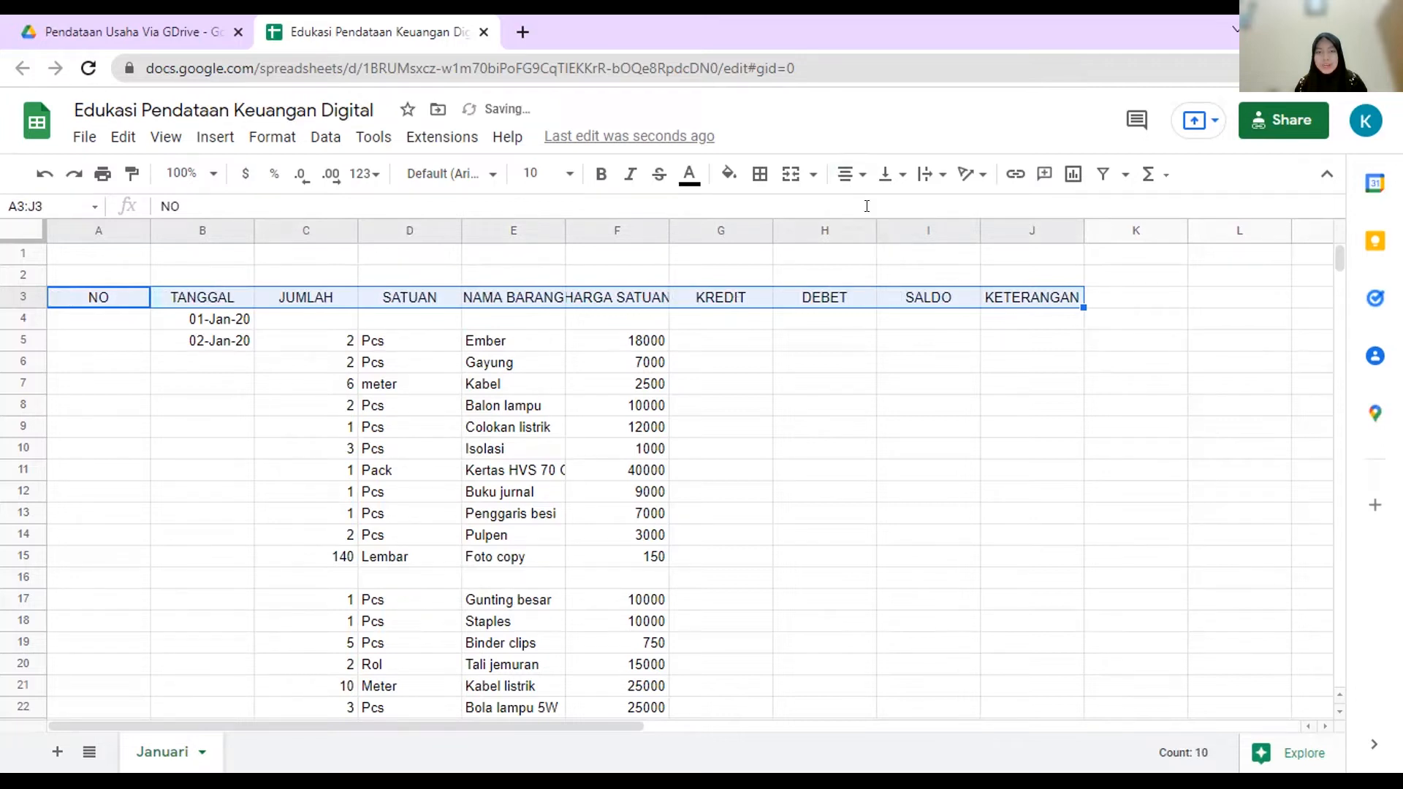
click(599, 175)
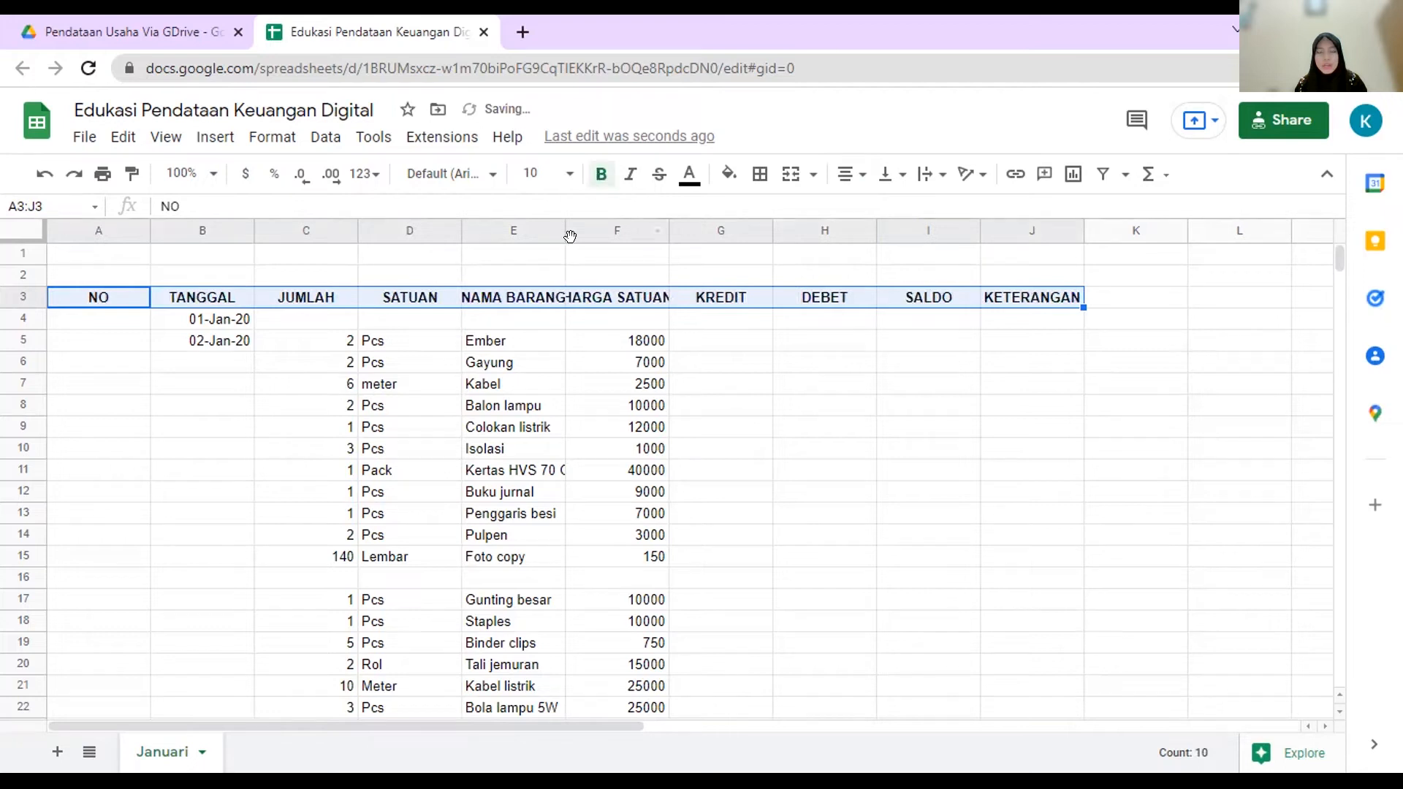
Step: Widen the HARGA SATUAN and NAMA BARANG columns so their headings fit
click(525, 293)
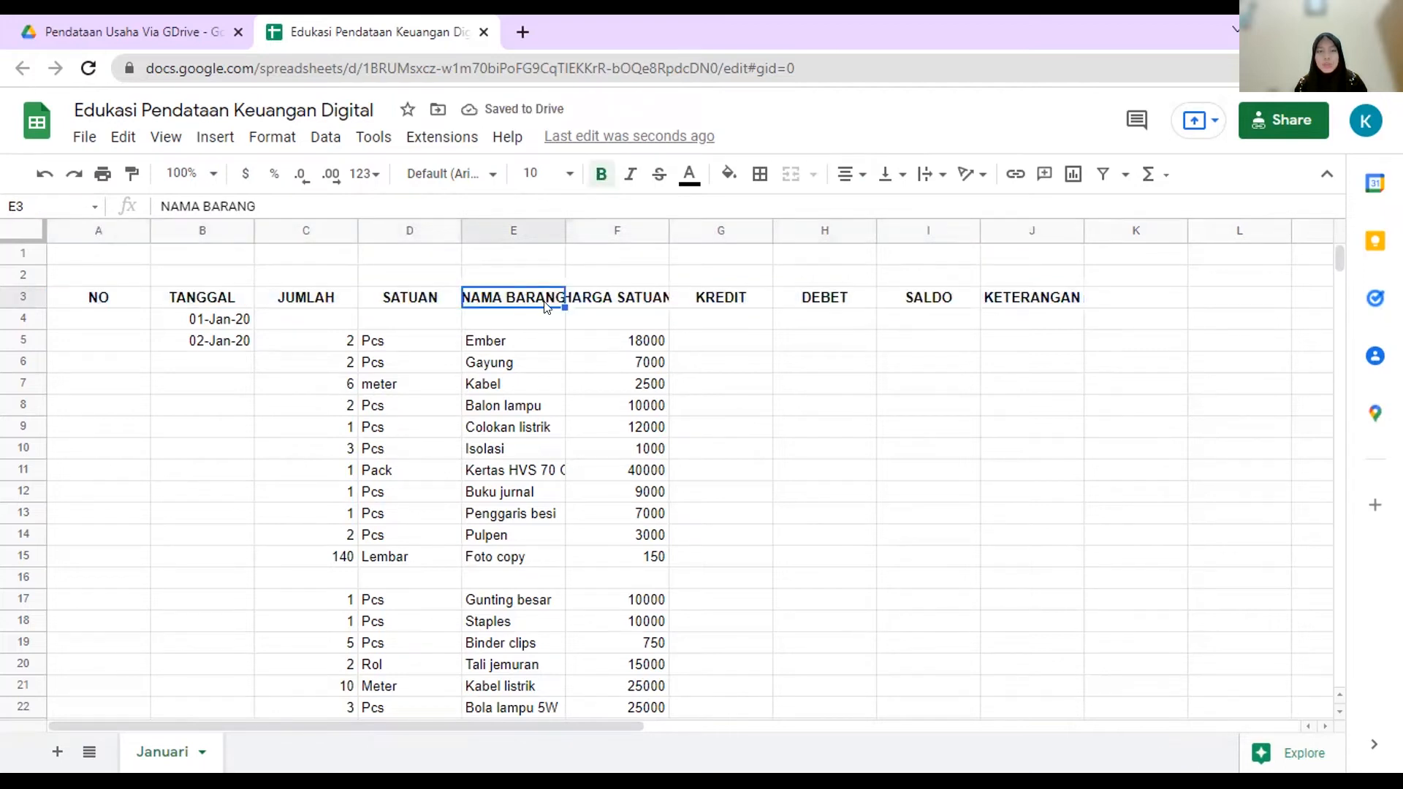
click(650, 302)
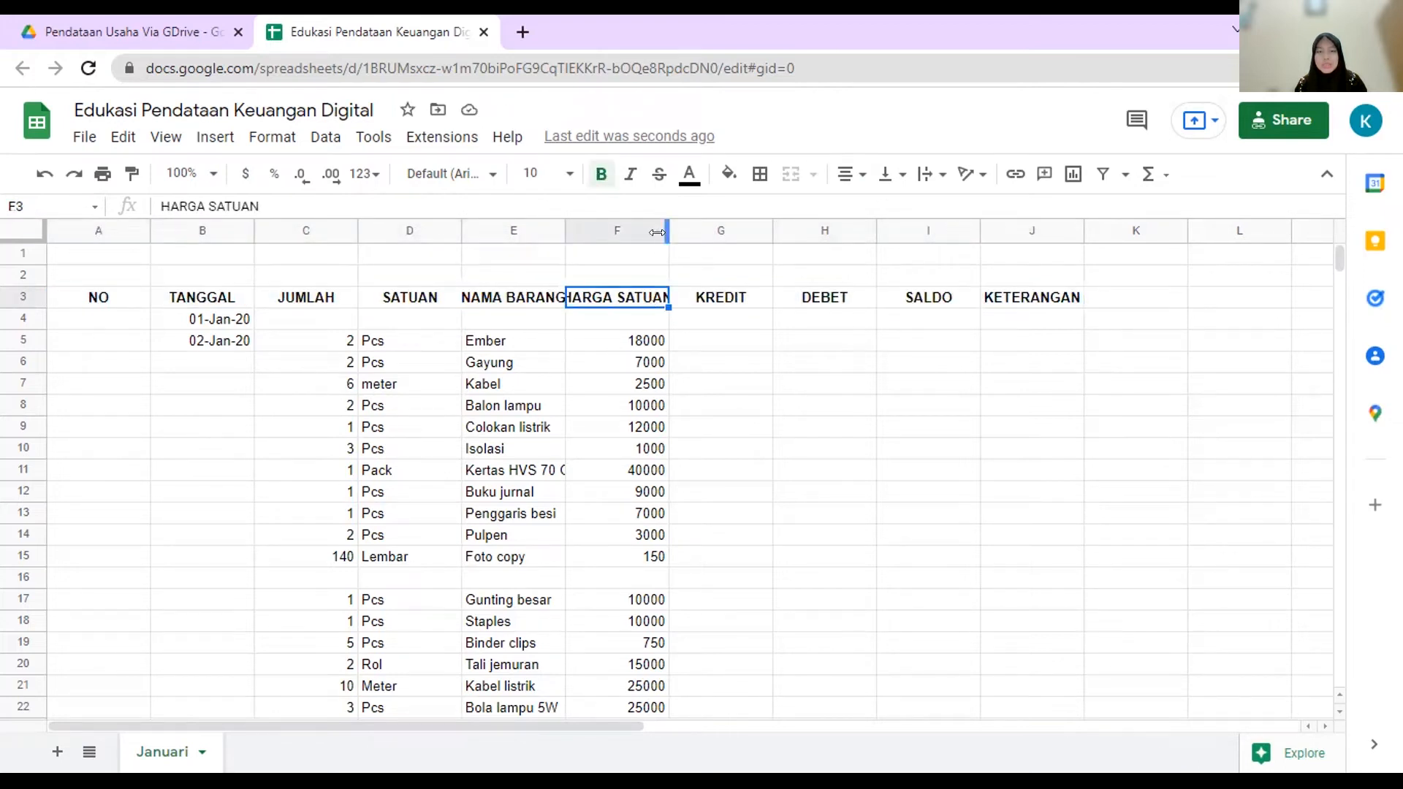
drag(657, 231, 671, 231)
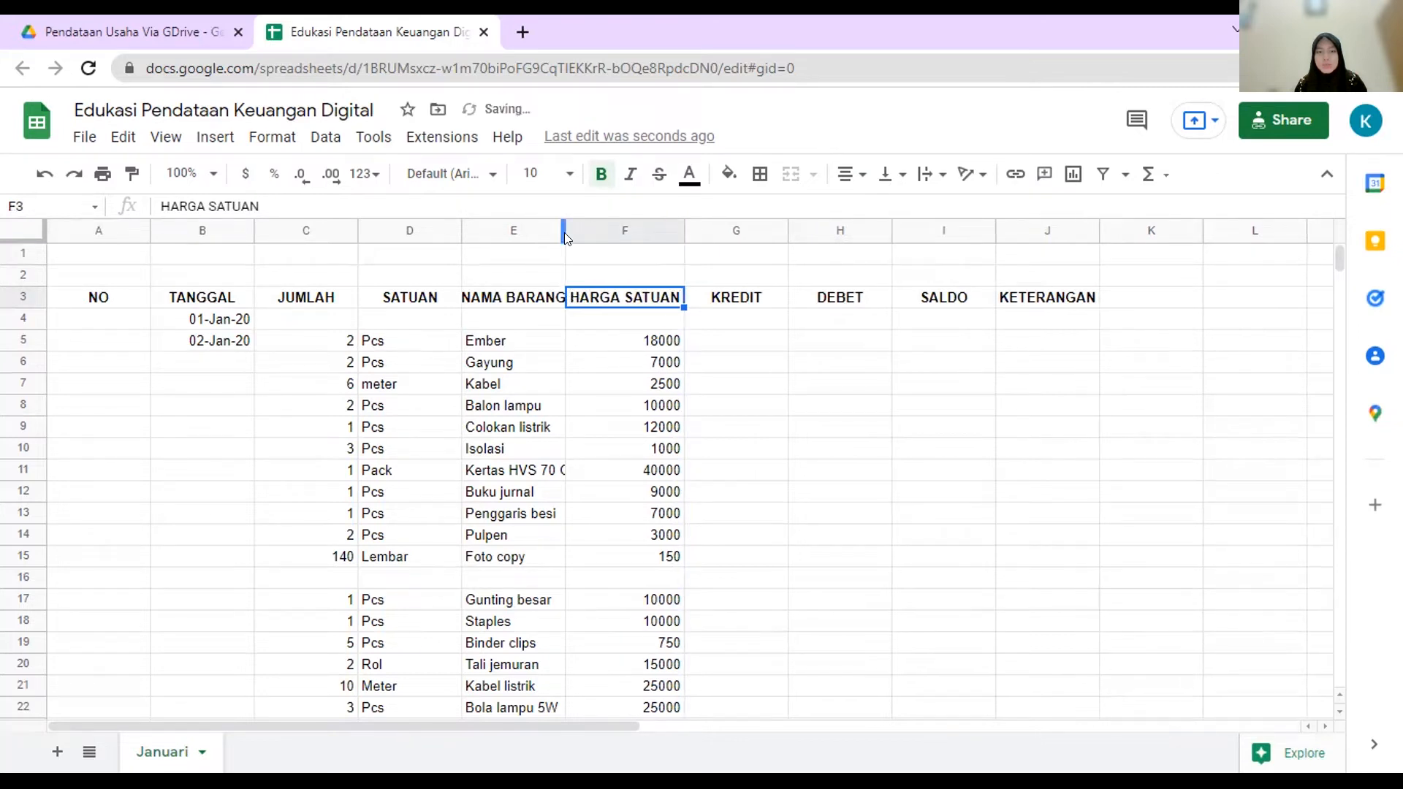
drag(556, 231, 574, 231)
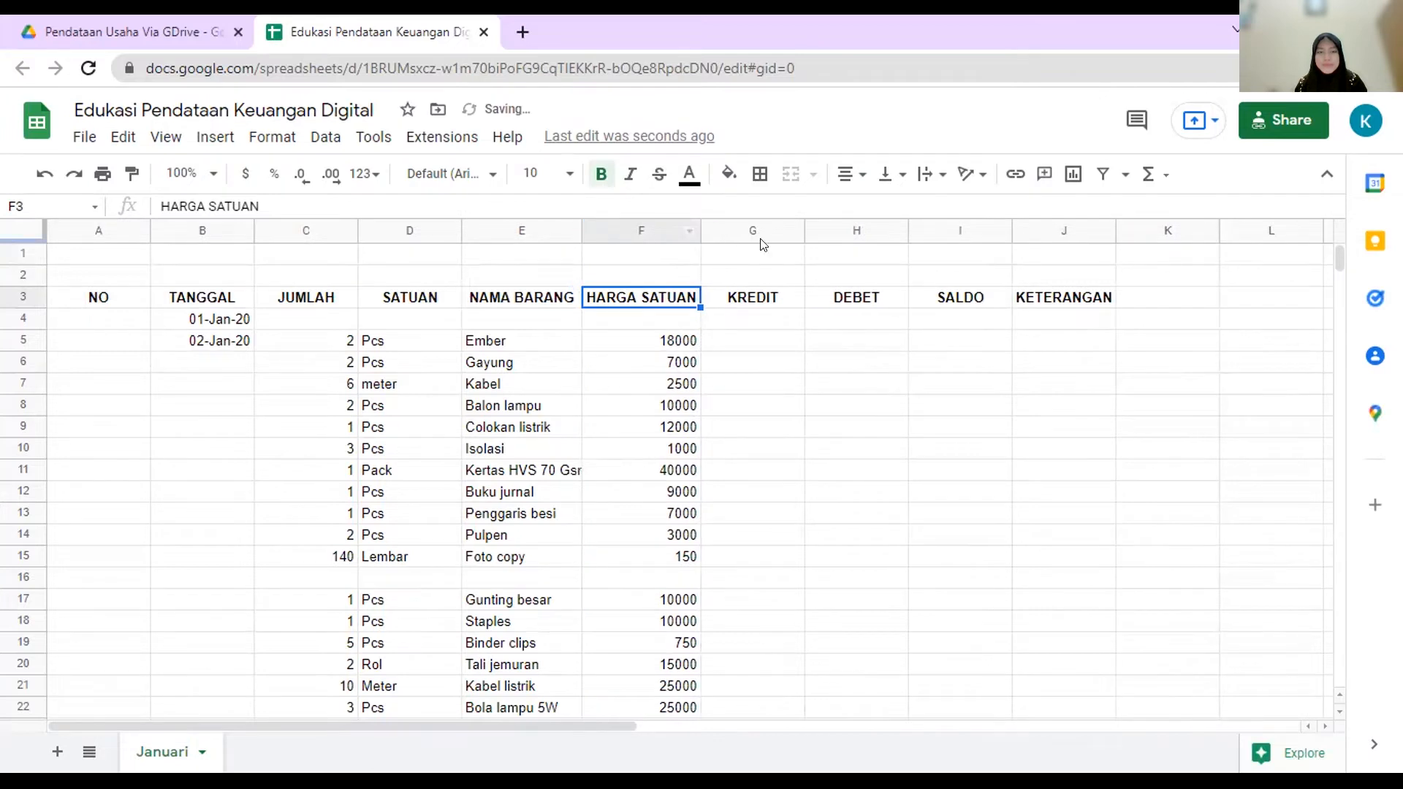
Step: Fill the header row A3:J3 with a green background color
drag(92, 296, 1023, 298)
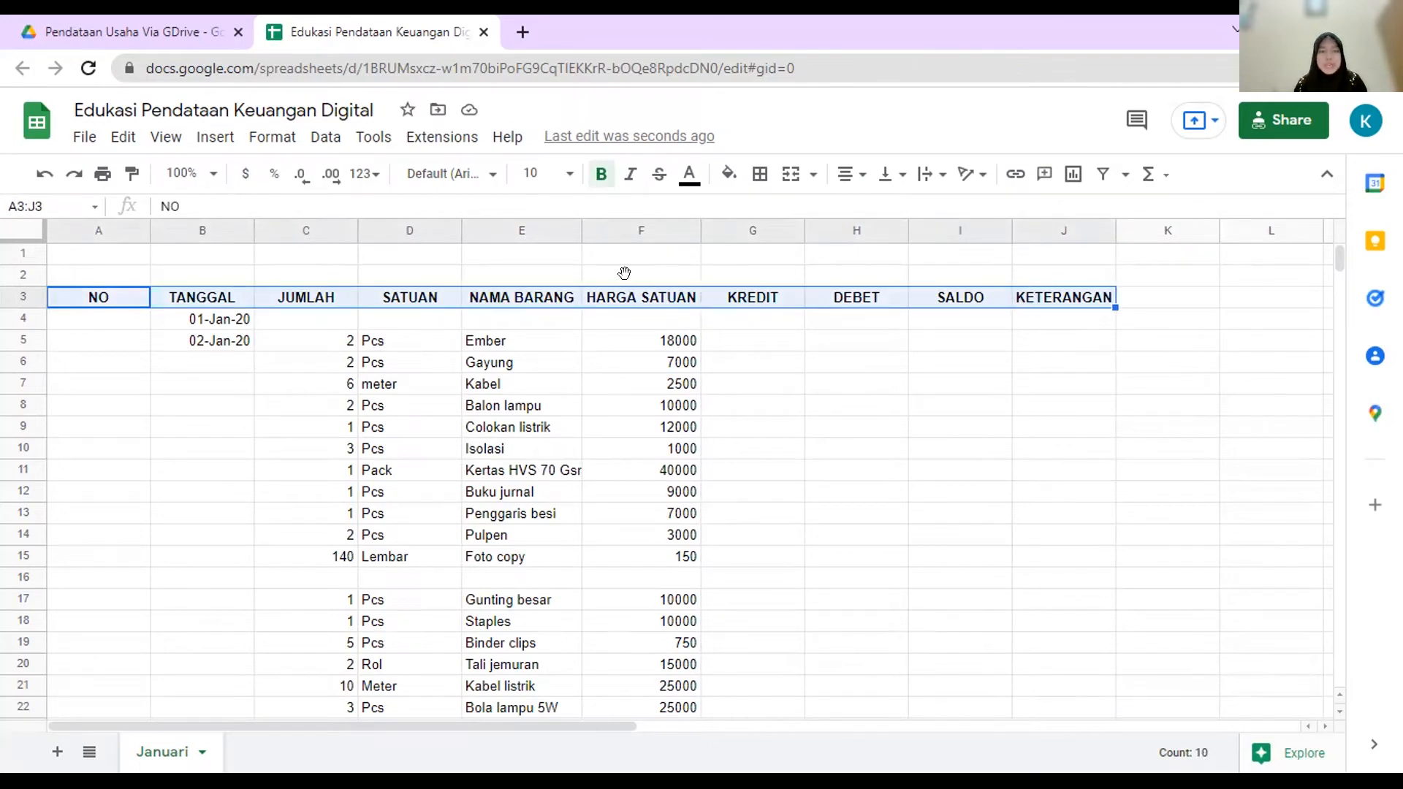
click(723, 174)
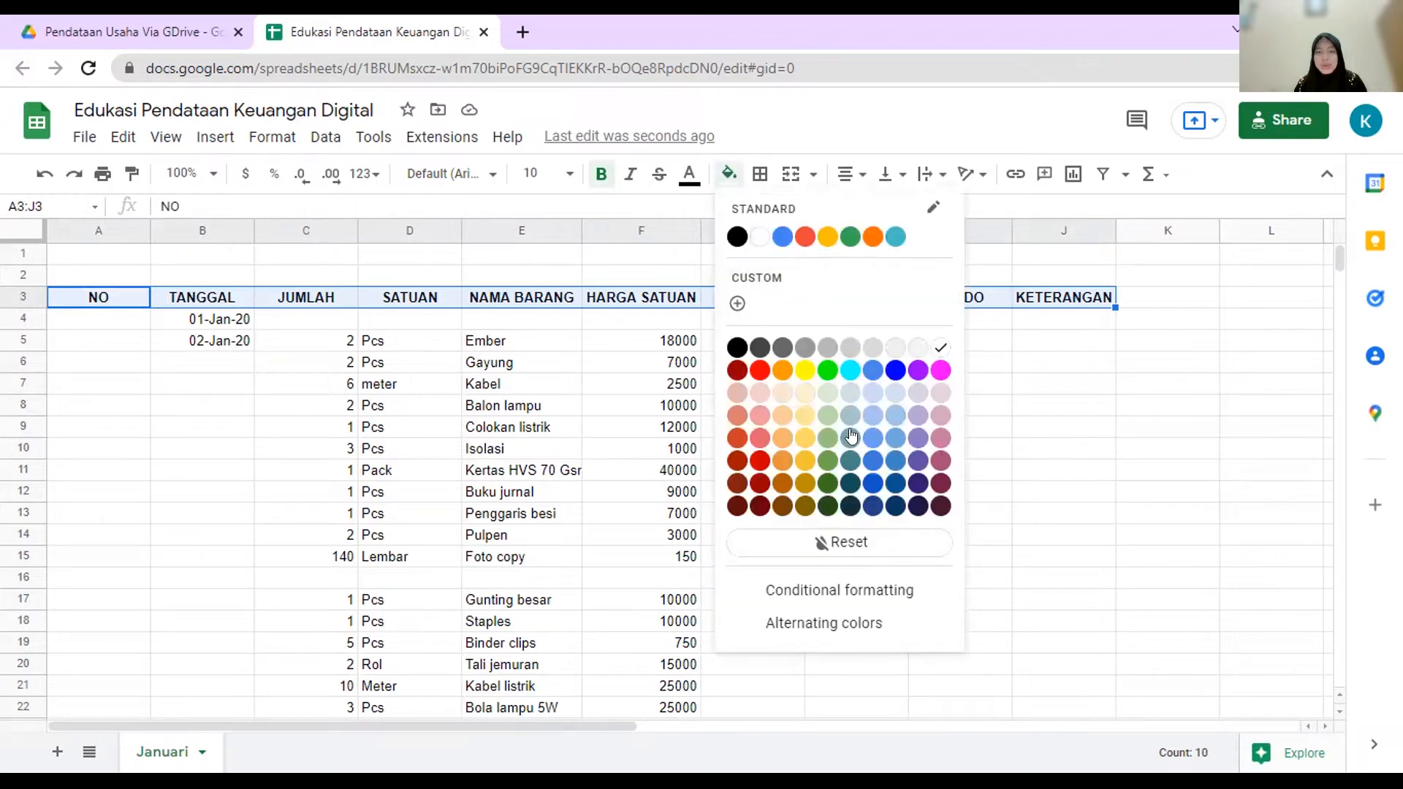
click(827, 459)
click(792, 359)
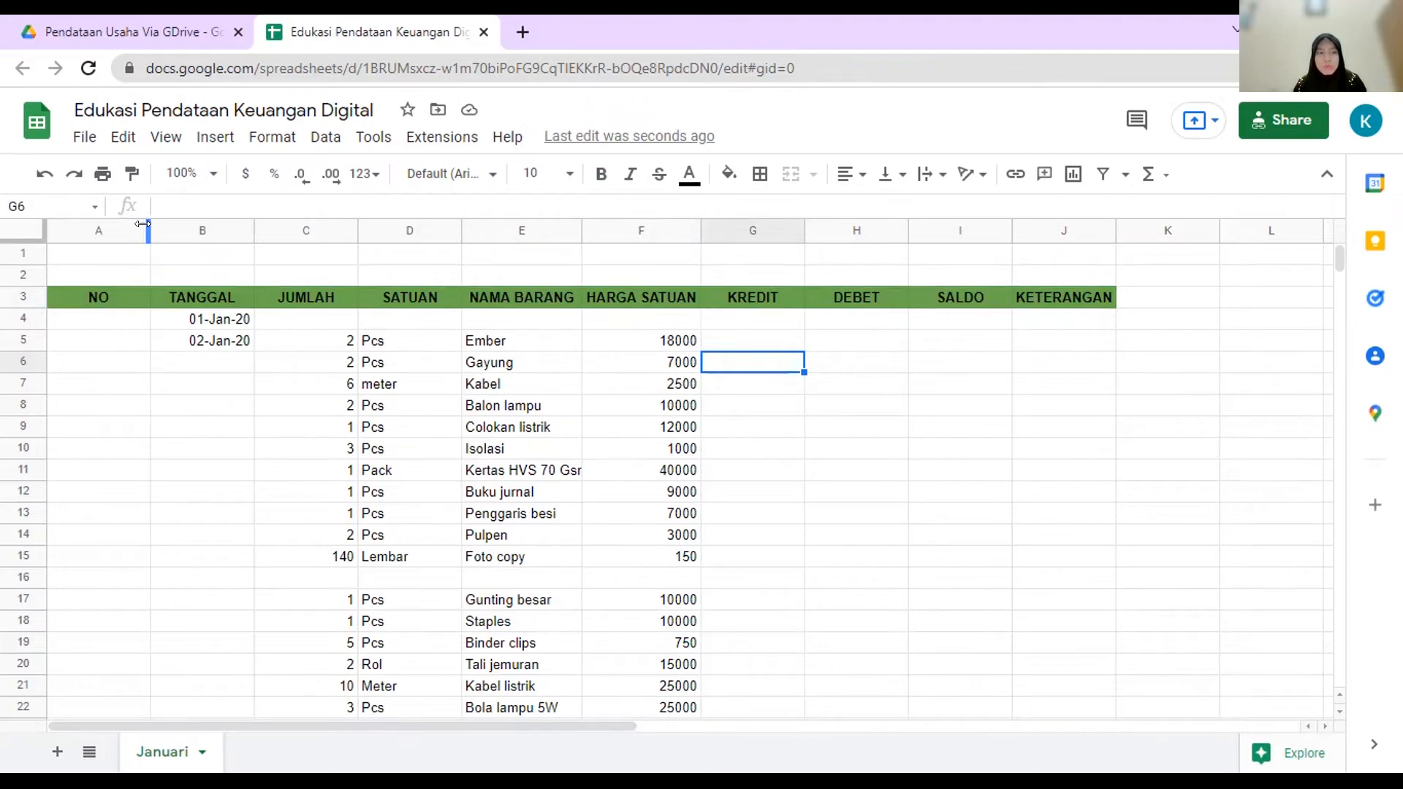
Step: Narrow the NO, TANGGAL, JUMLAH and SATUAN columns and widen NAMA BARANG to fit its longest item name
drag(143, 223, 100, 226)
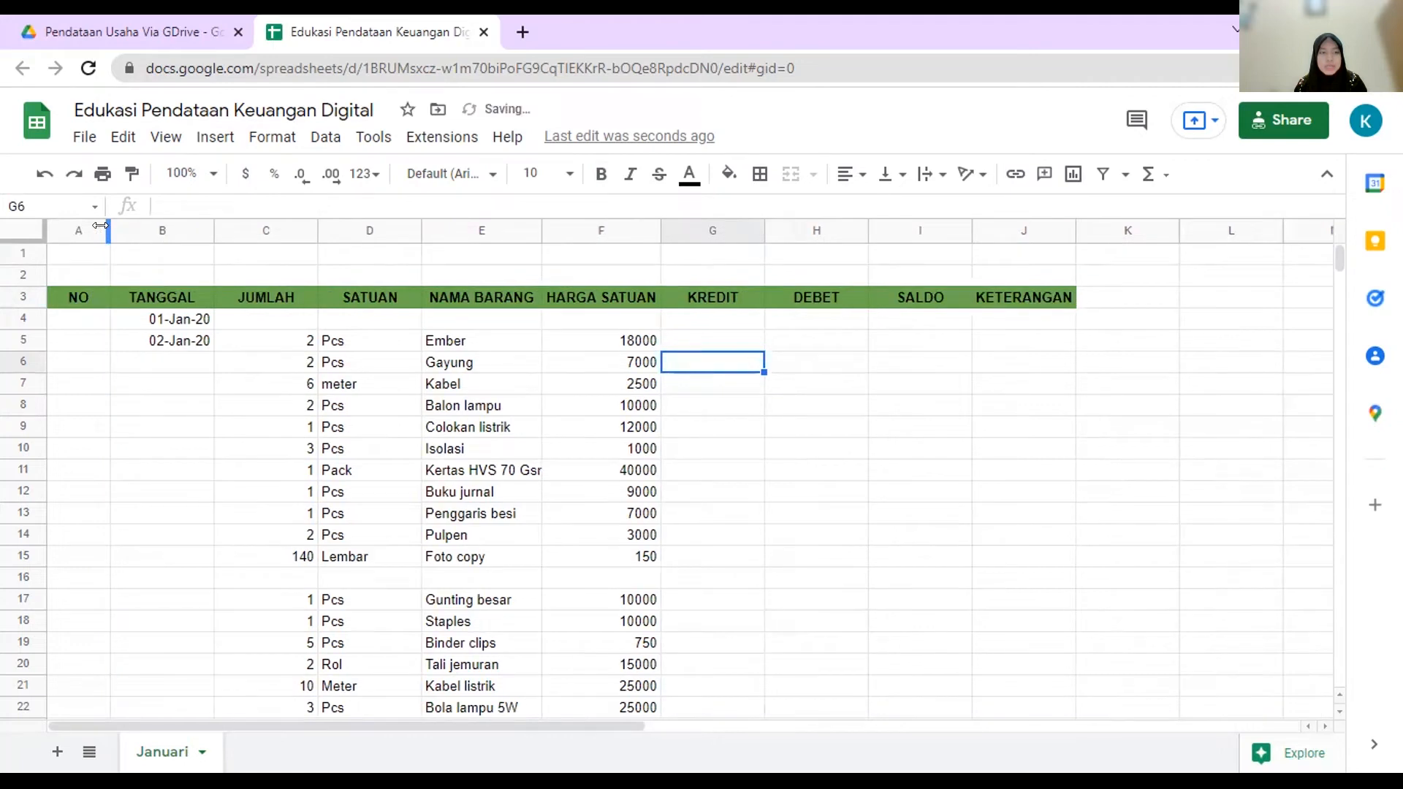
drag(206, 226, 182, 223)
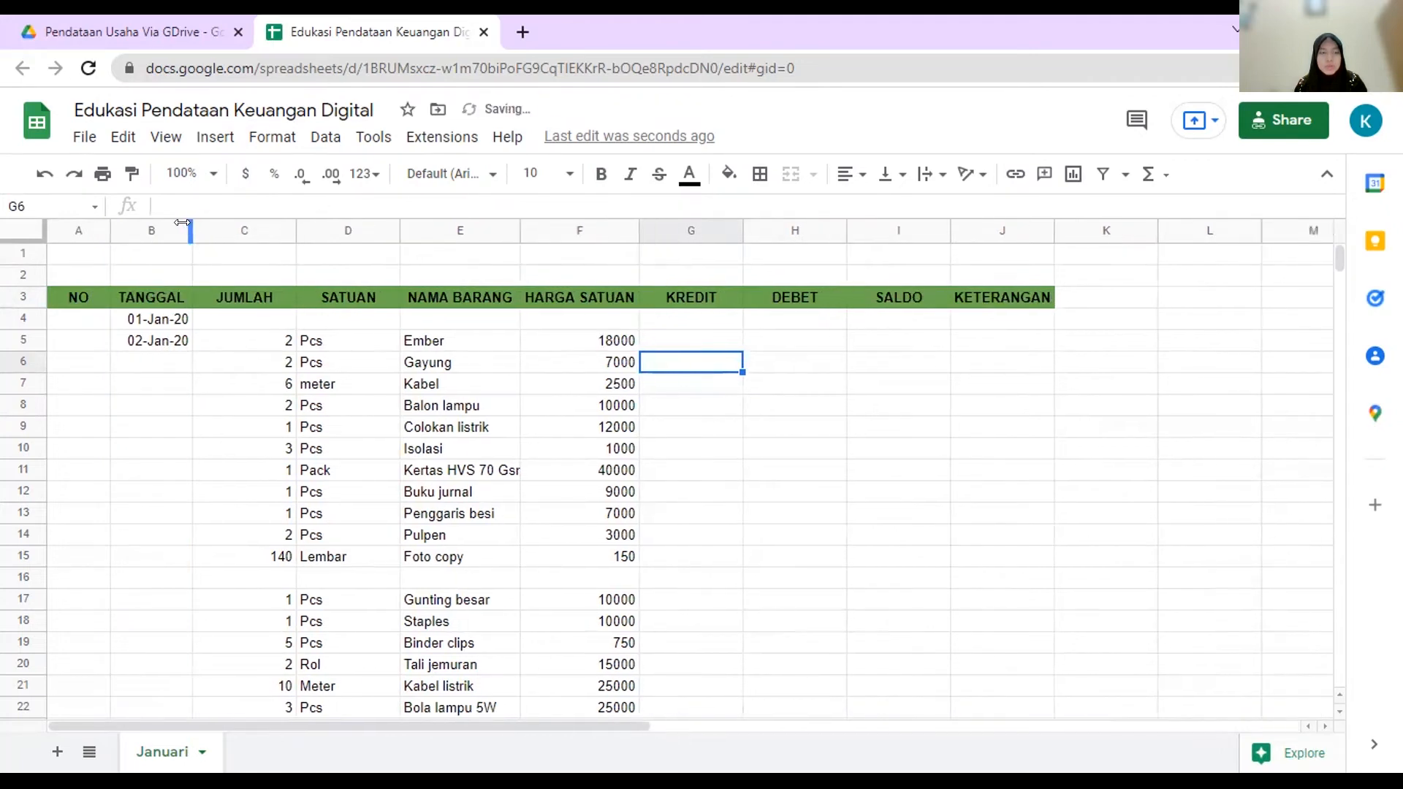
drag(296, 224, 273, 223)
drag(371, 225, 371, 226)
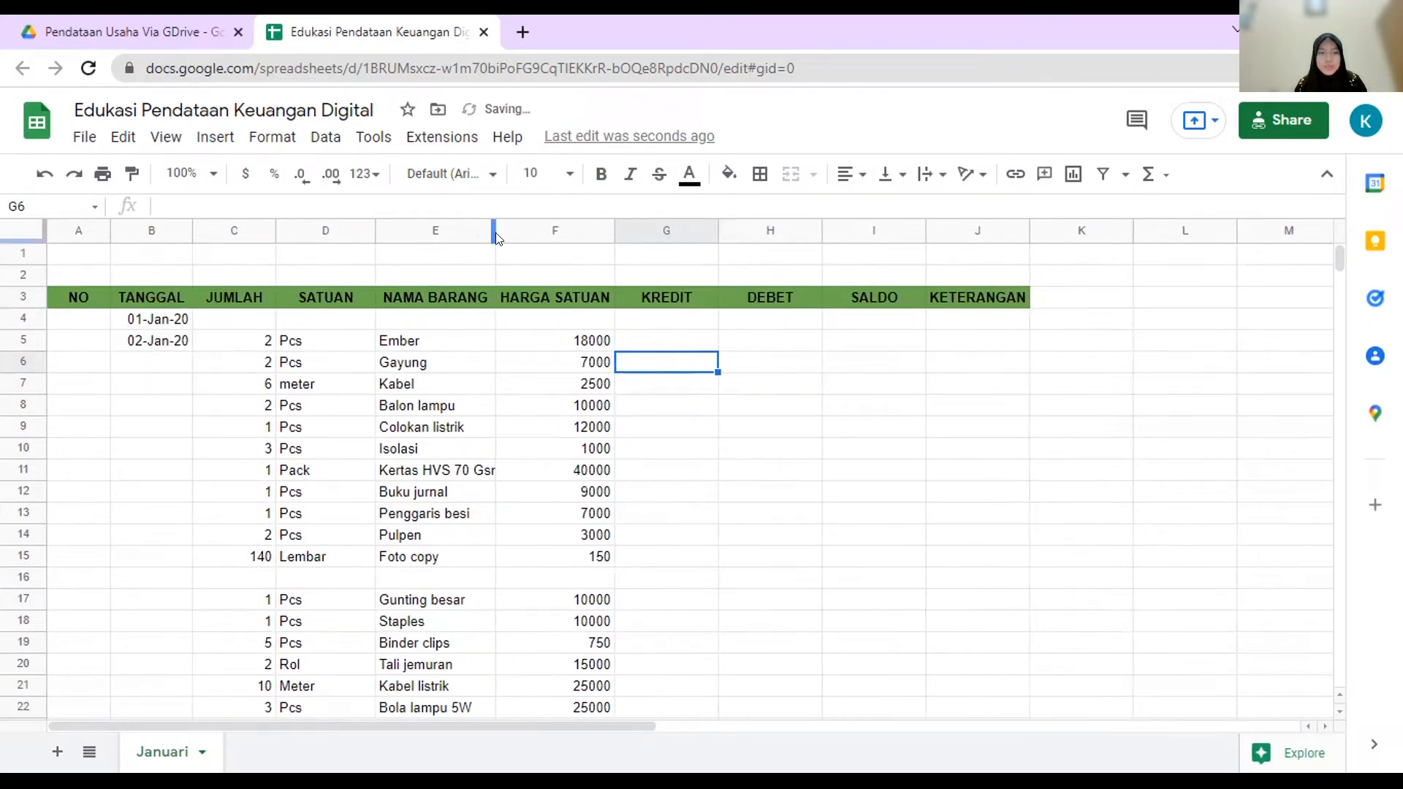
drag(489, 231, 518, 234)
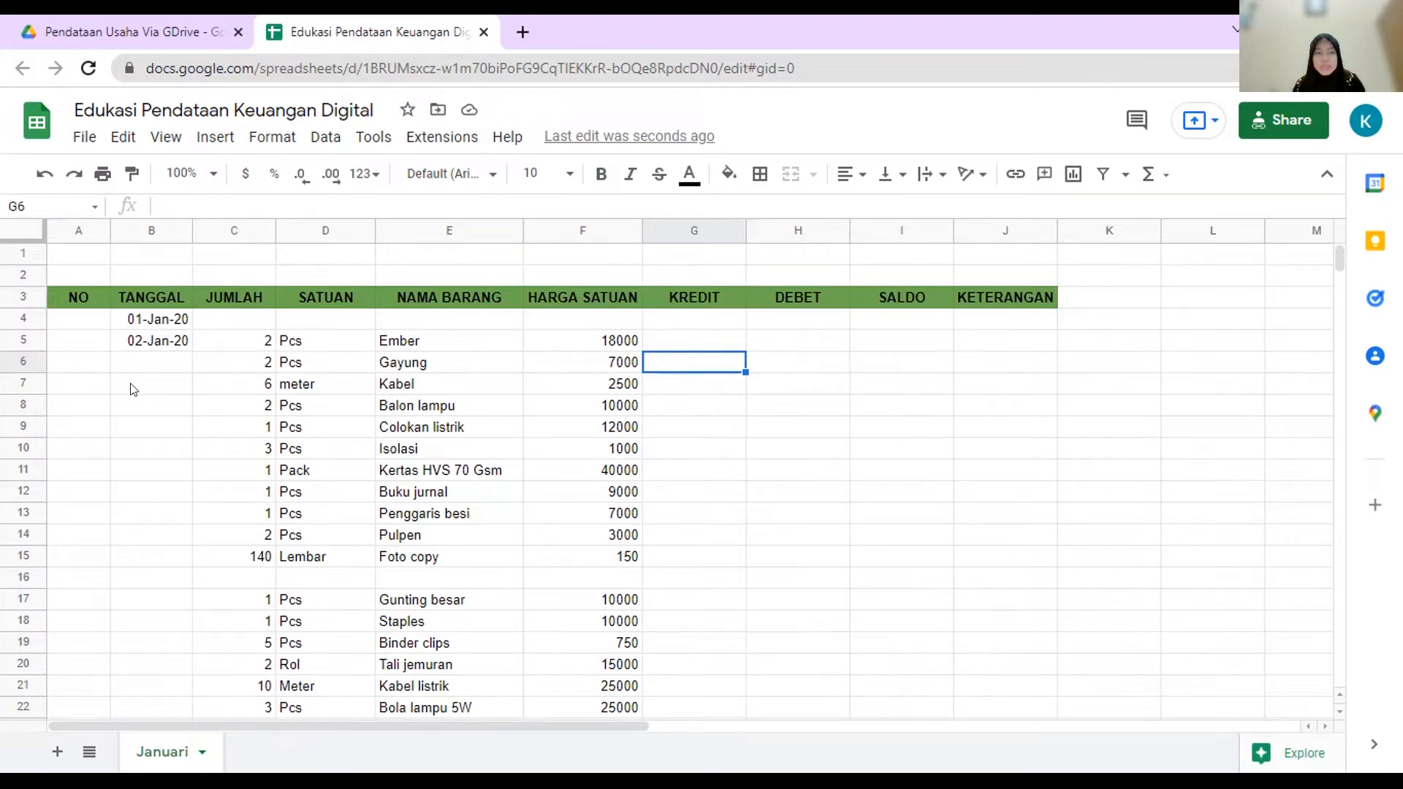
Step: Enter the numbers 1 and 2 in cells A4 and A5 under NO
click(71, 320)
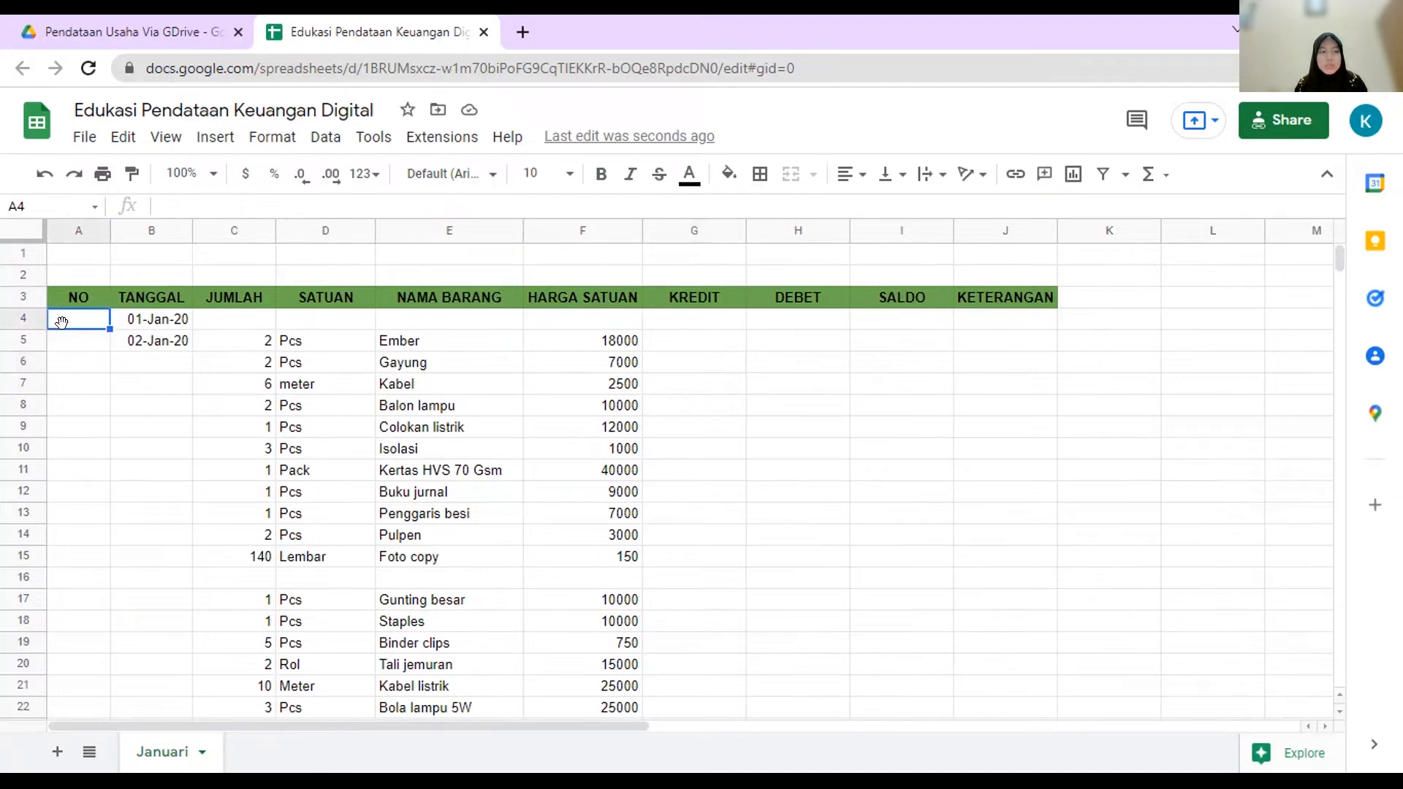
text(1)
key(Return)
text(2)
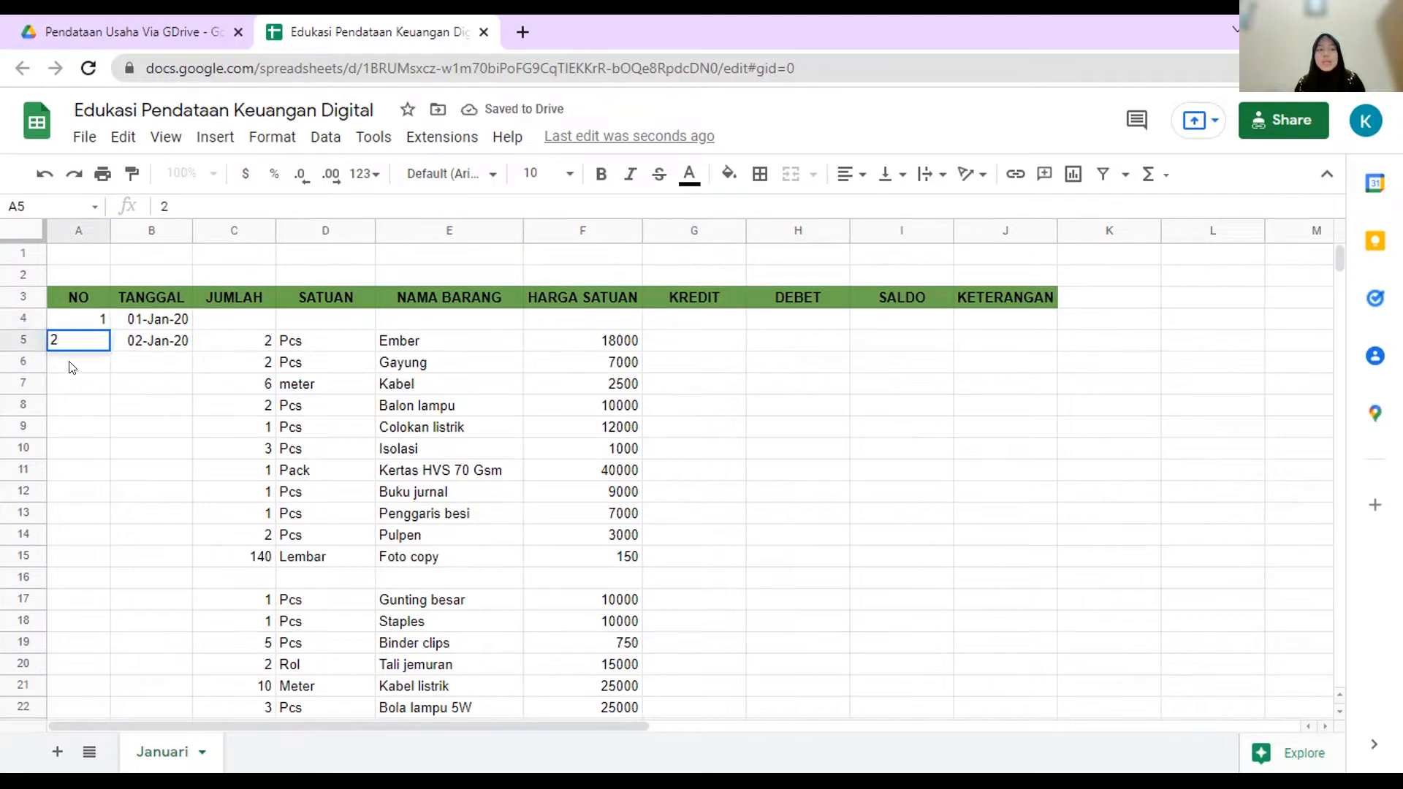
click(73, 364)
Step: Extend the number series from A4:A5 down the NO column to row 30
click(64, 388)
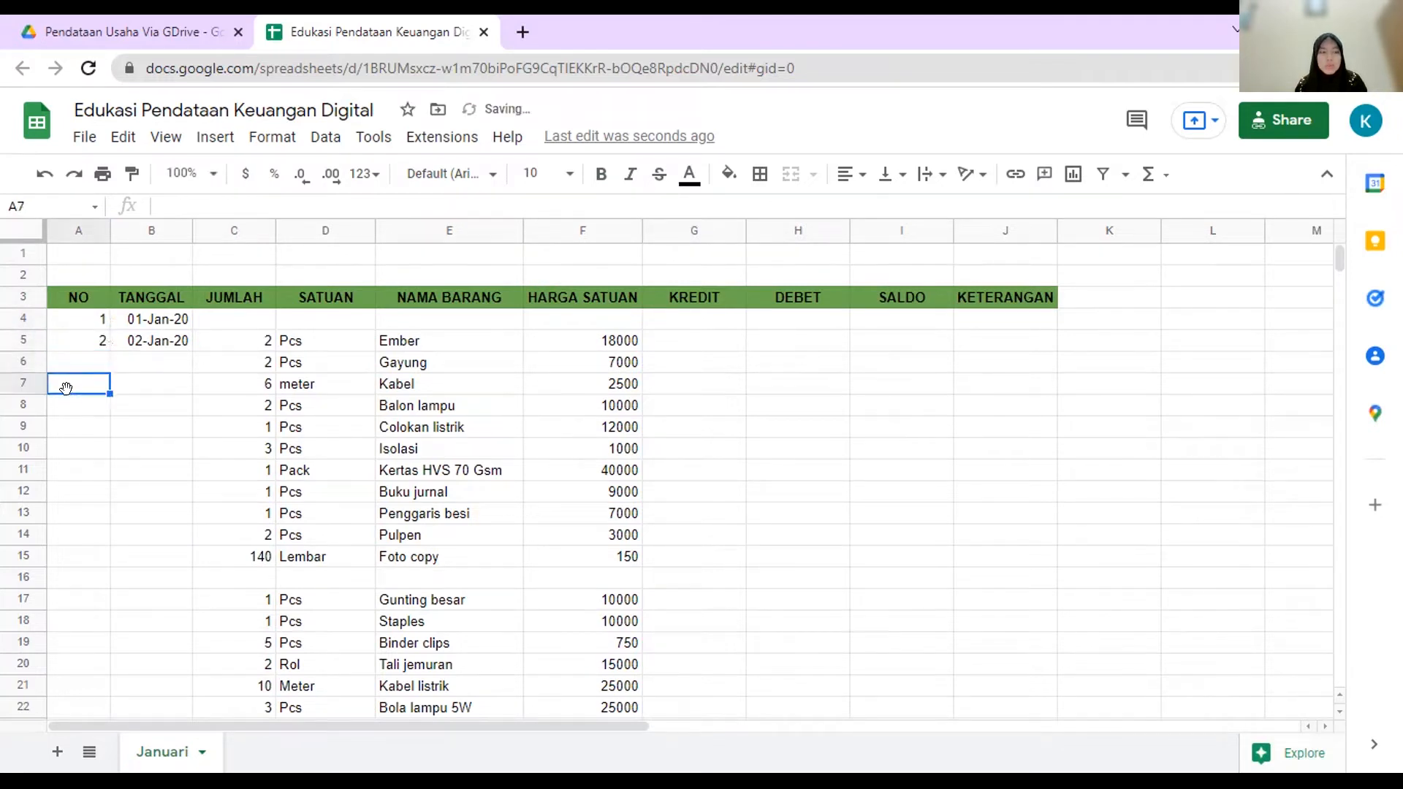
click(74, 413)
click(81, 484)
click(67, 322)
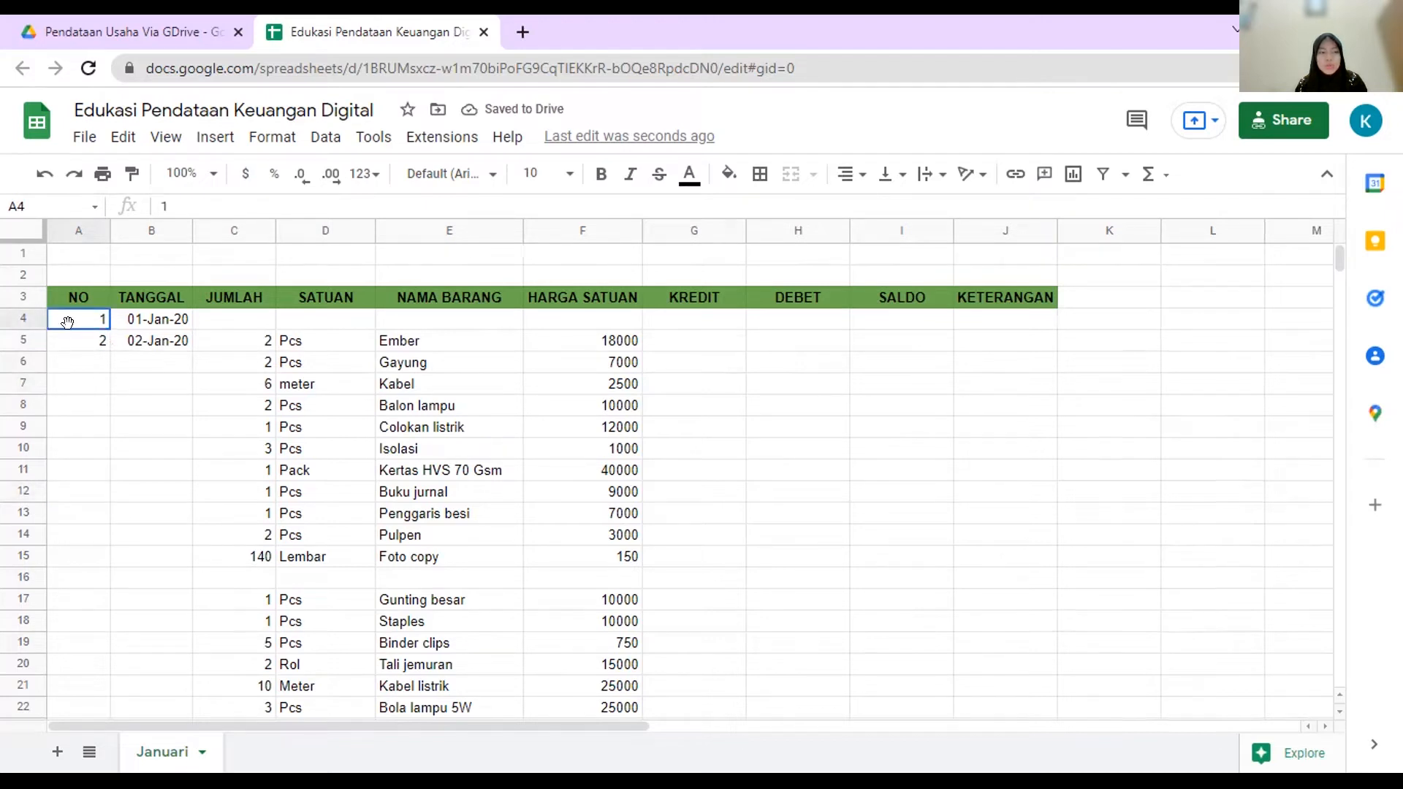
drag(72, 320, 75, 341)
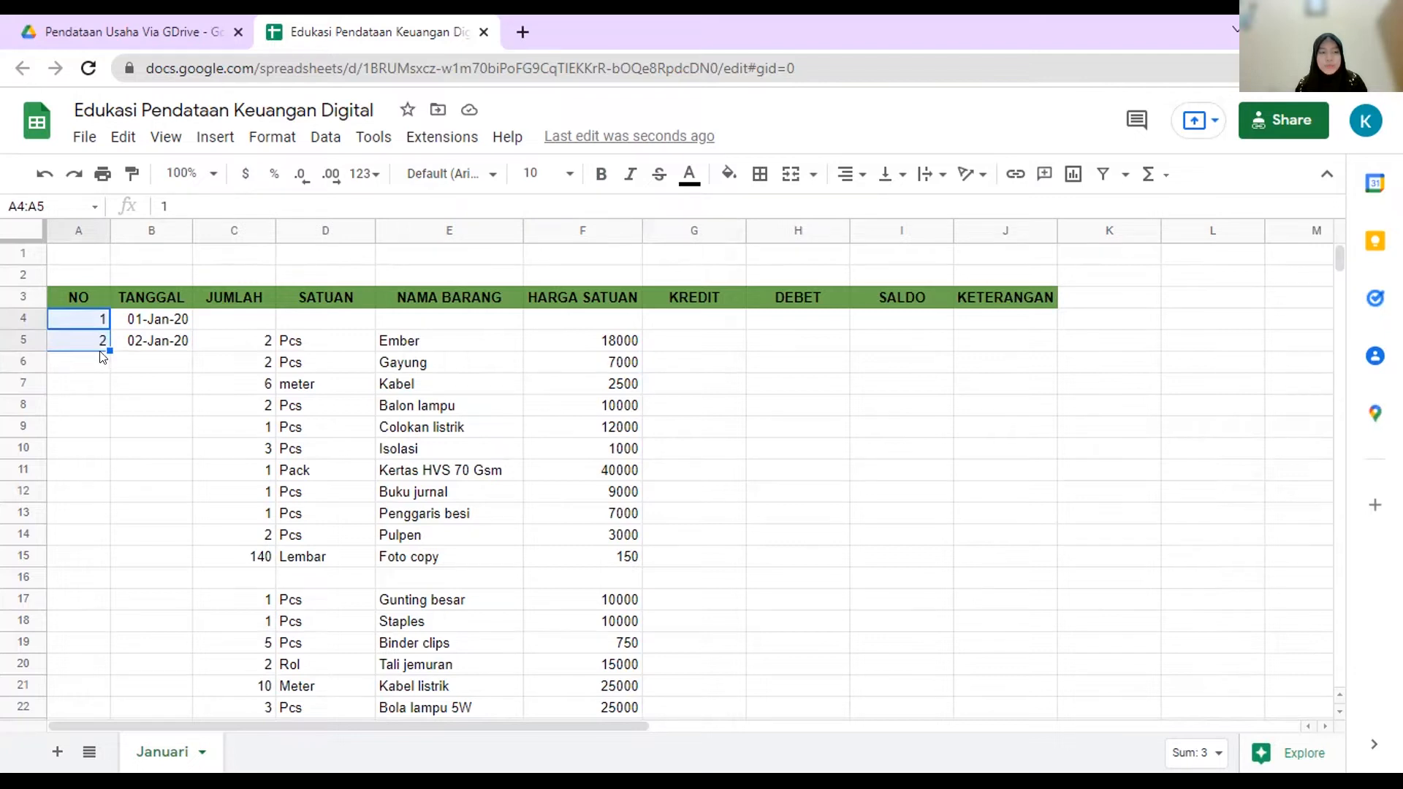
drag(102, 343, 109, 688)
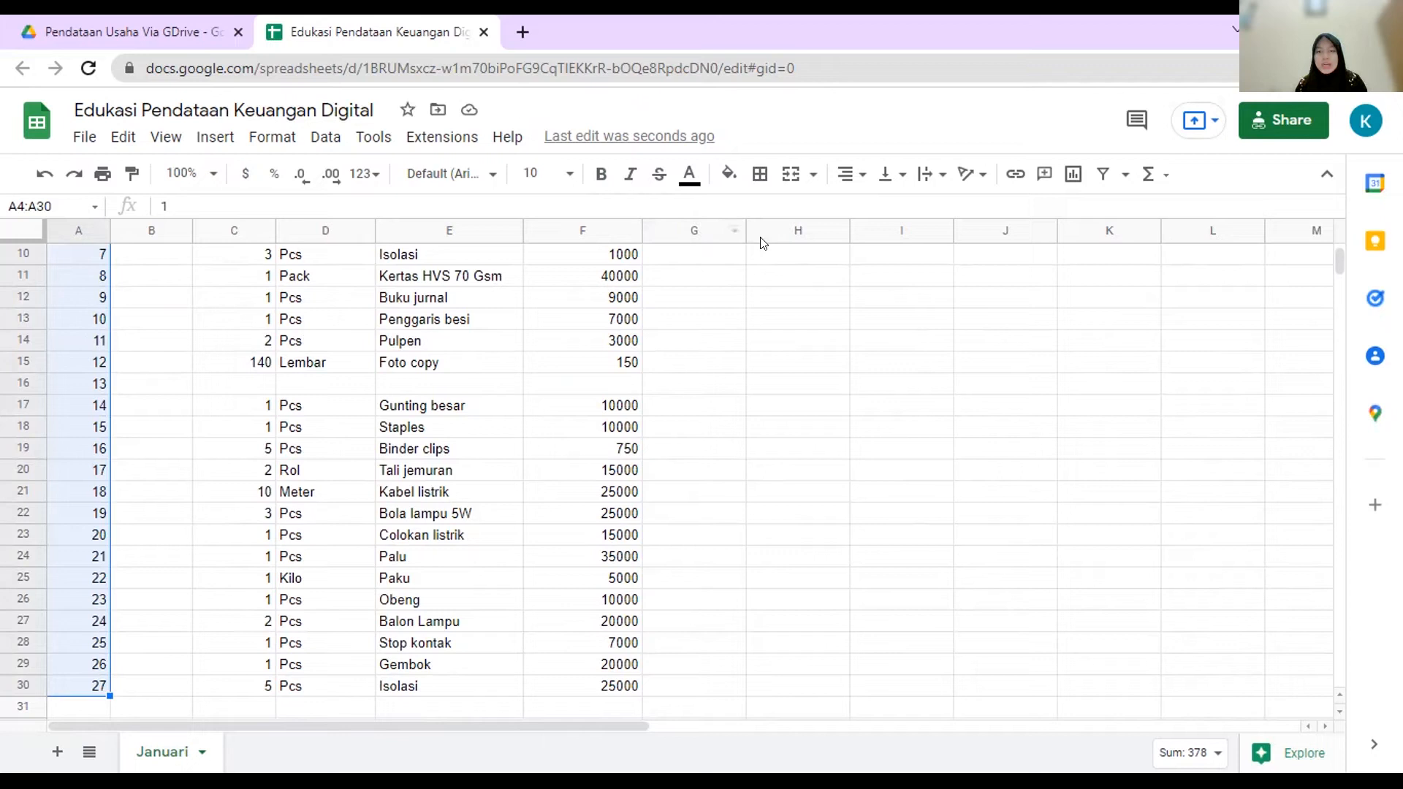
Step: Center the row numbers in A4:A30 horizontally
scroll(73, 429, up, 3)
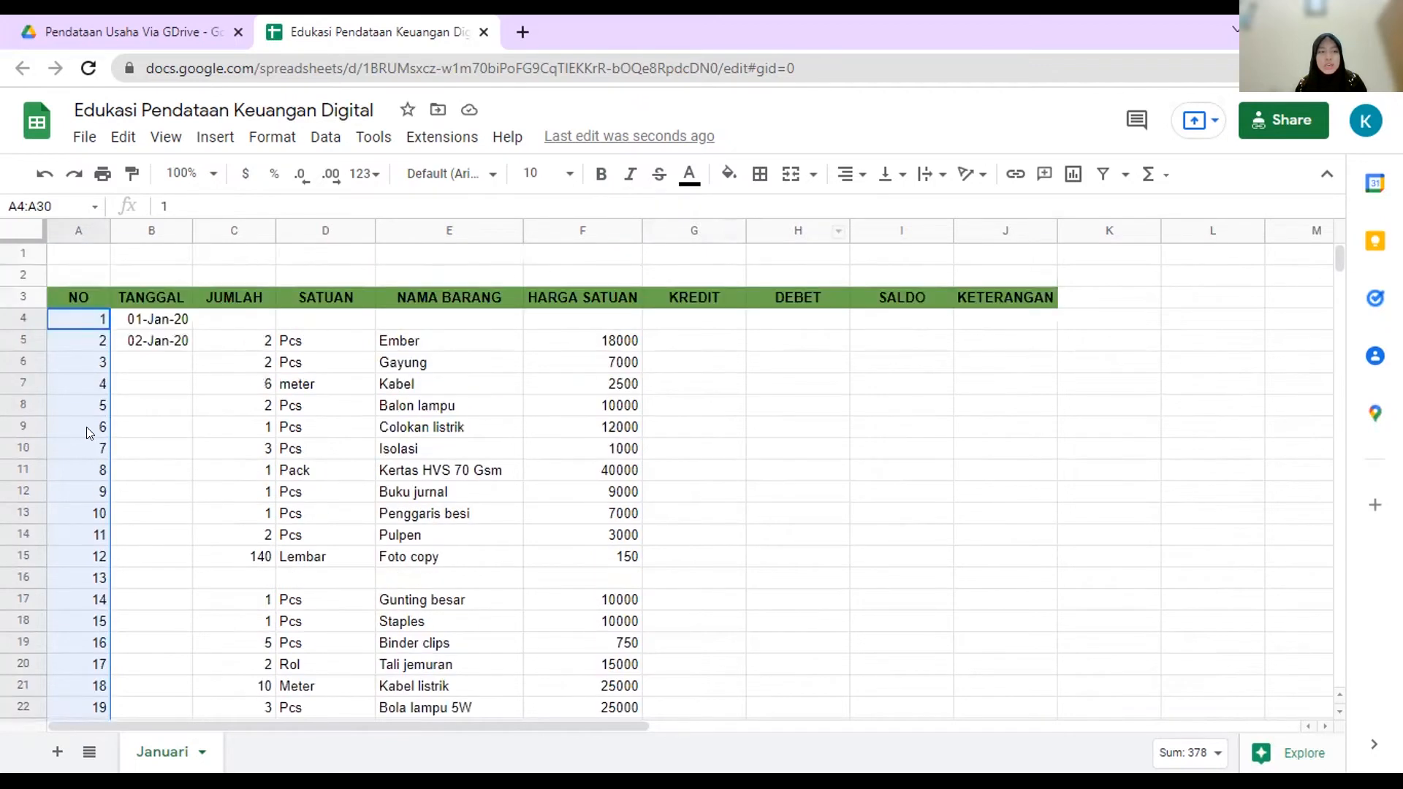
click(848, 175)
click(873, 209)
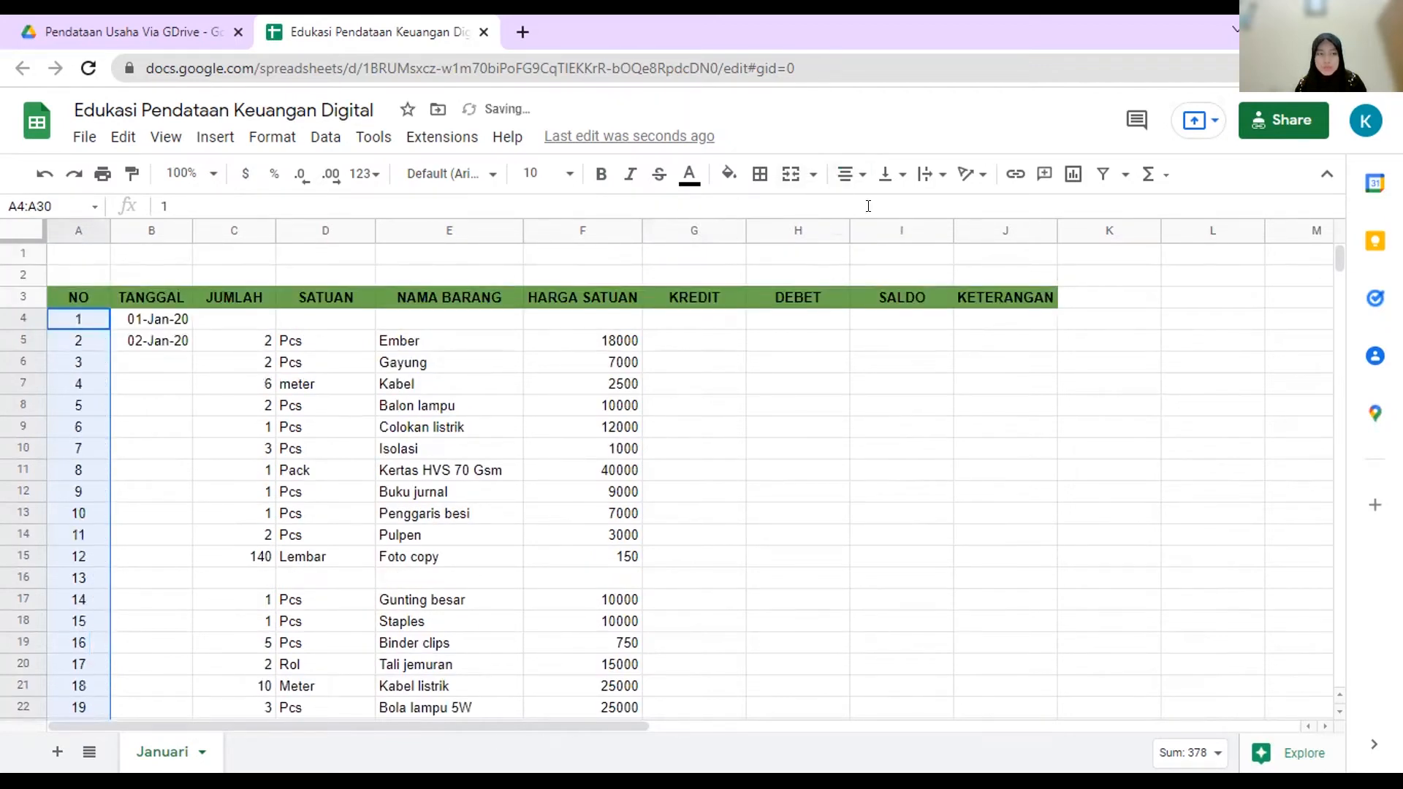
Step: Enter the date 03-Jan-20 in cell B6 under TANGGAL
click(144, 387)
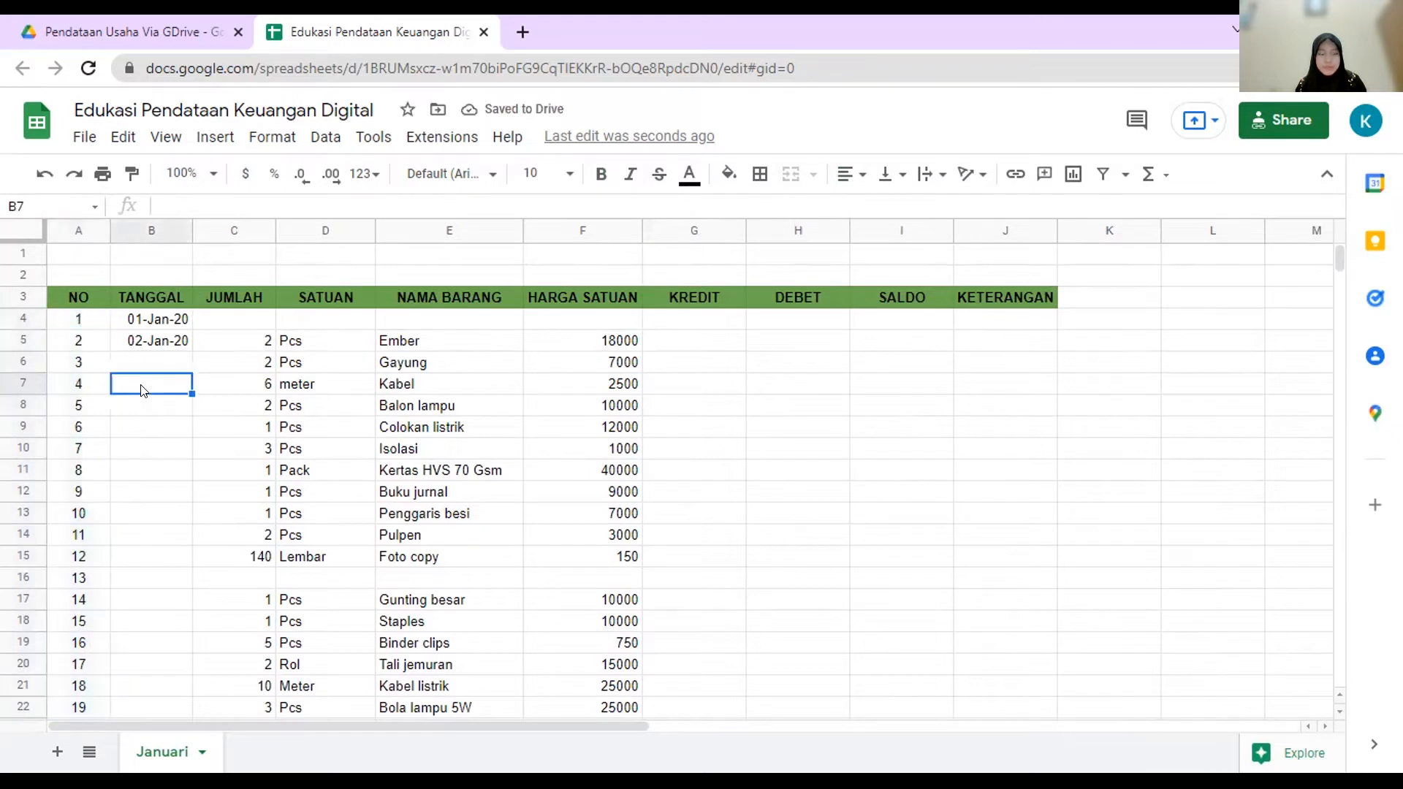
click(152, 321)
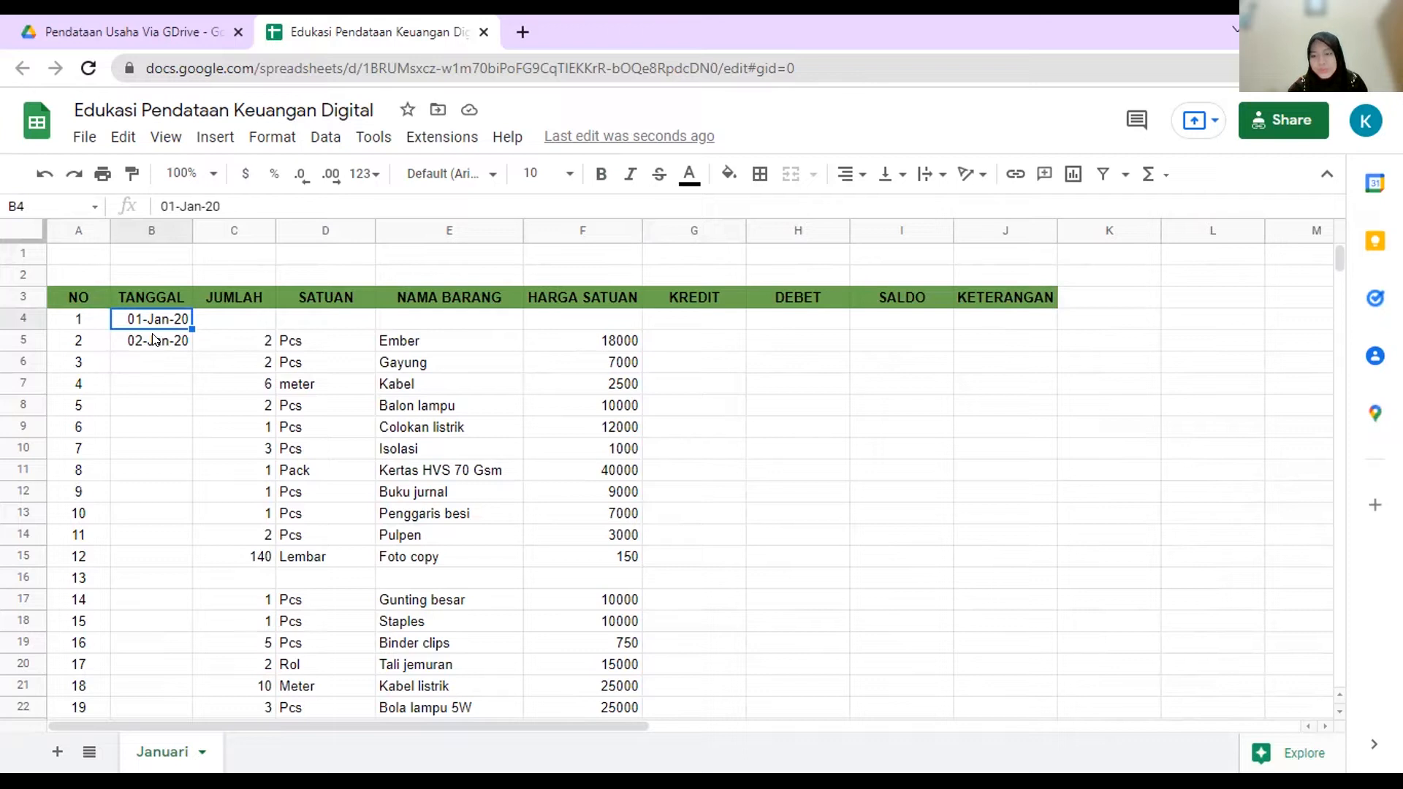
click(142, 365)
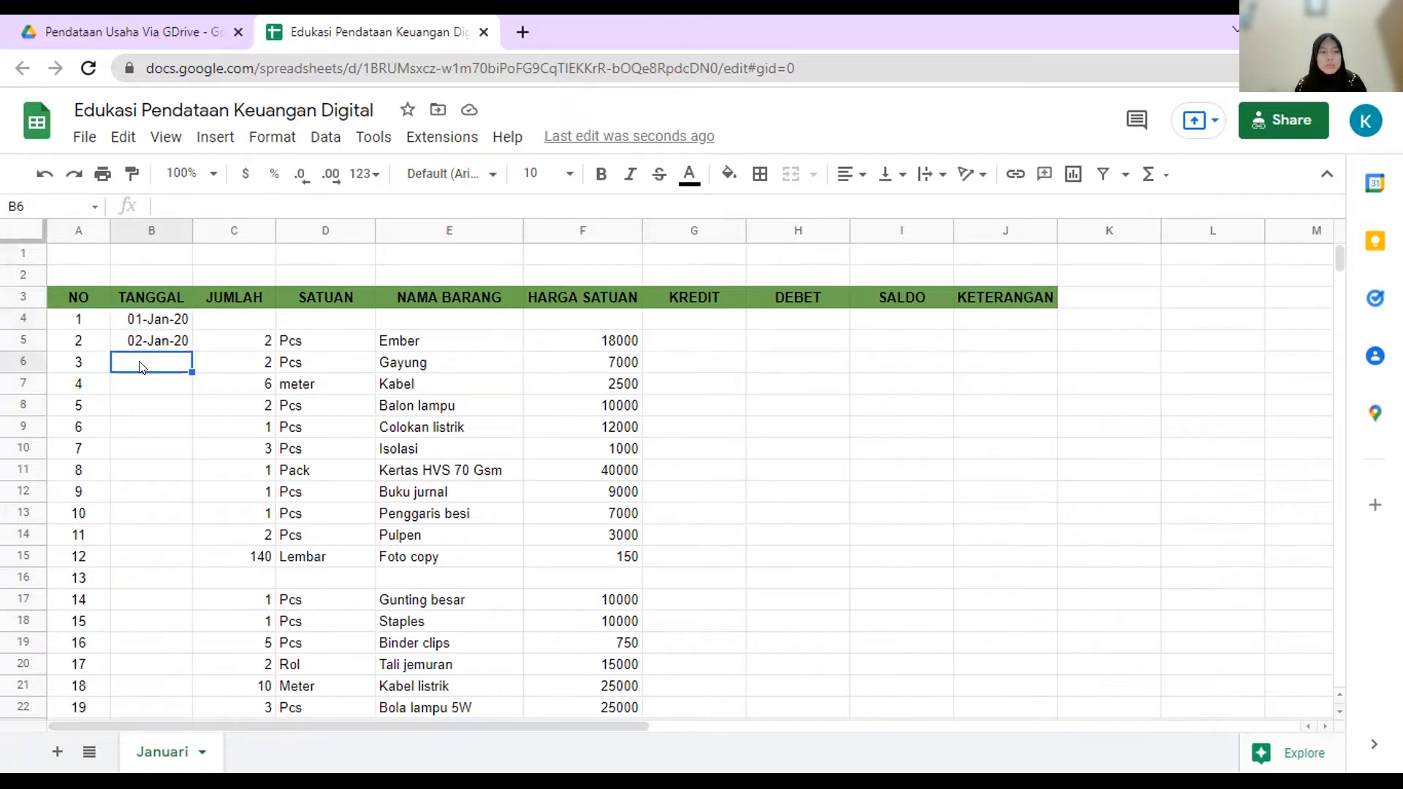
text(03)
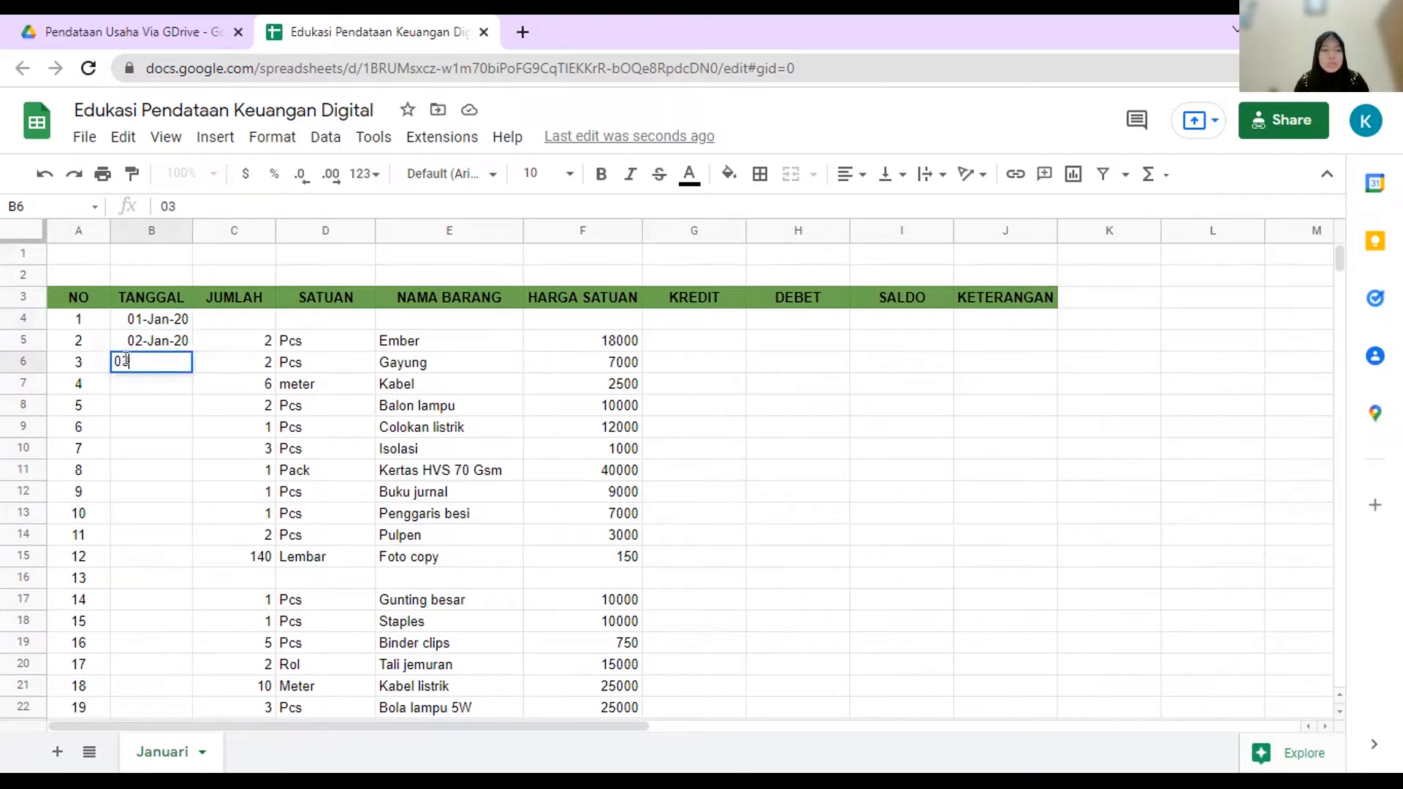
text(-Jan-20)
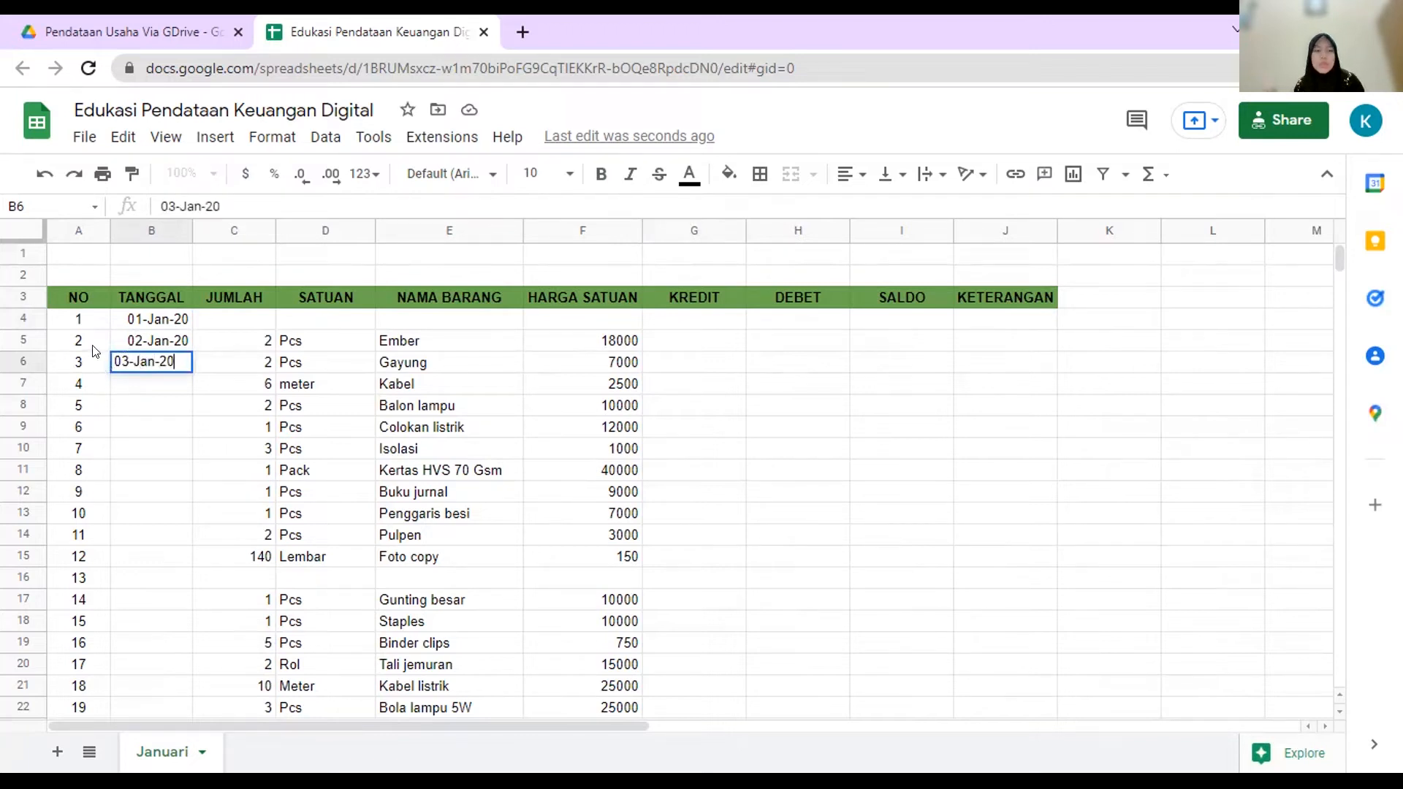
click(144, 383)
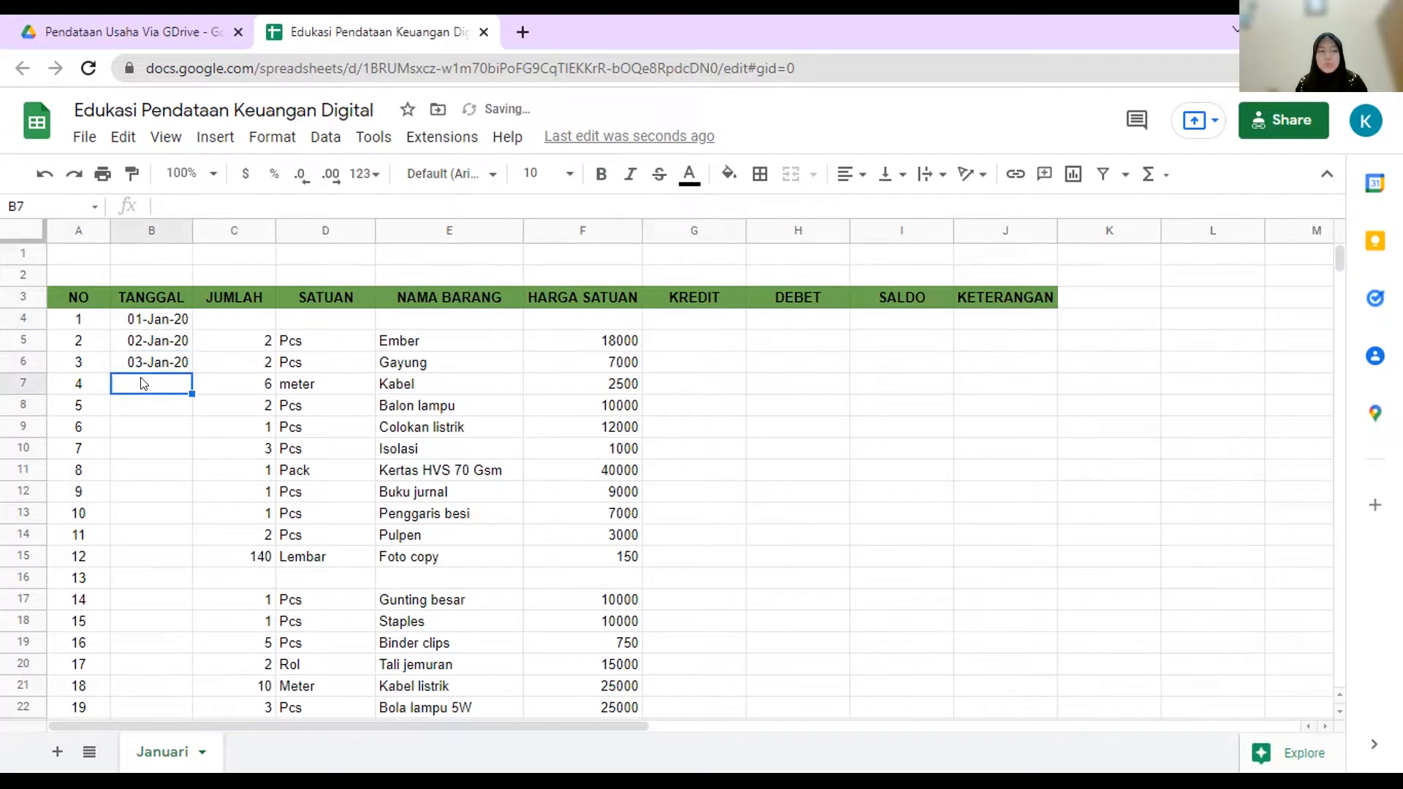
Step: Extend the date series from B4:B6 down the TANGGAL column to row 30 and center the dates horizontally
drag(157, 322, 168, 360)
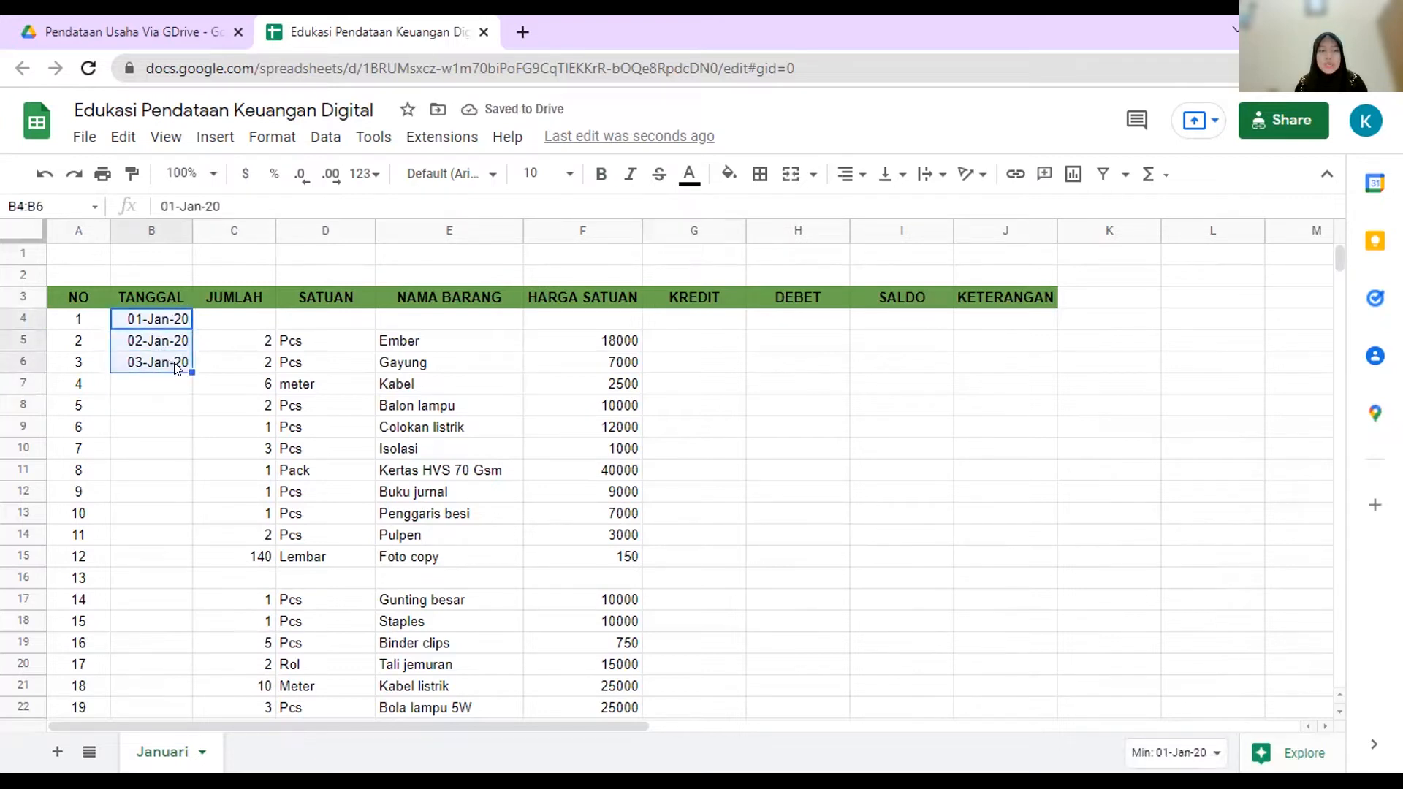
drag(182, 367, 185, 602)
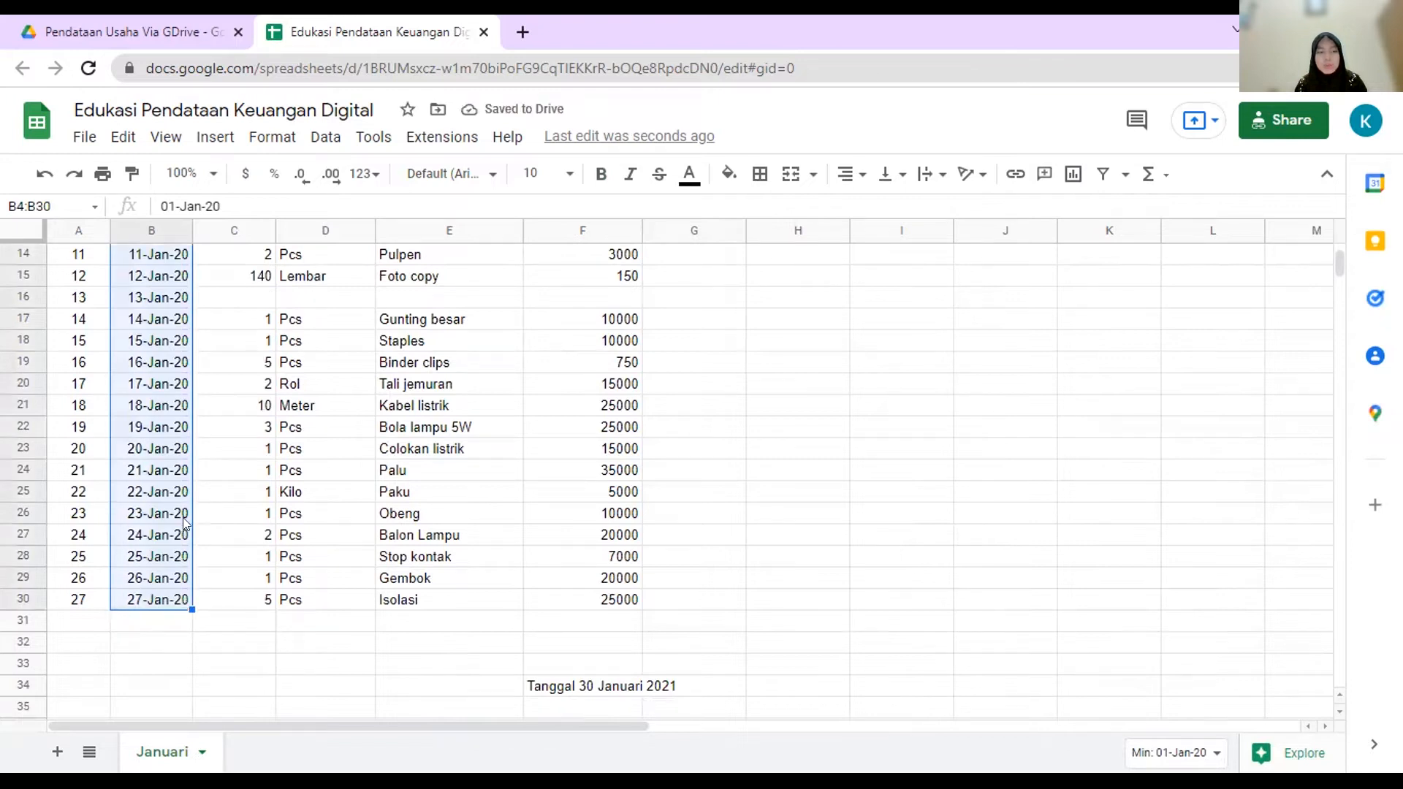
scroll(155, 517, up, 5)
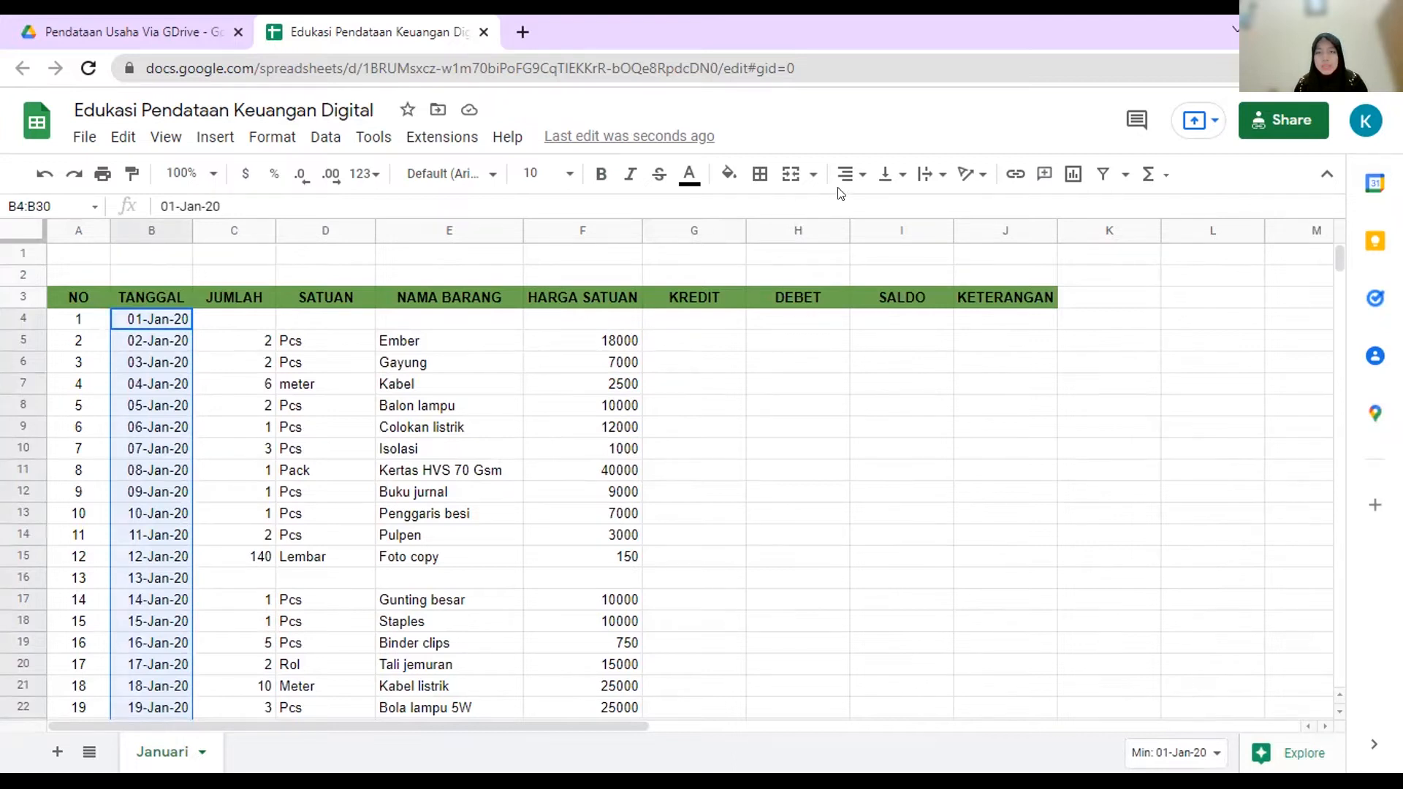
click(851, 174)
click(866, 212)
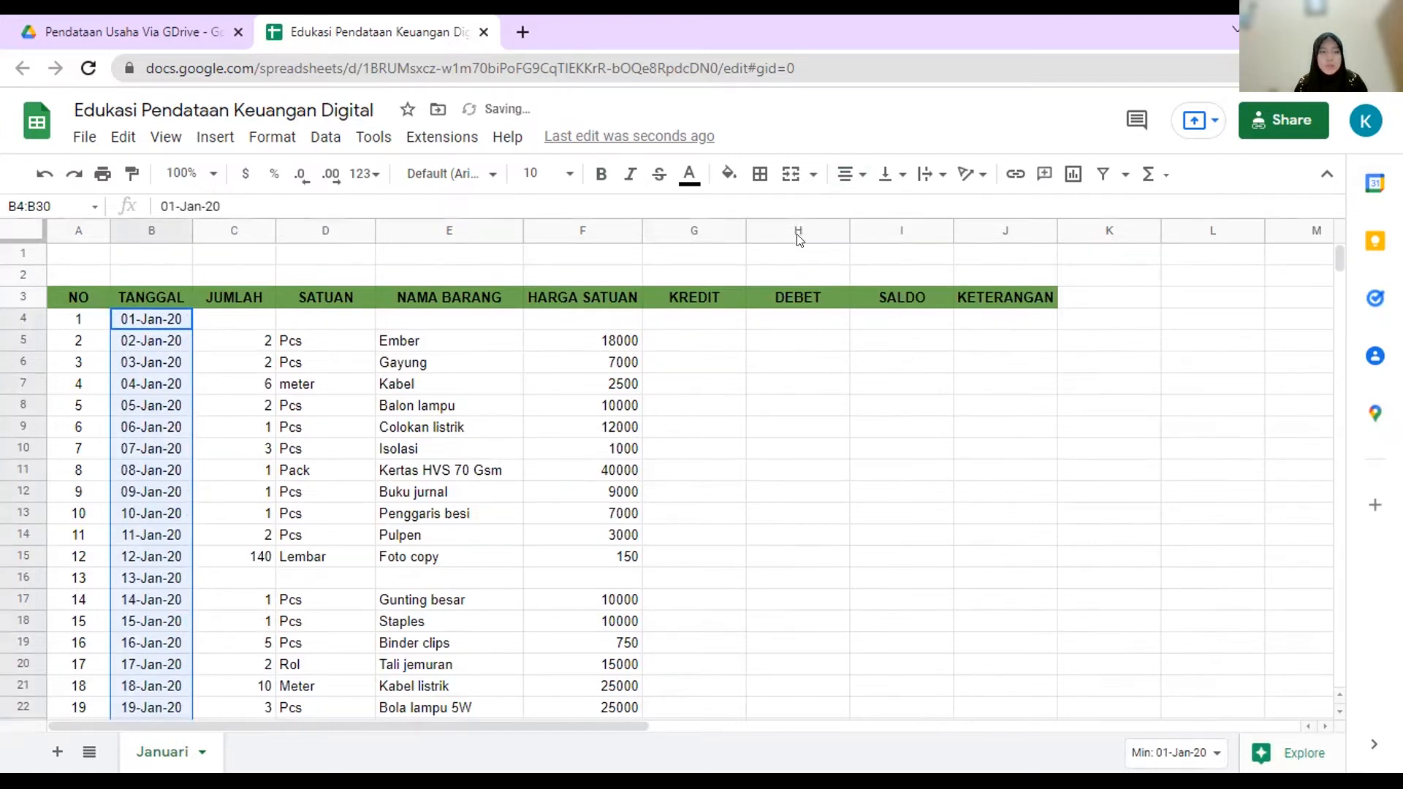
Step: Enter "Uang Masuk" in the empty NAMA BARANG cells E4 and E16
click(242, 322)
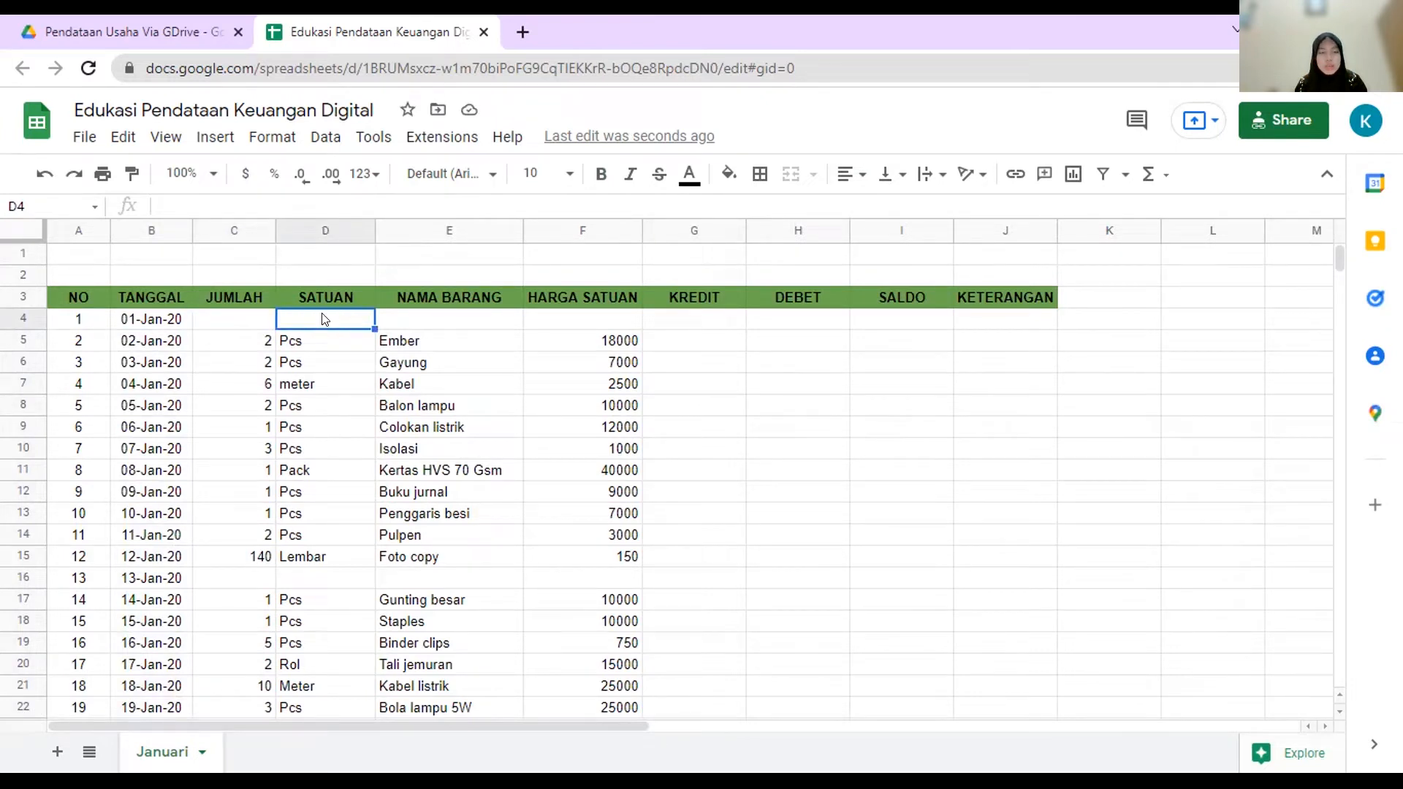
click(396, 319)
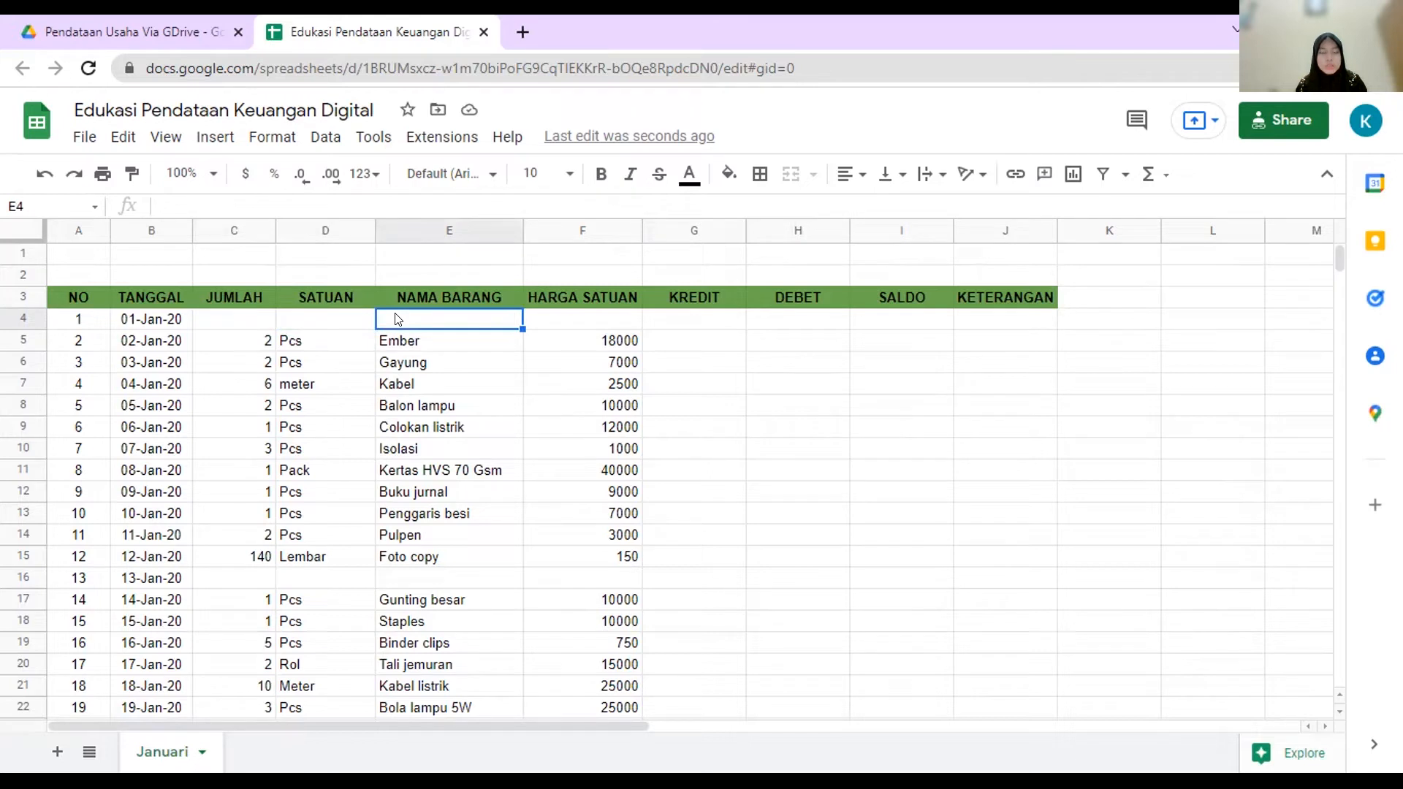
text(Uang )
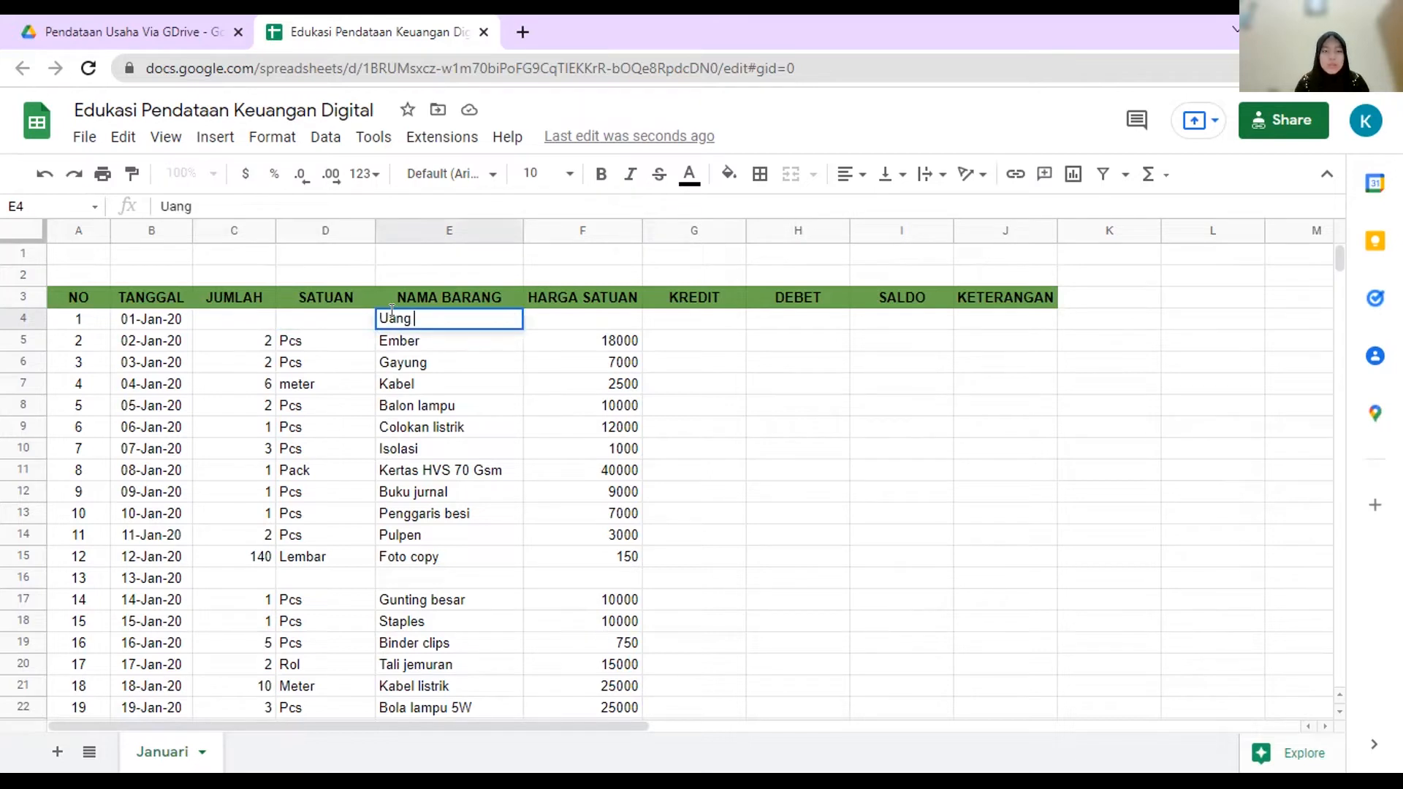
text(Masuk)
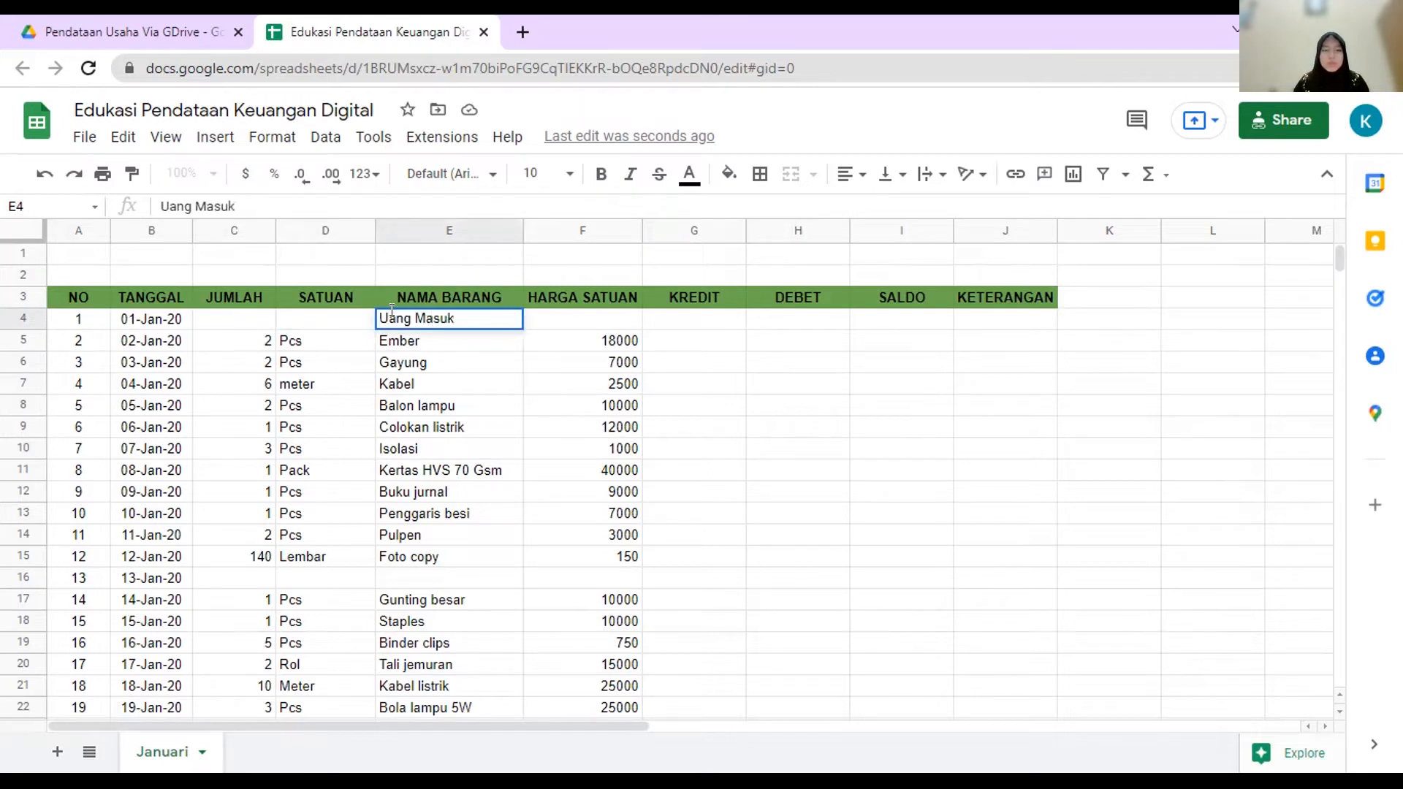
click(406, 580)
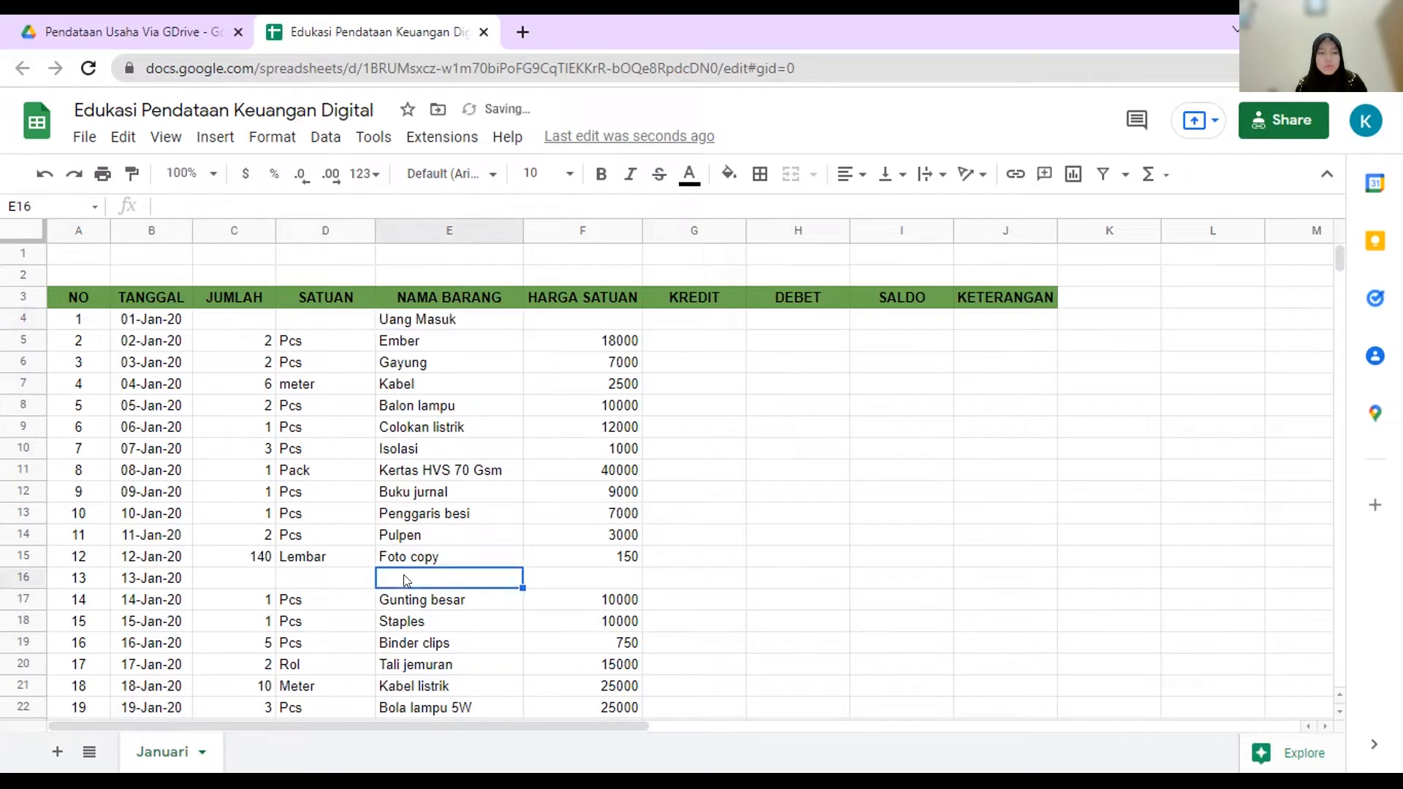
text(Uang Masuk)
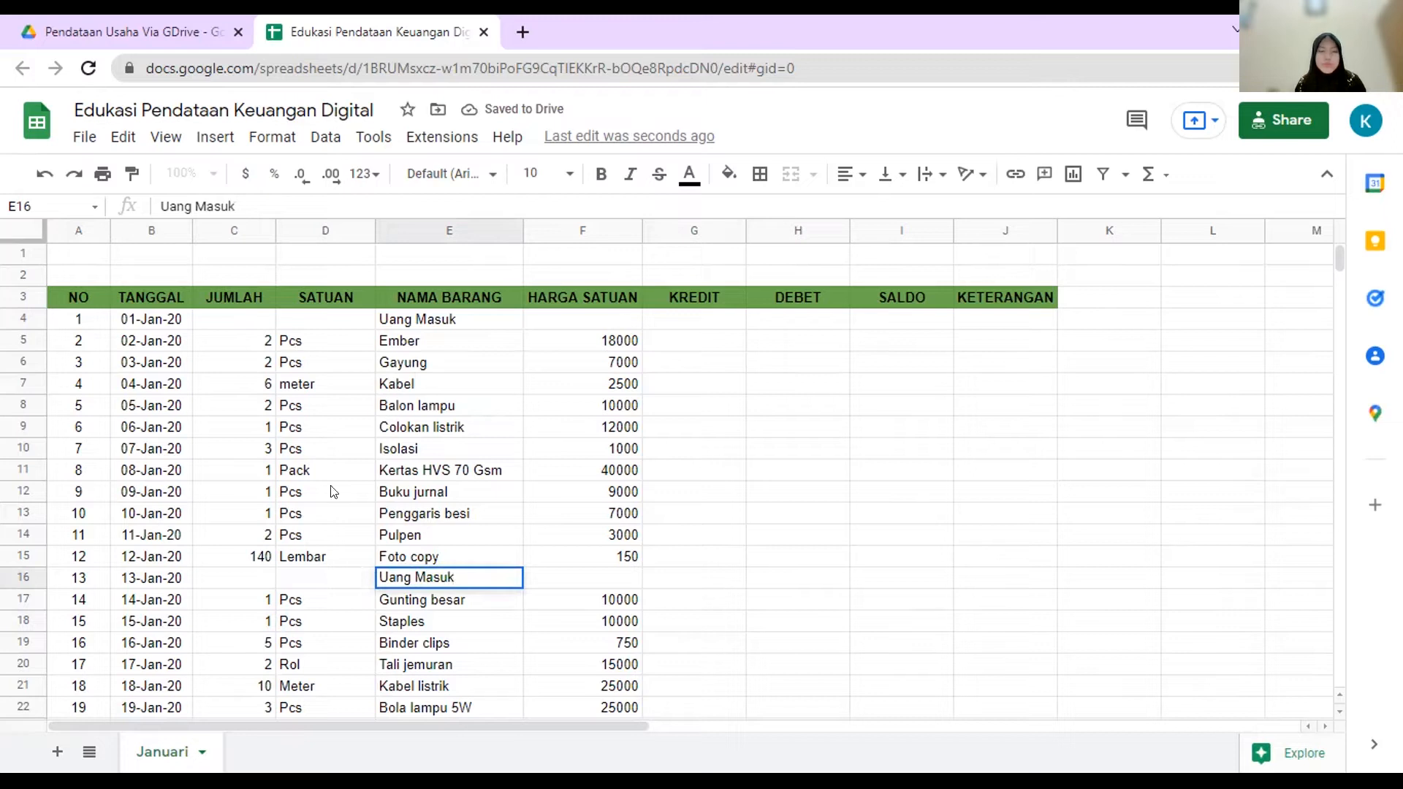
Step: Center the contents of the whole JUMLAH column (C) horizontally
click(222, 317)
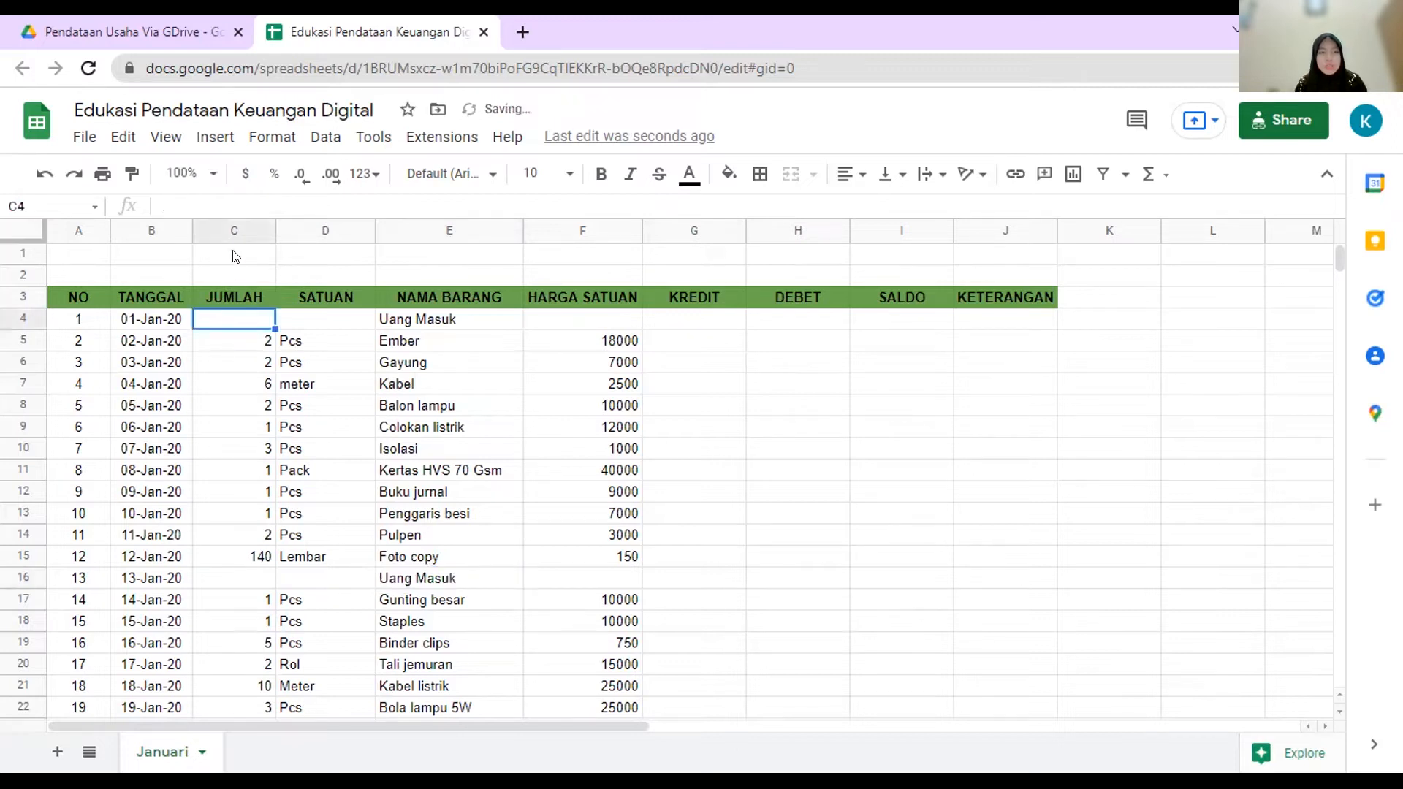
drag(237, 336, 248, 676)
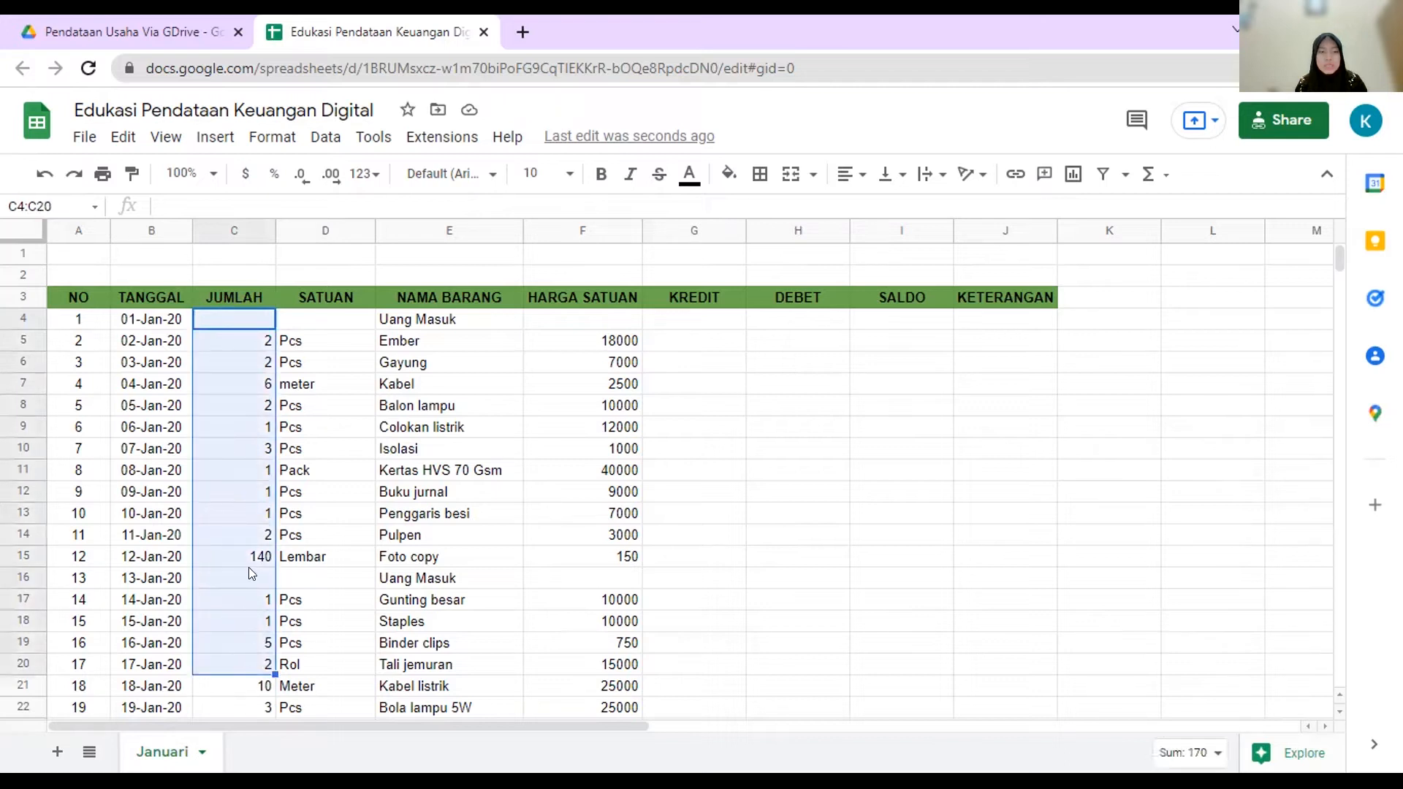
click(221, 227)
click(846, 175)
click(869, 204)
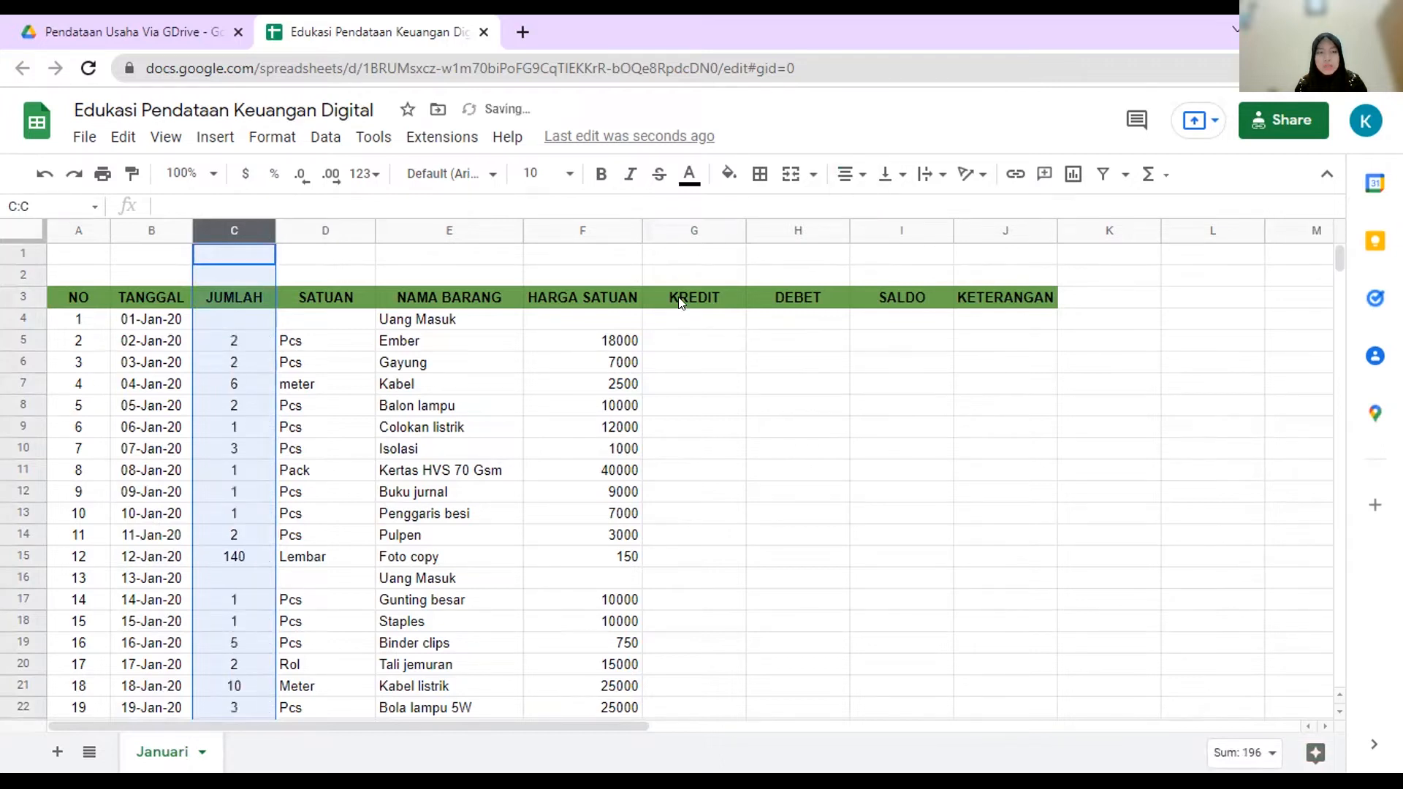
Step: Center the contents of the whole SATUAN column (D) horizontally
click(287, 404)
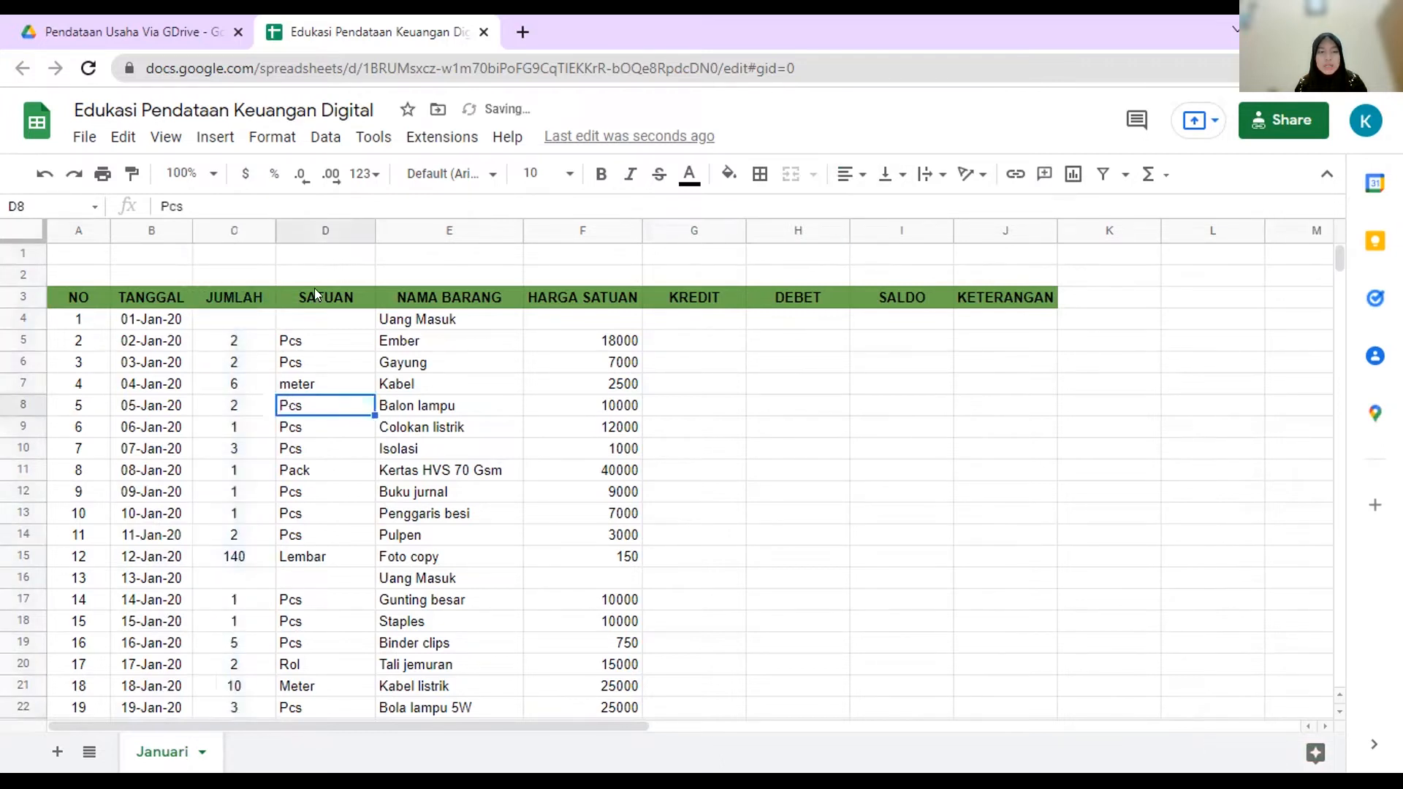
click(311, 224)
click(848, 176)
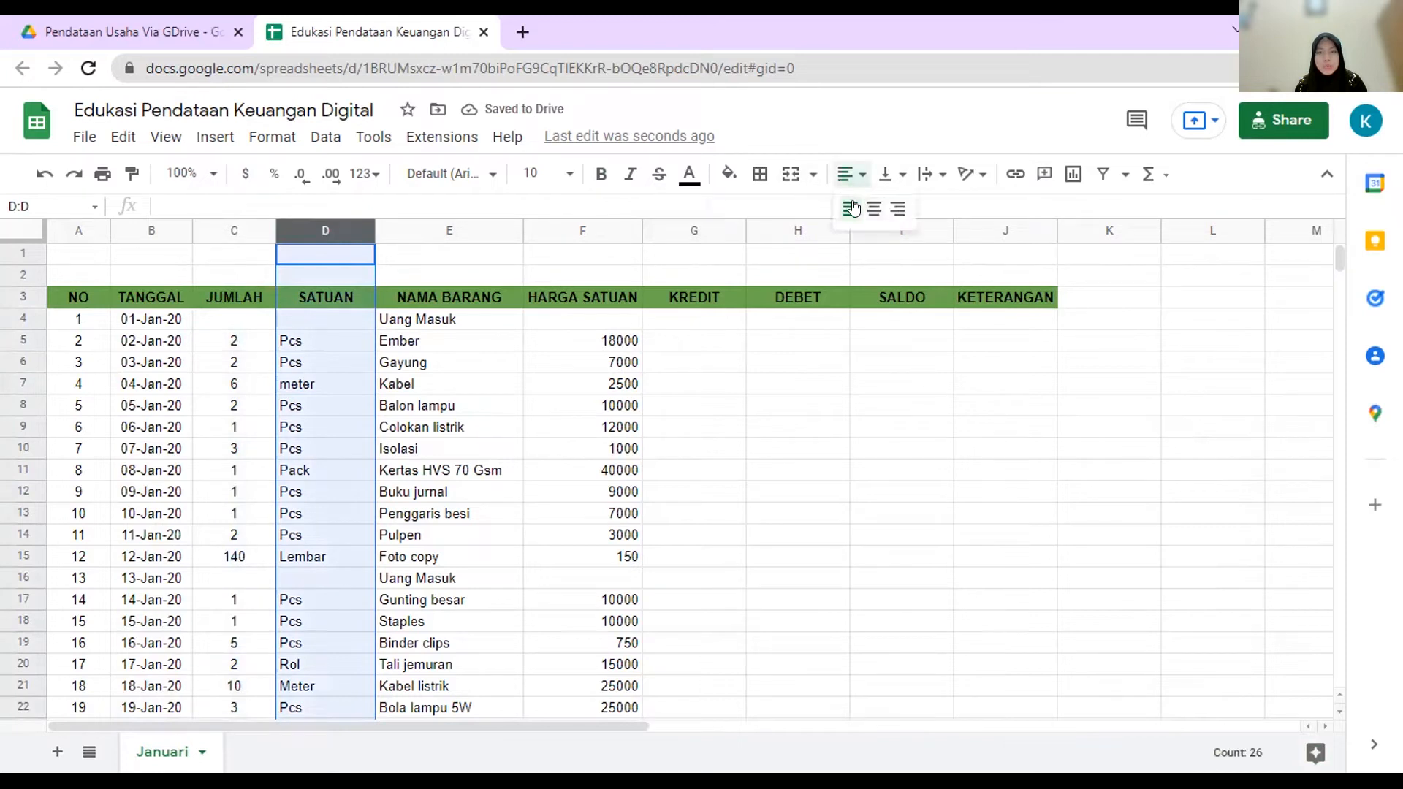
click(874, 209)
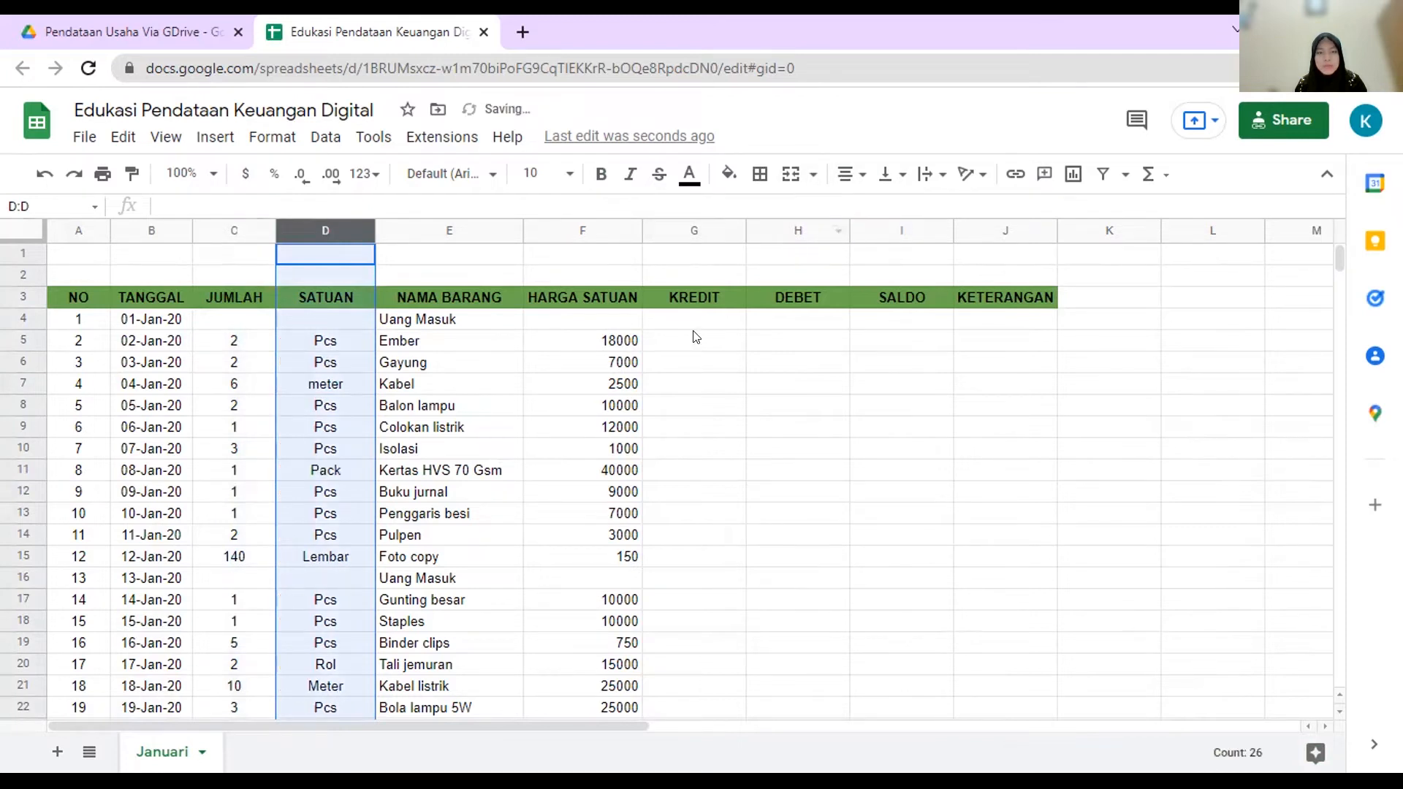
Step: Center columns F through I, from HARGA SATUAN to SALDO, horizontally
click(582, 232)
drag(620, 227, 589, 228)
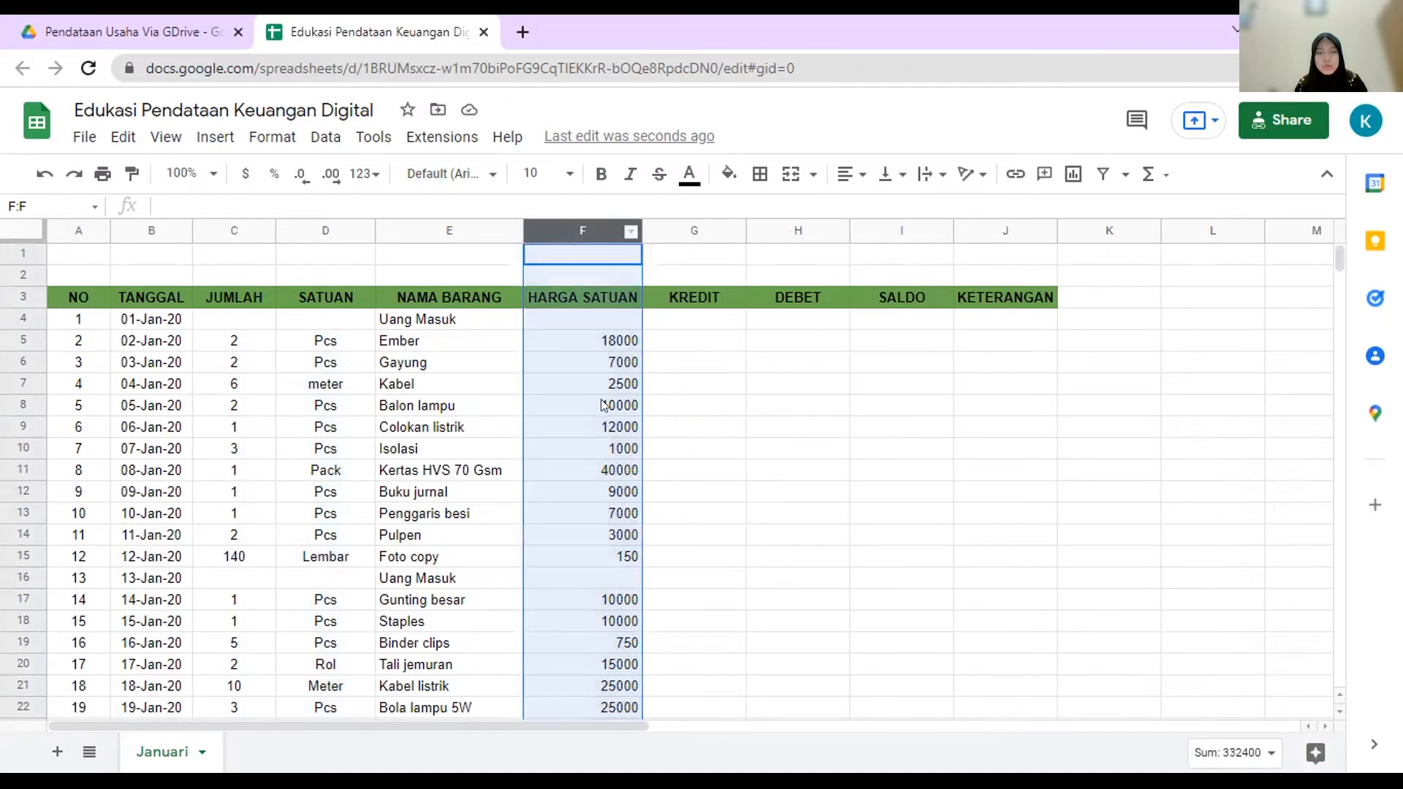
click(602, 405)
click(606, 229)
shift+click(705, 229)
drag(737, 231, 891, 241)
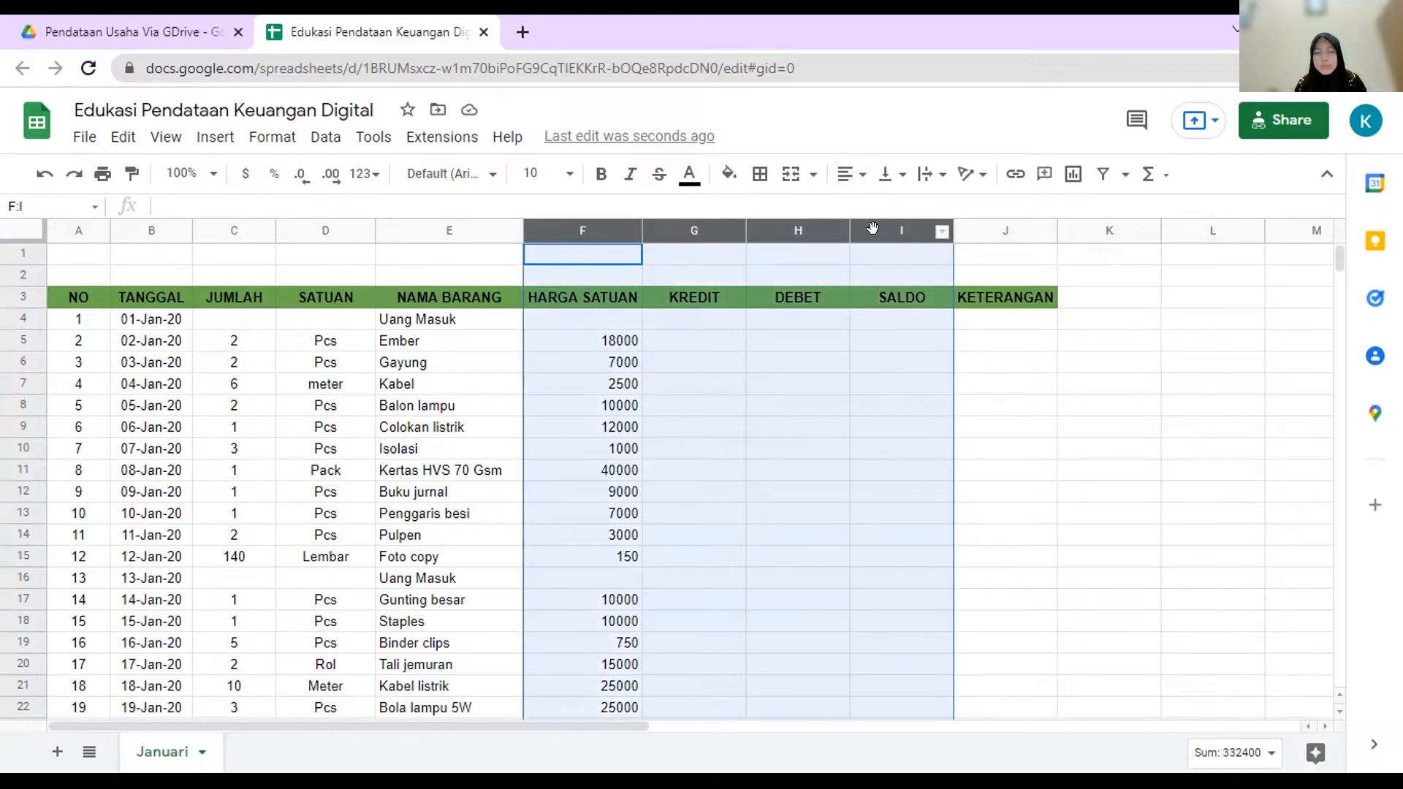
click(845, 175)
click(870, 208)
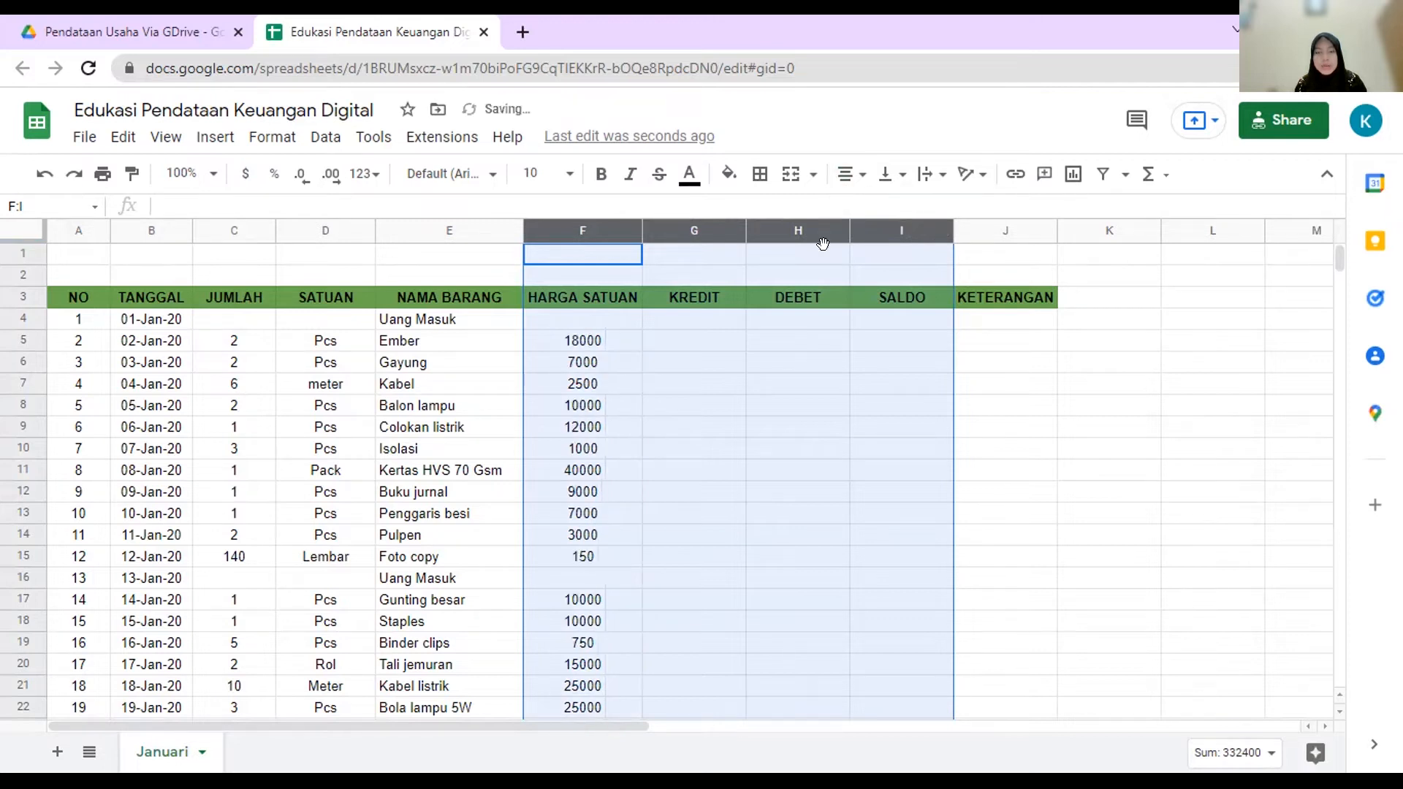
click(654, 385)
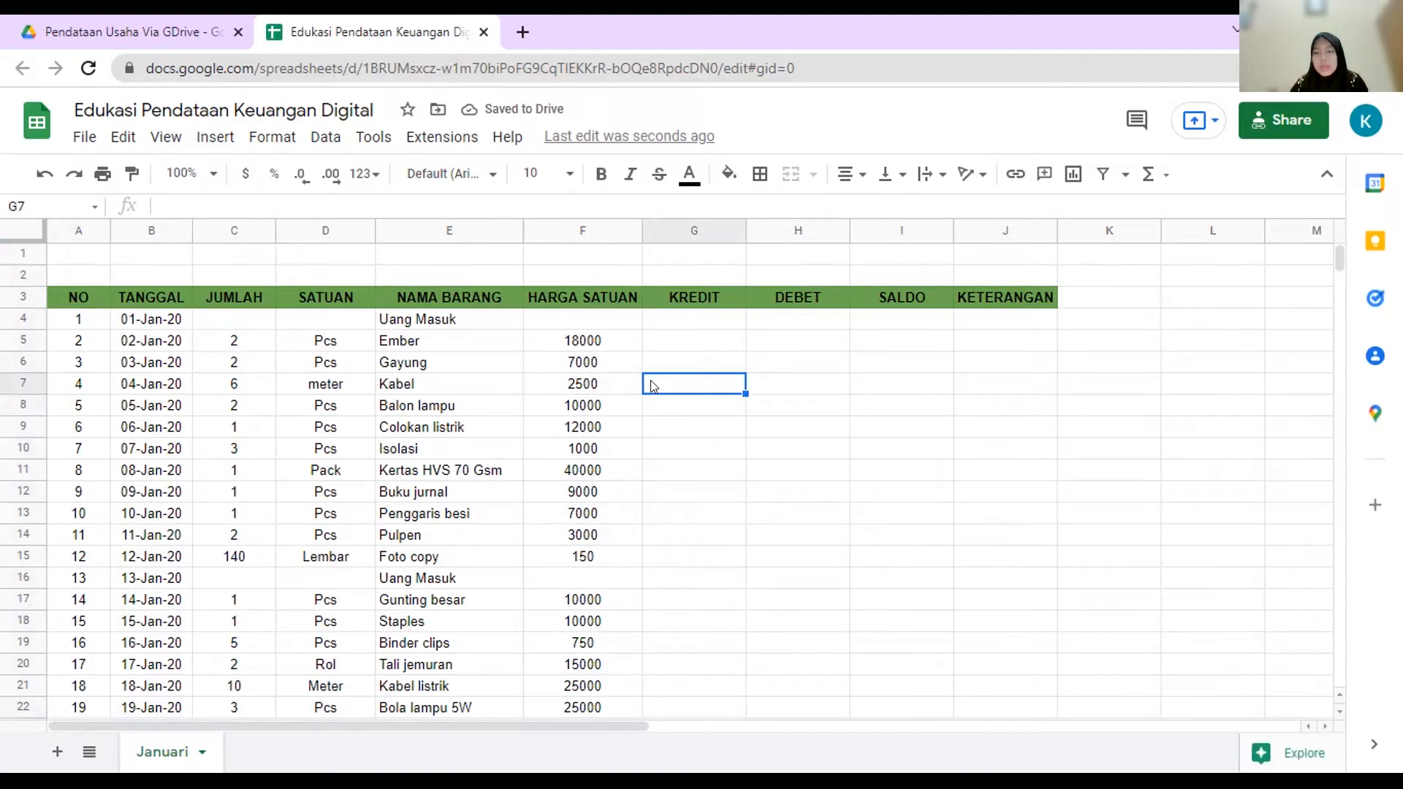
click(723, 485)
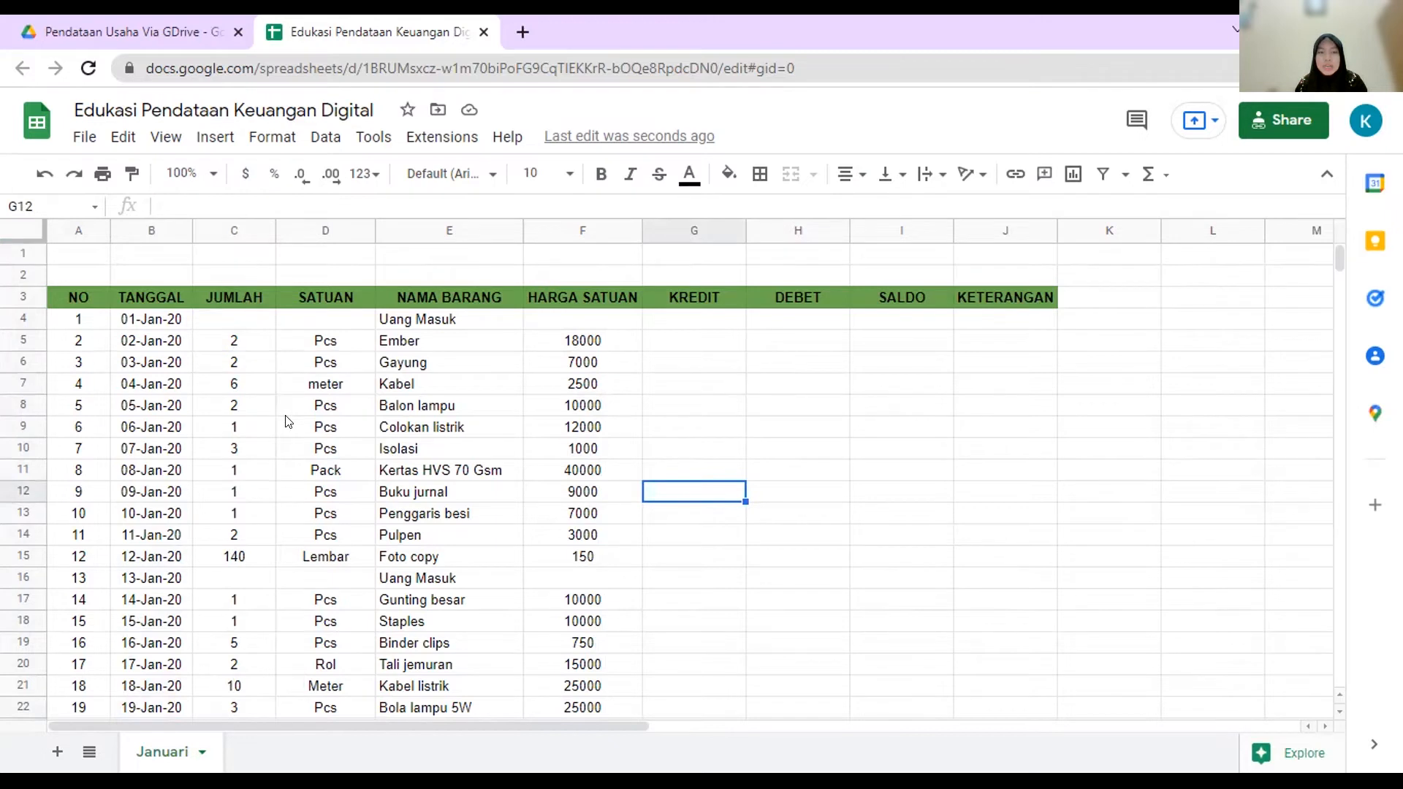
scroll(287, 422, down, 1)
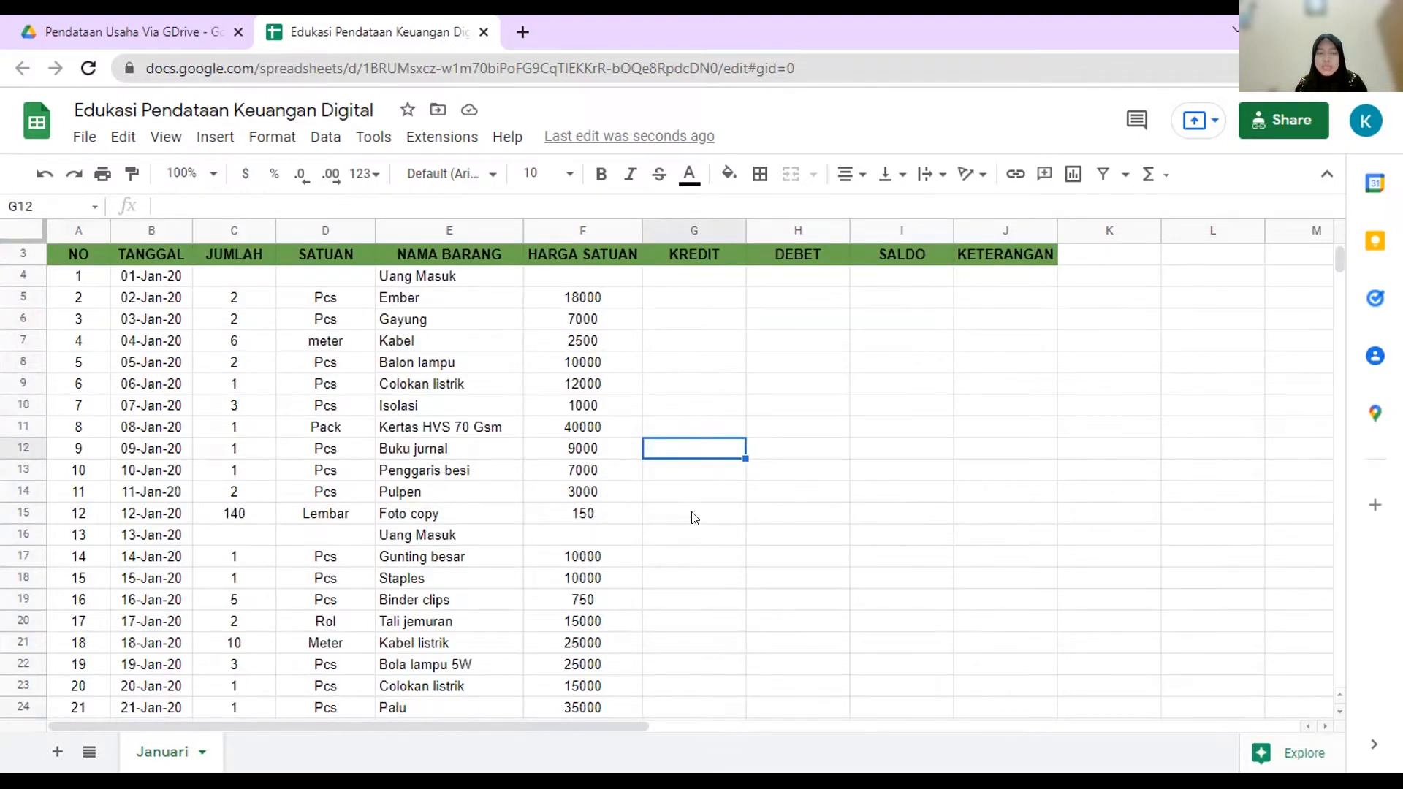
click(684, 341)
scroll(684, 342, up, 1)
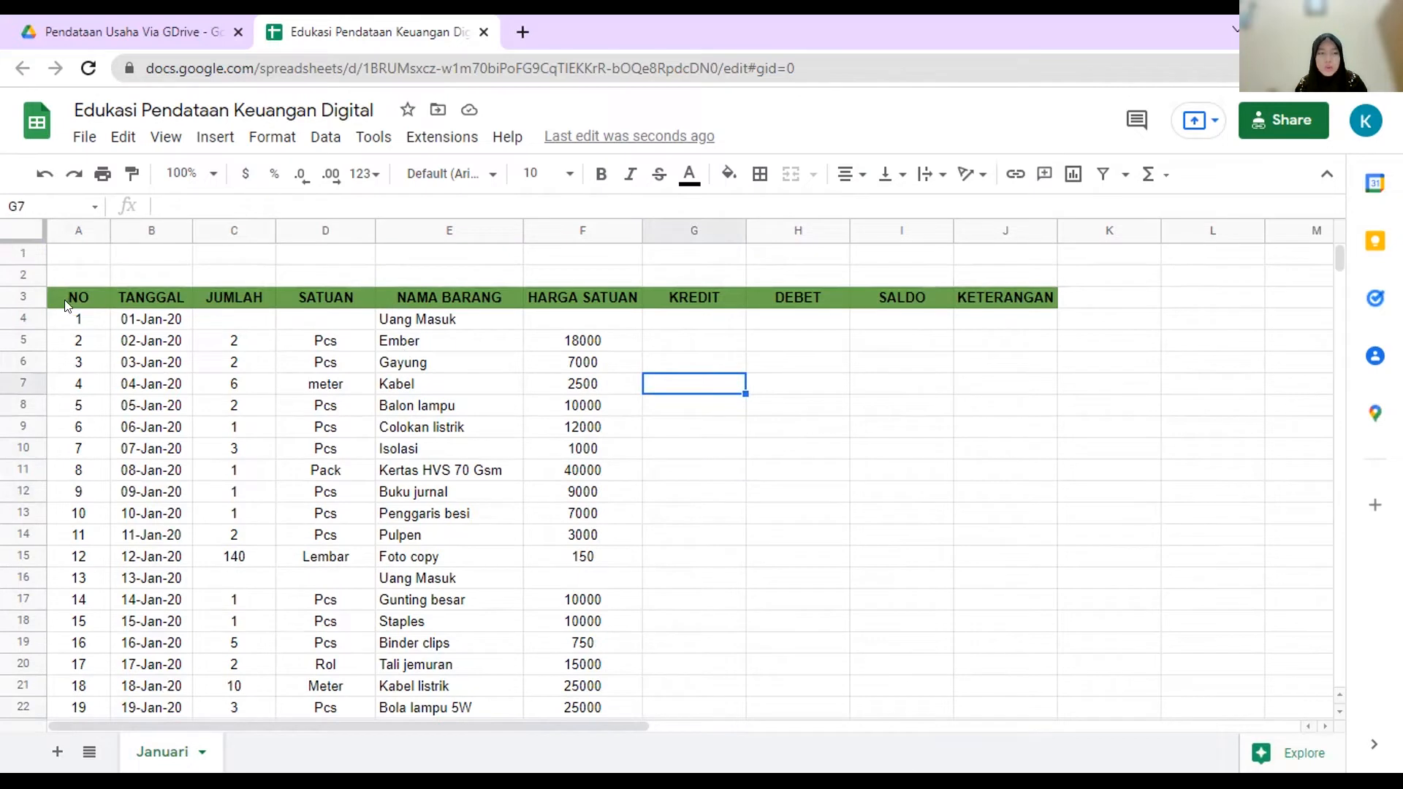
Step: Apply borders to all cells of the table range A3:J30, including the header row
drag(54, 294, 1008, 669)
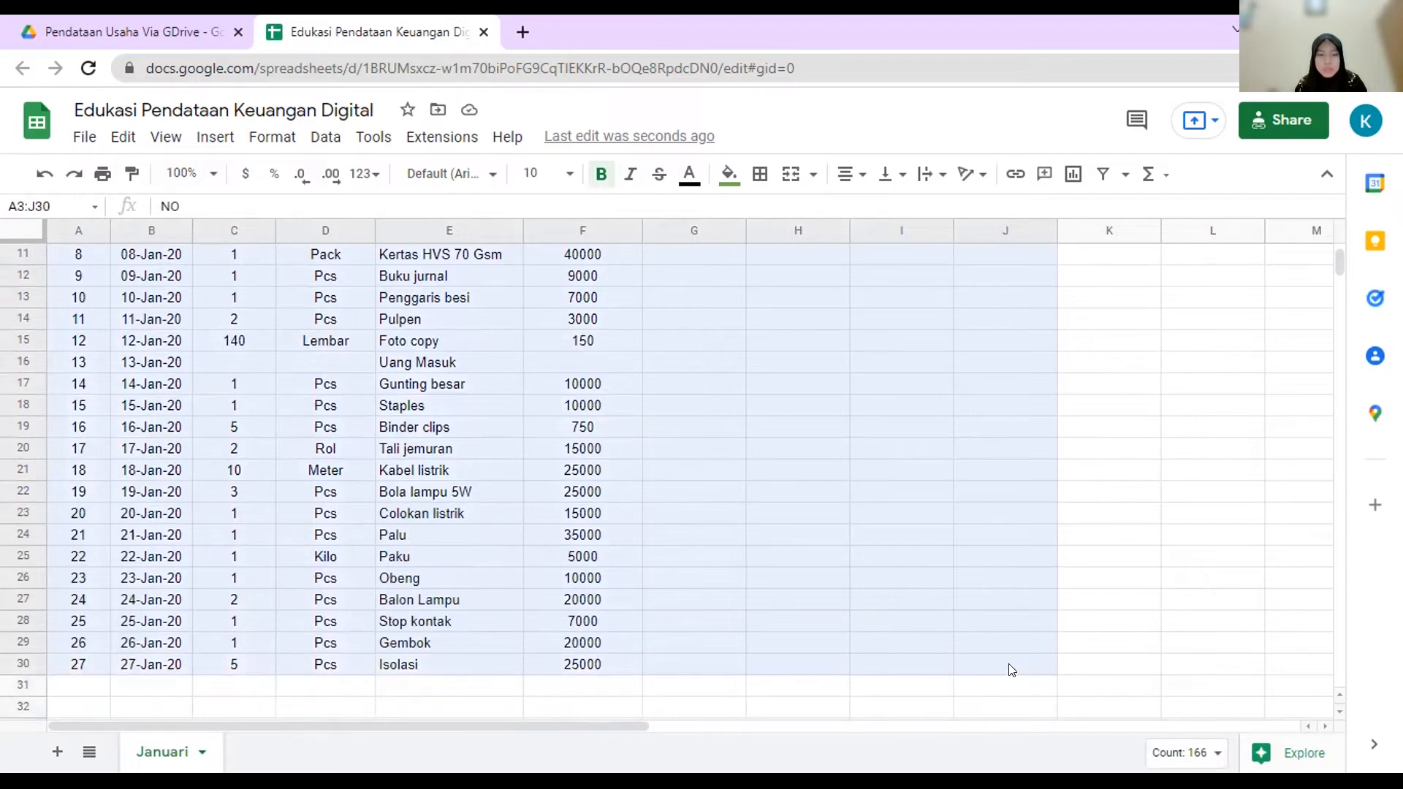
drag(1013, 671, 1012, 668)
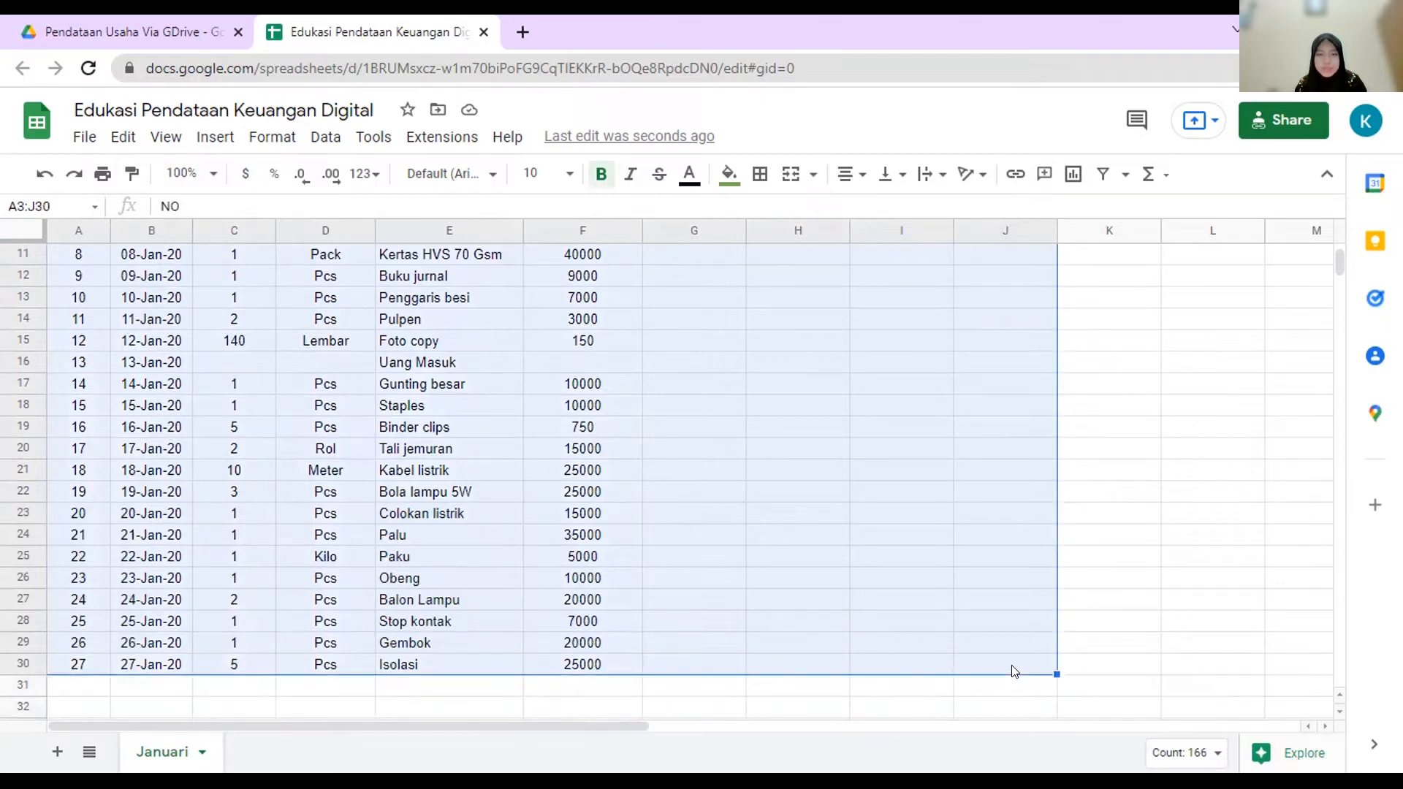
click(756, 177)
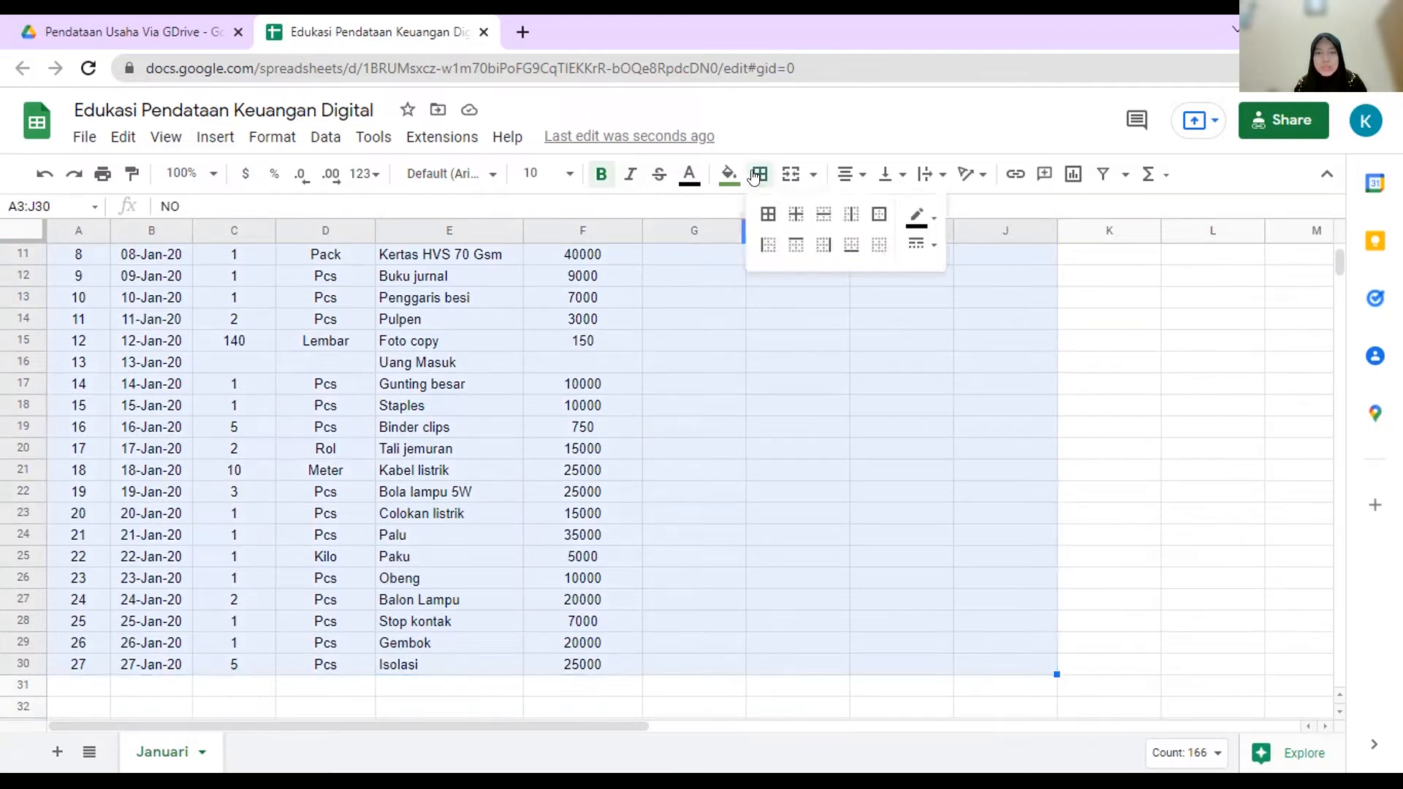
click(767, 219)
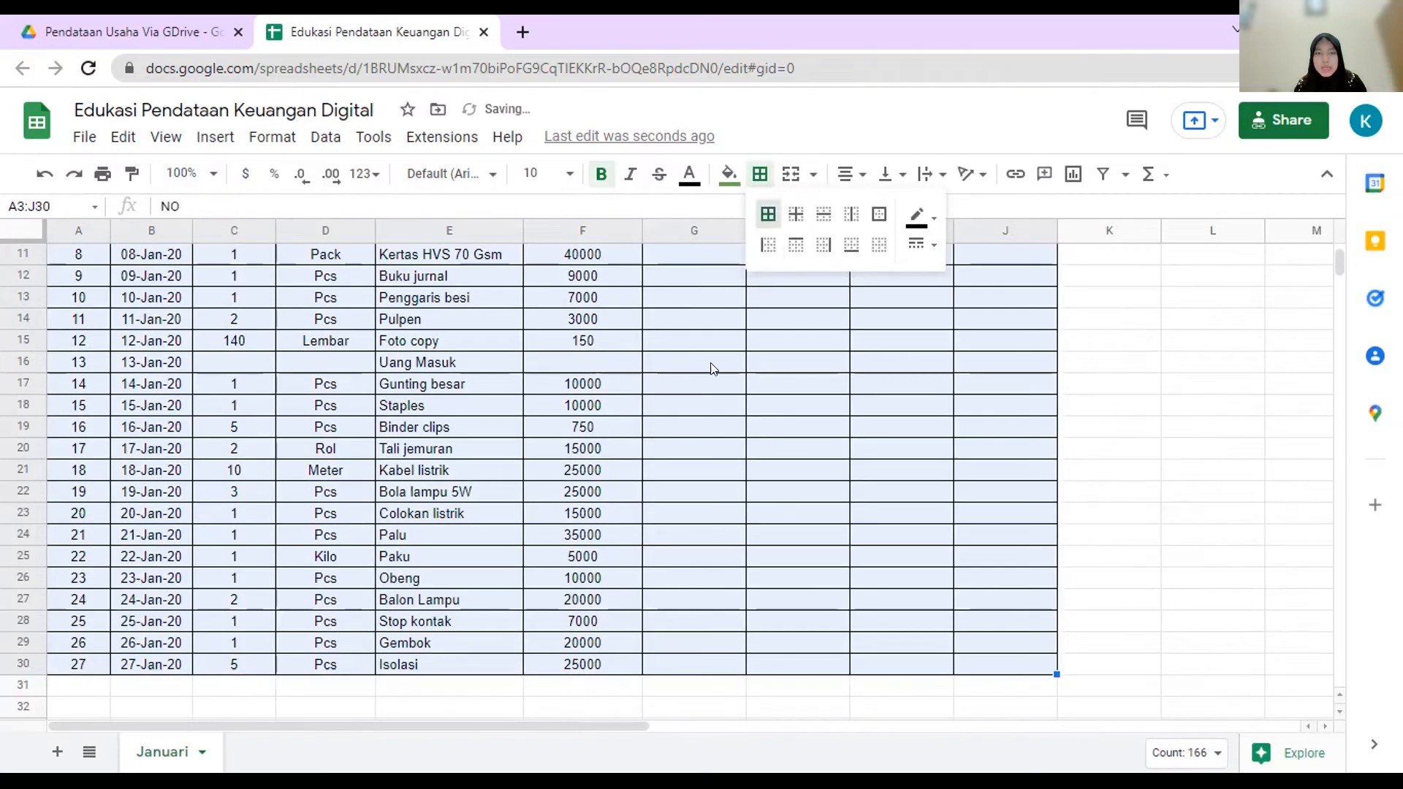
click(724, 412)
scroll(713, 483, up, 4)
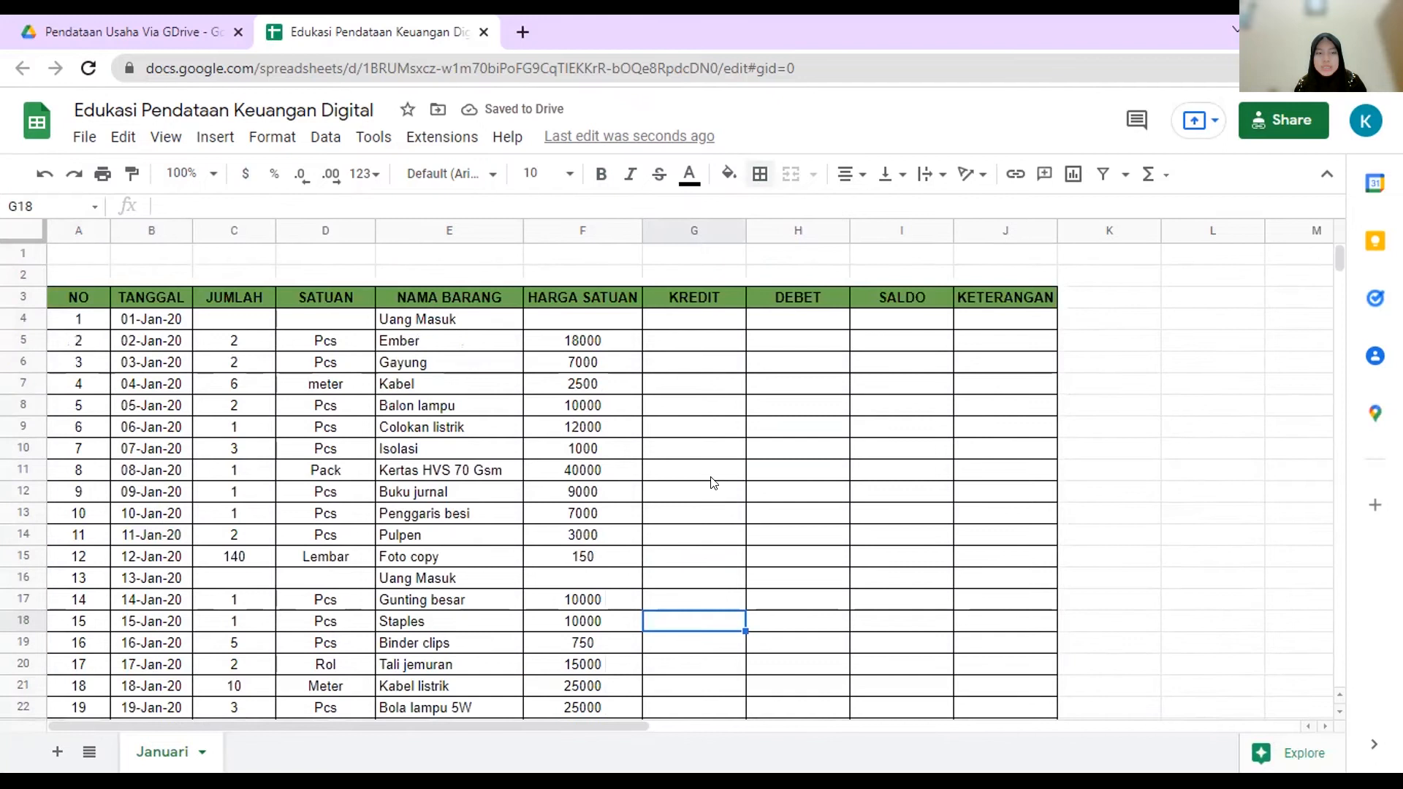
click(702, 362)
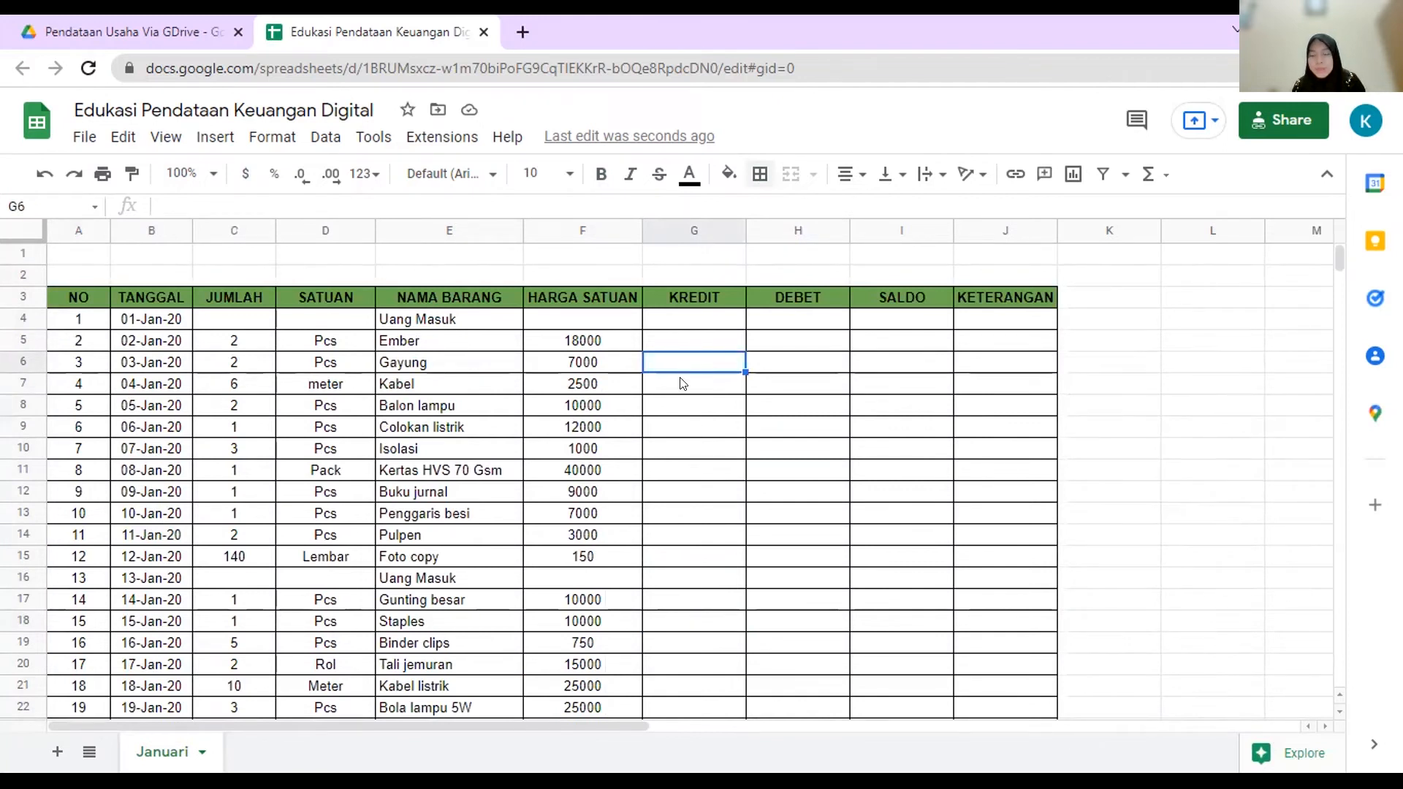
Step: Enter 500000 as the HARGA SATUAN for both Uang Masuk rows, in cells F4 and F16
click(601, 339)
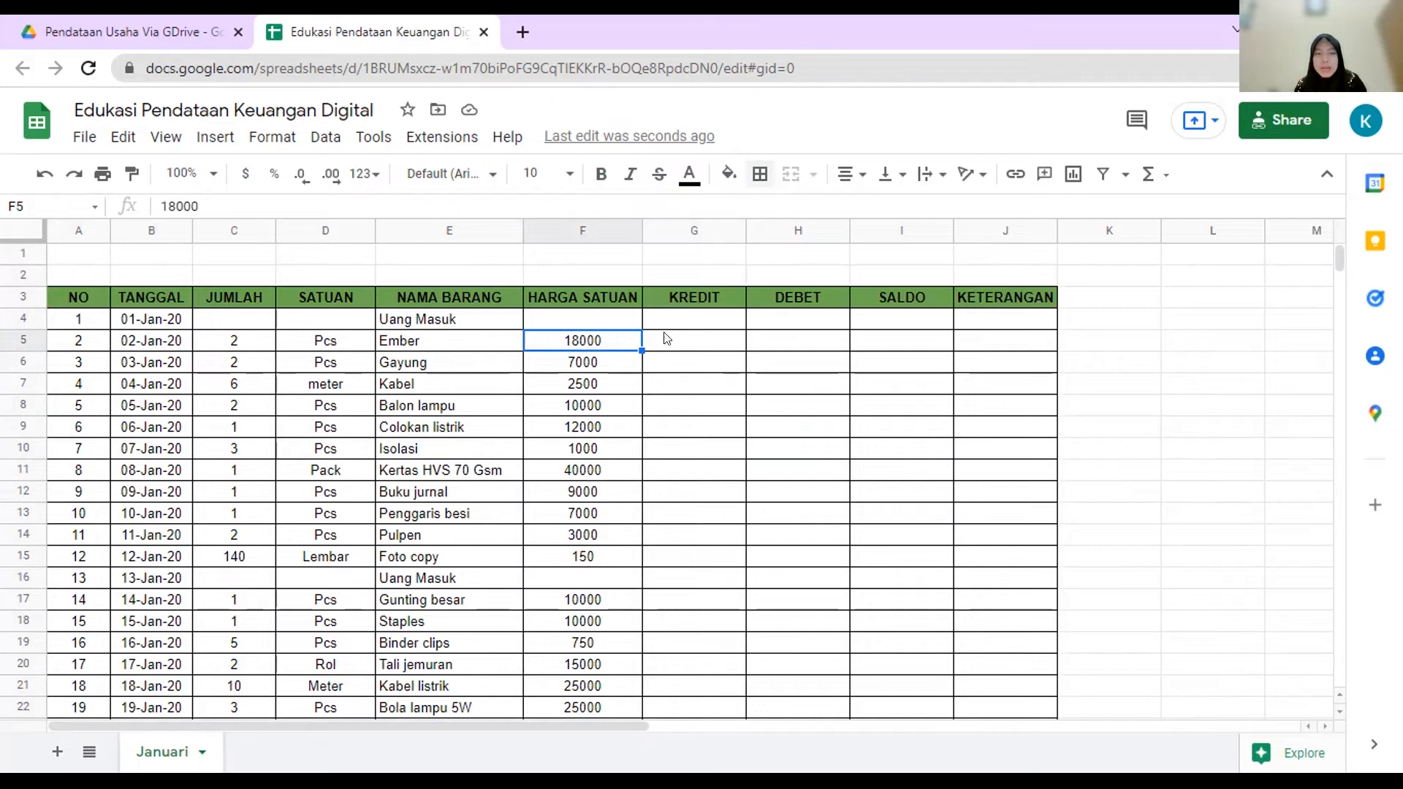
click(582, 320)
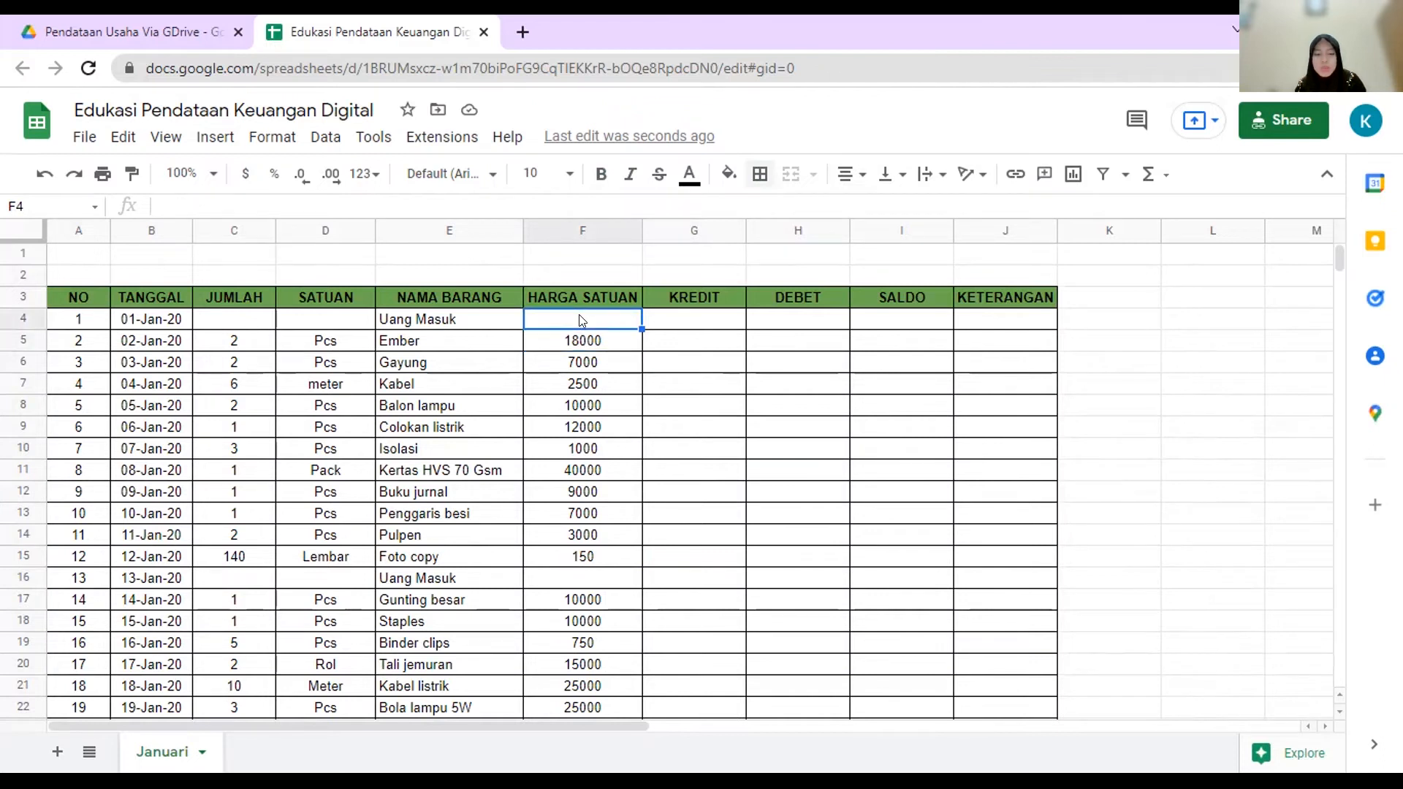
text(500)
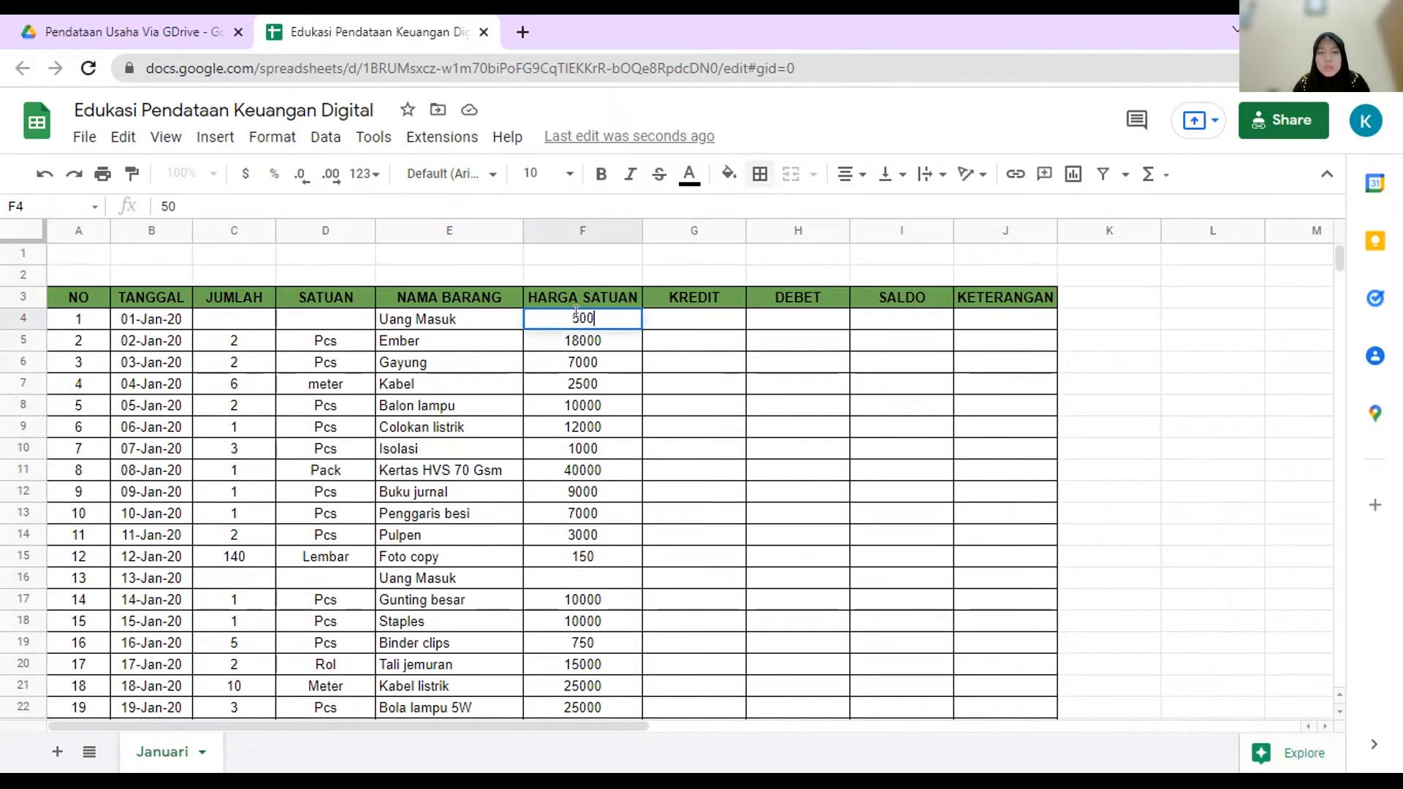
text(000)
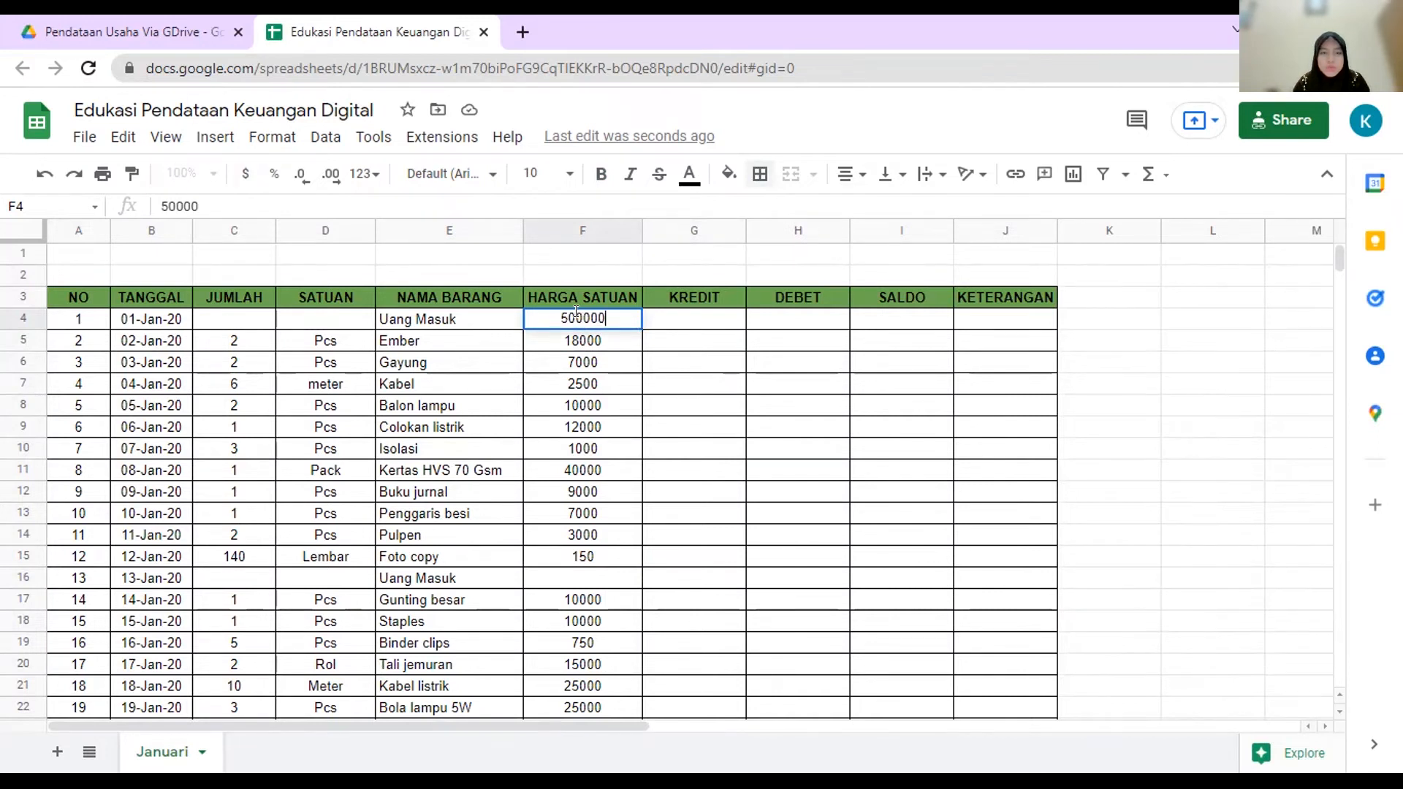
click(596, 583)
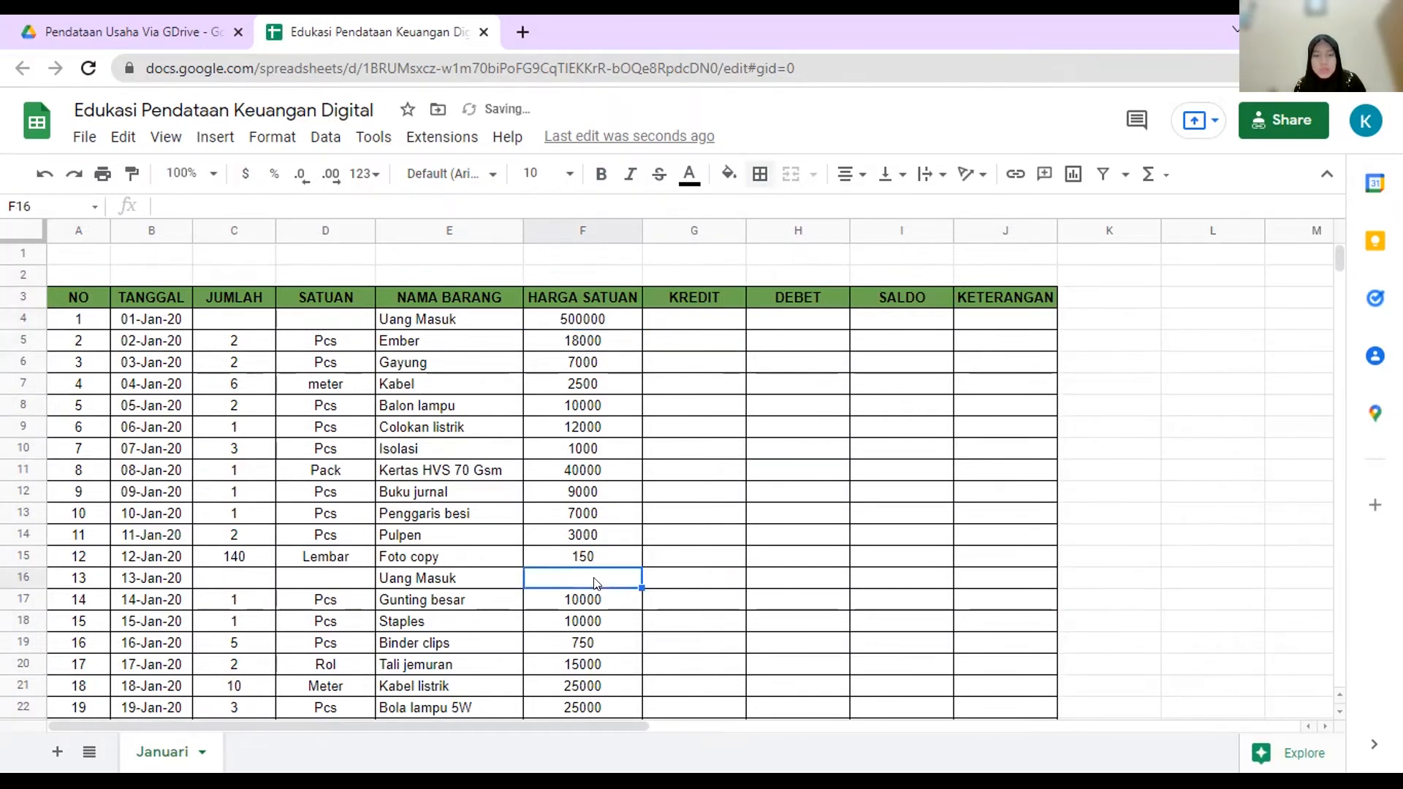
text(500000)
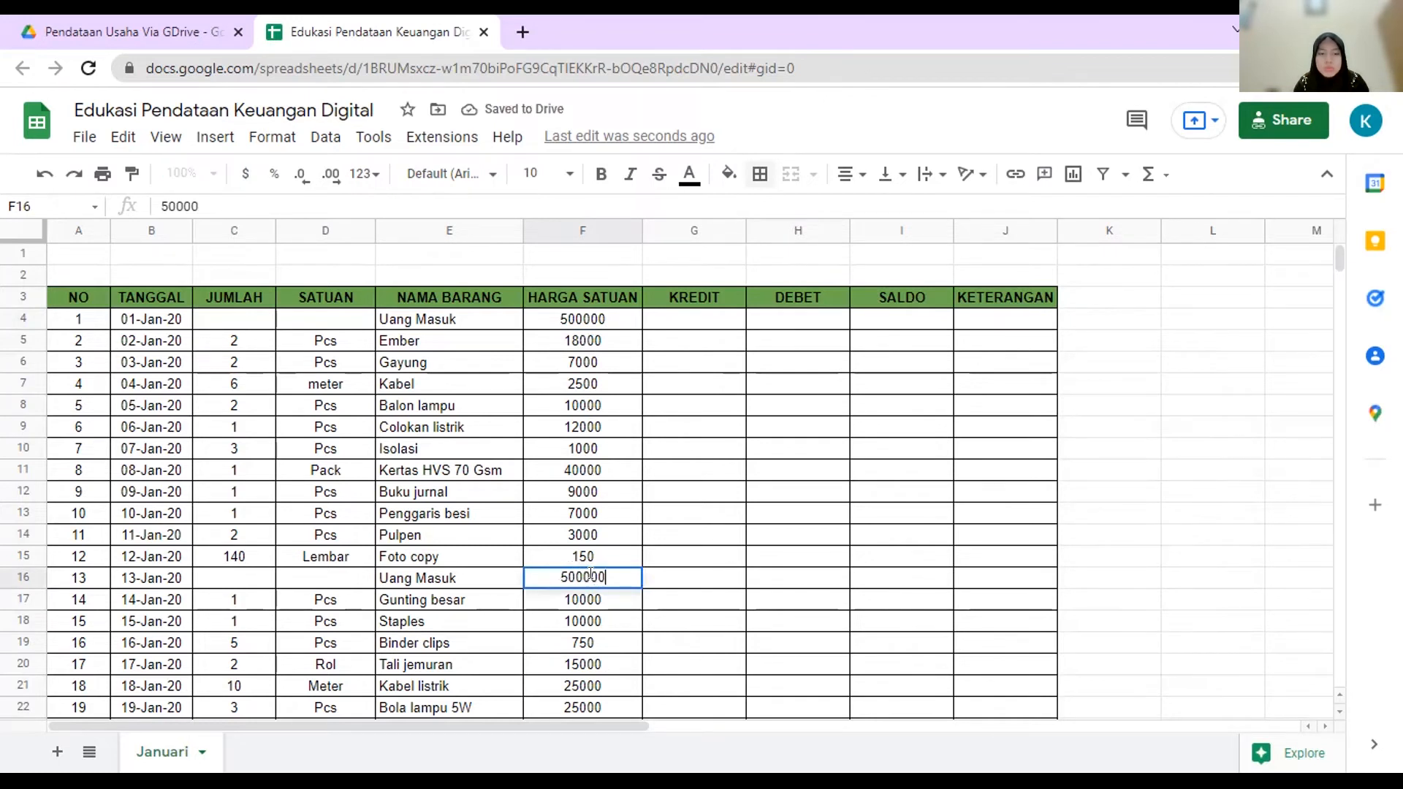
Step: Format the HARGA SATUAN values in F4:F30 with the custom Rupiah currency format without decimals, Rp1,000
click(544, 319)
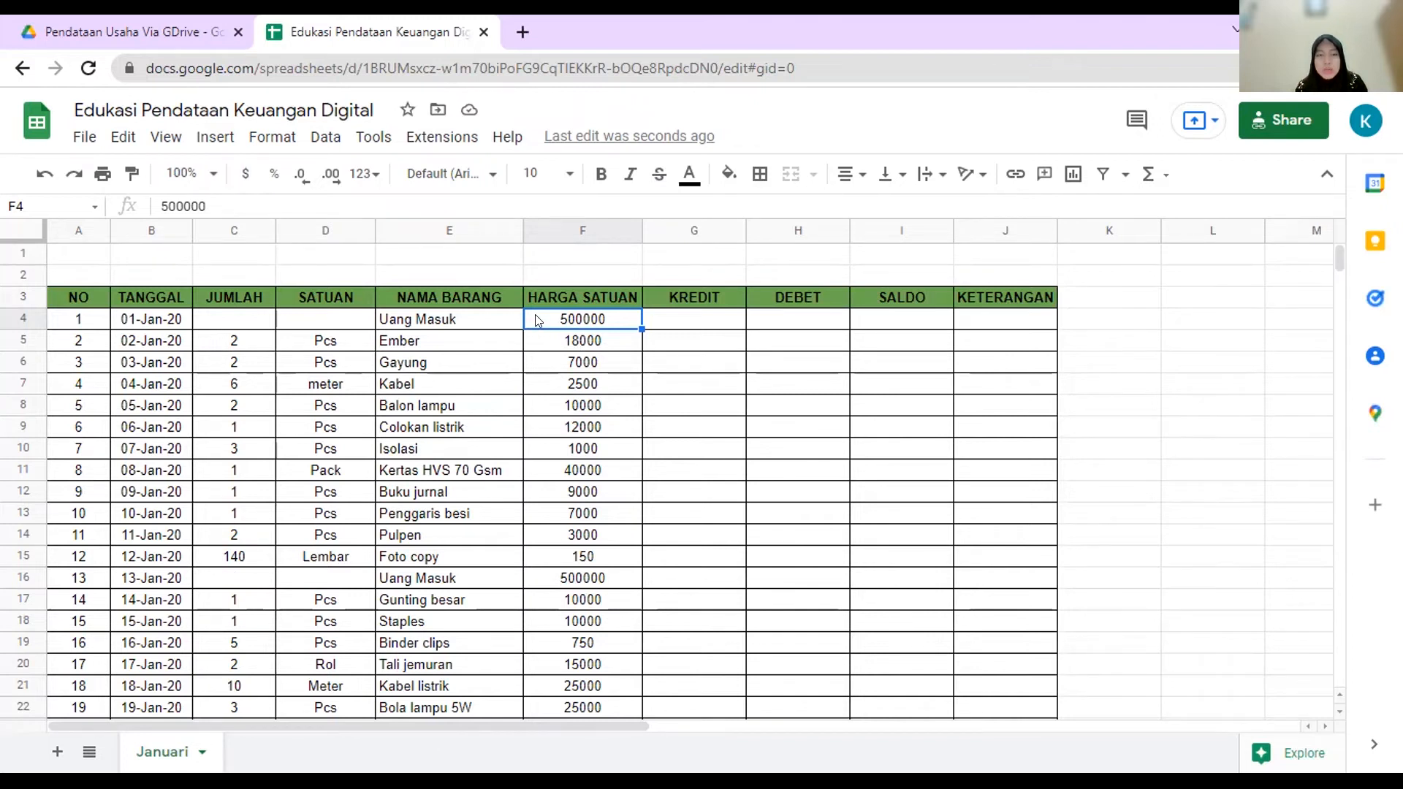
drag(540, 319, 571, 599)
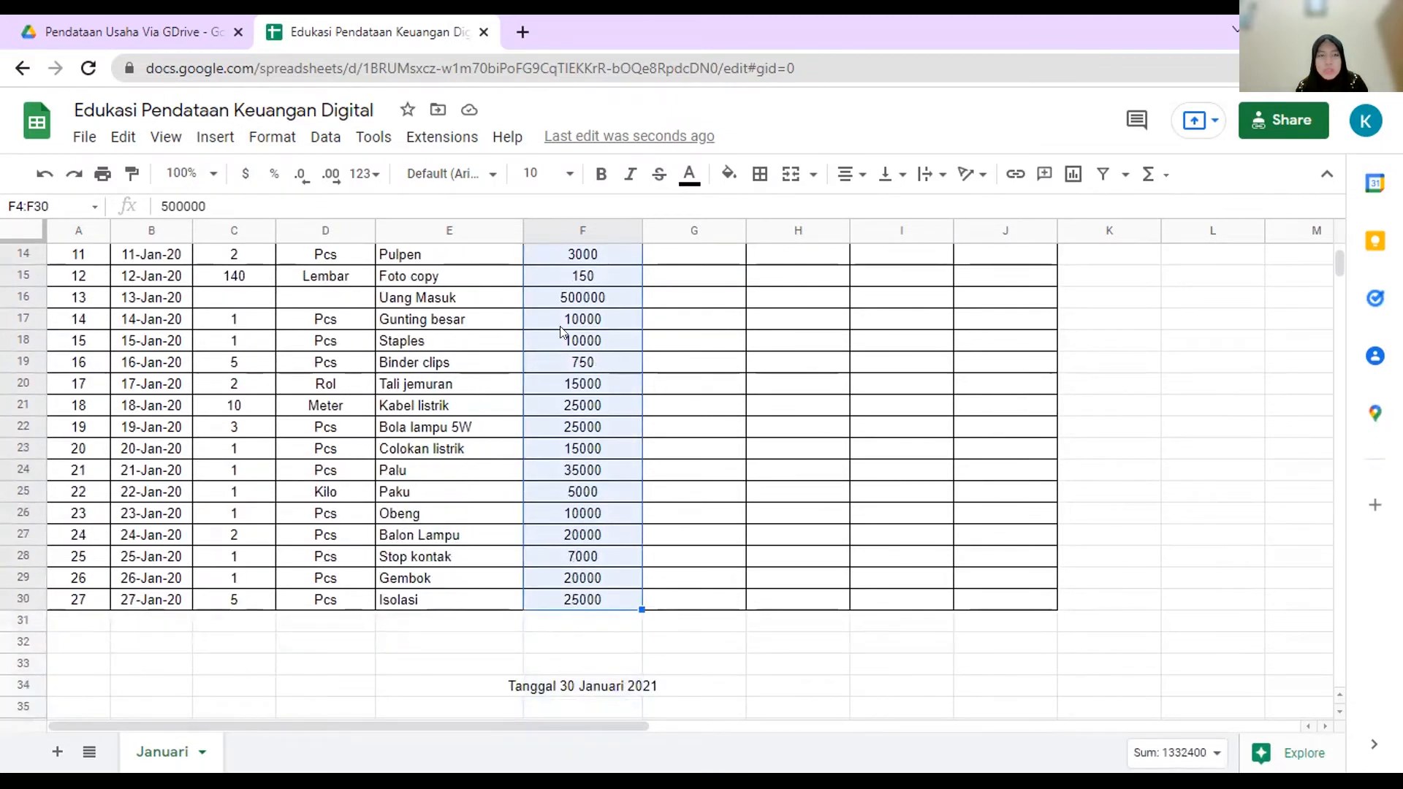
click(369, 174)
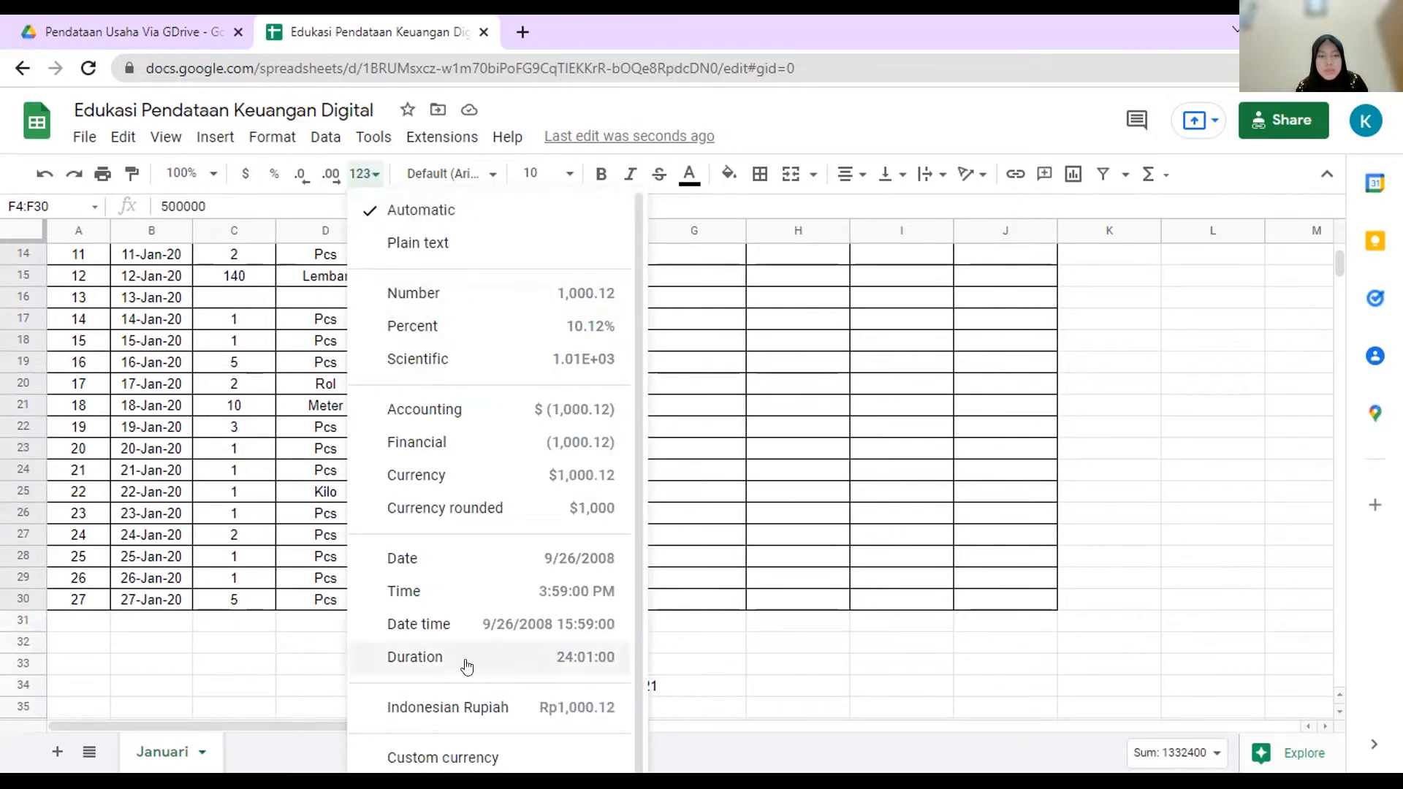
click(471, 756)
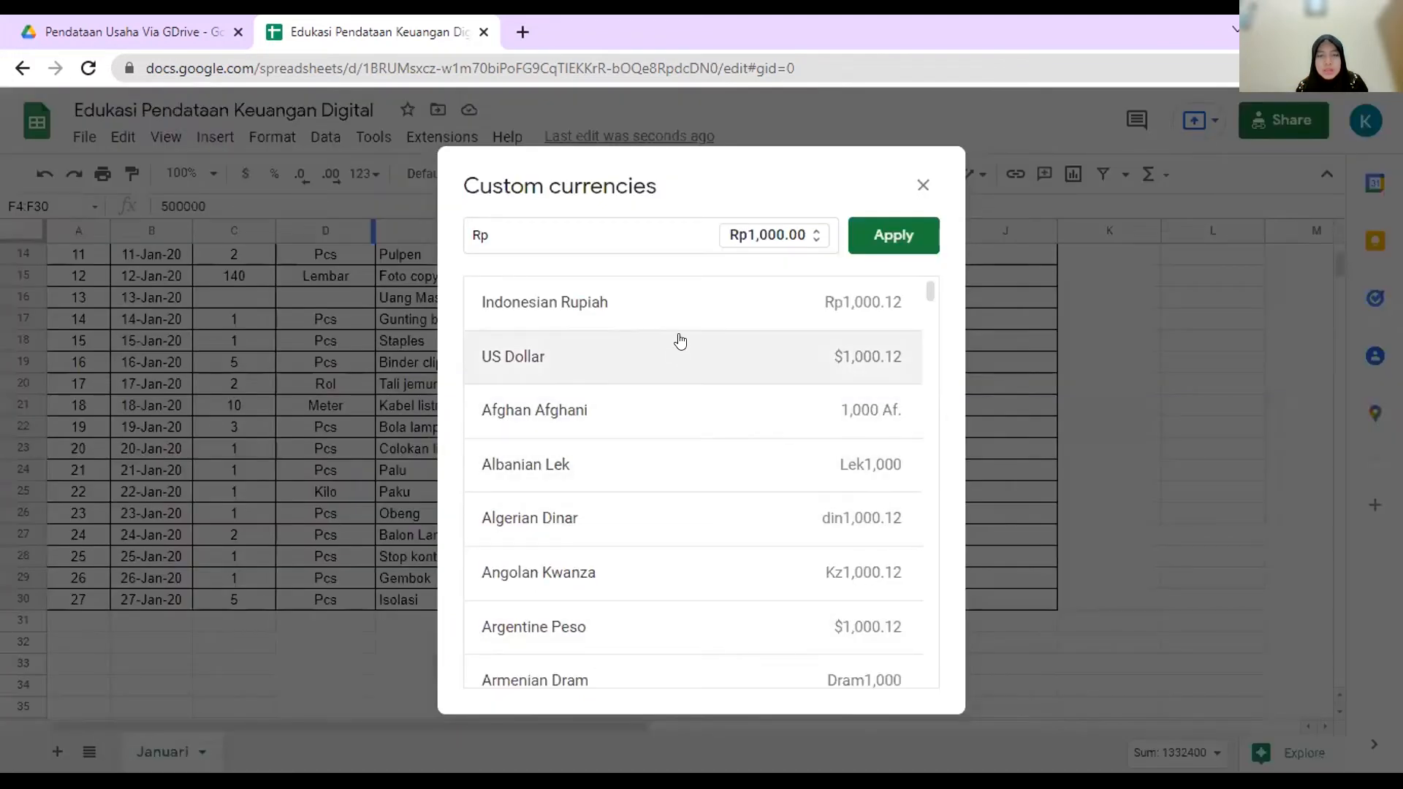
scroll(694, 464, down, 7)
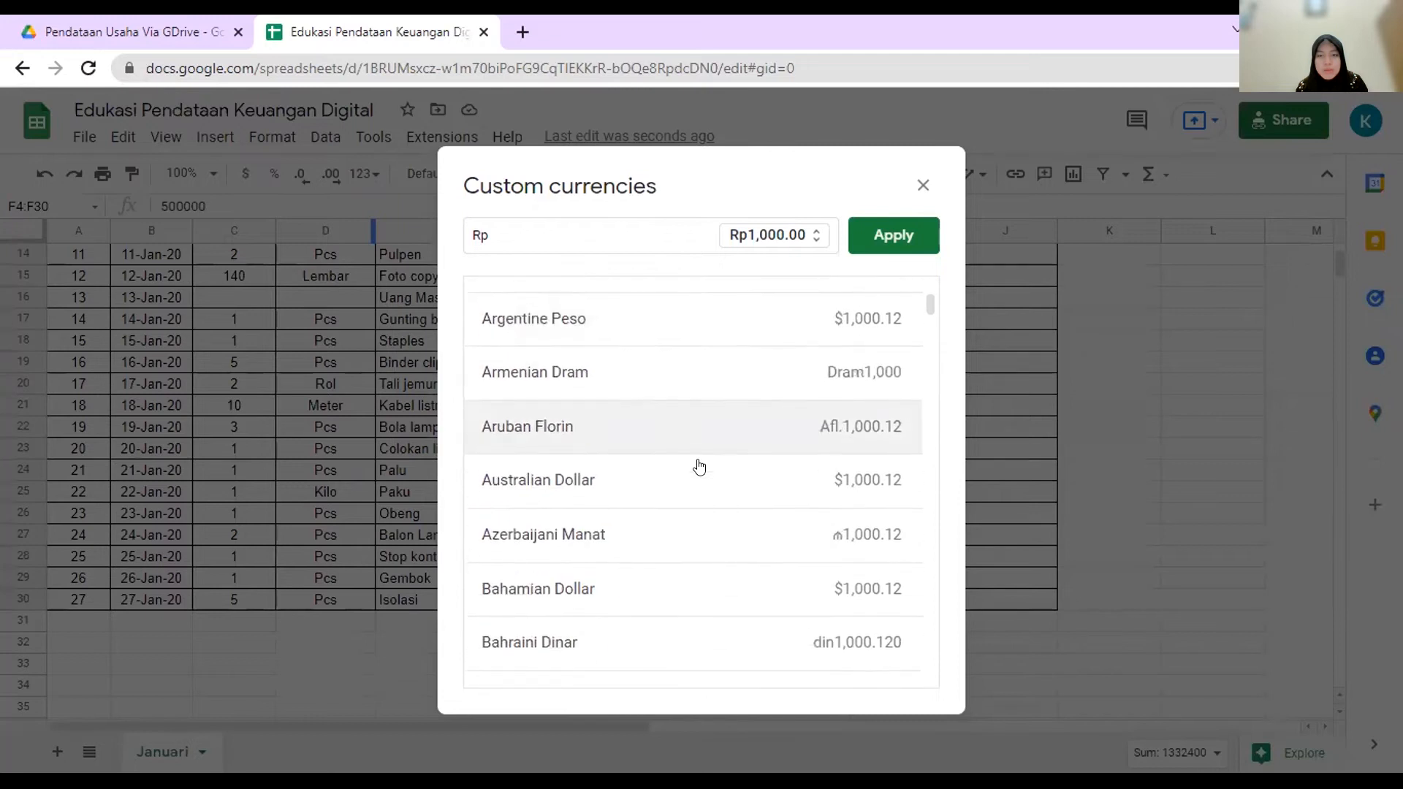
scroll(699, 465, up, 6)
scroll(699, 465, up, 2)
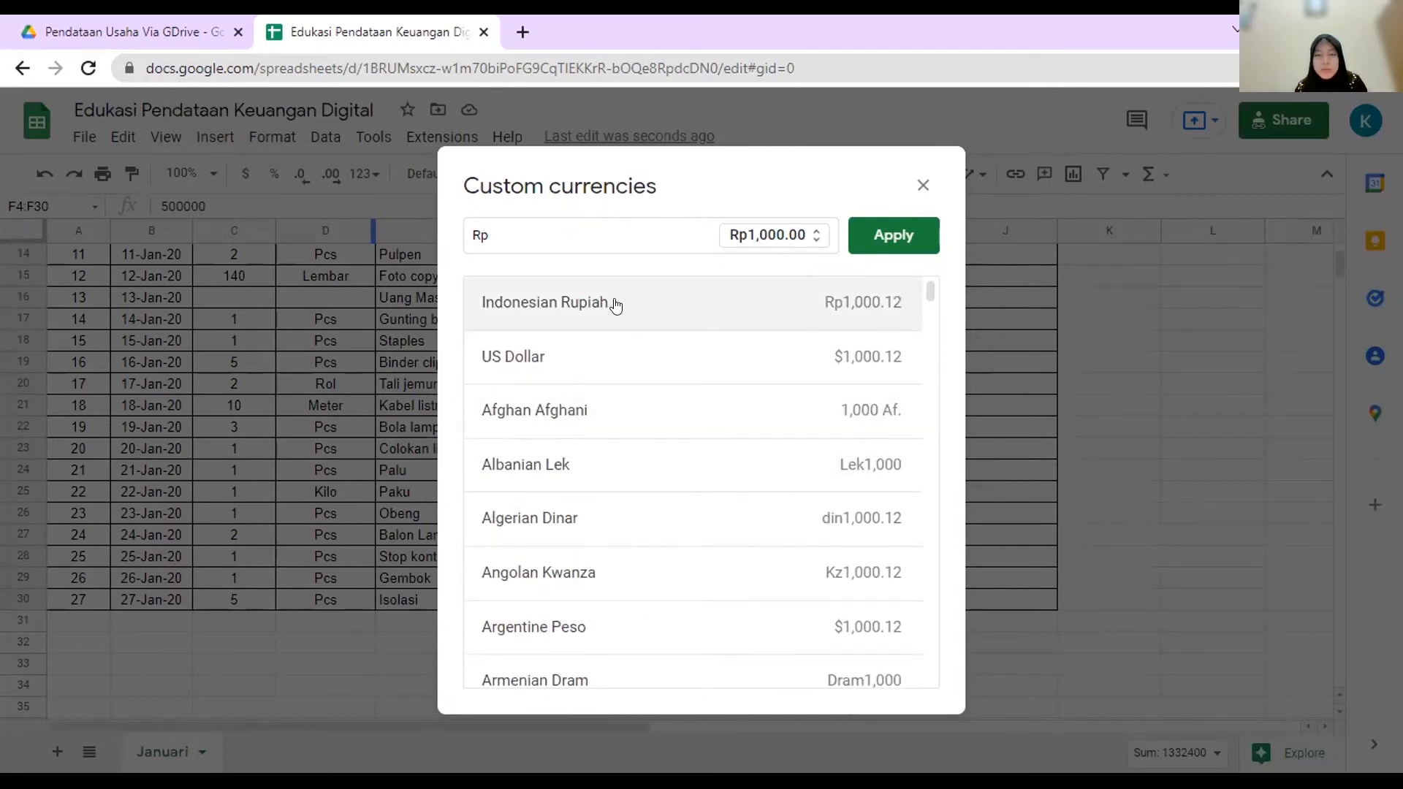
click(813, 237)
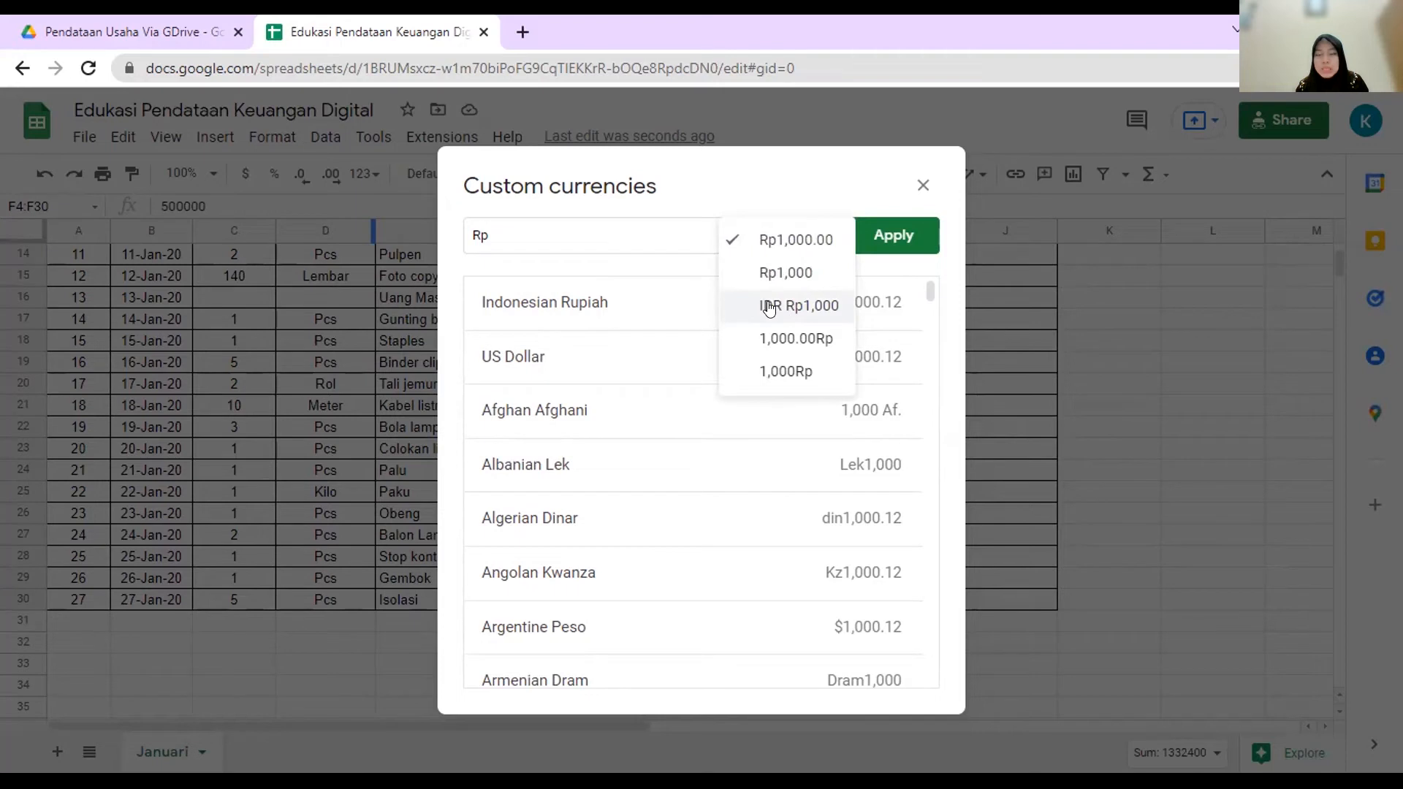
click(772, 274)
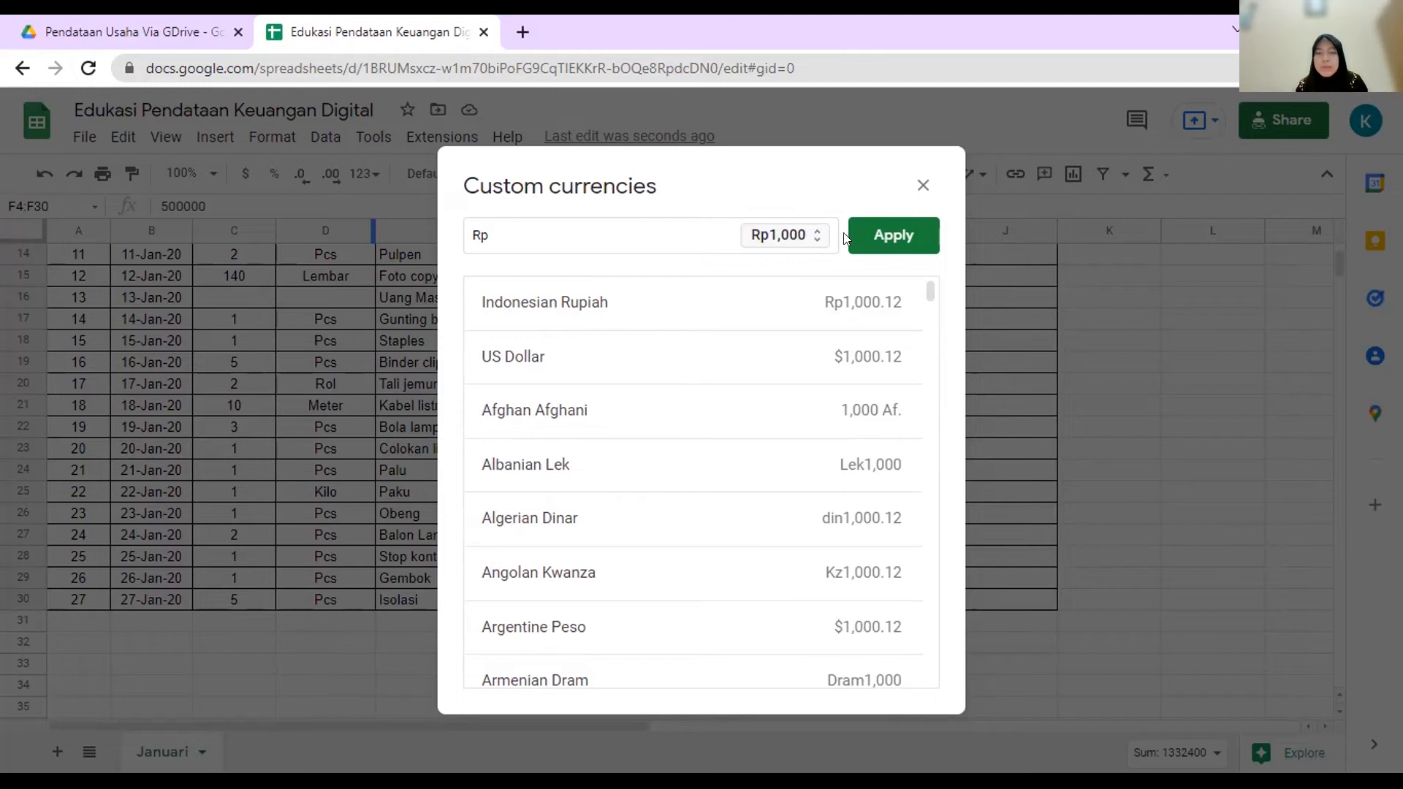
click(880, 240)
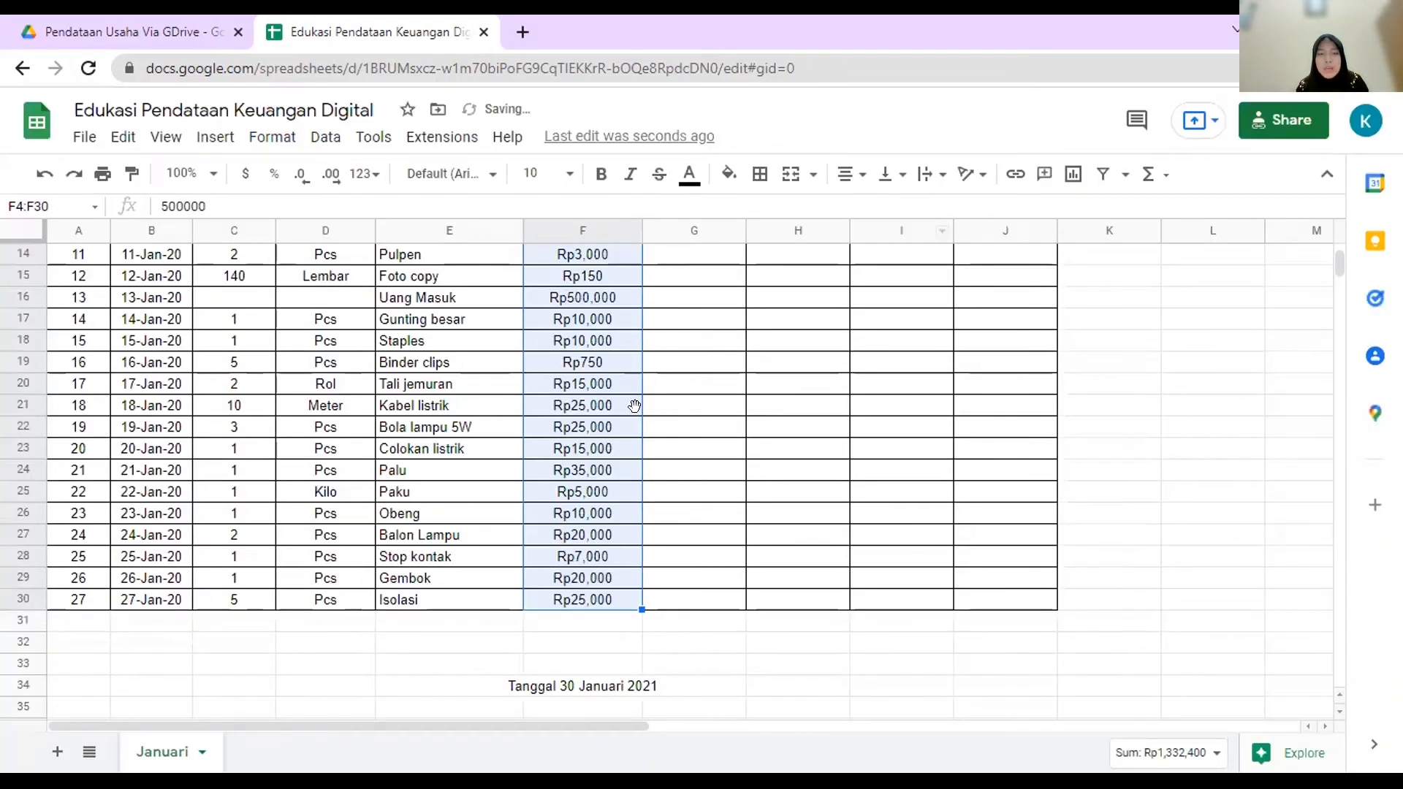
scroll(584, 441, up, 5)
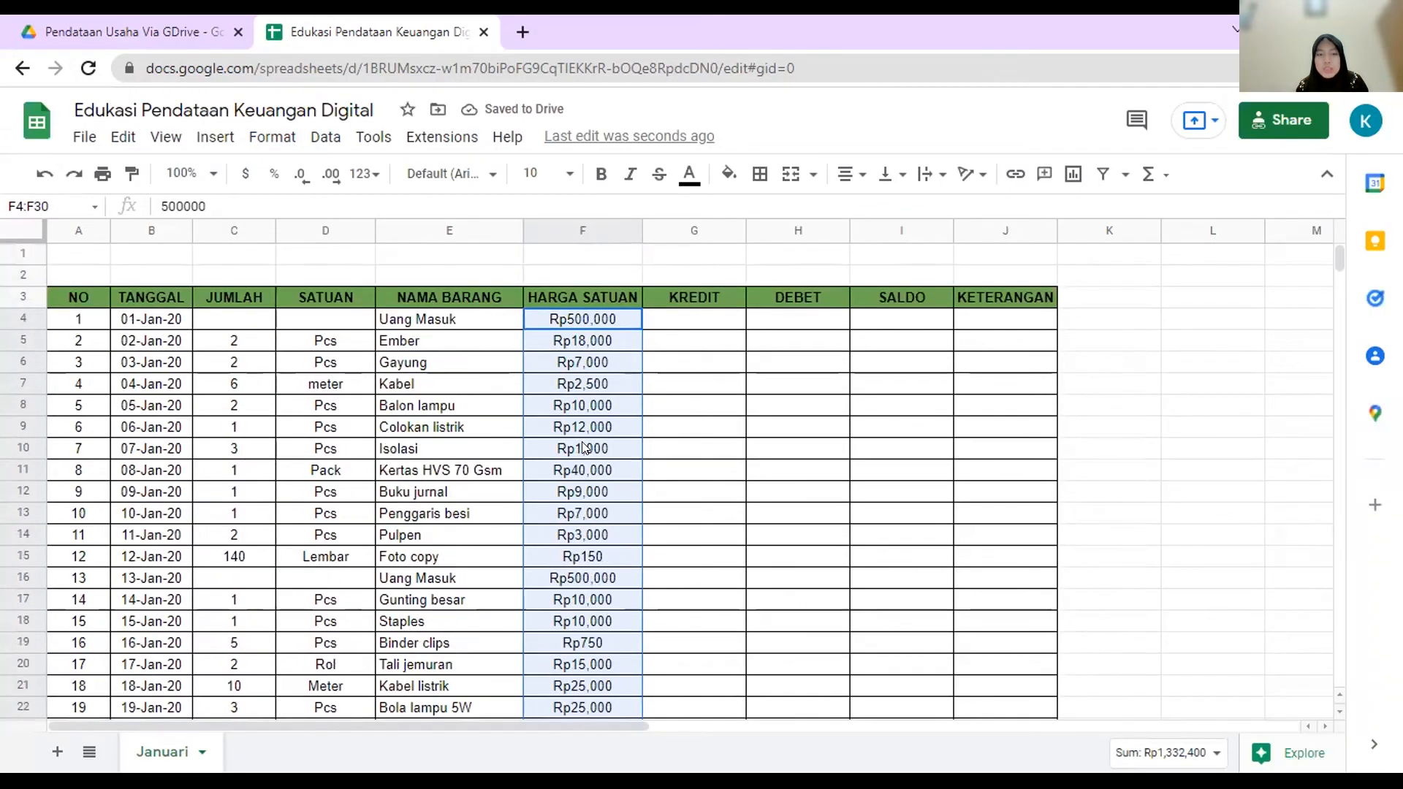
click(609, 361)
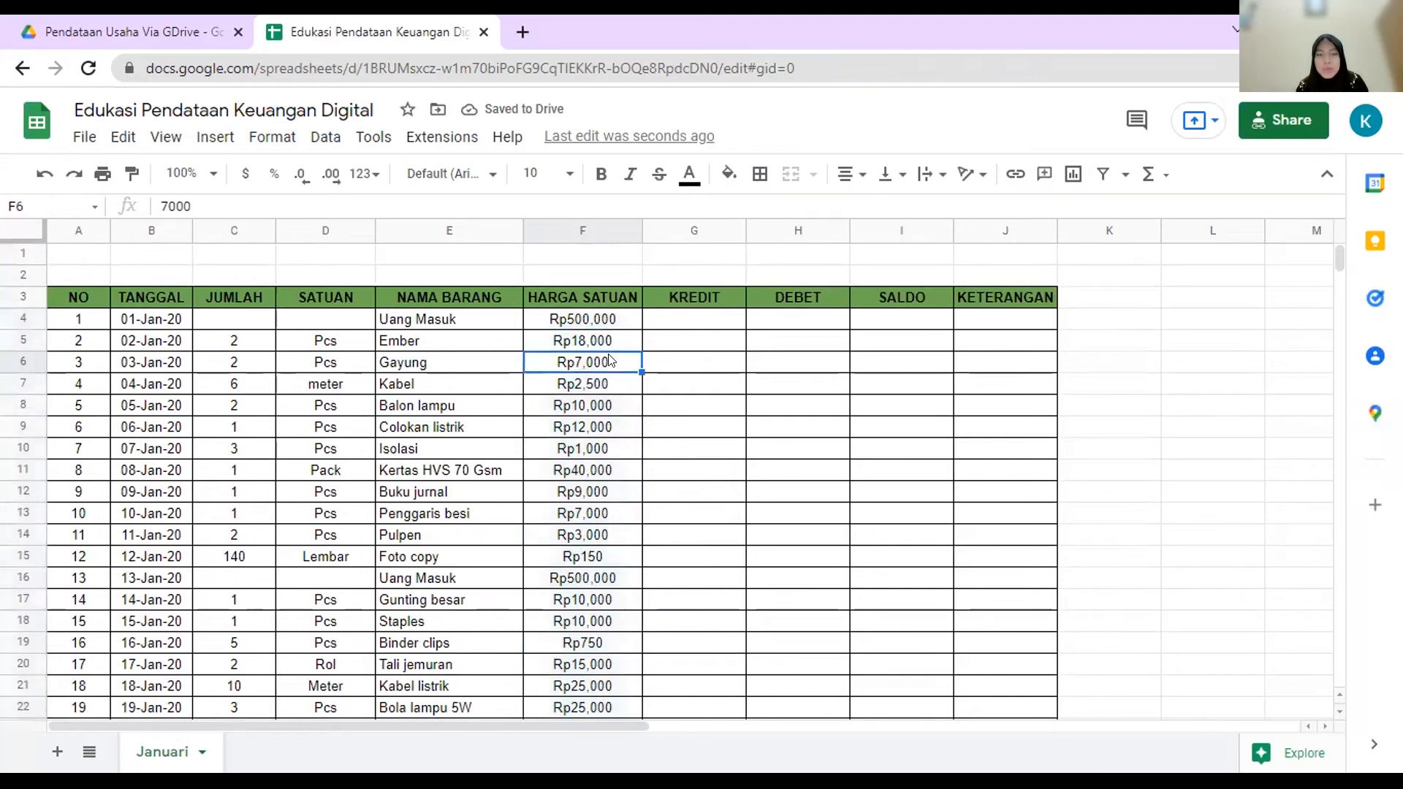
Step: Format the KREDIT, DEBET and SALDO cells G4:I30 as Indonesian Rupiah without decimals, Rp1,000
click(697, 321)
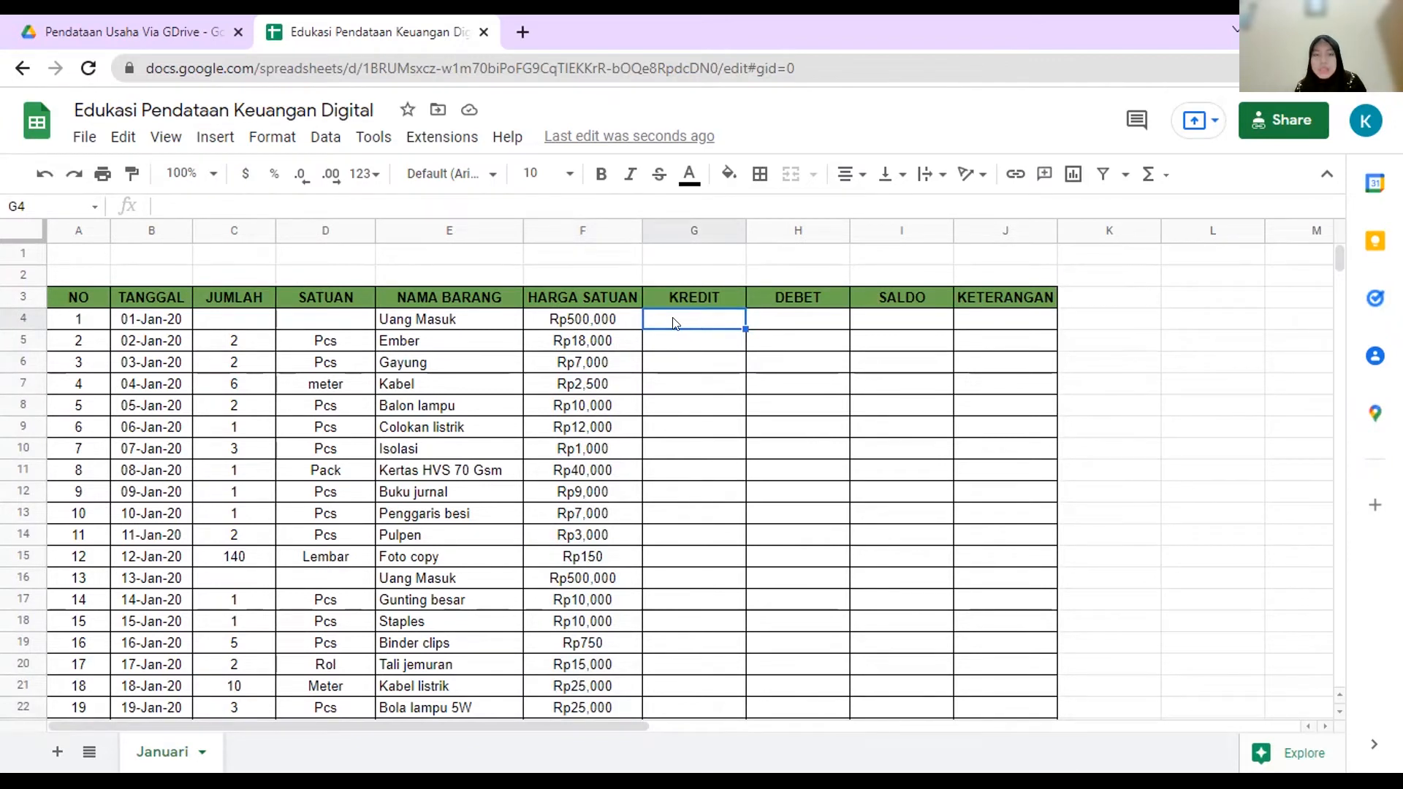
drag(674, 316, 890, 688)
click(366, 174)
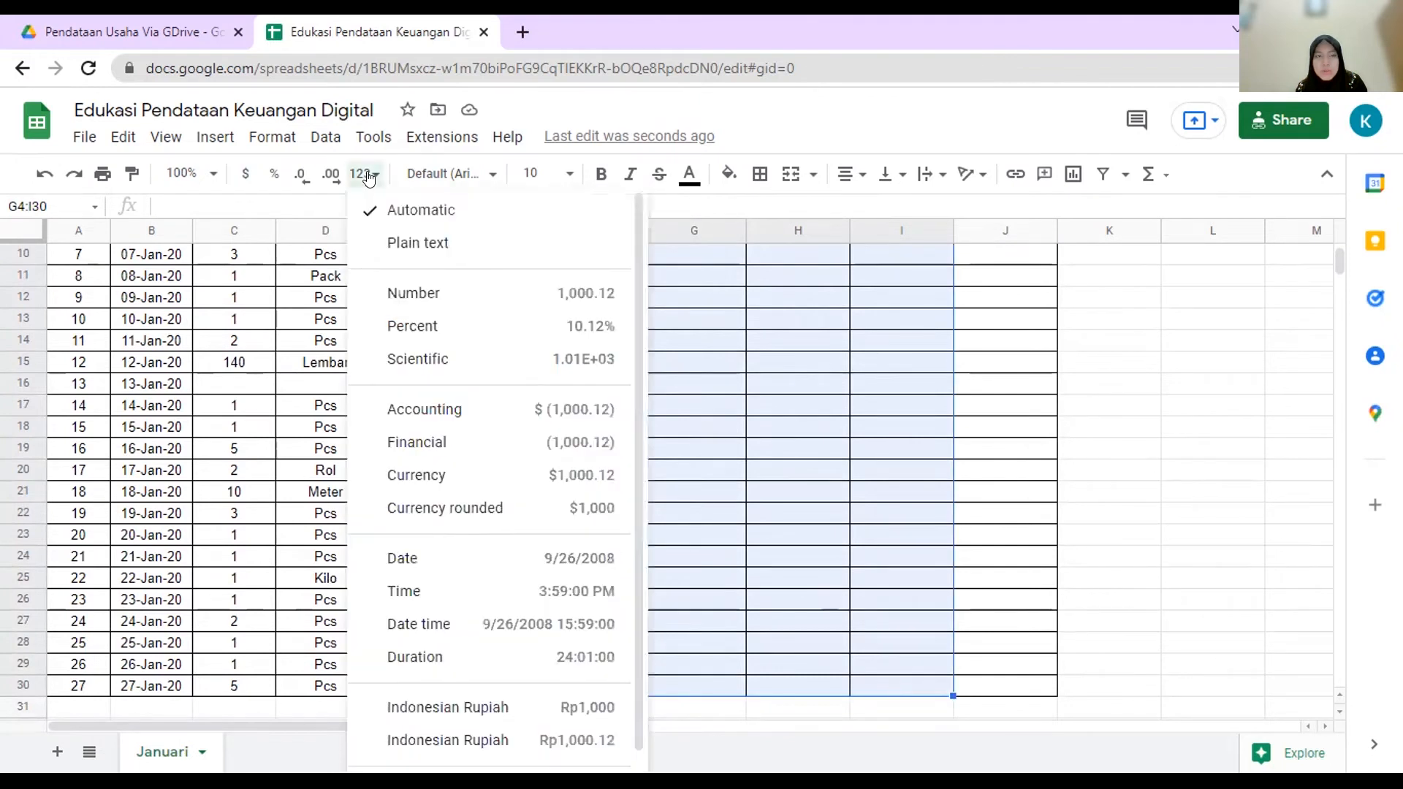
click(518, 706)
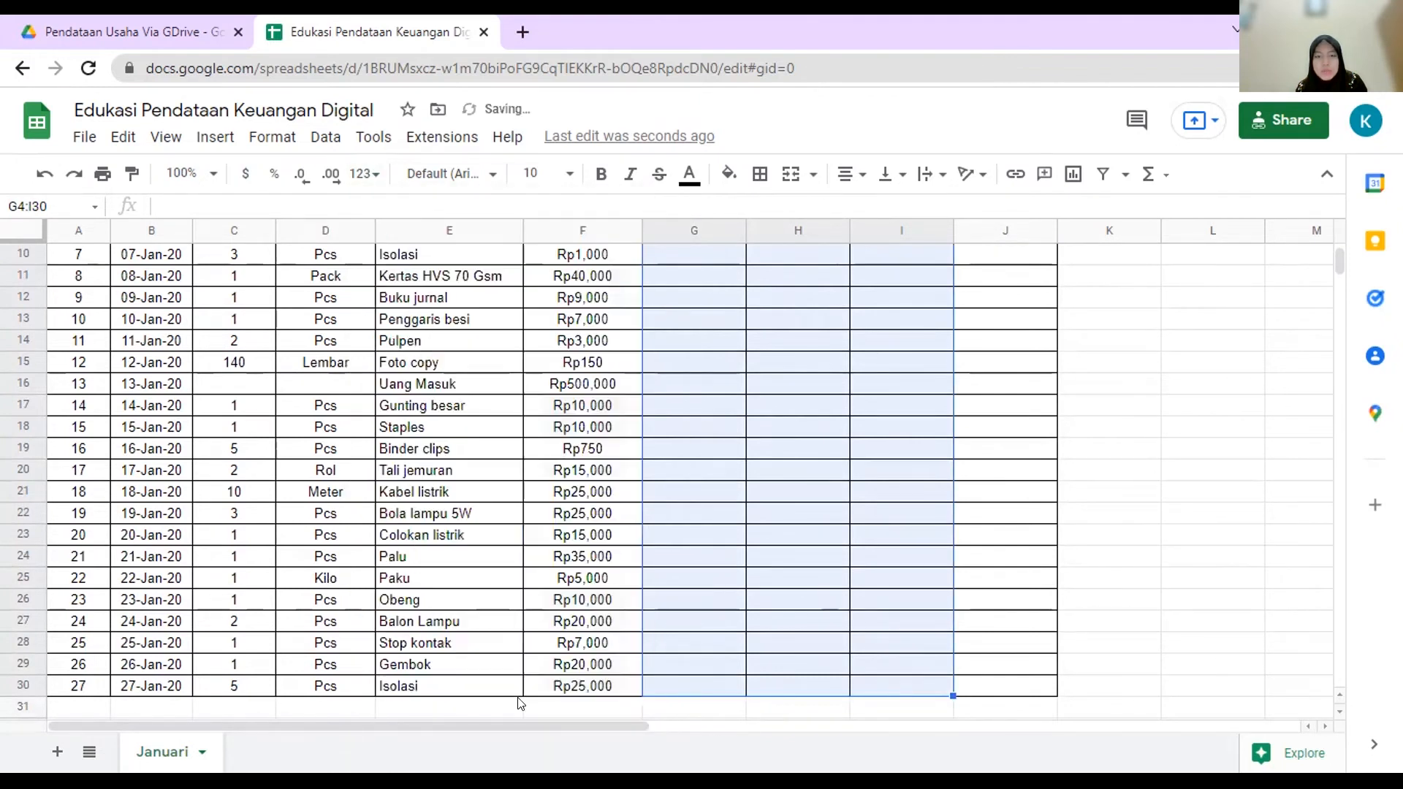
click(700, 349)
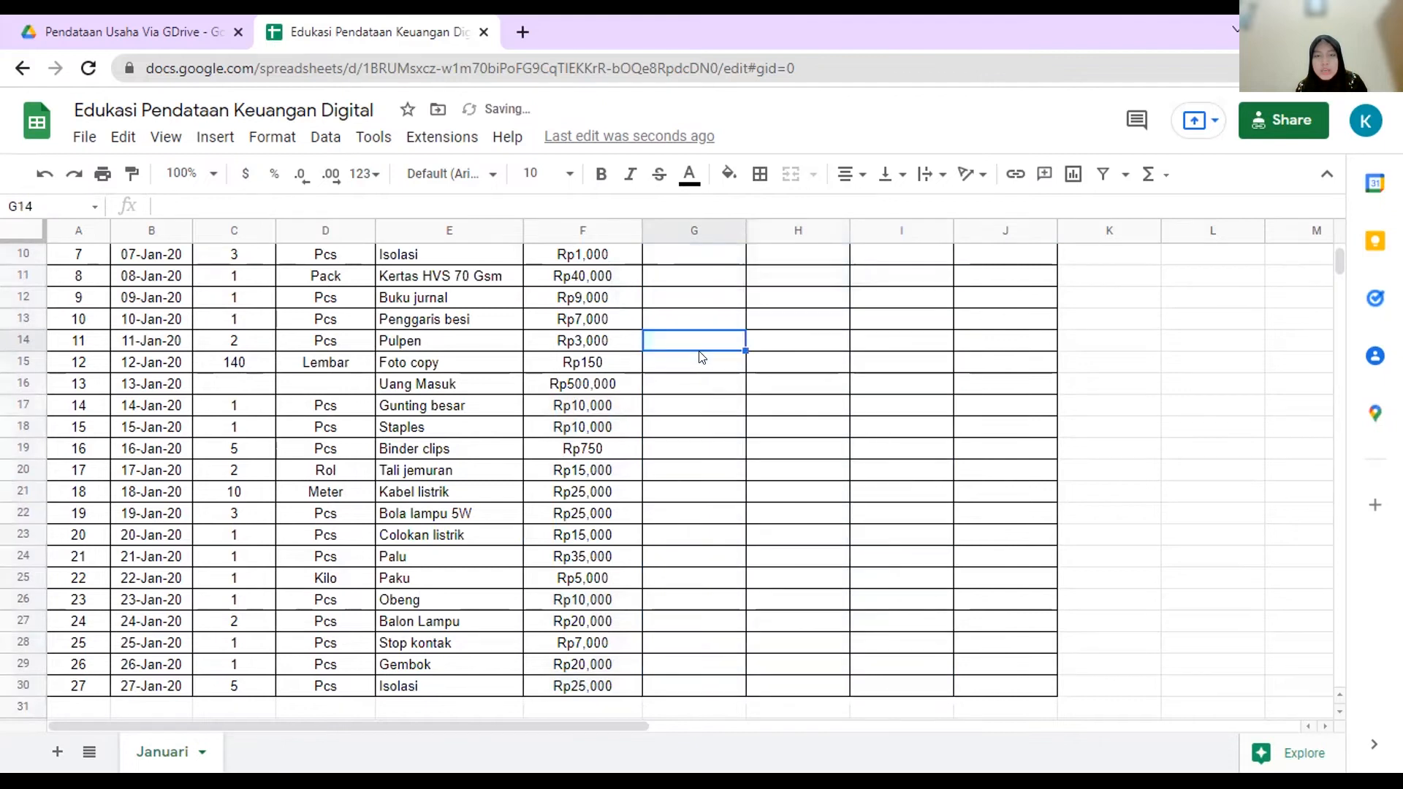
Step: Test the currency format by entering 5000 in KREDIT cell G5, and clear the cell again
scroll(700, 353, up, 5)
click(681, 342)
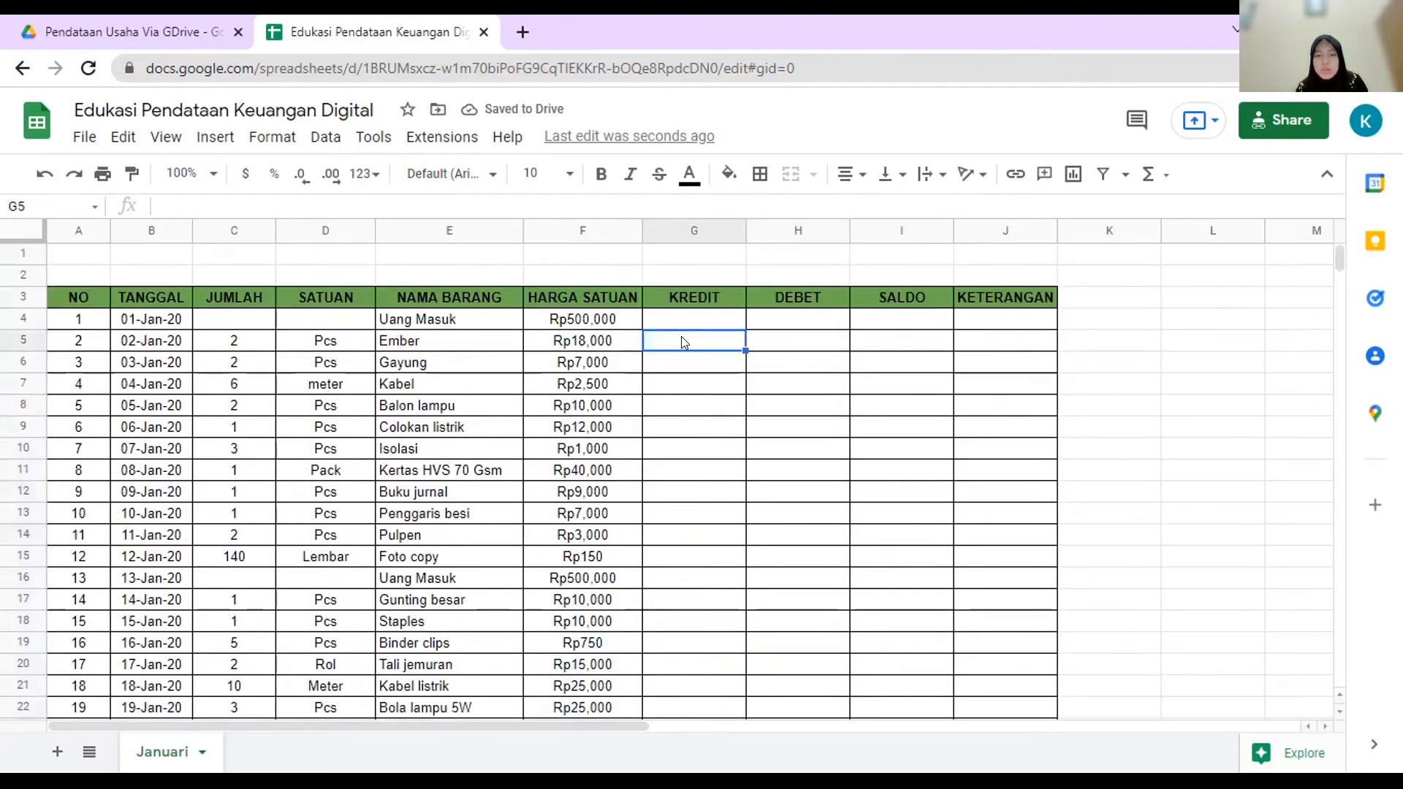
text(5)
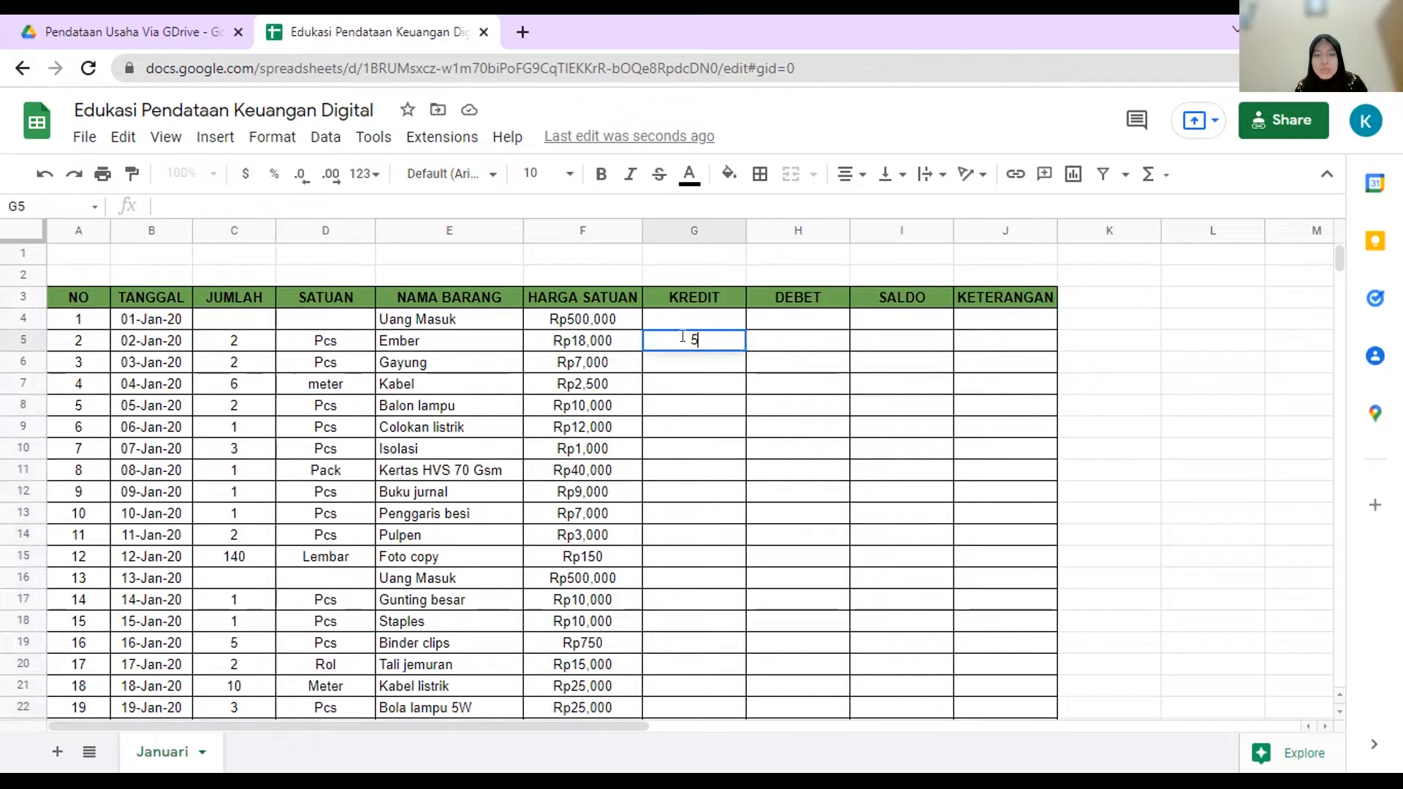
text(,000)
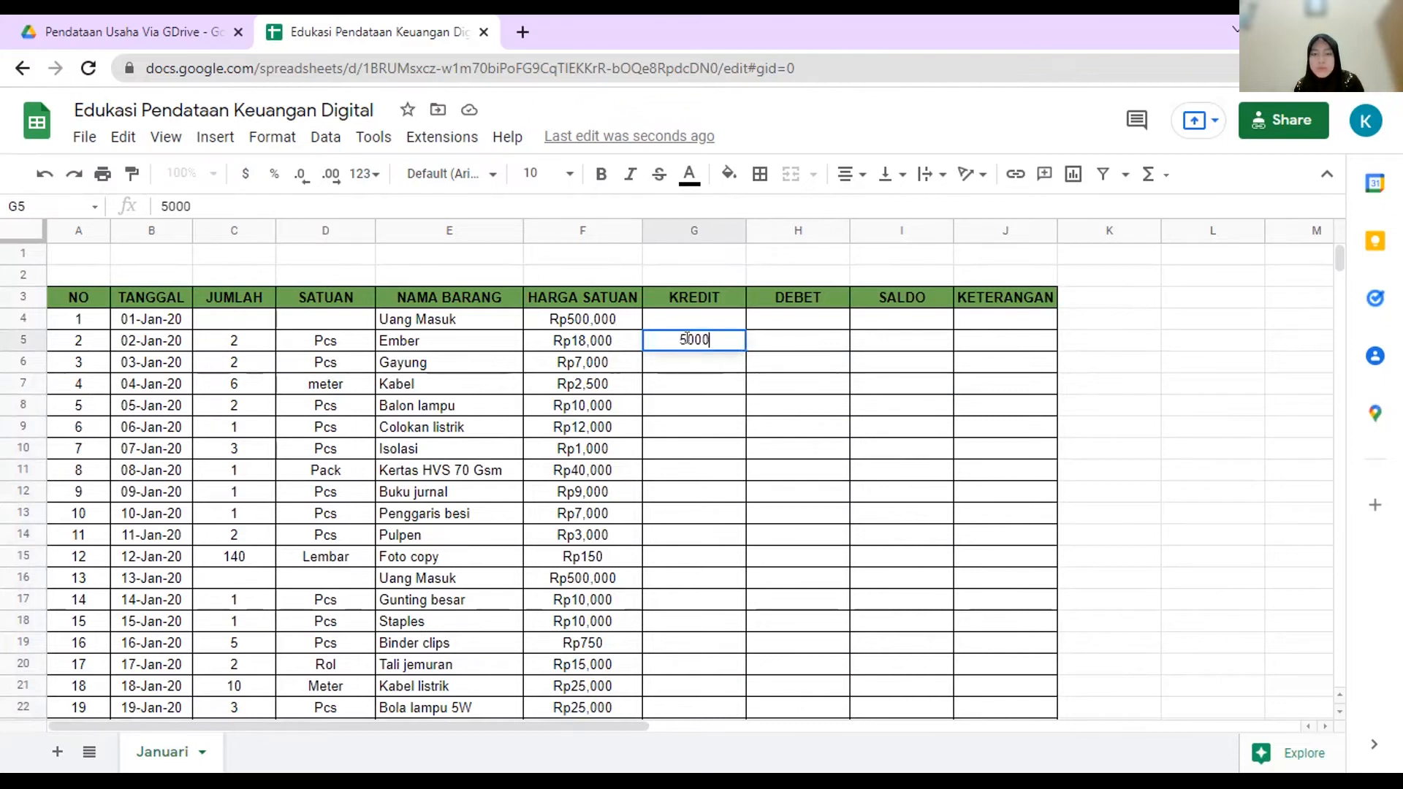
key(Return)
click(711, 340)
key(Delete)
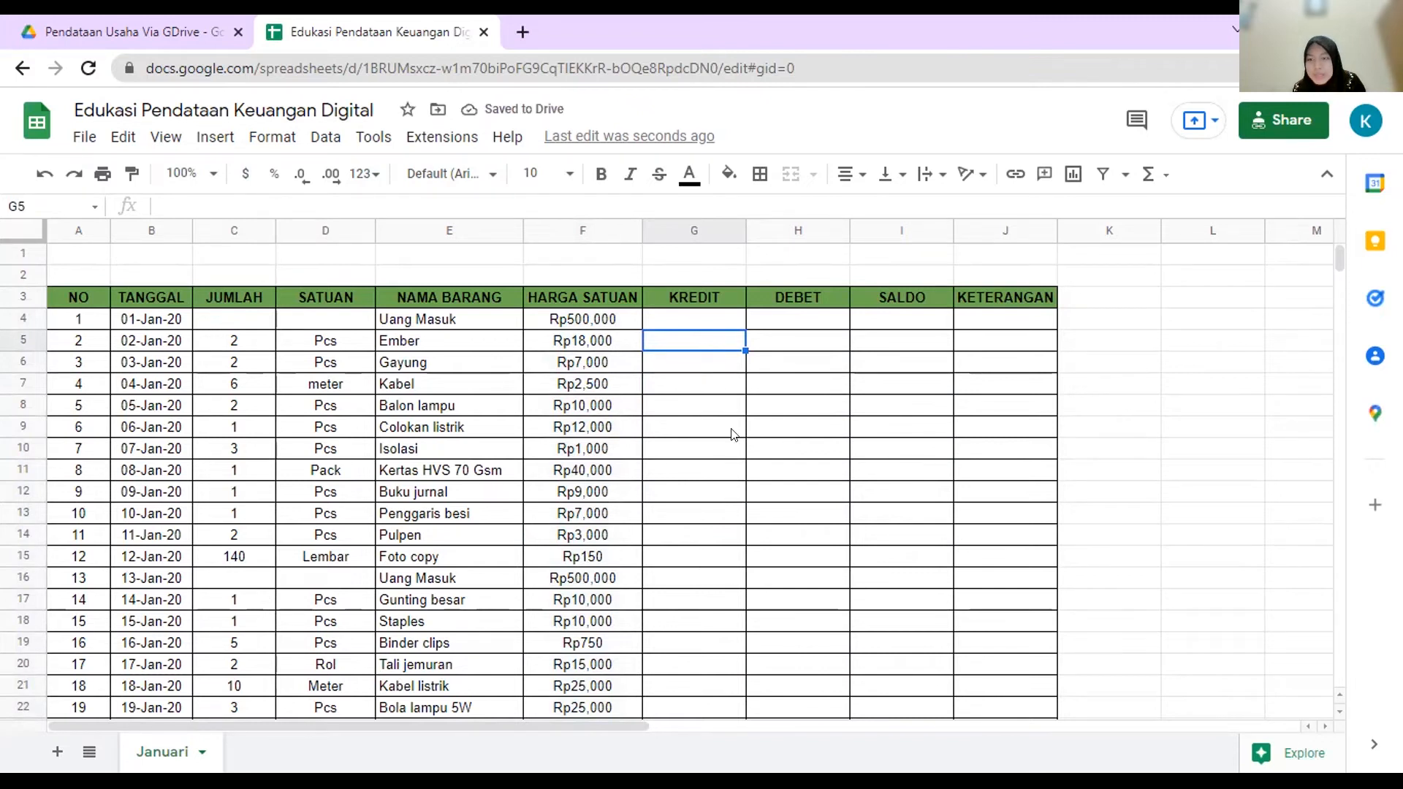
Step: Calculate the KREDIT for Ember in G5 with =C5*F5 and accept the suggested autofill for the rows below
click(666, 319)
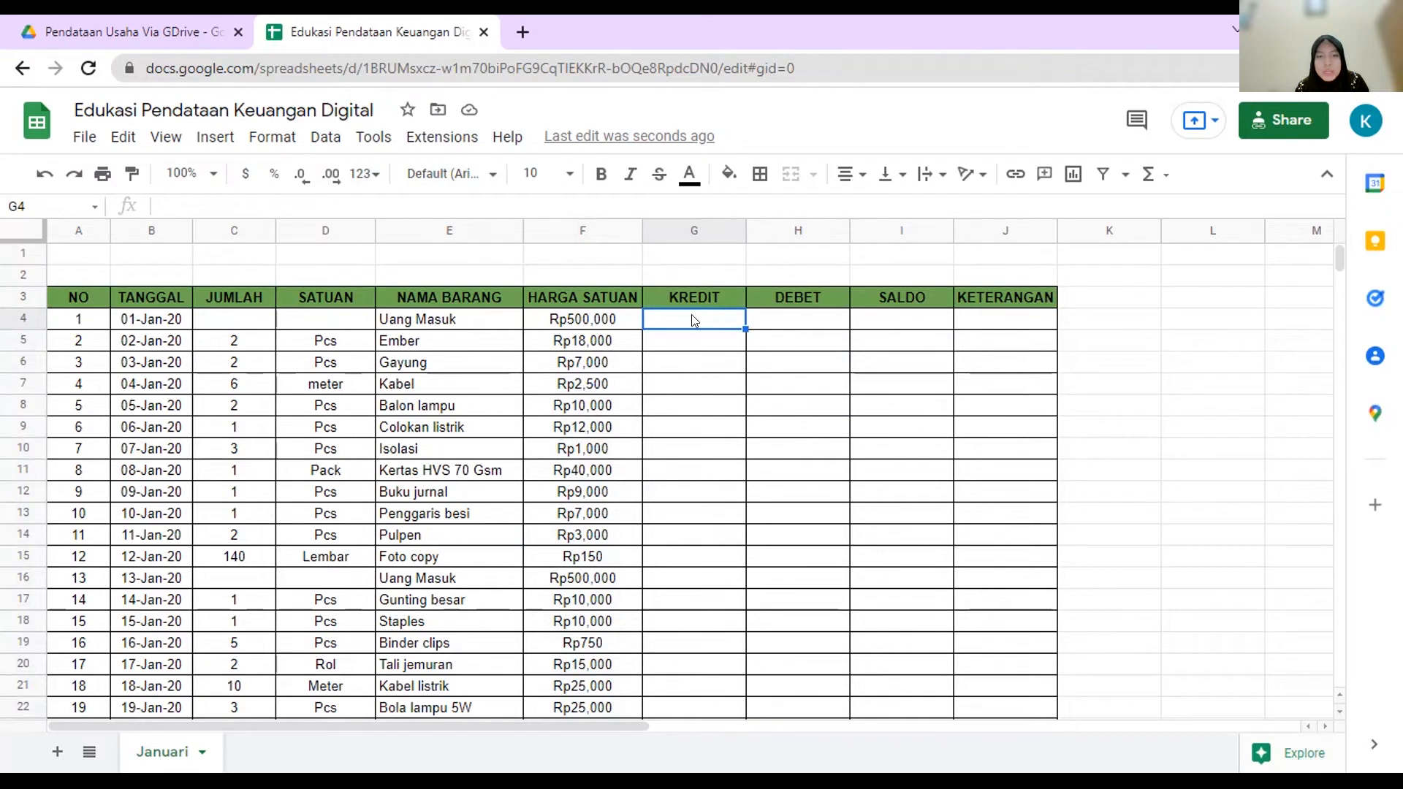
click(681, 342)
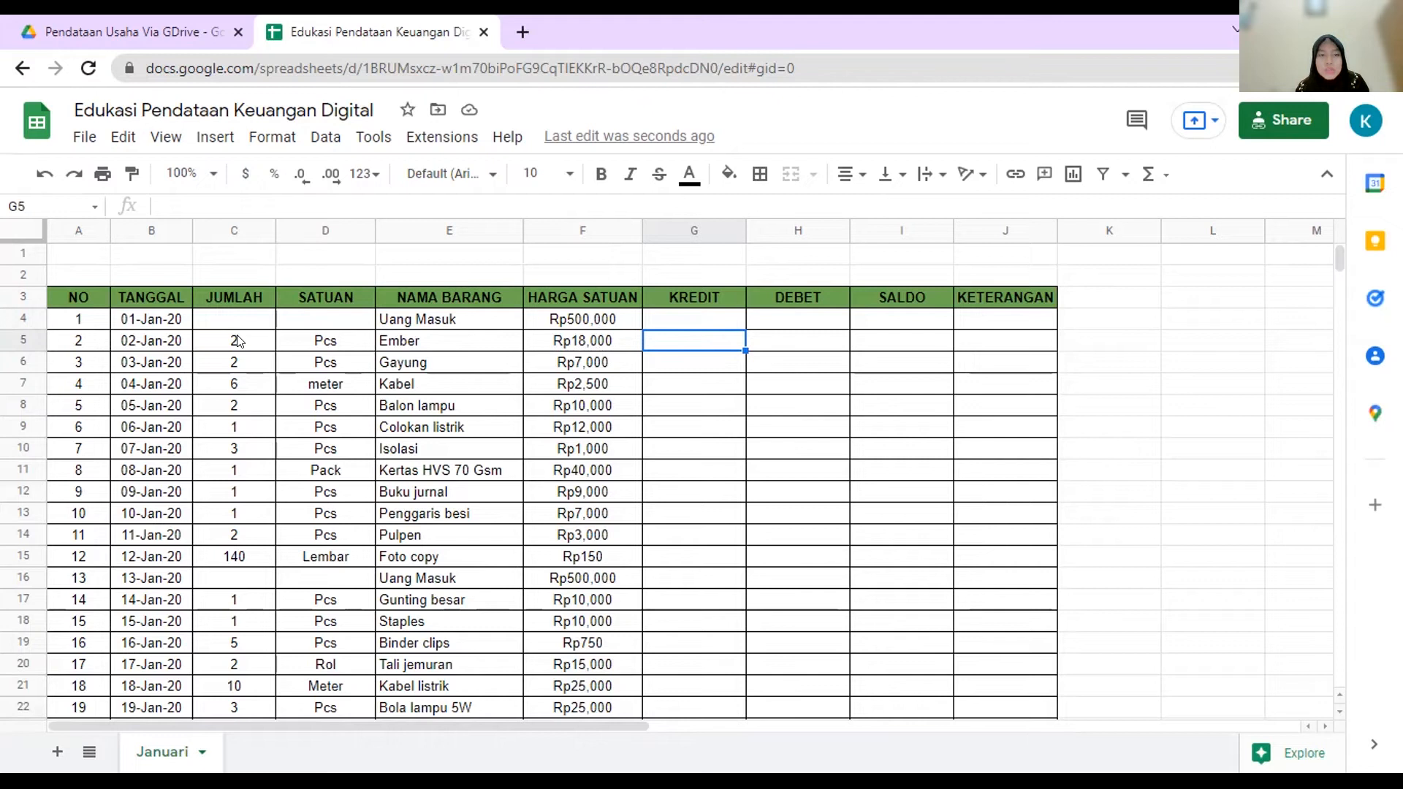
click(235, 341)
click(543, 340)
click(701, 343)
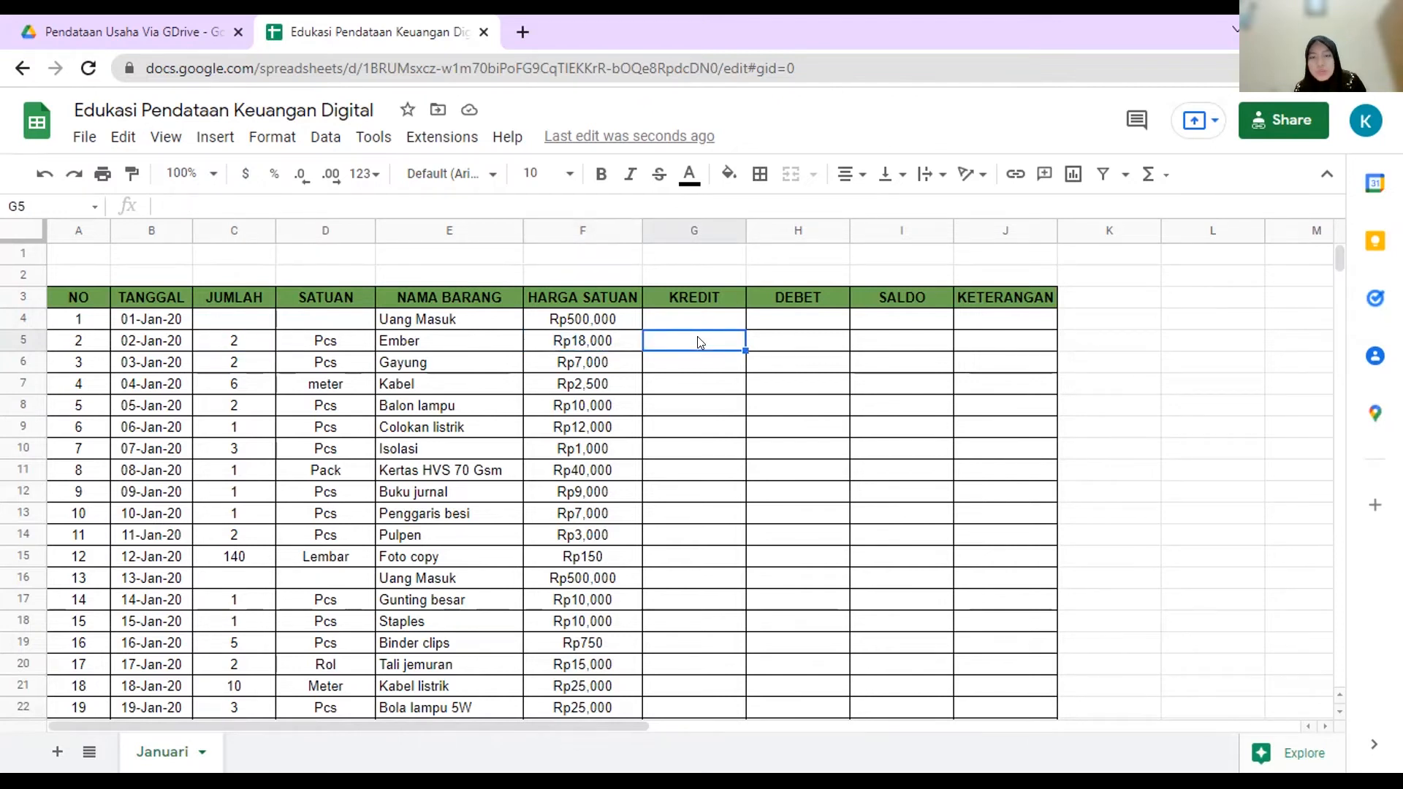
text(=)
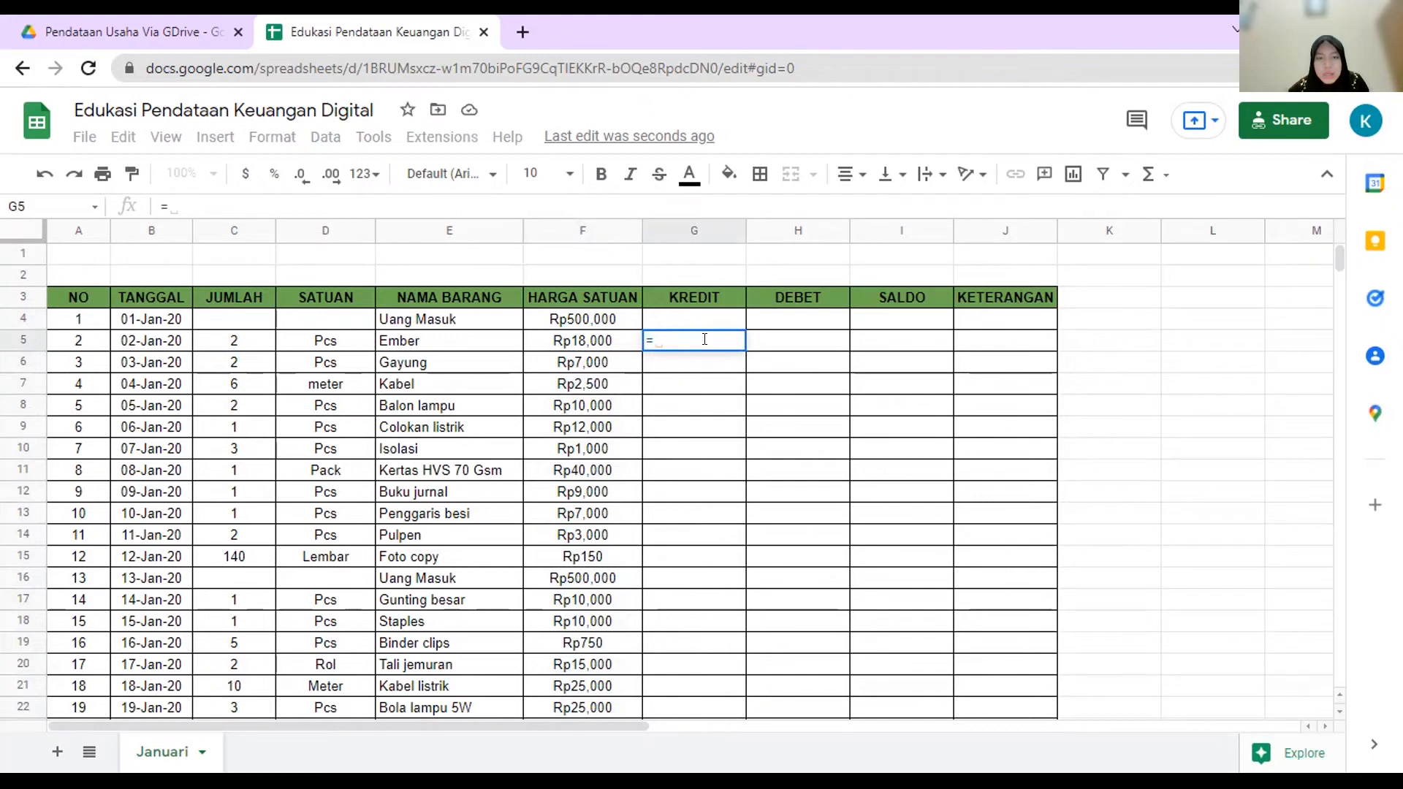
click(258, 342)
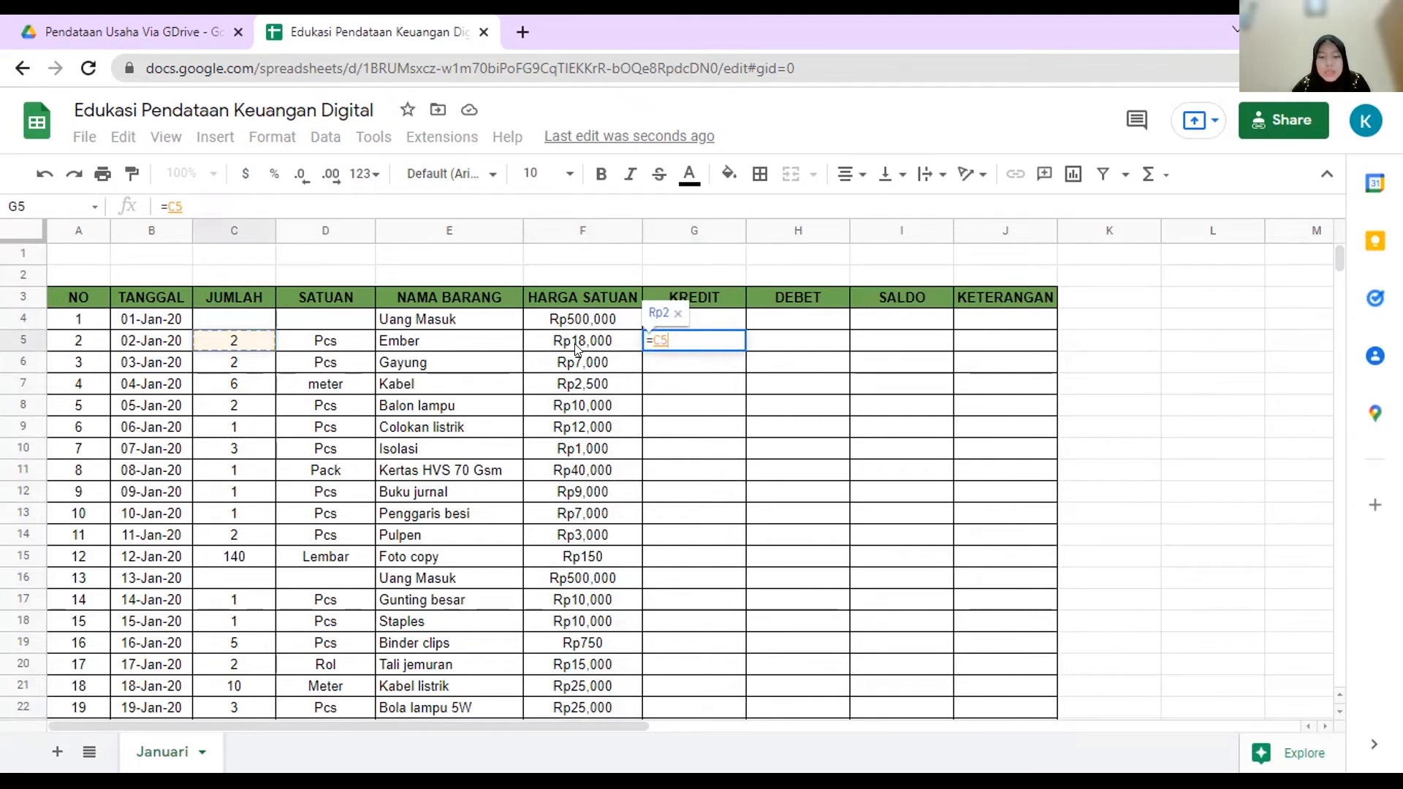
text(*)
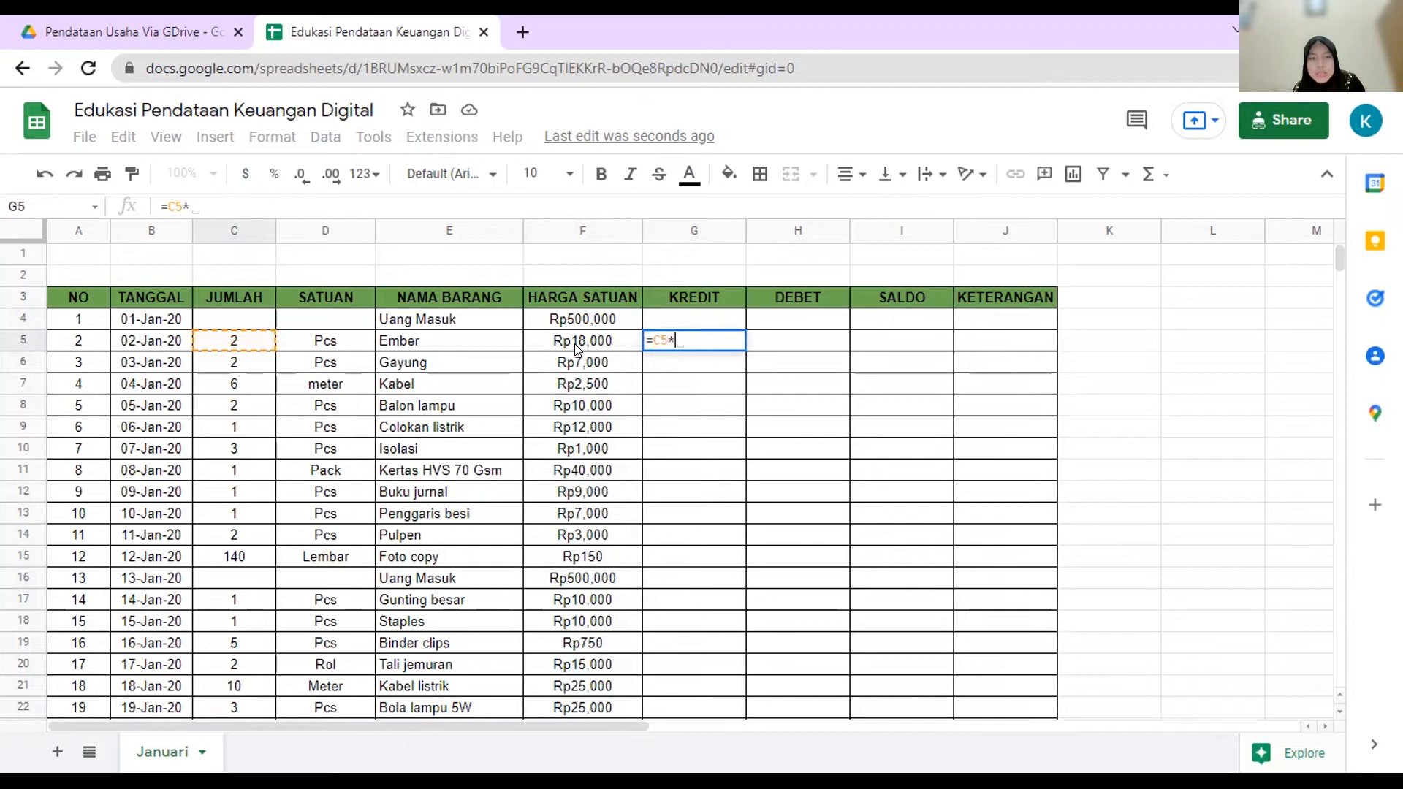
click(579, 341)
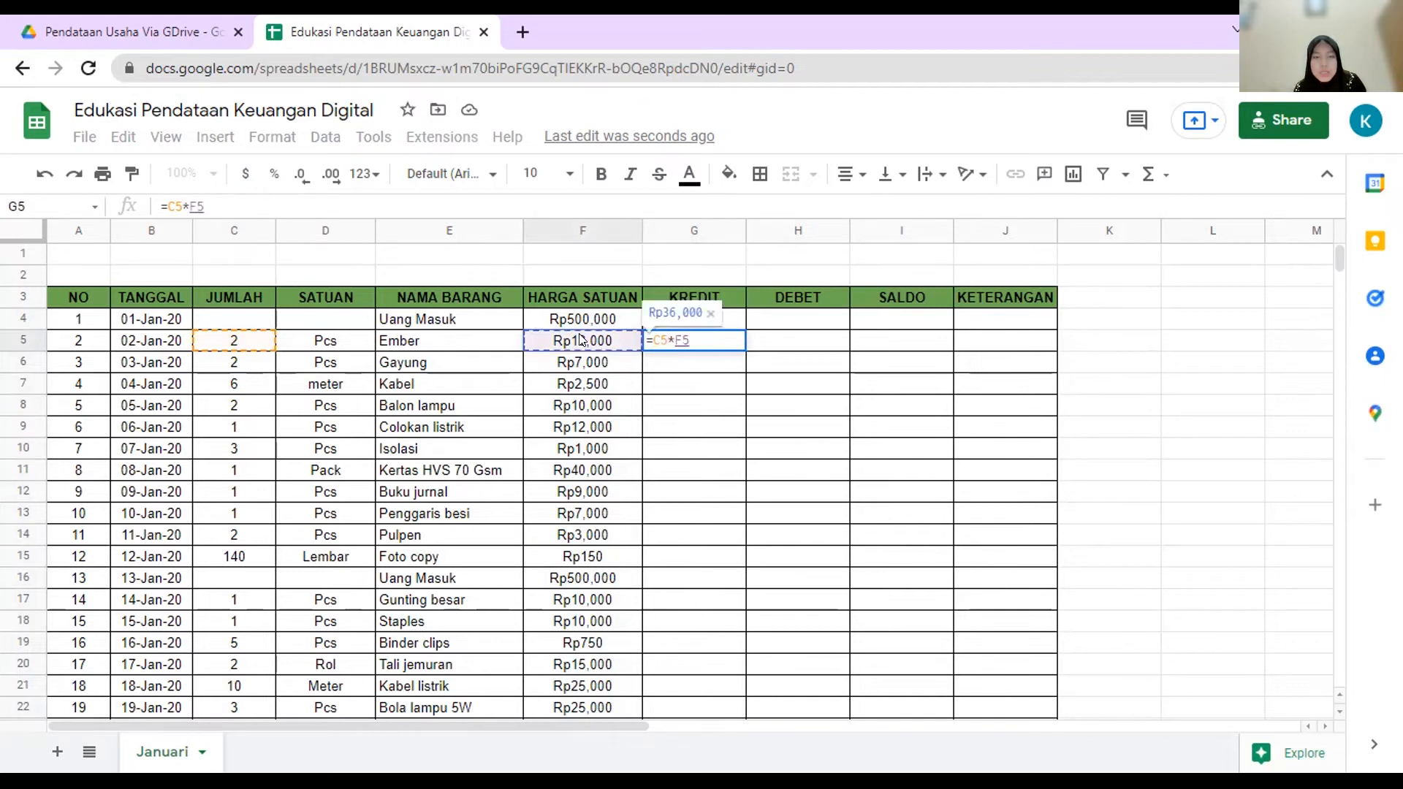
key(Return)
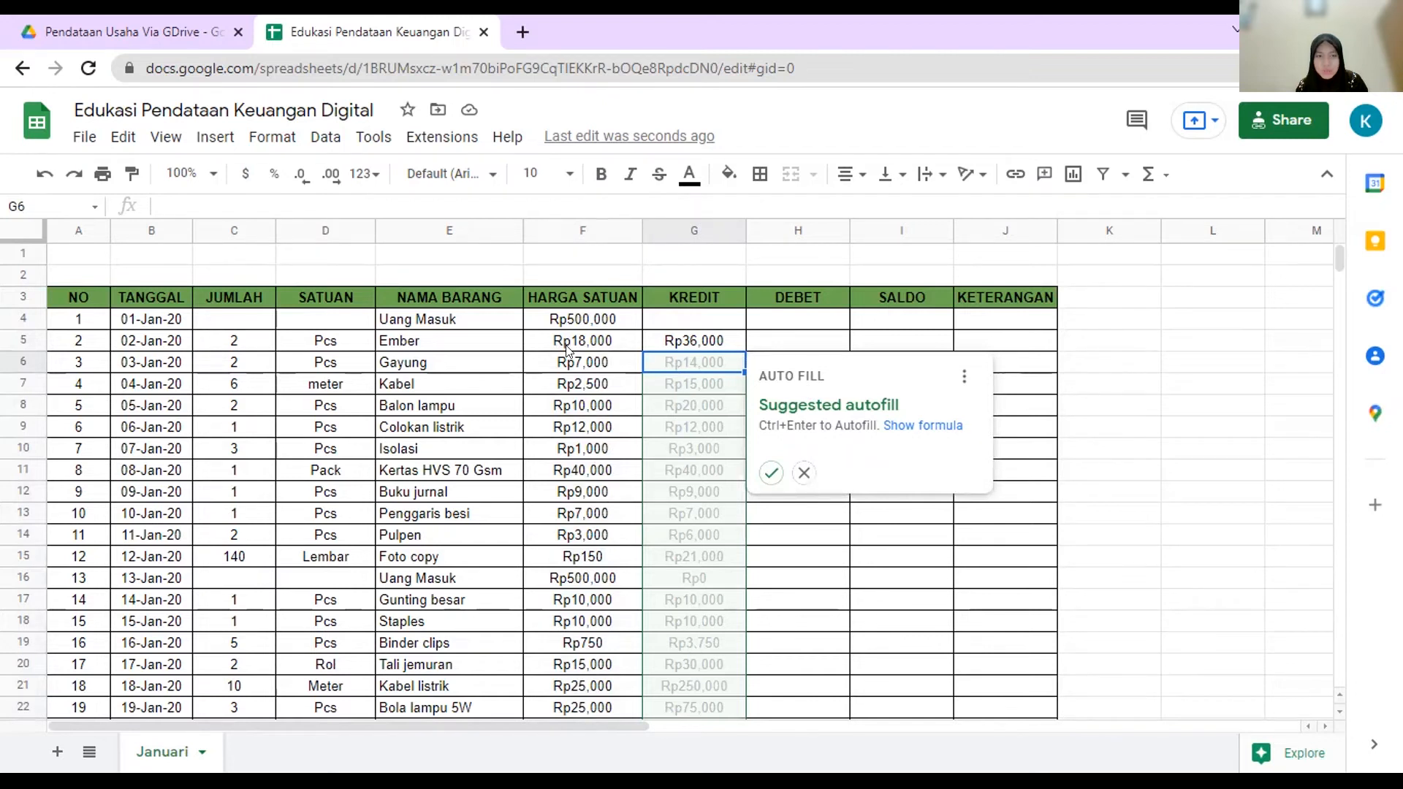
click(771, 473)
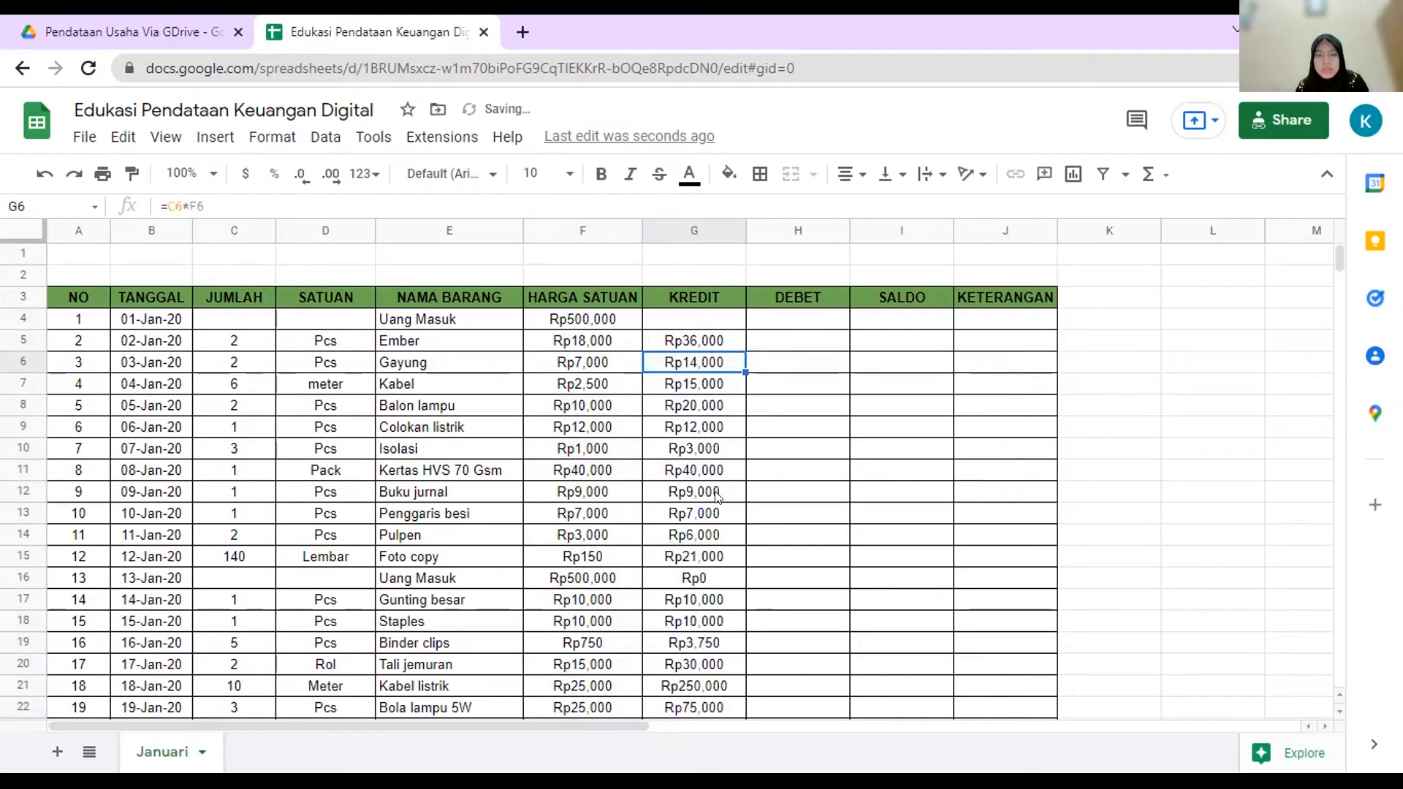
Step: Clear the KREDIT formula from G16 in the second Uang Masuk row and check the column's remaining amounts
click(711, 579)
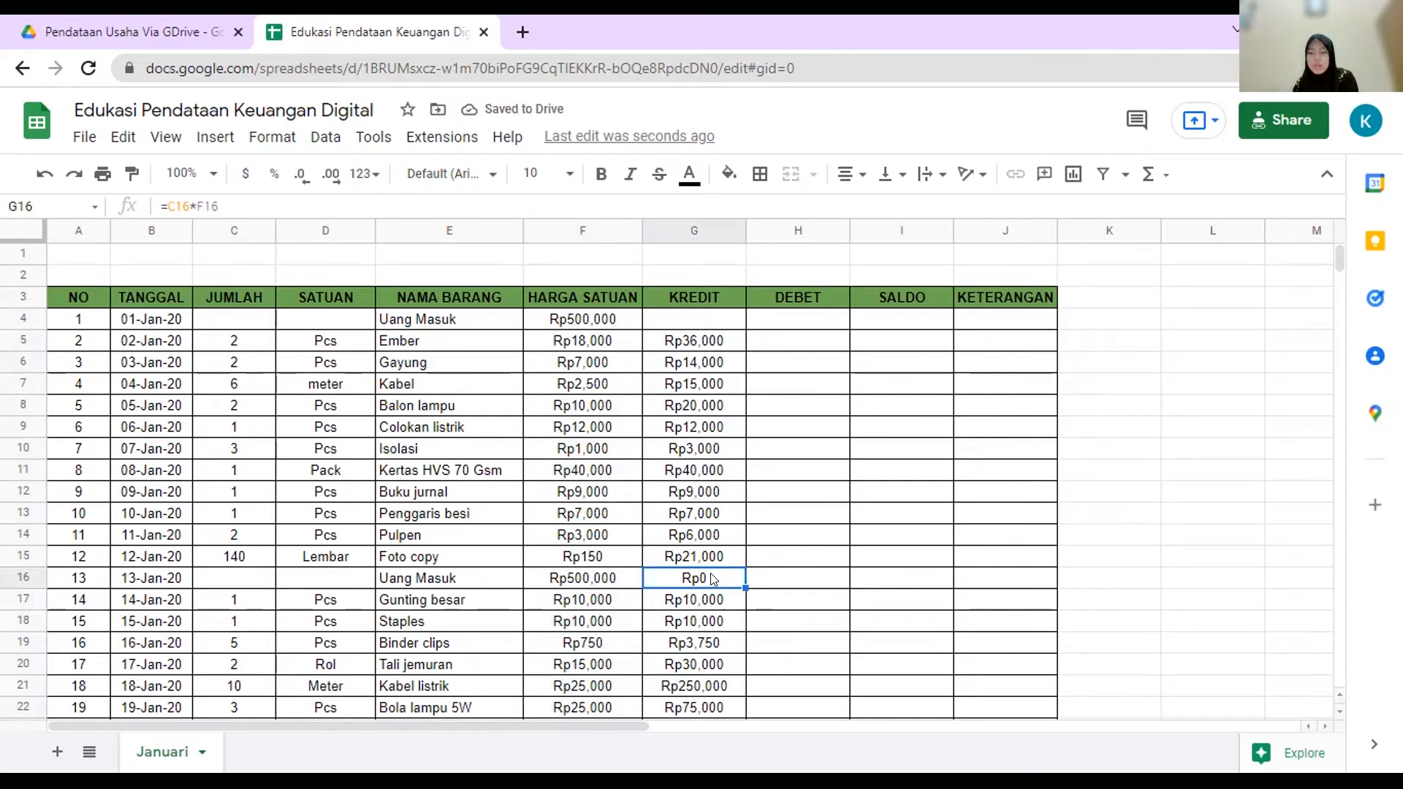
key(Delete)
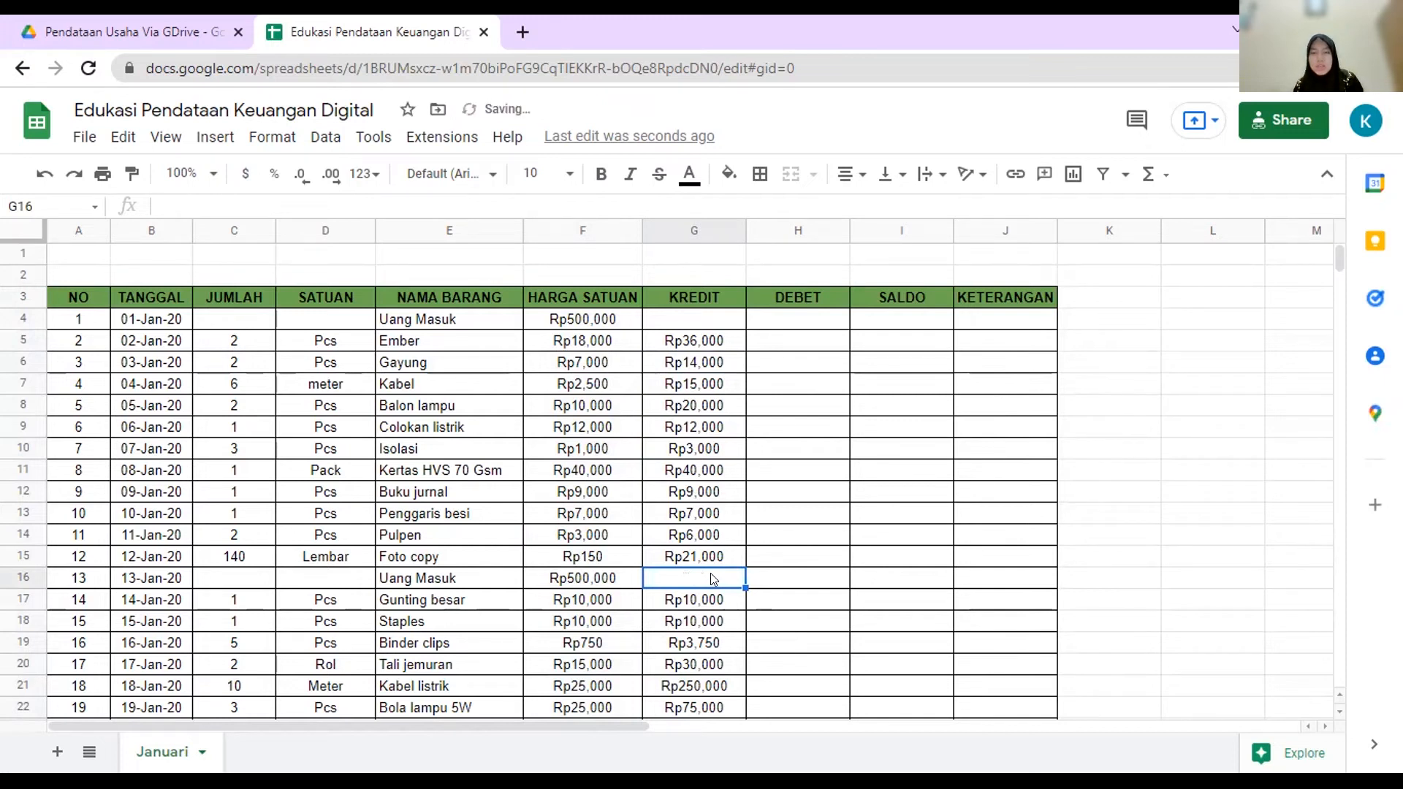
click(763, 498)
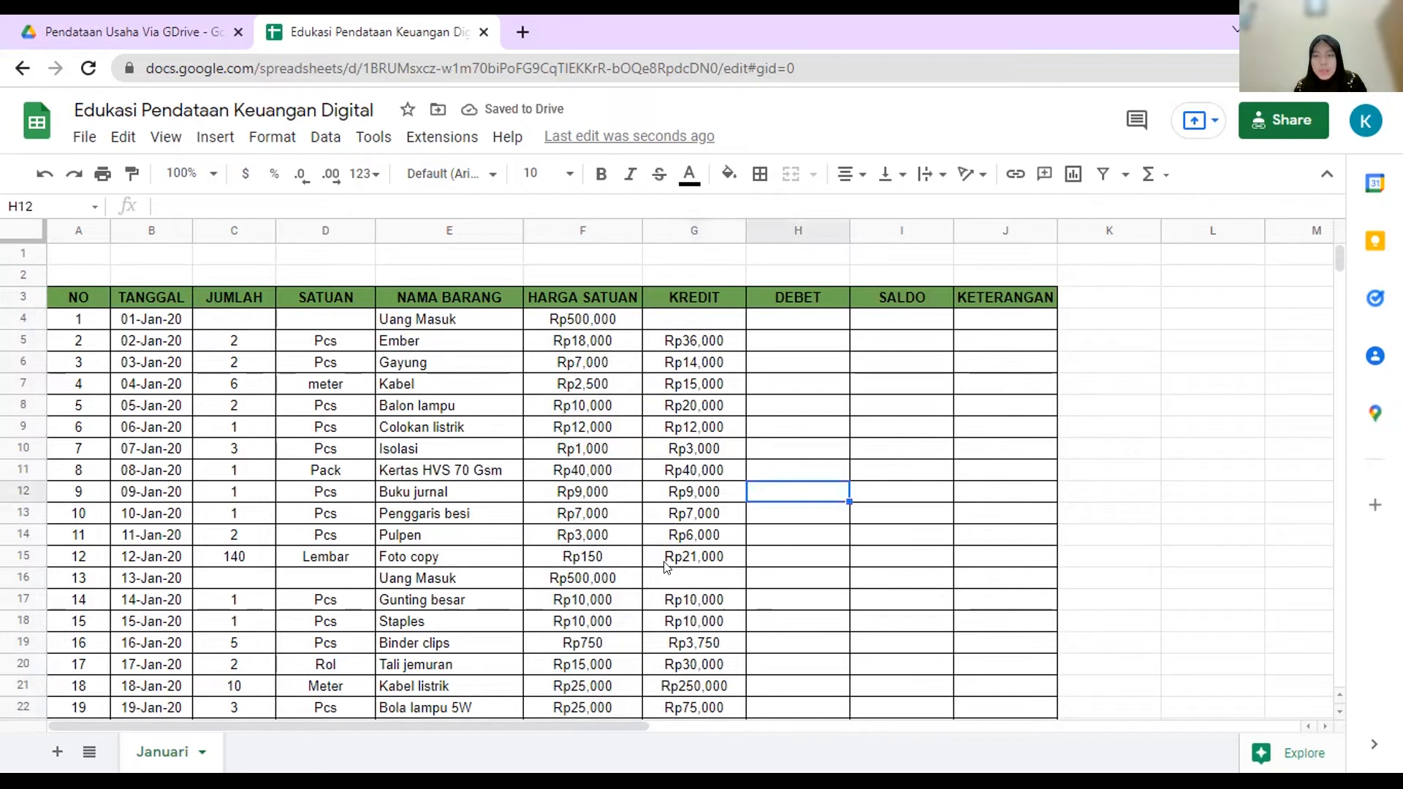
scroll(679, 574, down, 5)
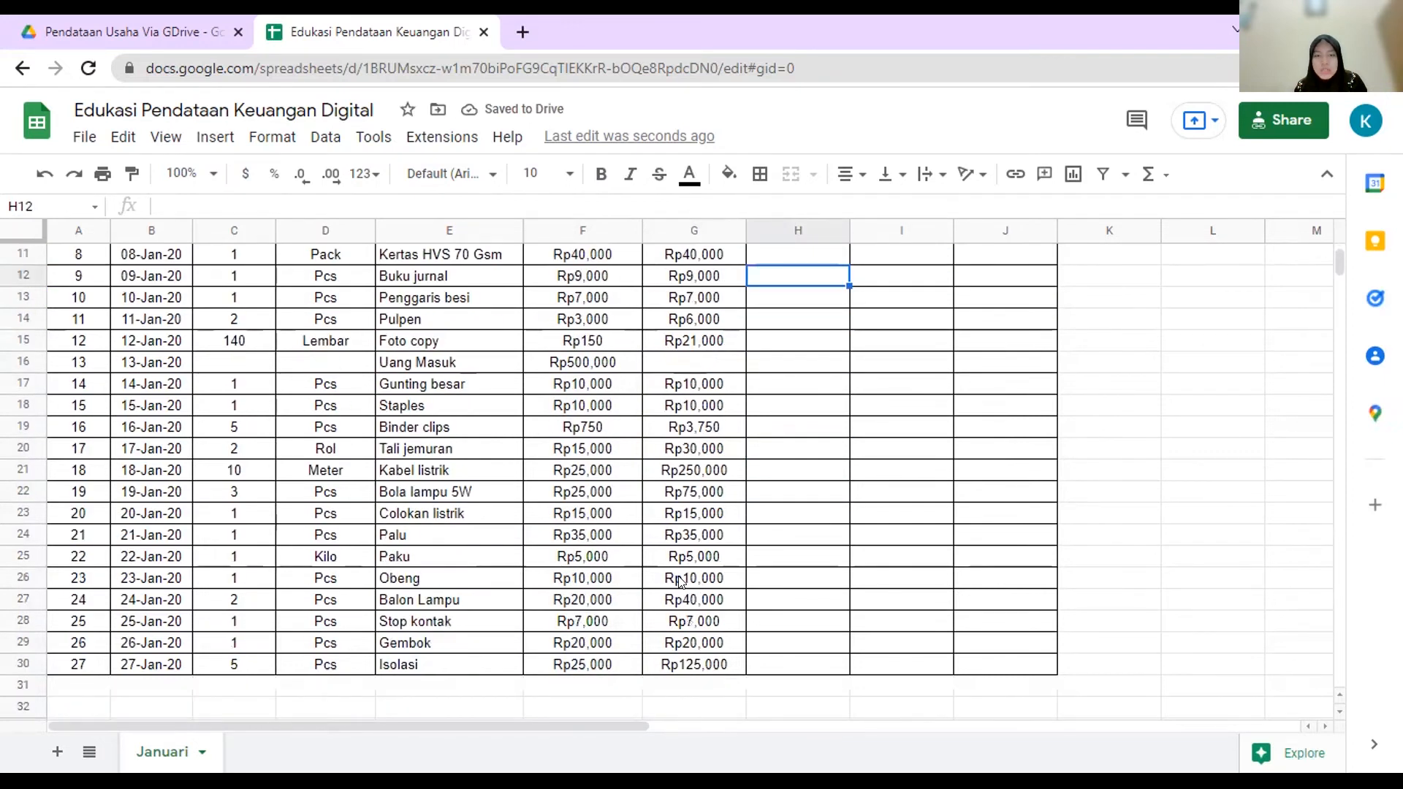
scroll(680, 581, down, 1)
scroll(682, 572, up, 1)
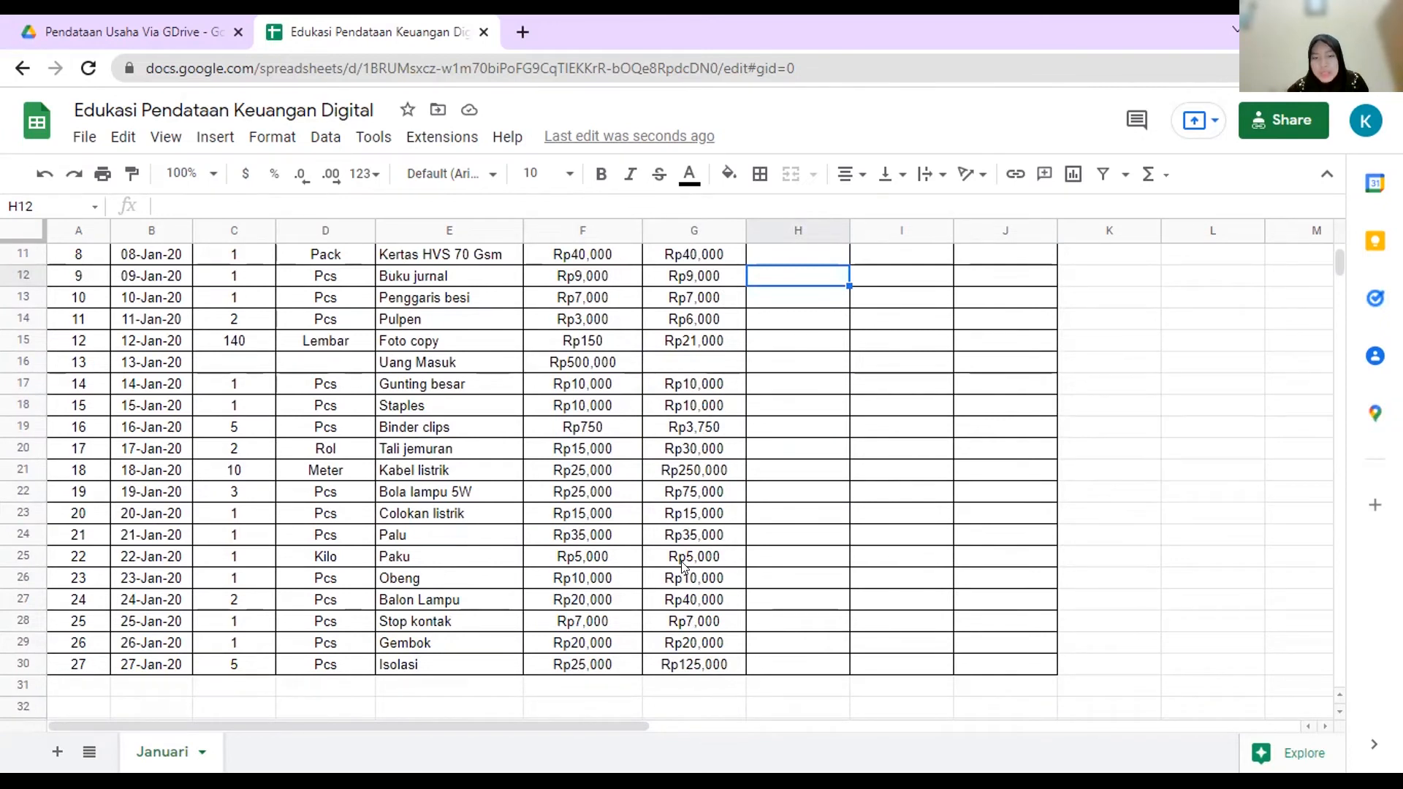
scroll(682, 562, up, 4)
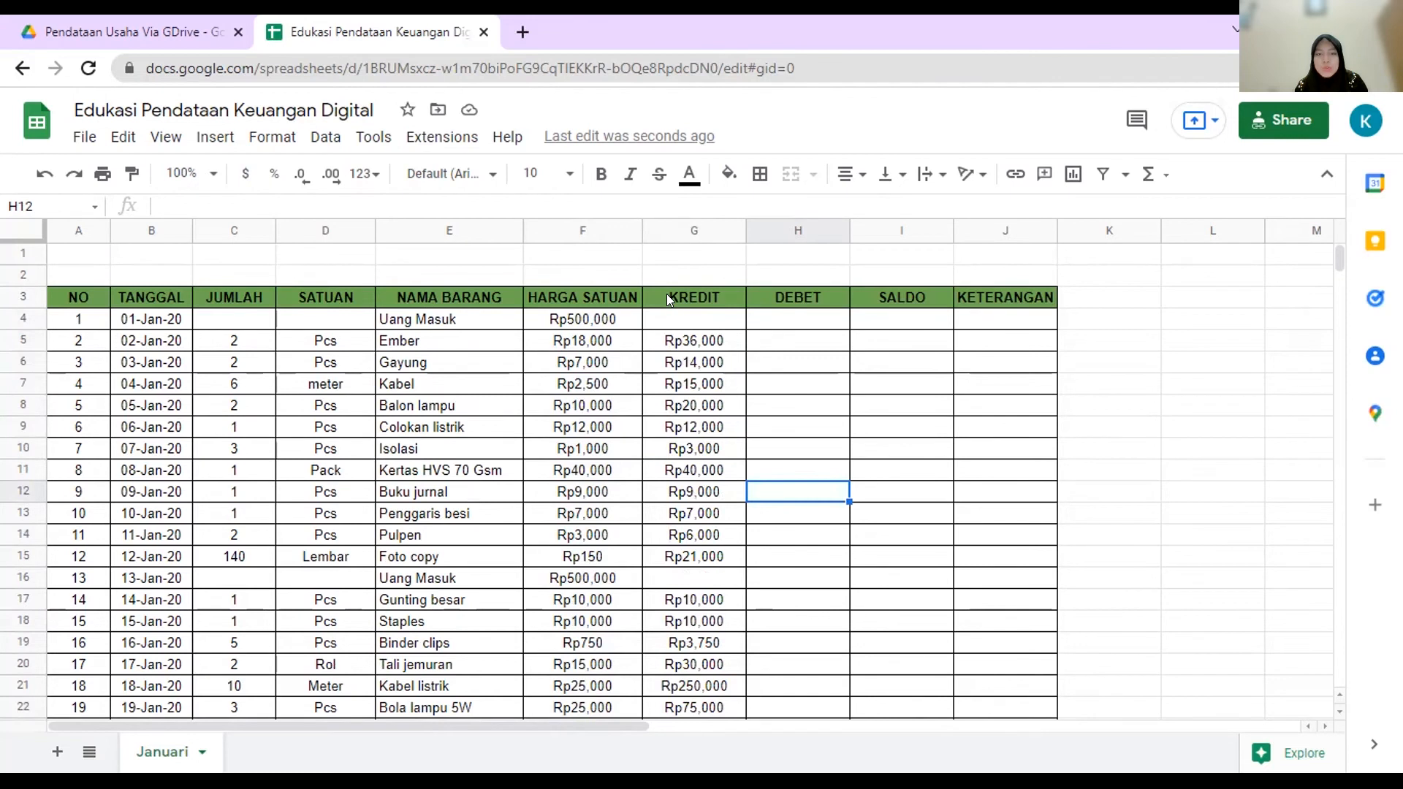
Step: Enter the label TOTAL in F31 below the HARGA SATUAN values and format it bold with a green fill
scroll(677, 575, down, 5)
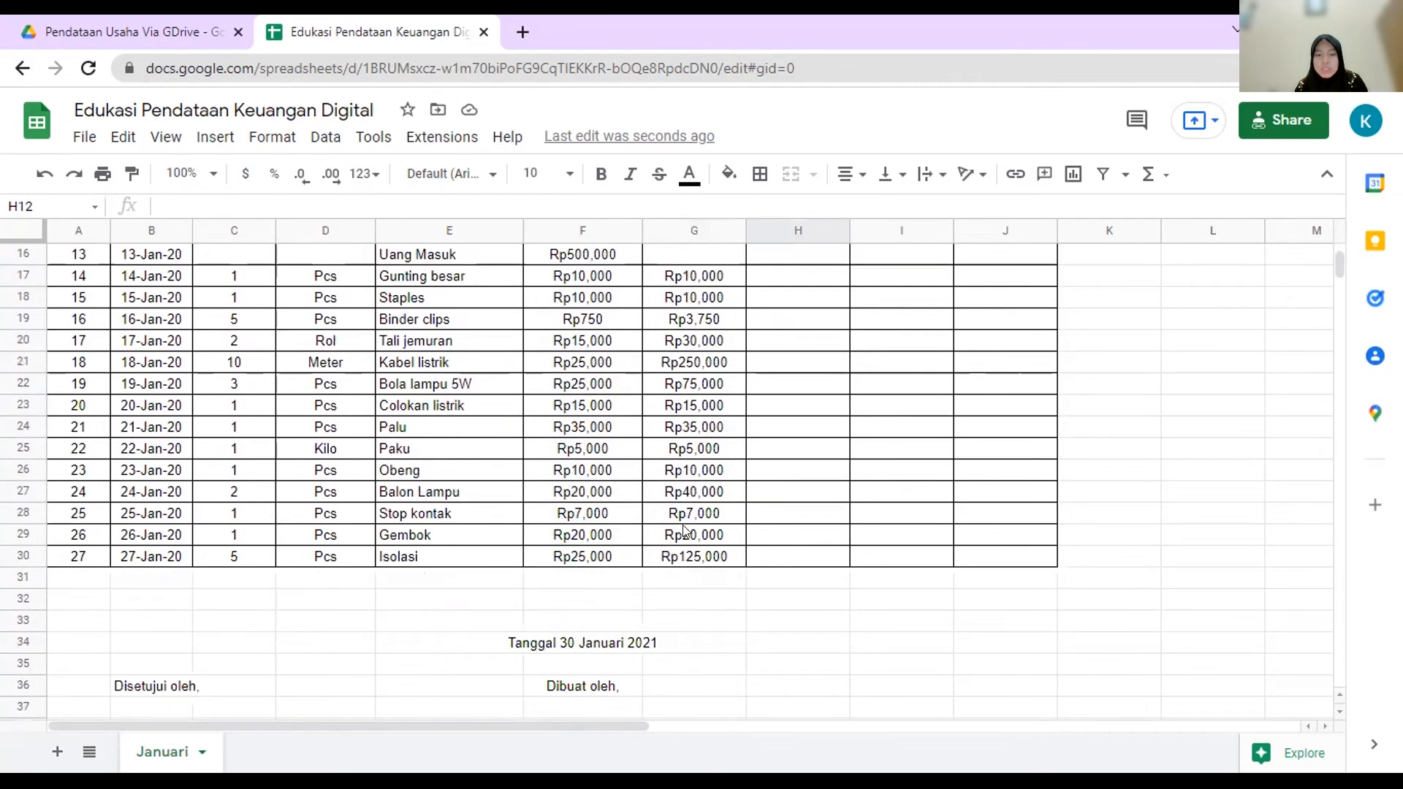
click(588, 574)
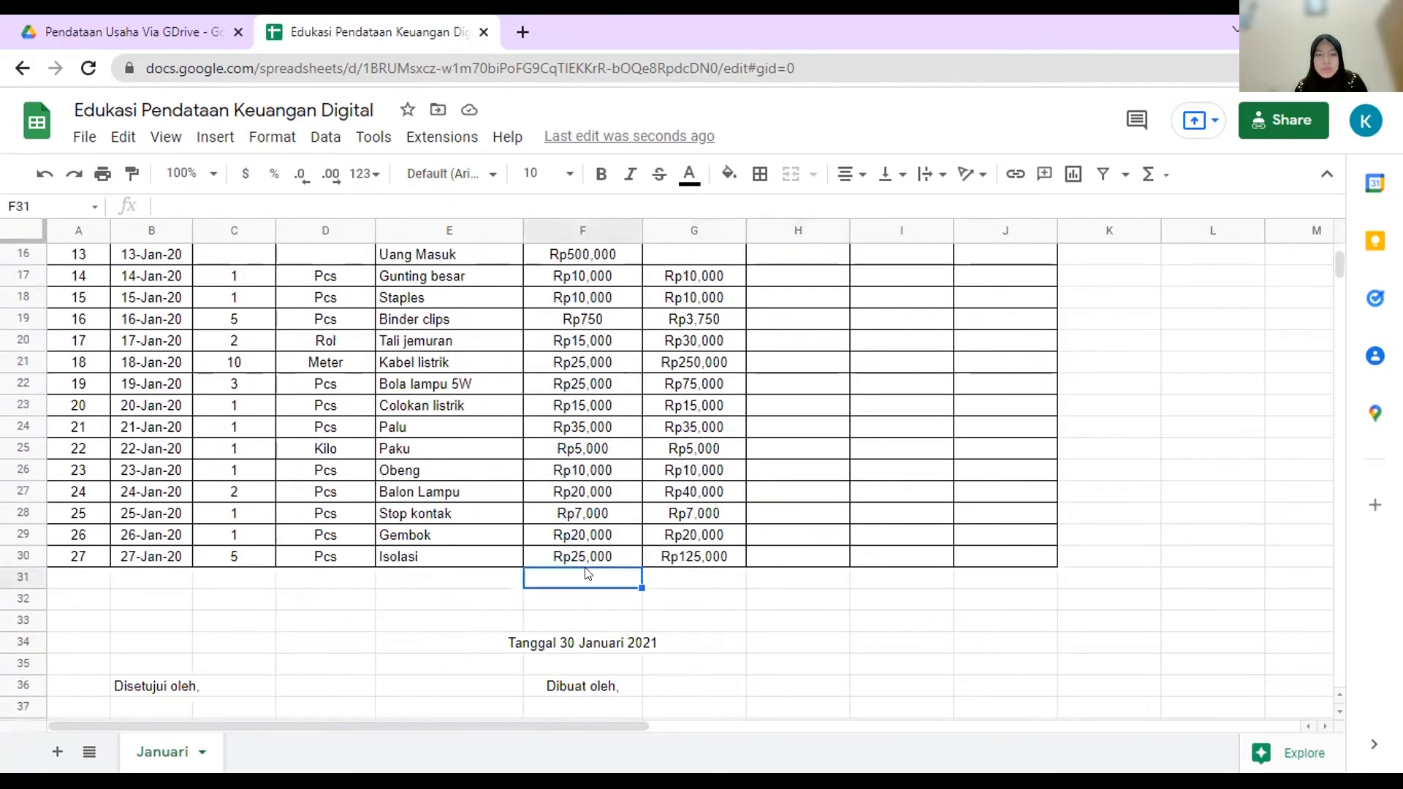
text(TOTAL)
drag(602, 575, 548, 575)
click(600, 176)
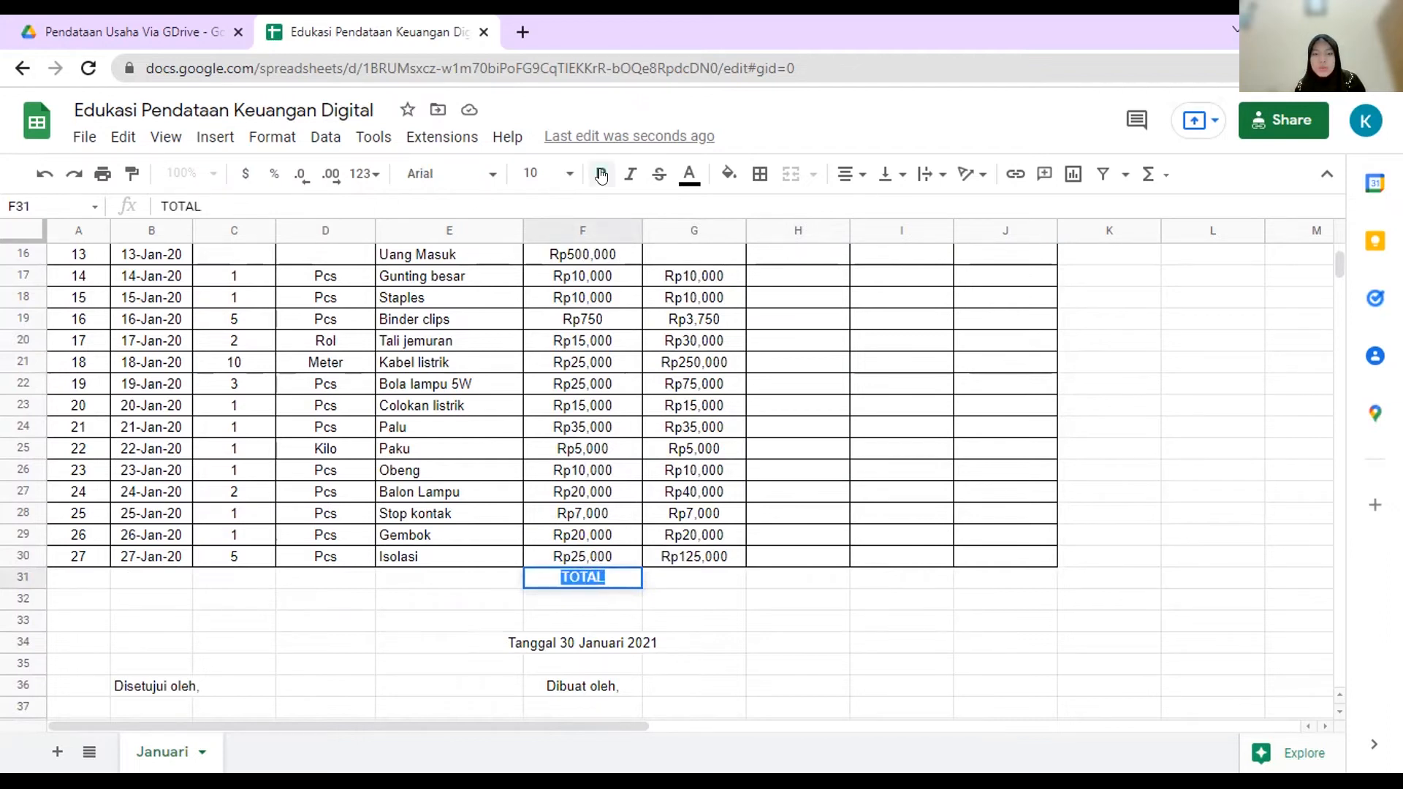
click(729, 173)
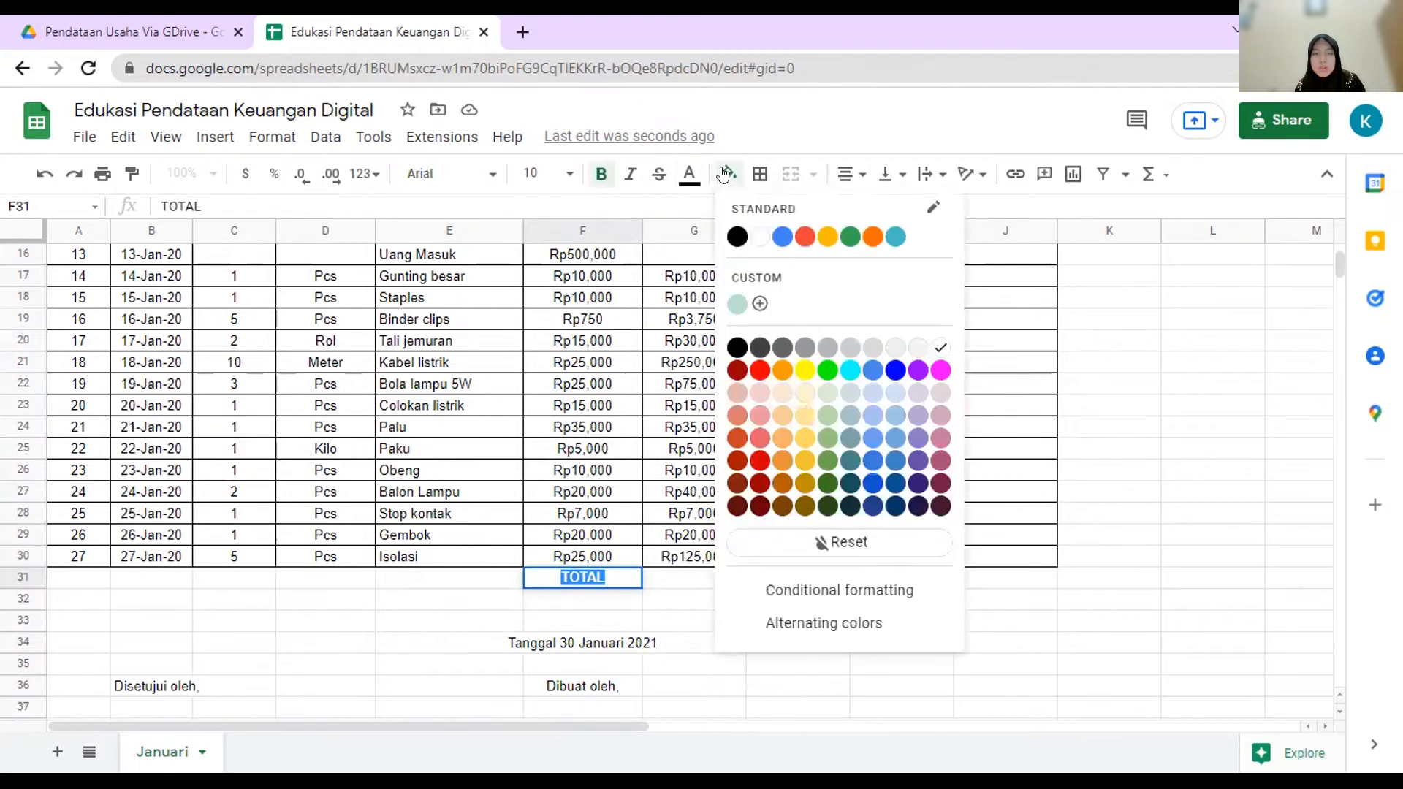
click(827, 436)
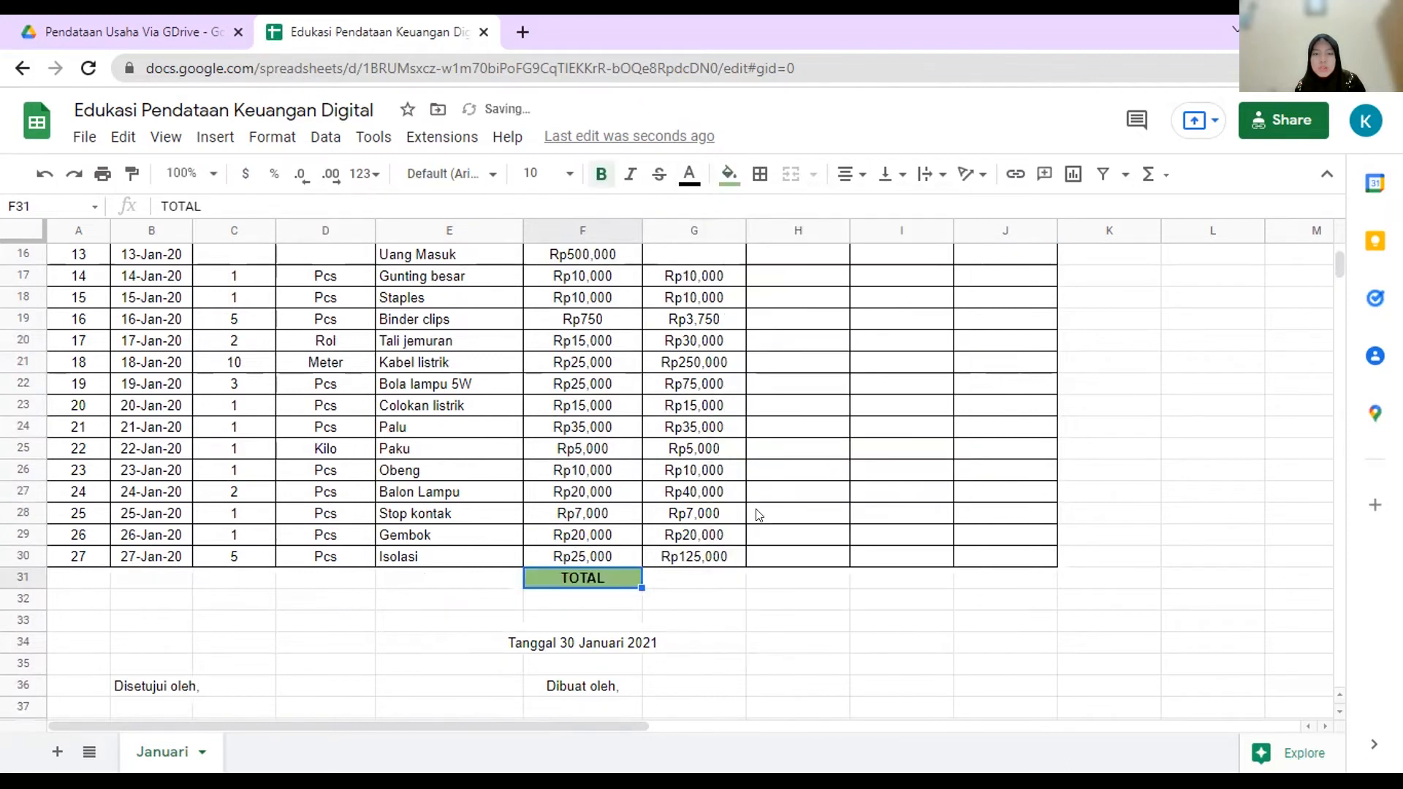
click(681, 580)
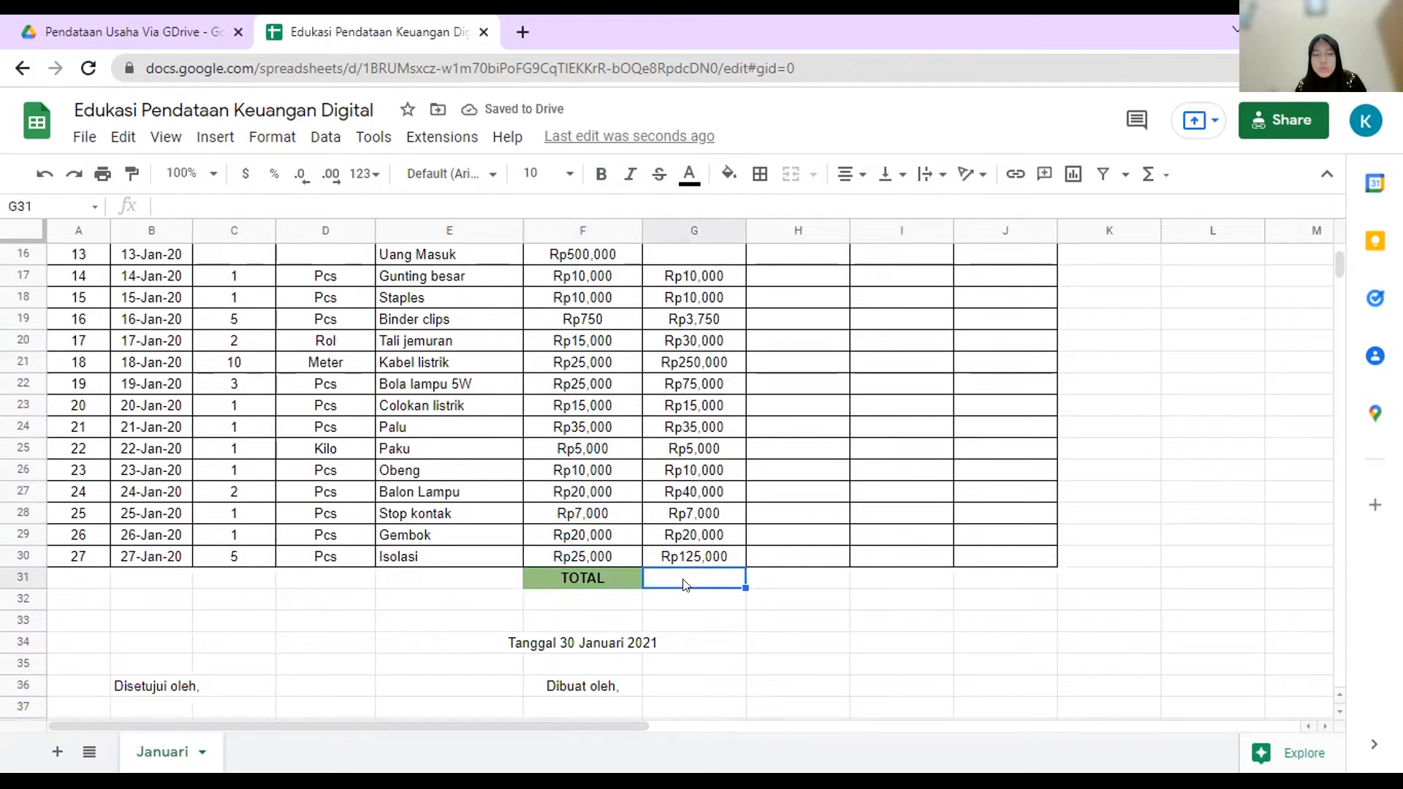
scroll(687, 438, up, 5)
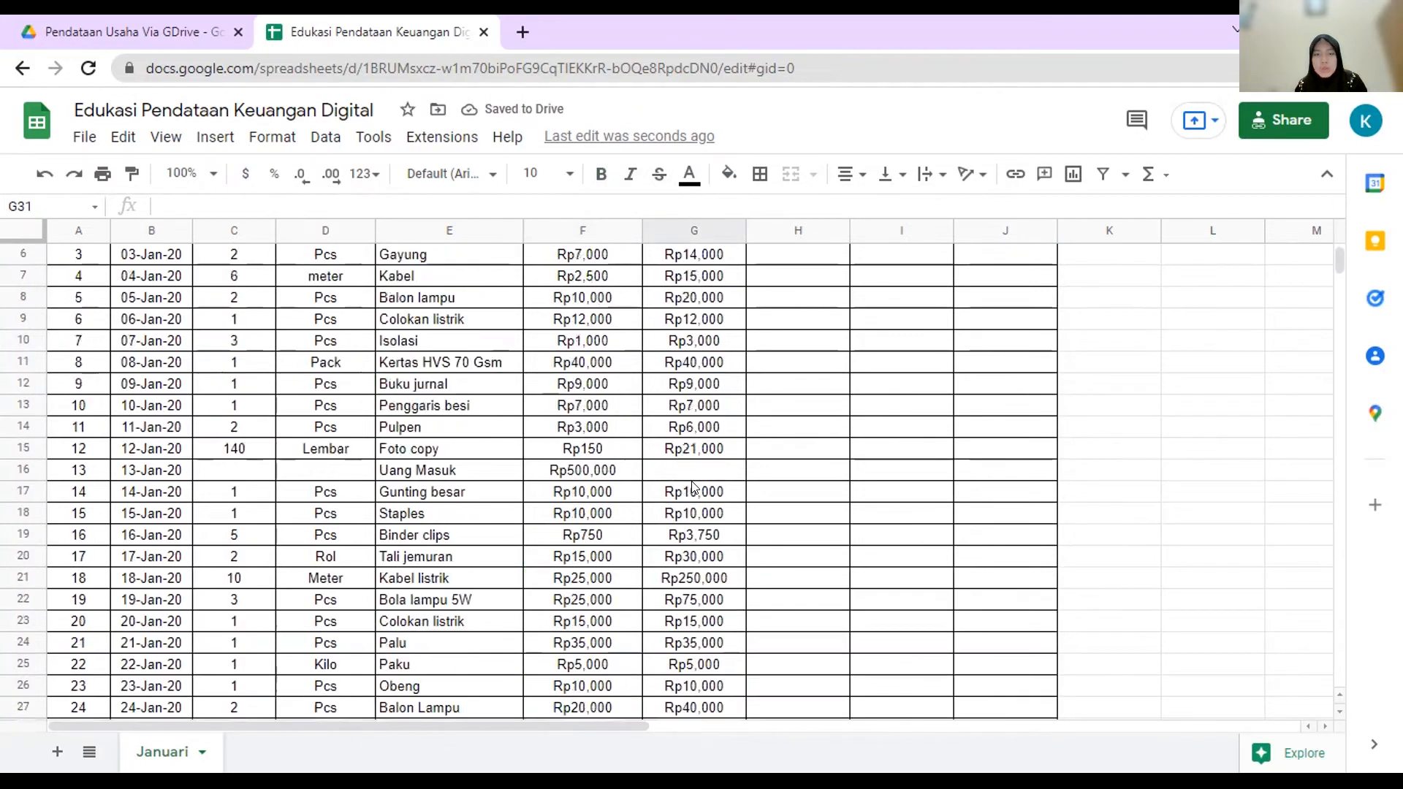
drag(681, 320, 684, 584)
click(682, 627)
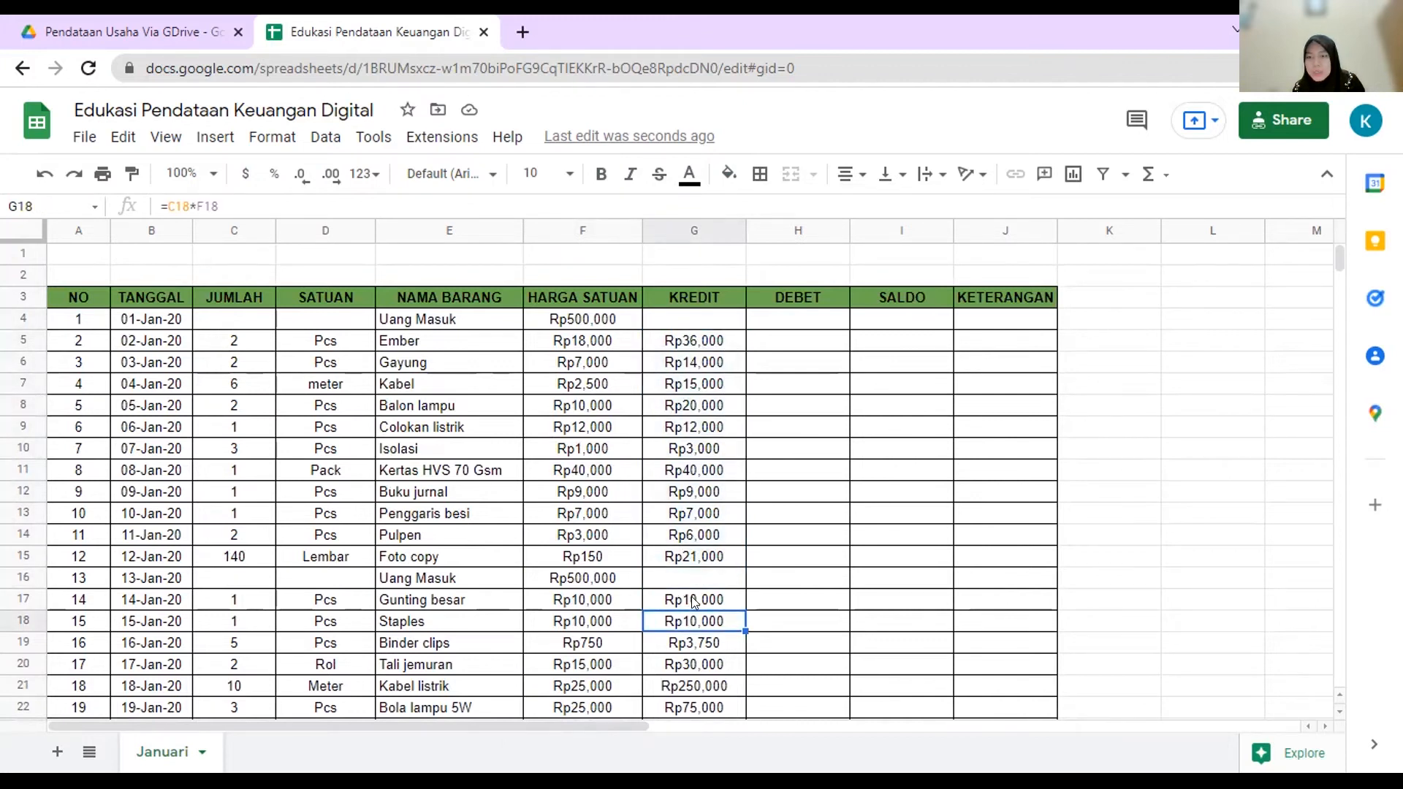
Step: Total the KREDIT column in G31 beside the TOTAL label with the formula =SUM(G4:G30)
scroll(694, 601, down, 5)
click(681, 582)
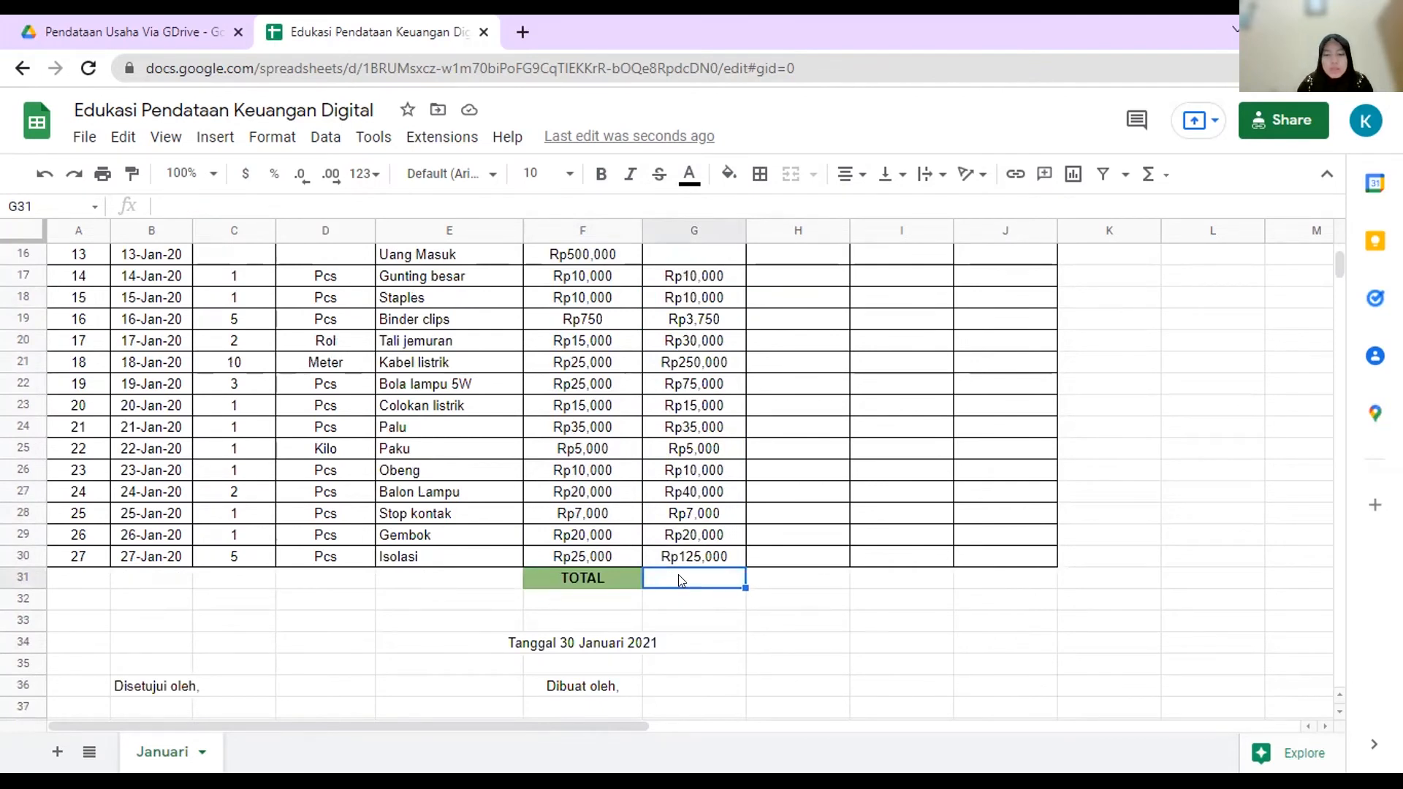
text(=)
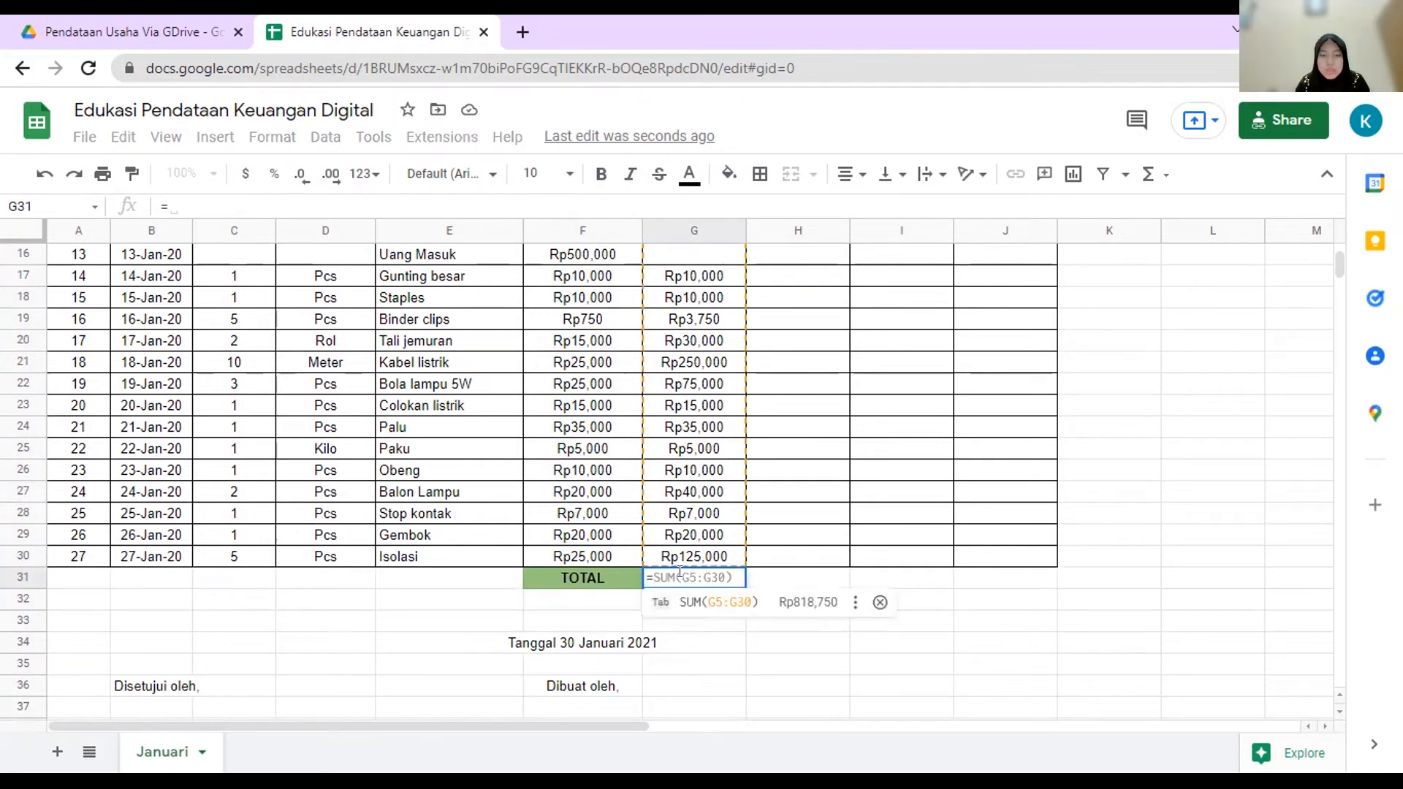
text(SUM)
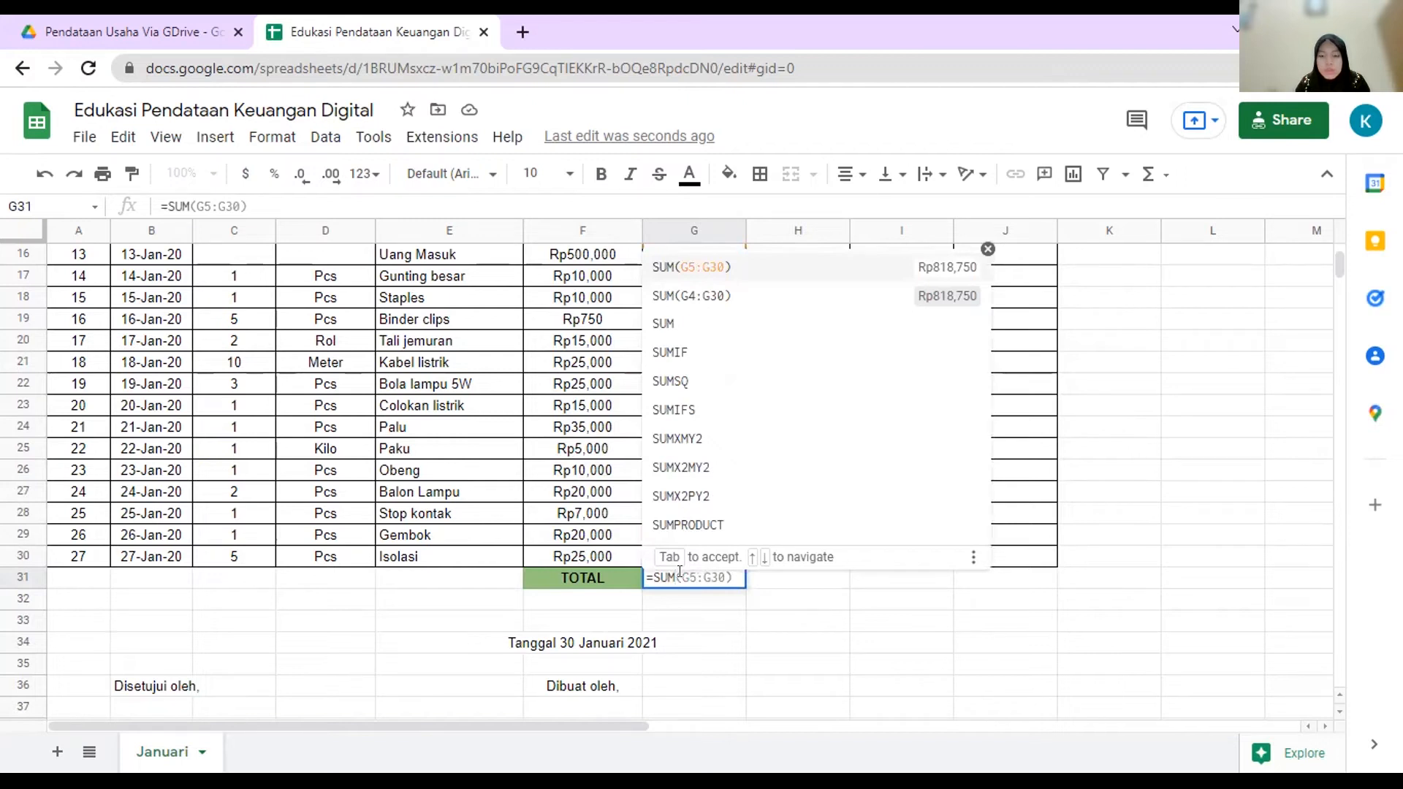
text(()
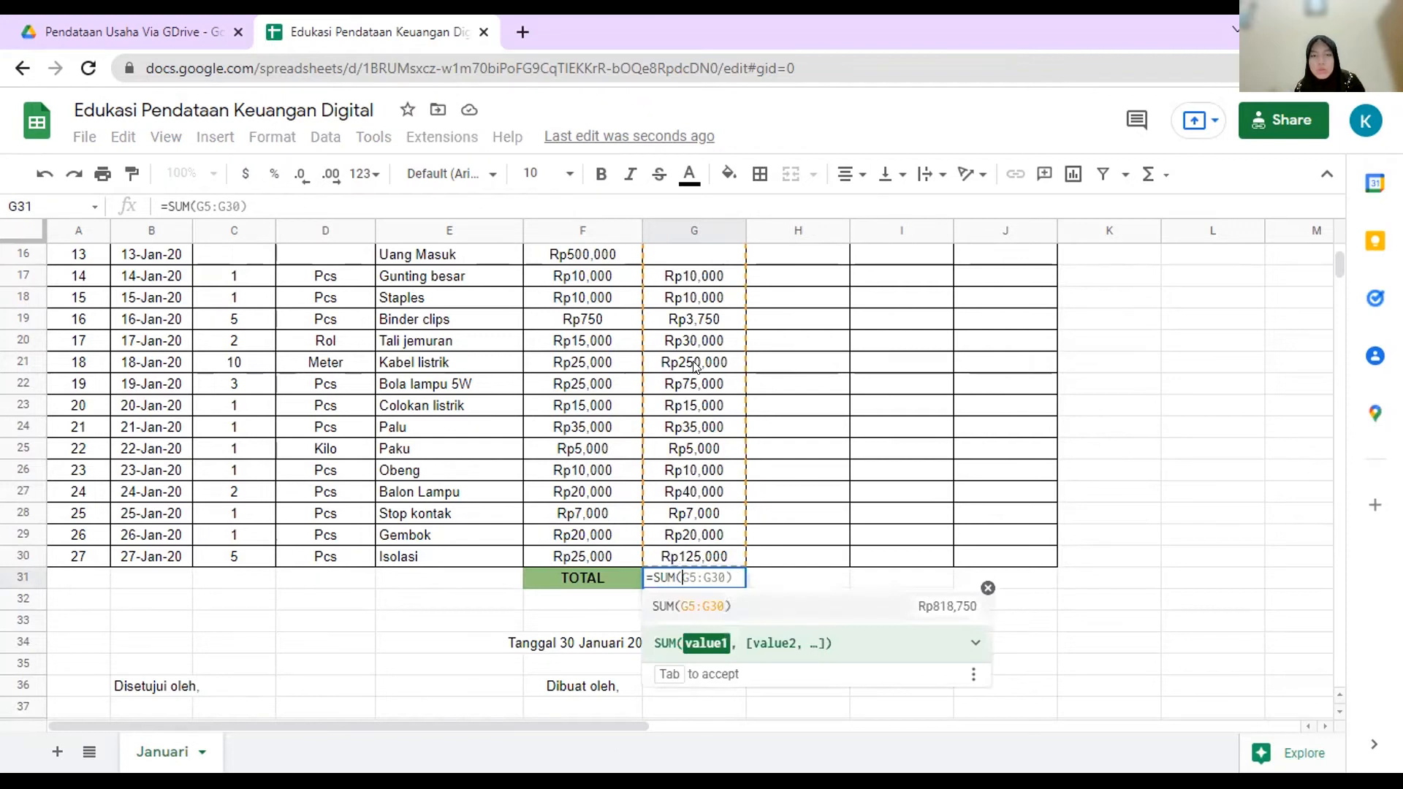
scroll(694, 365, up, 5)
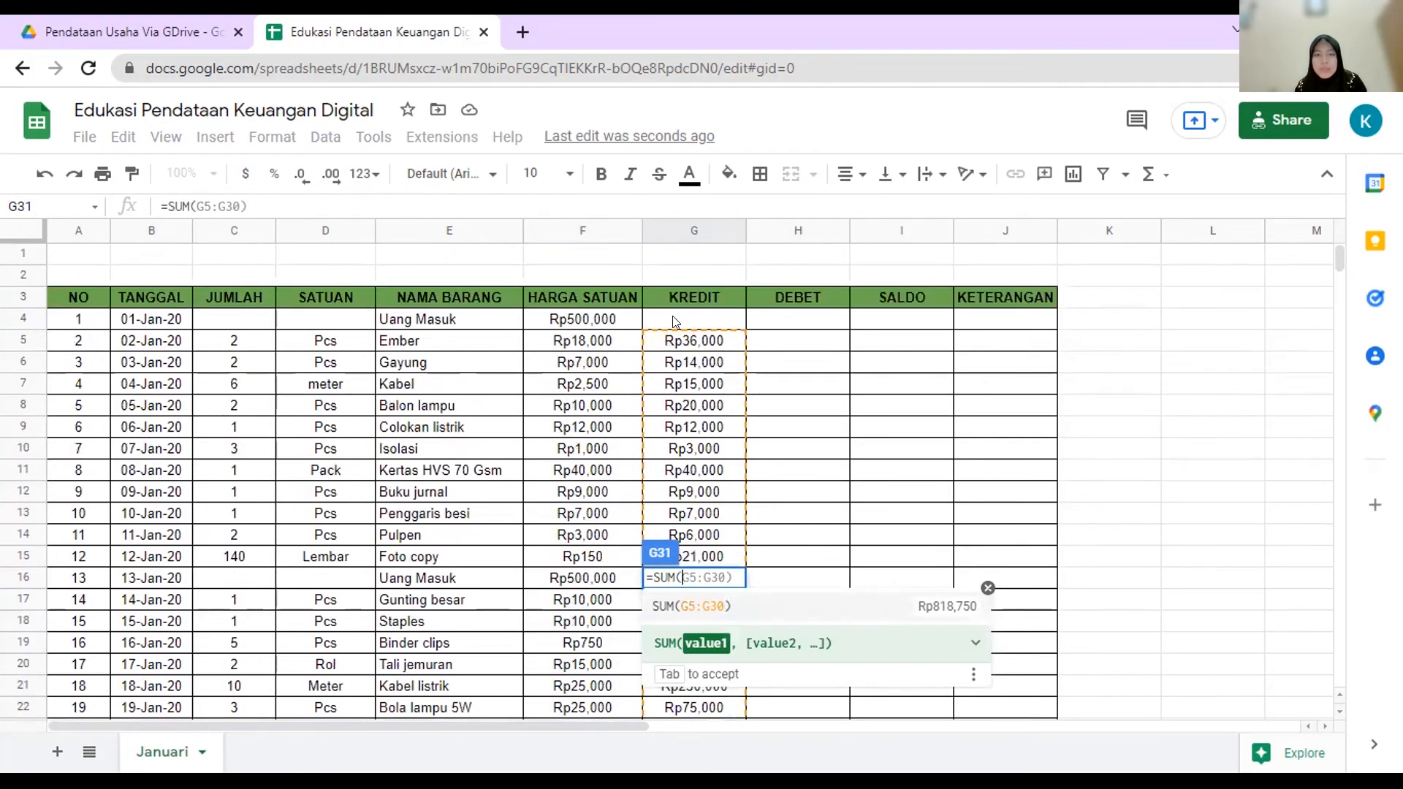
click(672, 320)
drag(673, 320, 694, 601)
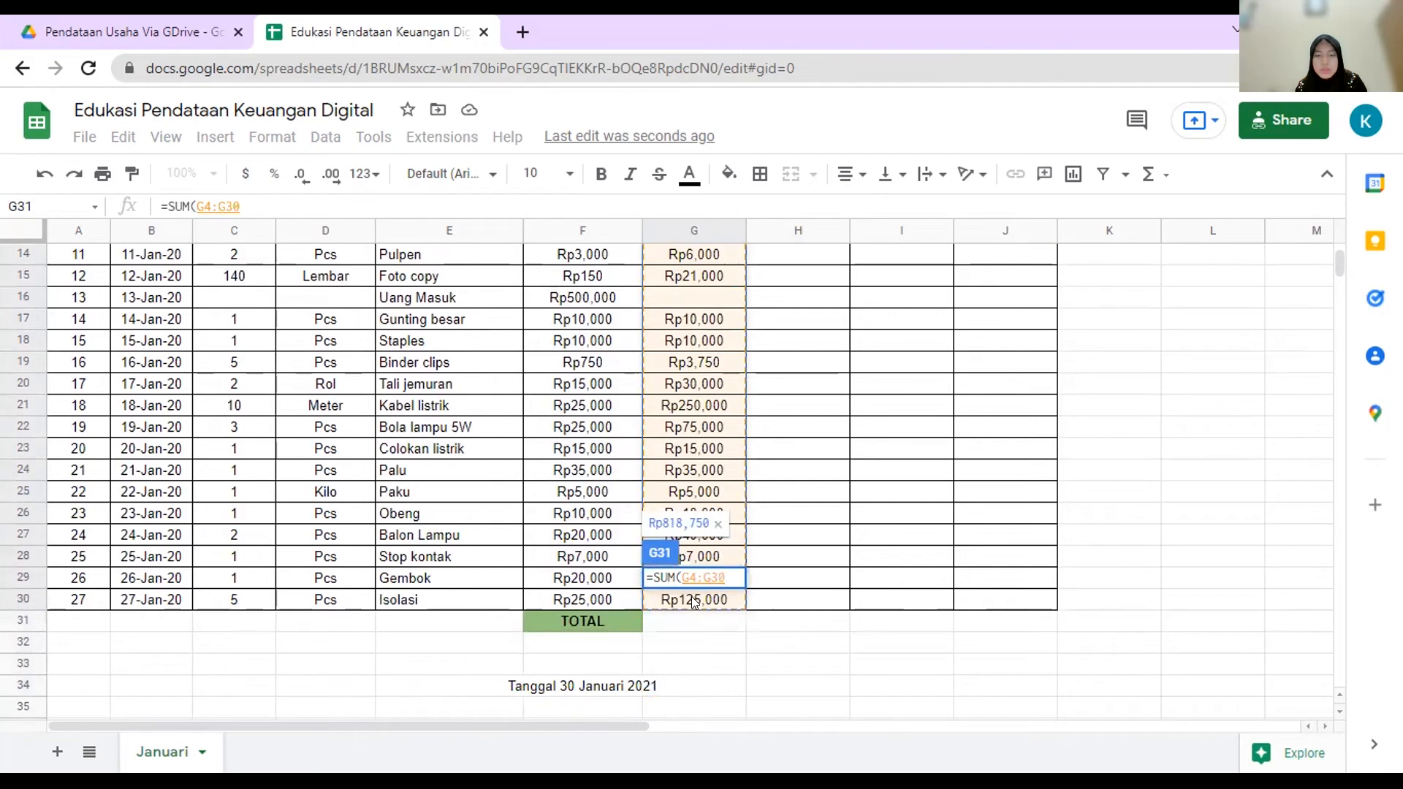
text())
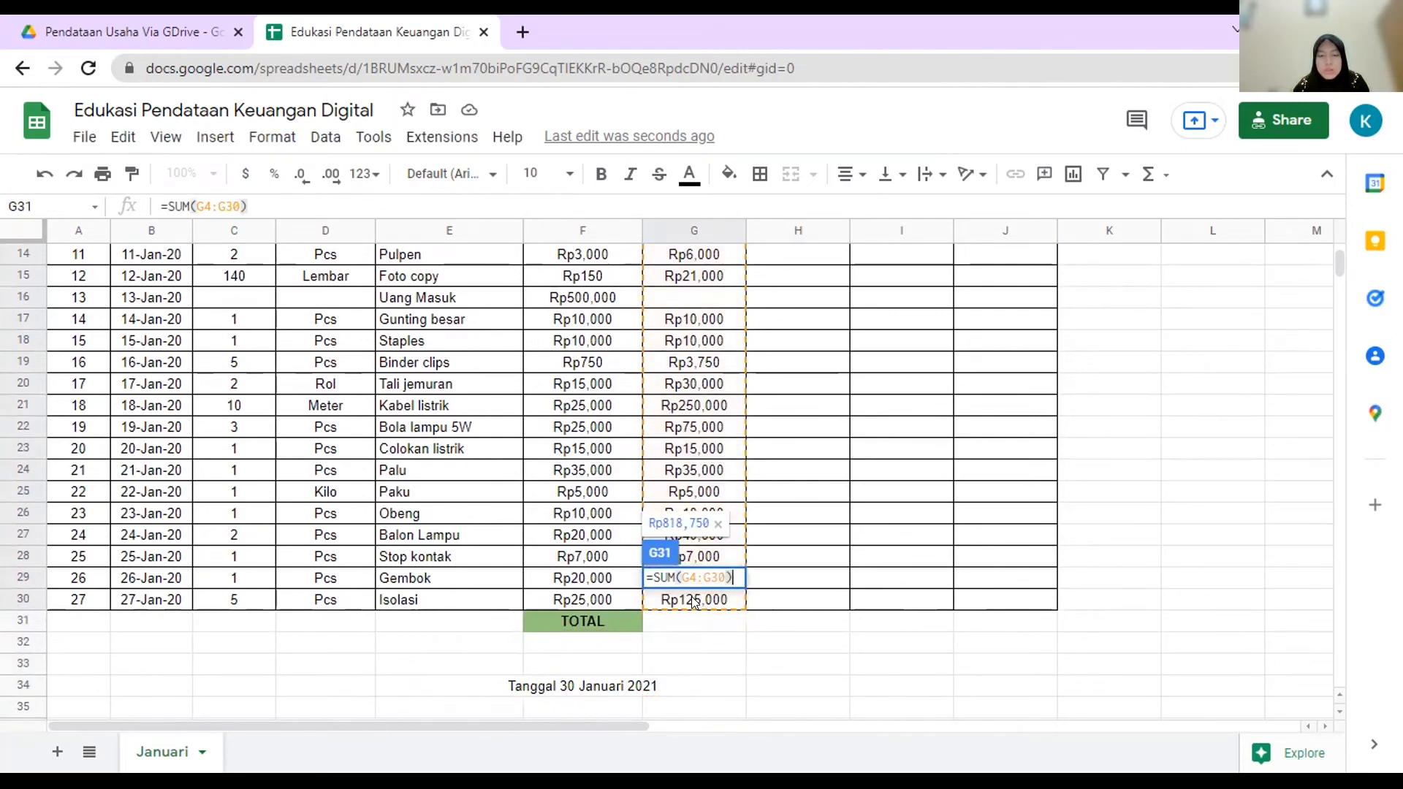
key(Return)
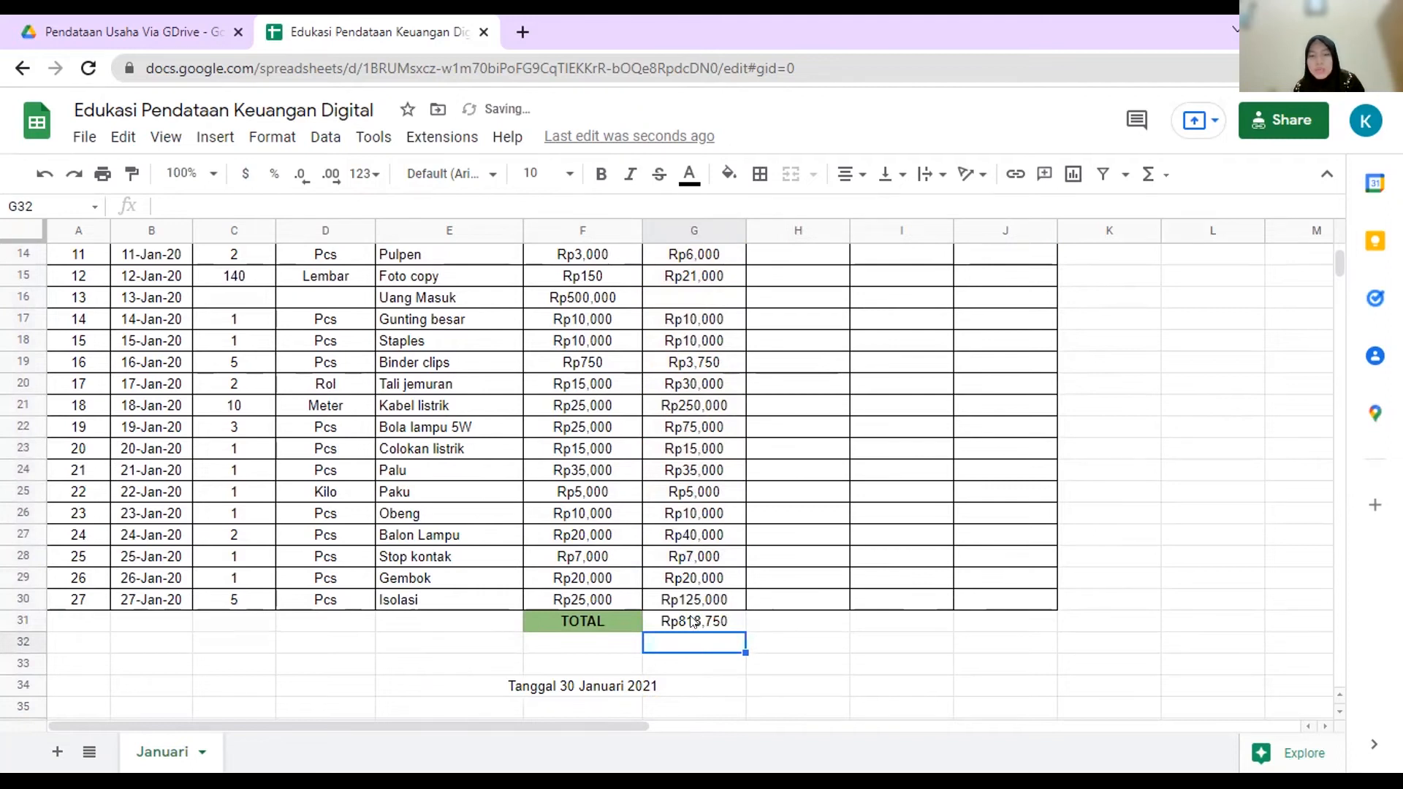
click(712, 621)
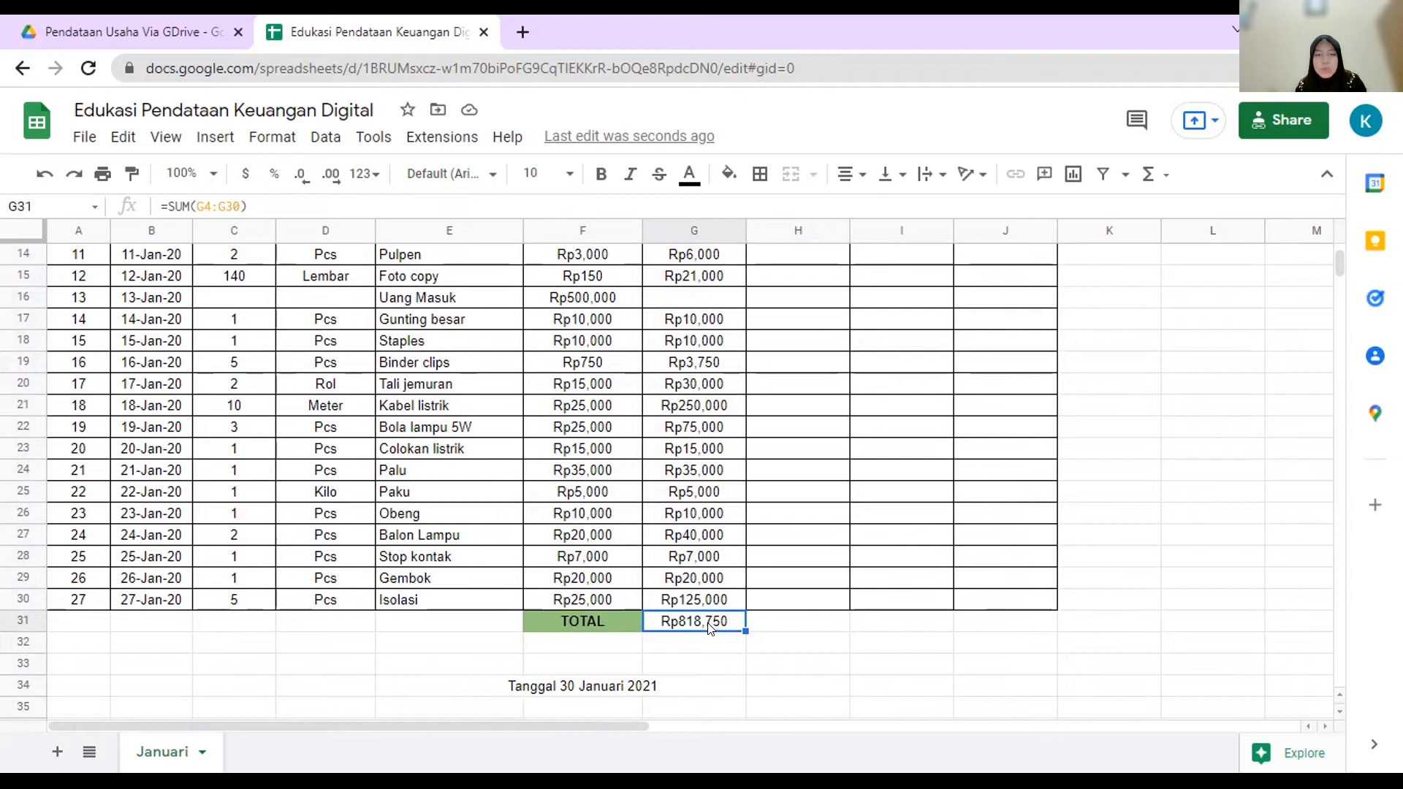
Step: Fill DEBET cell H4 for the first Uang Masuk with =F4 and reject the suggested autofill for the rows below
scroll(705, 566, up, 5)
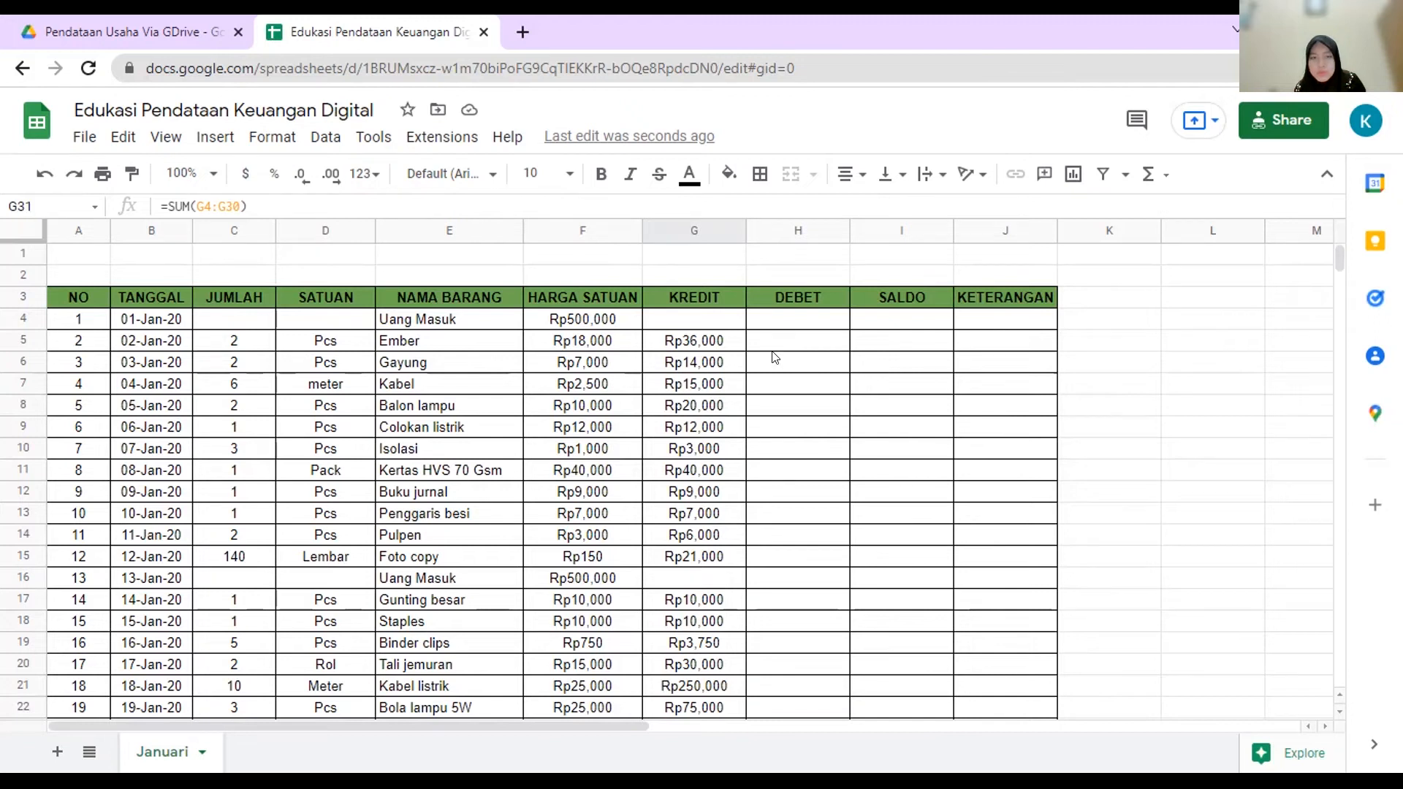
click(791, 320)
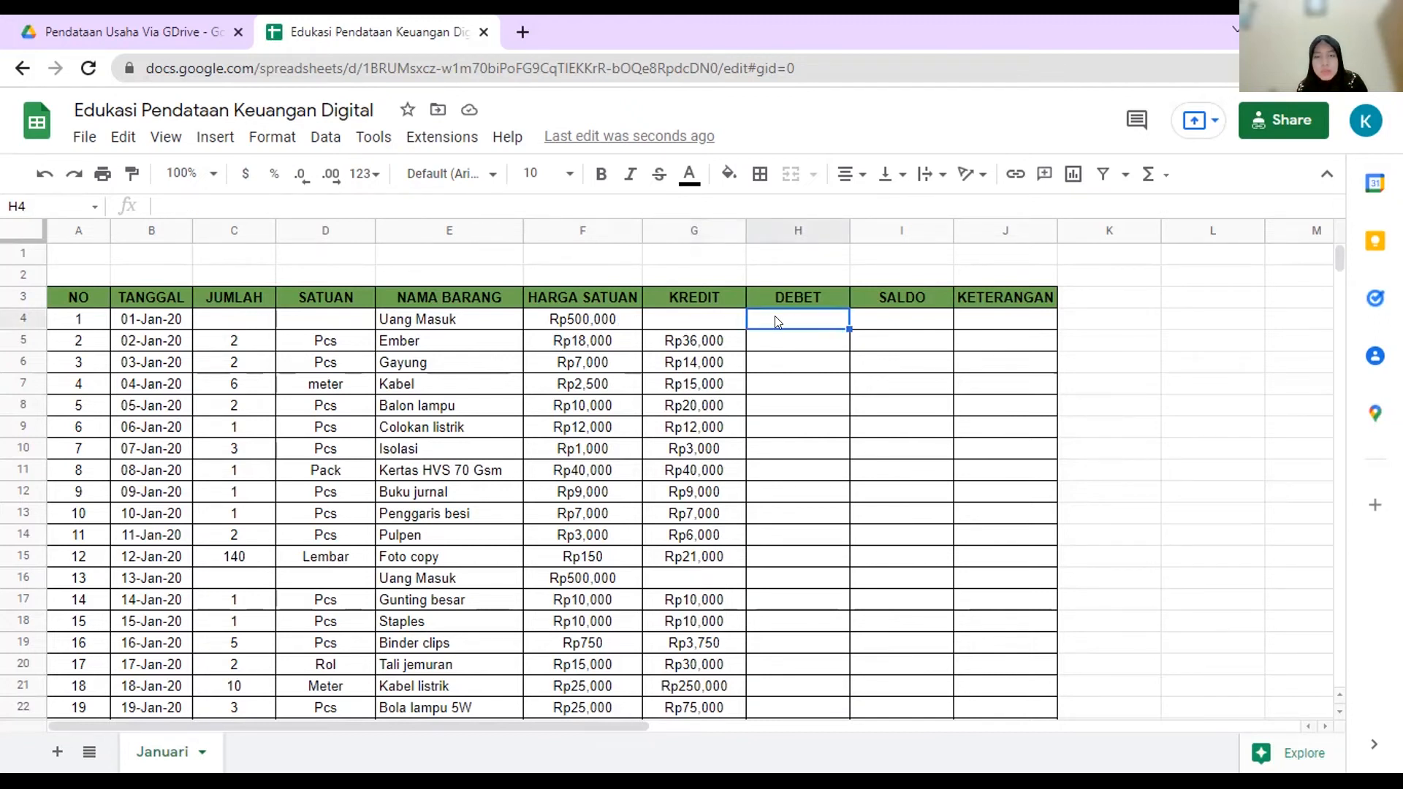
text(=)
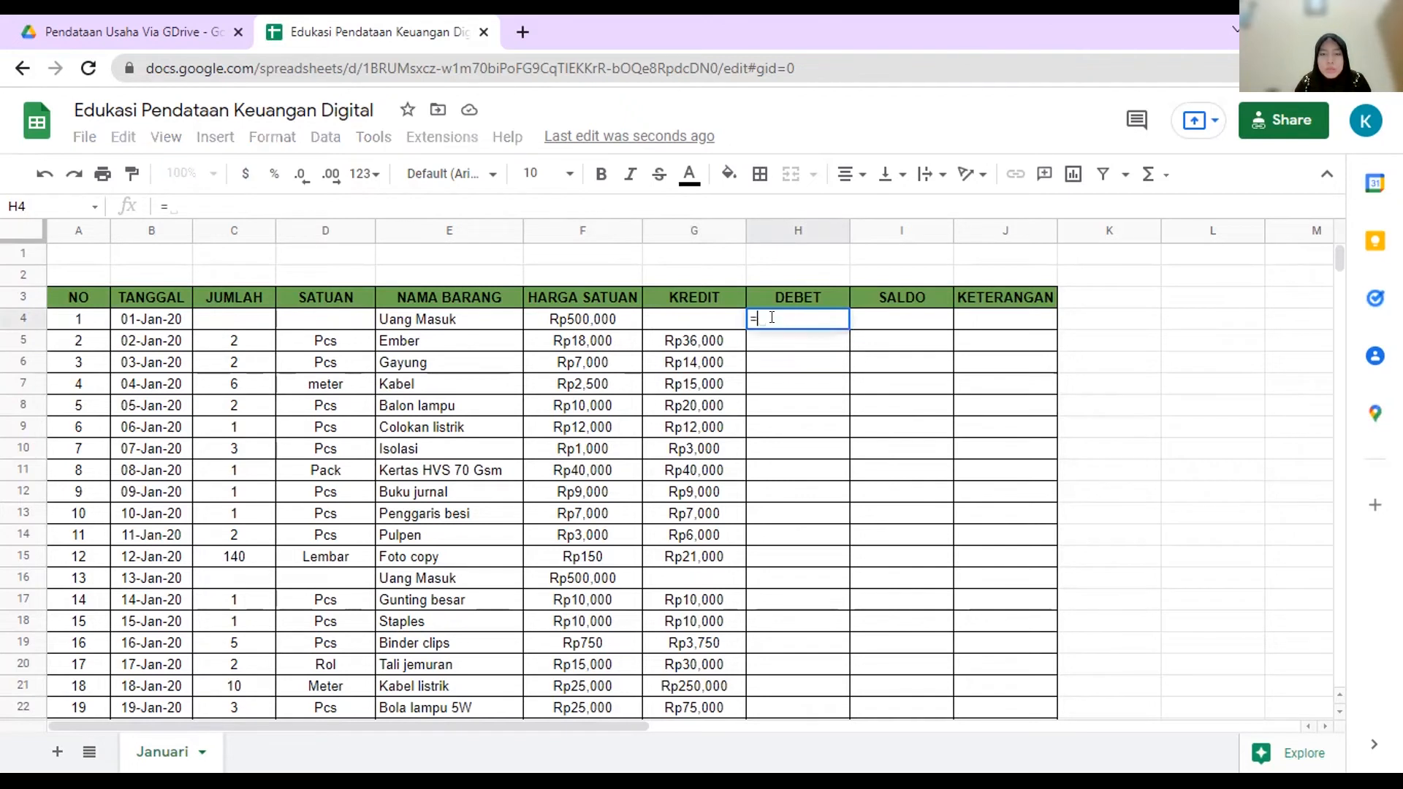
click(600, 319)
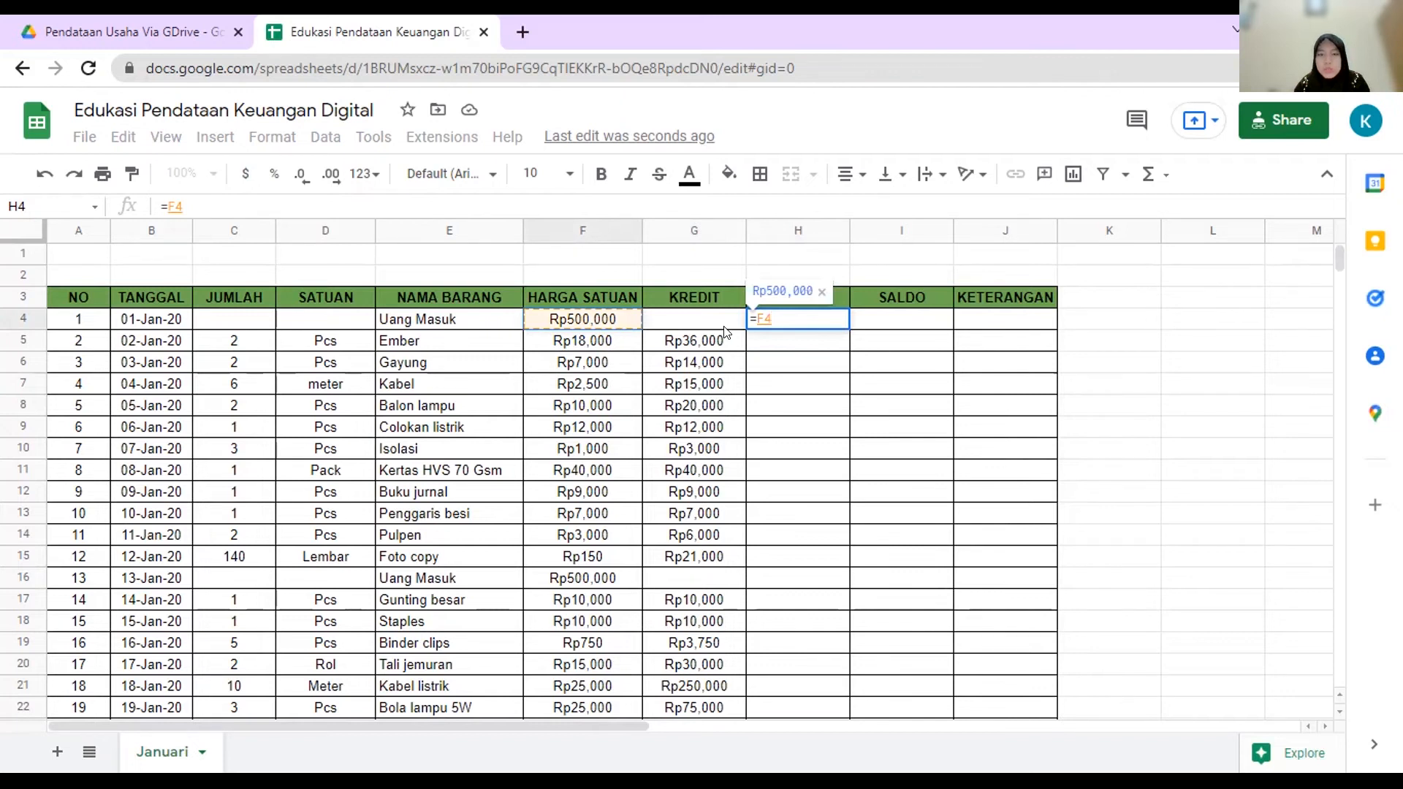
key(Return)
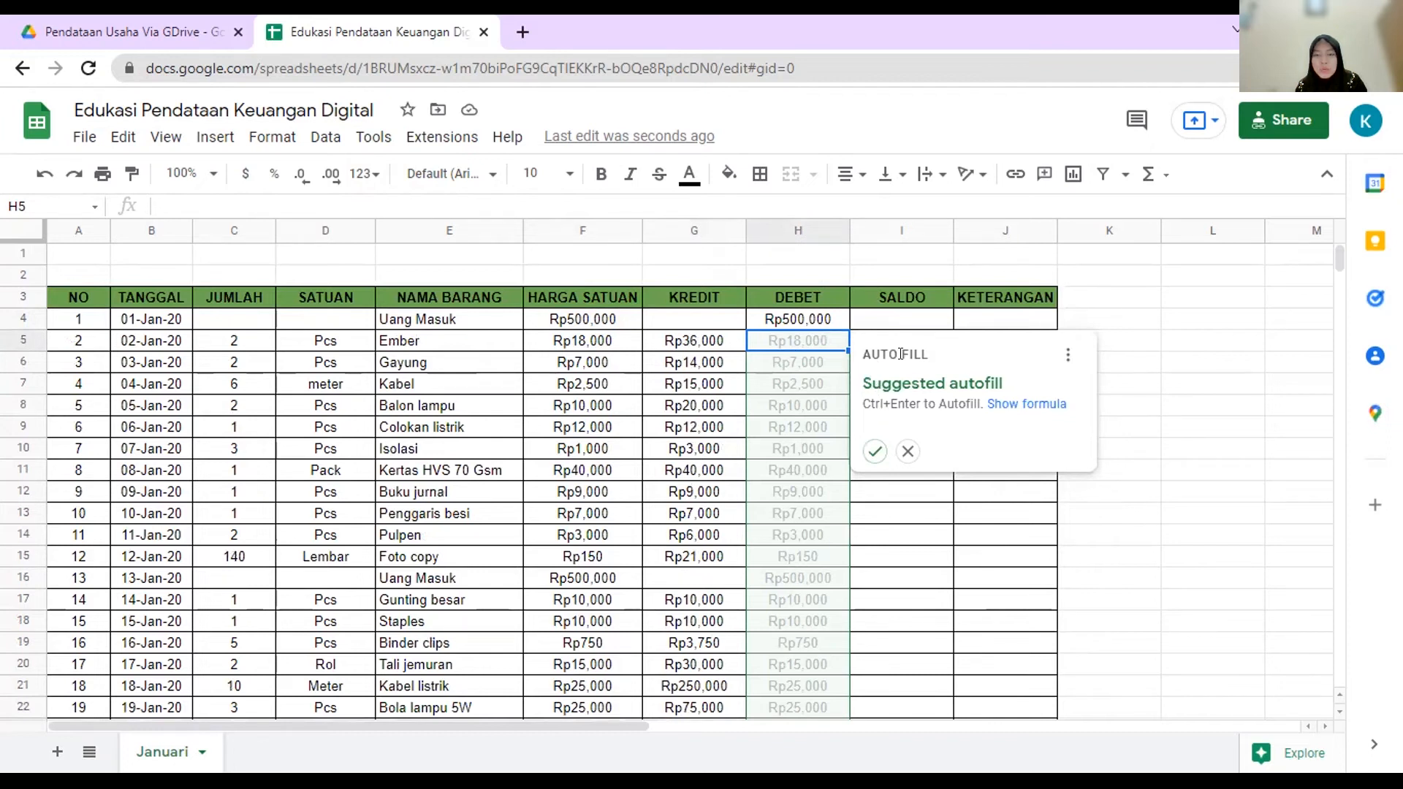
click(908, 451)
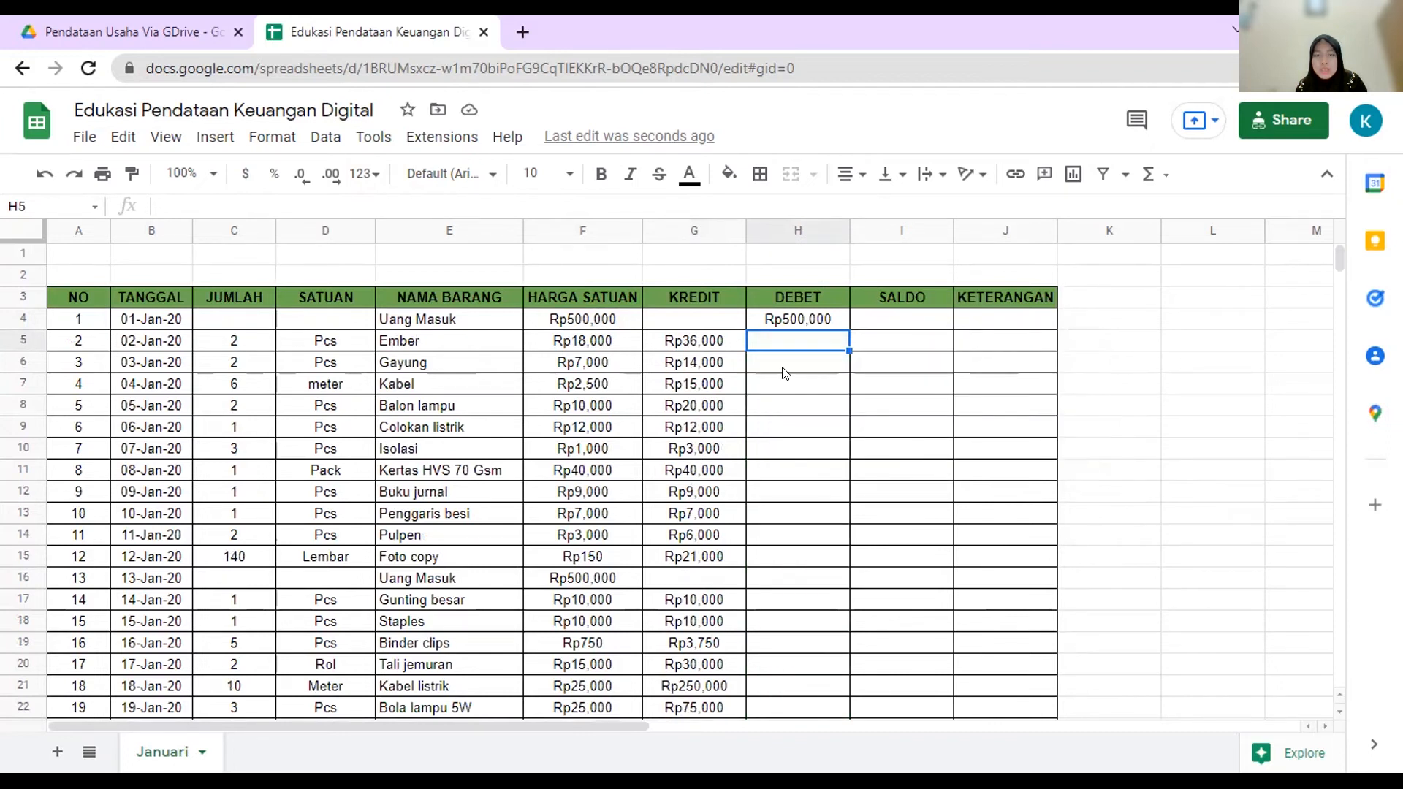
Step: Fill DEBET cell H16 for the second Uang Masuk, dated 13-Jan-20, with the formula =F16
click(782, 578)
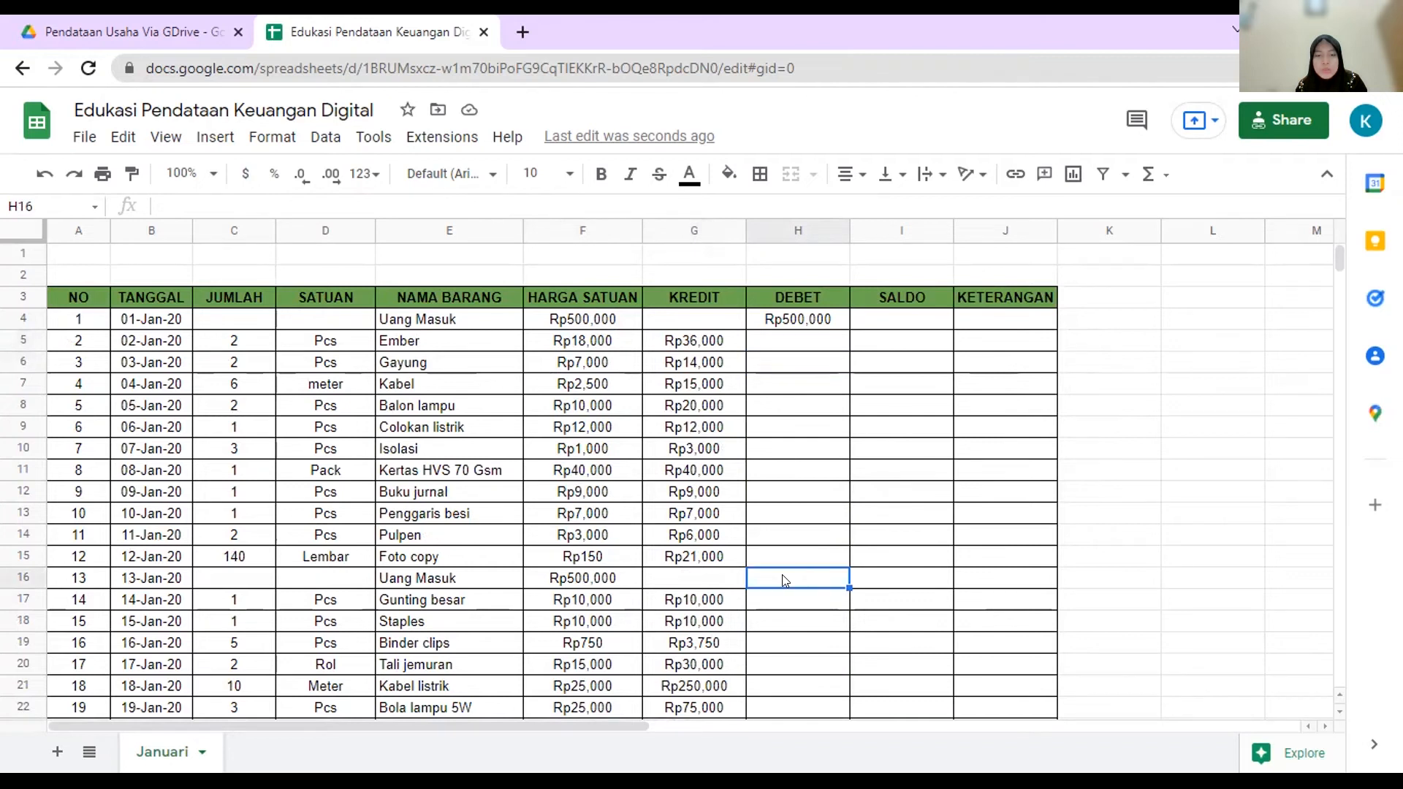
text(=)
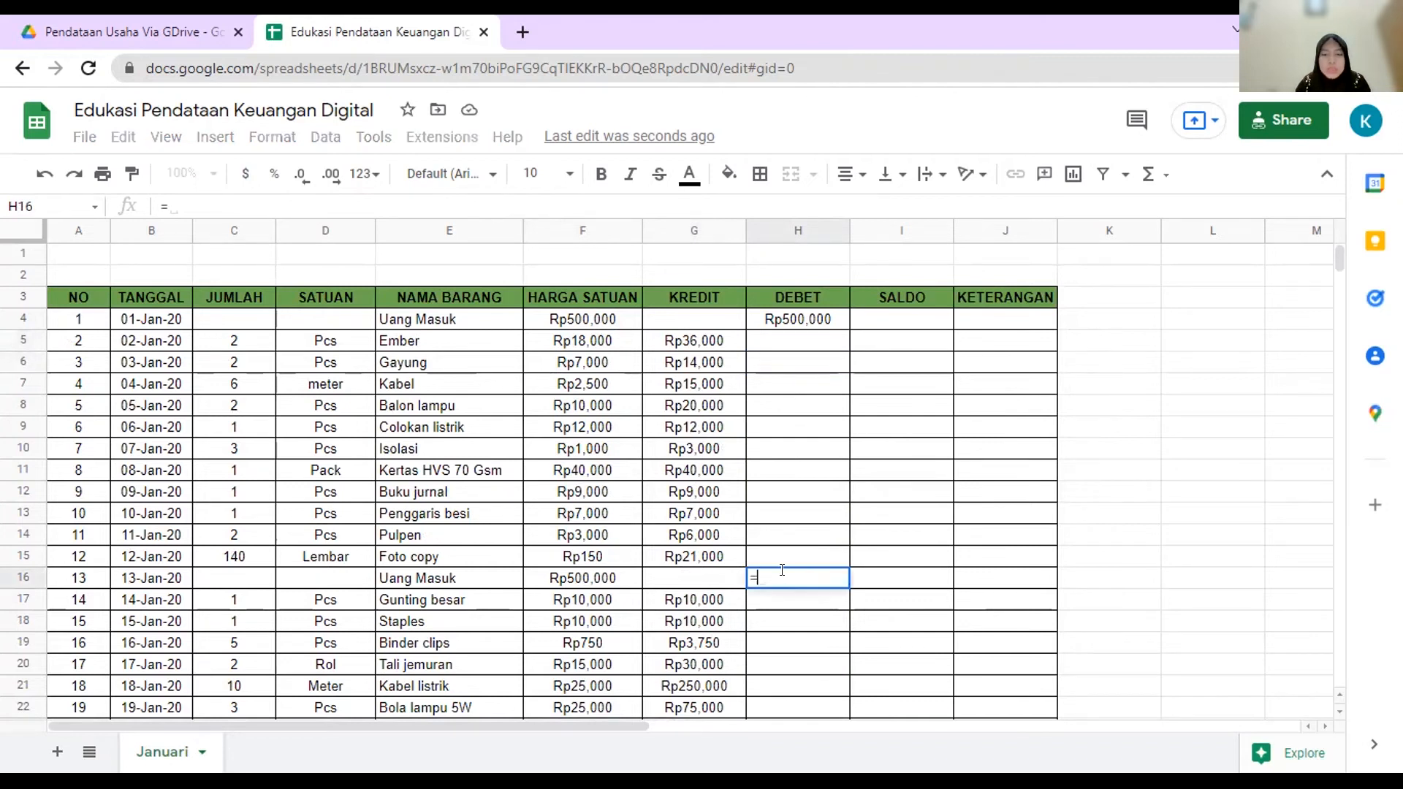
click(592, 579)
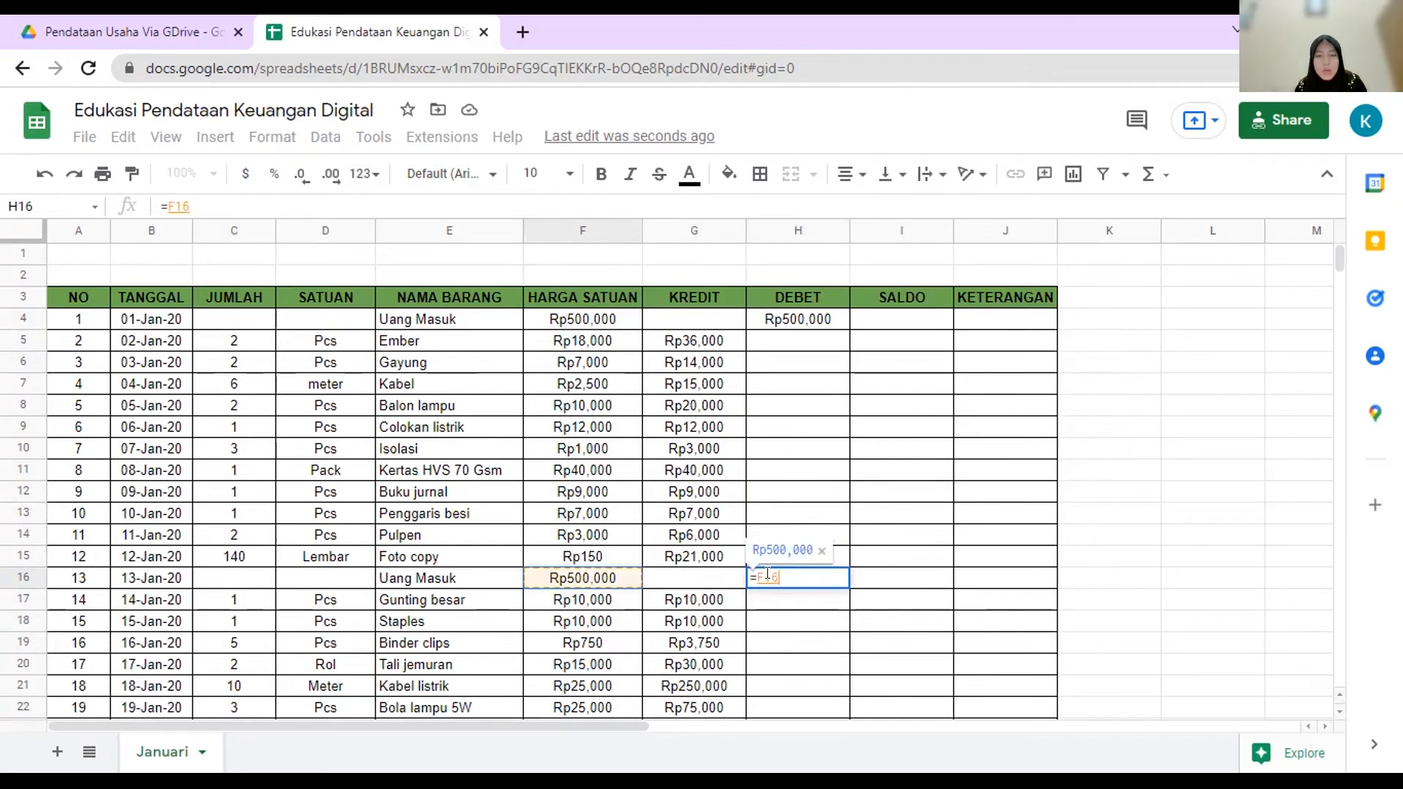
key(Return)
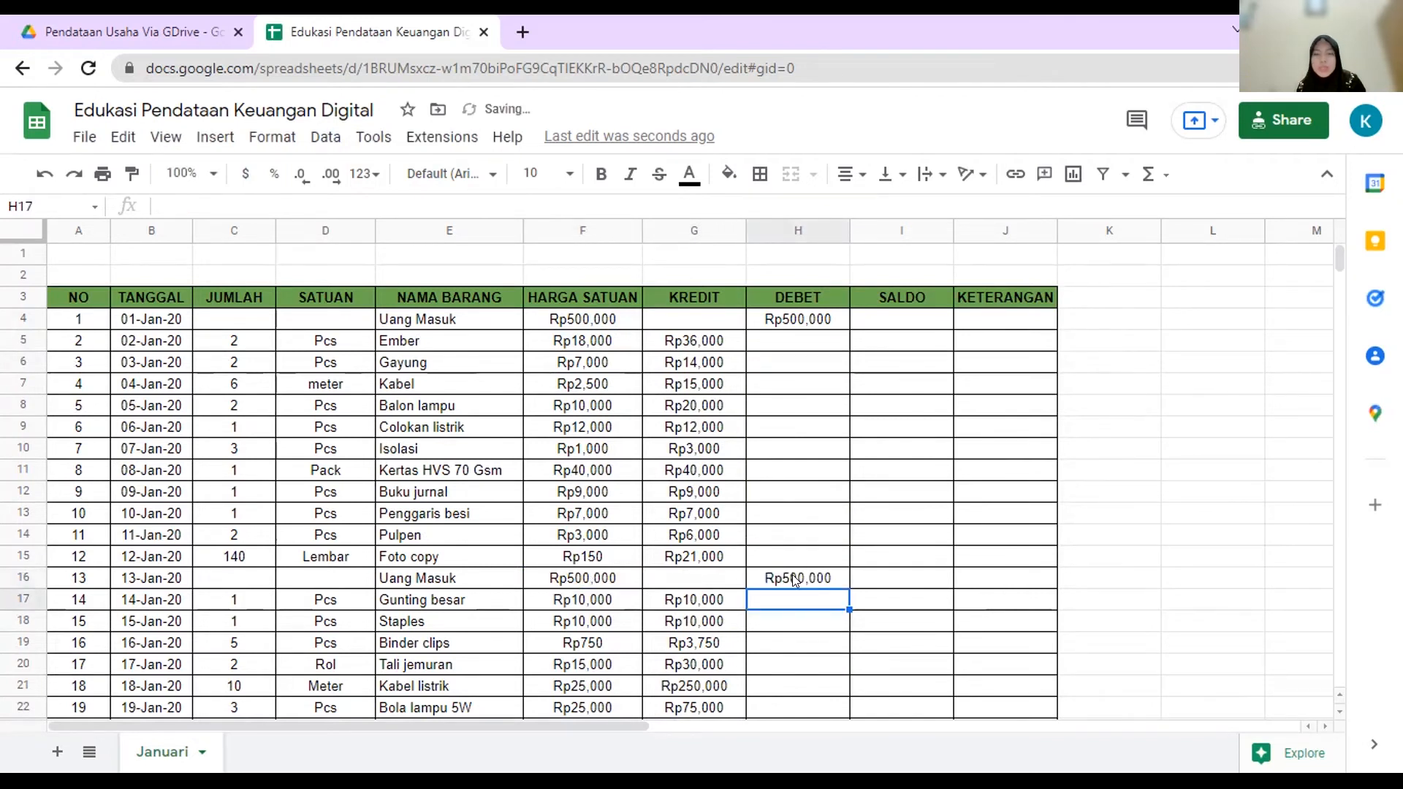
click(800, 388)
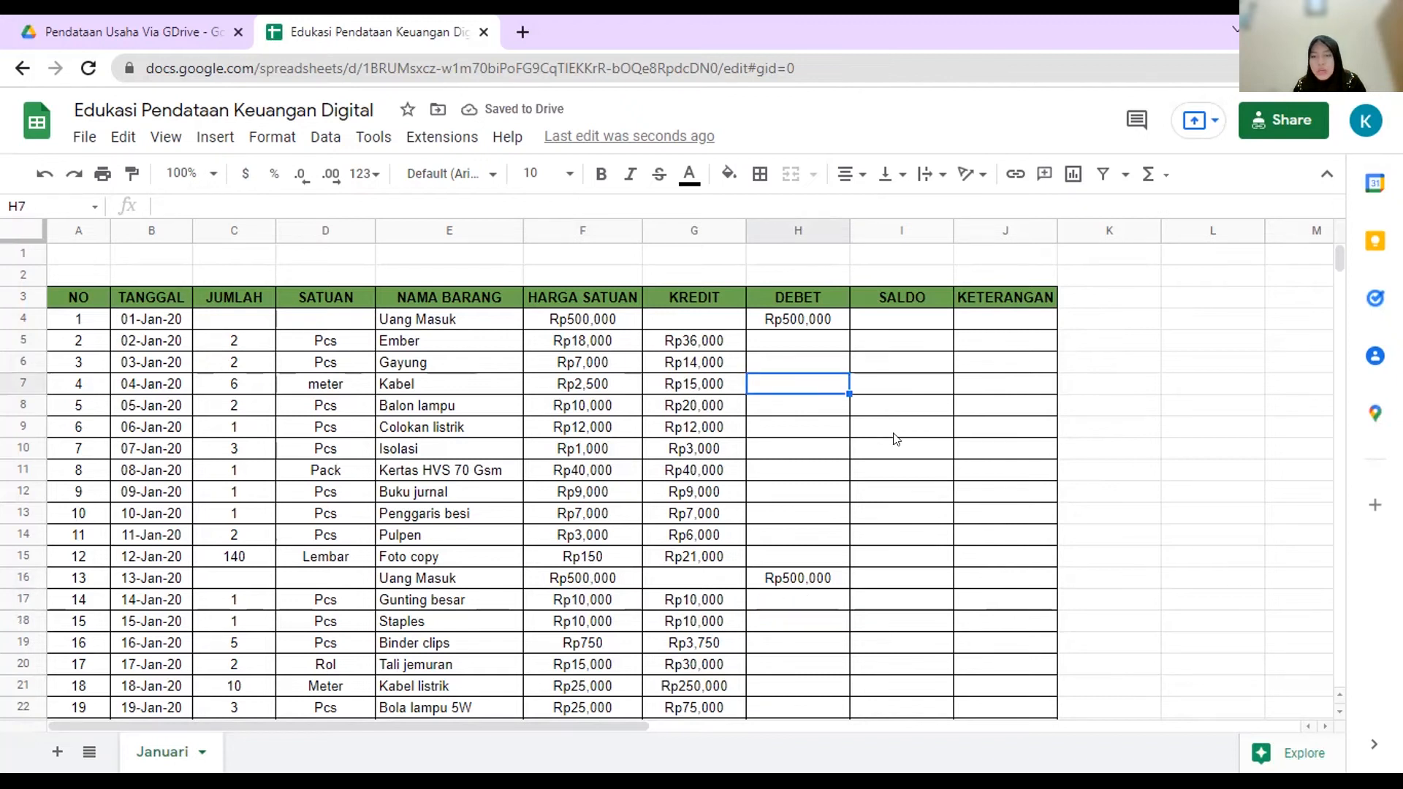
scroll(896, 442, down, 1)
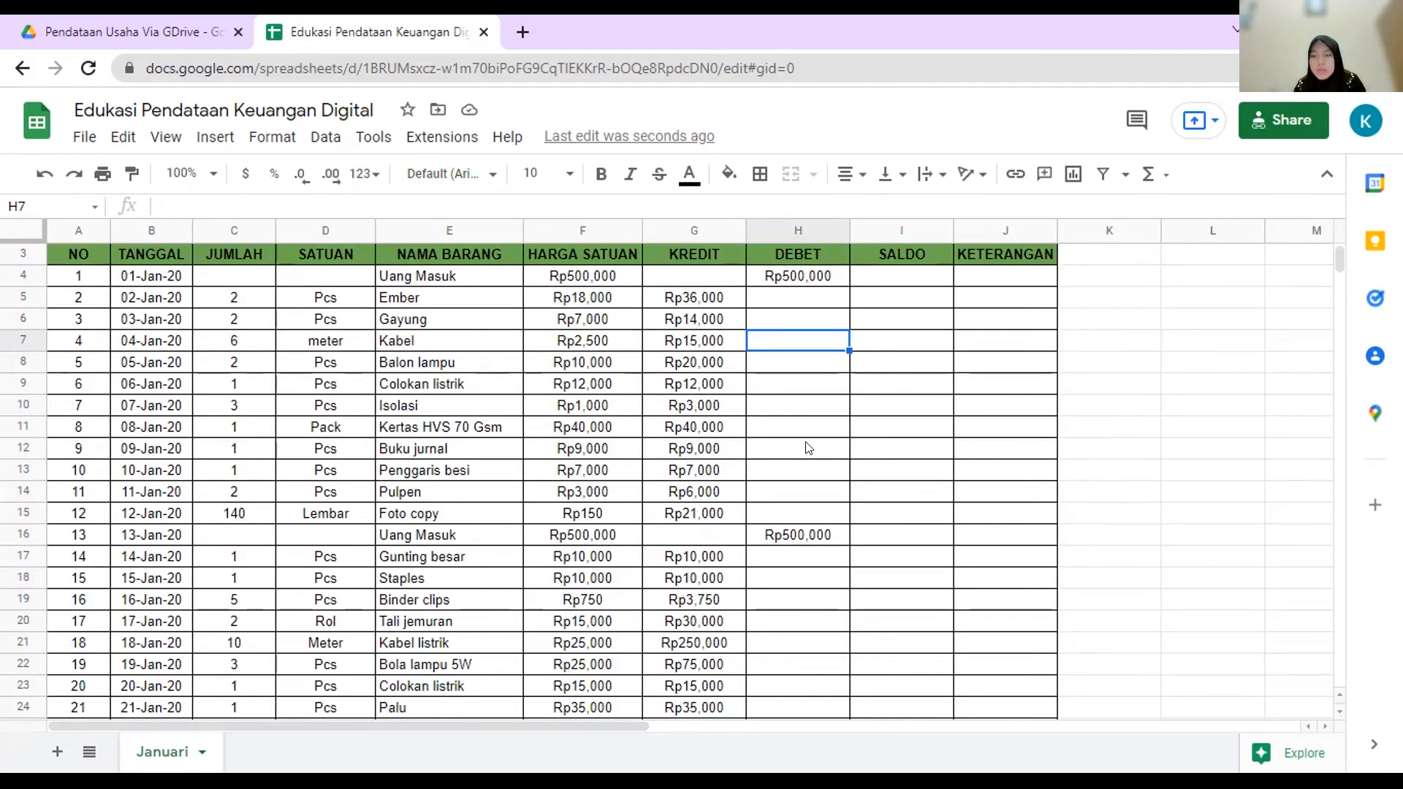
Step: Total the DEBET column in H31 of the TOTAL row with the formula =SUM(H4:H30)
scroll(809, 448, down, 2)
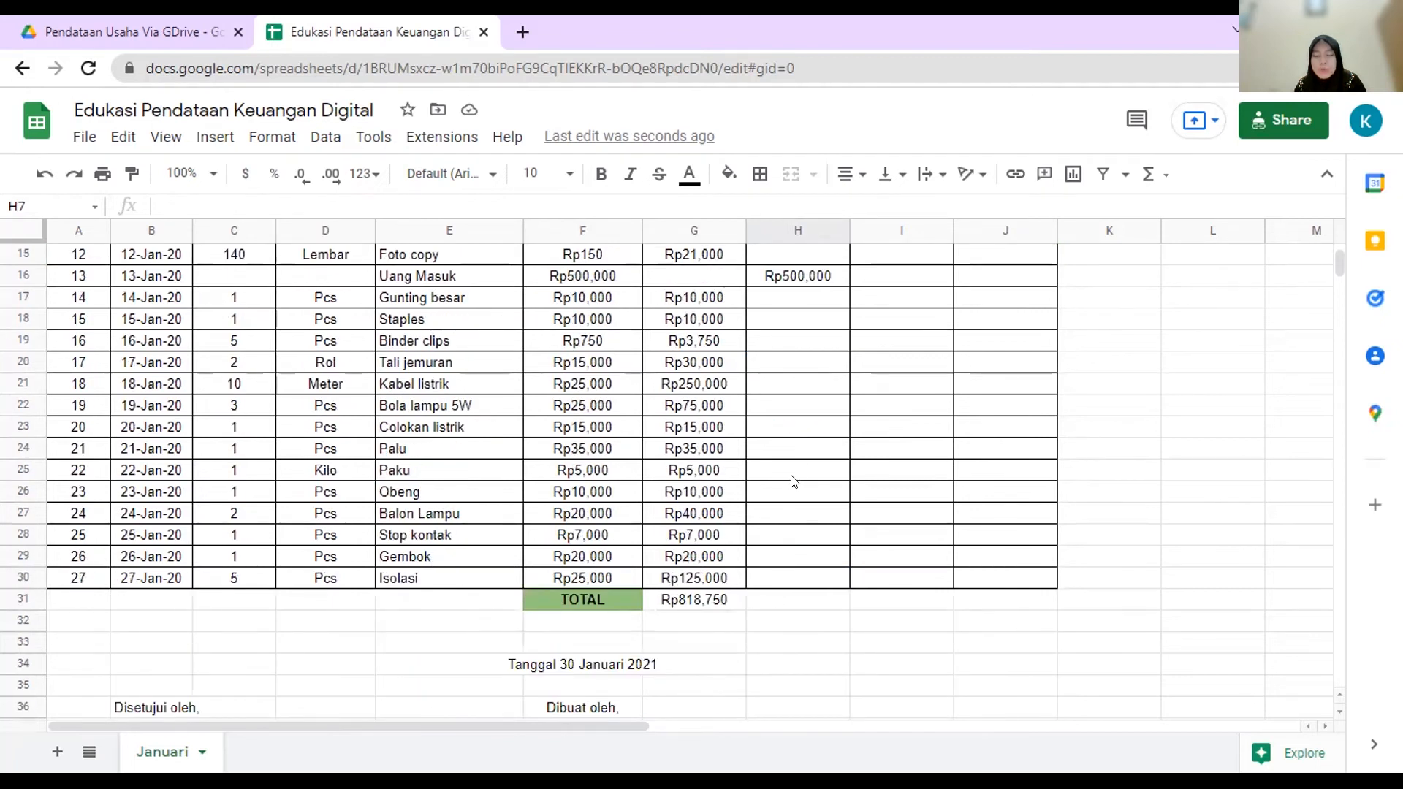
scroll(793, 476, up, 5)
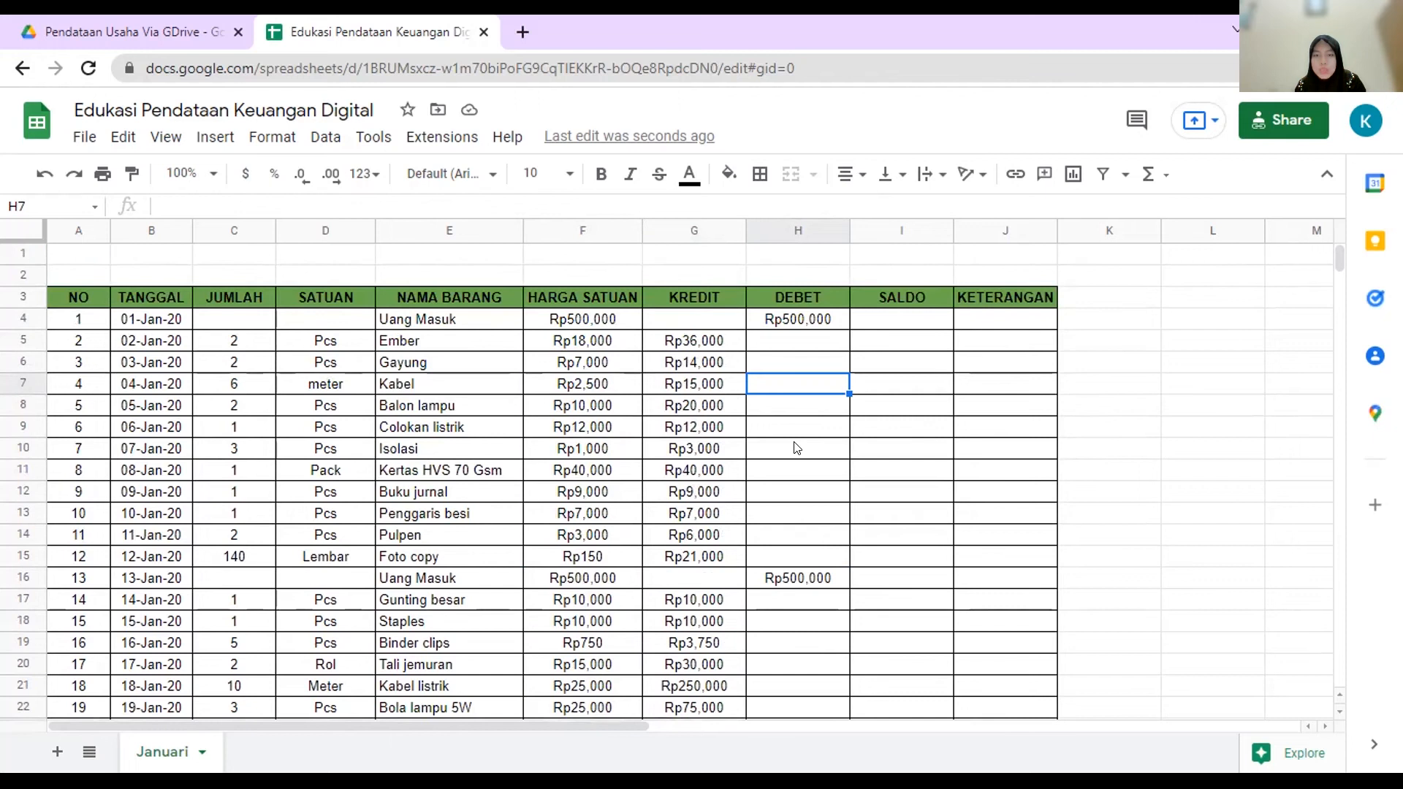
scroll(793, 448, down, 3)
scroll(794, 439, up, 3)
scroll(781, 555, down, 5)
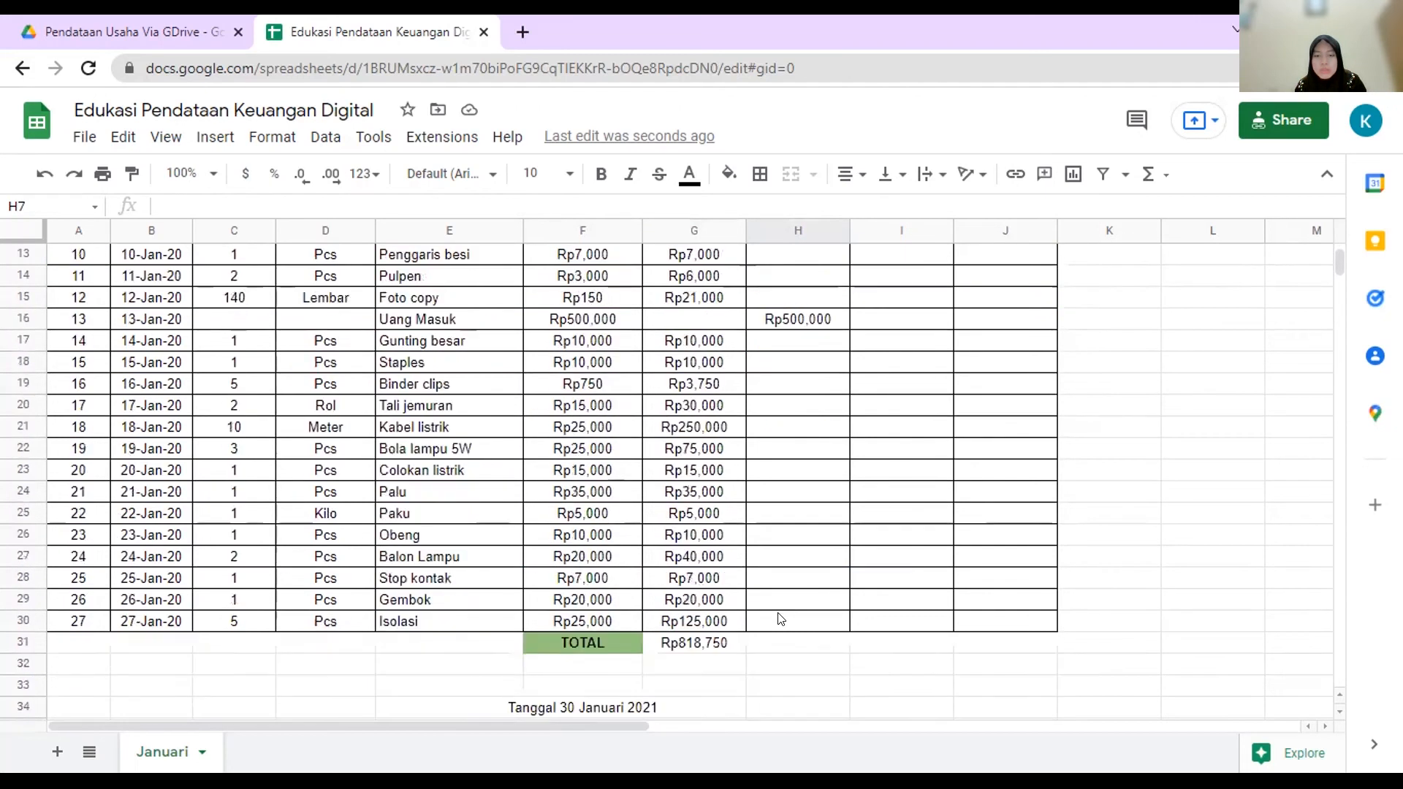
click(781, 581)
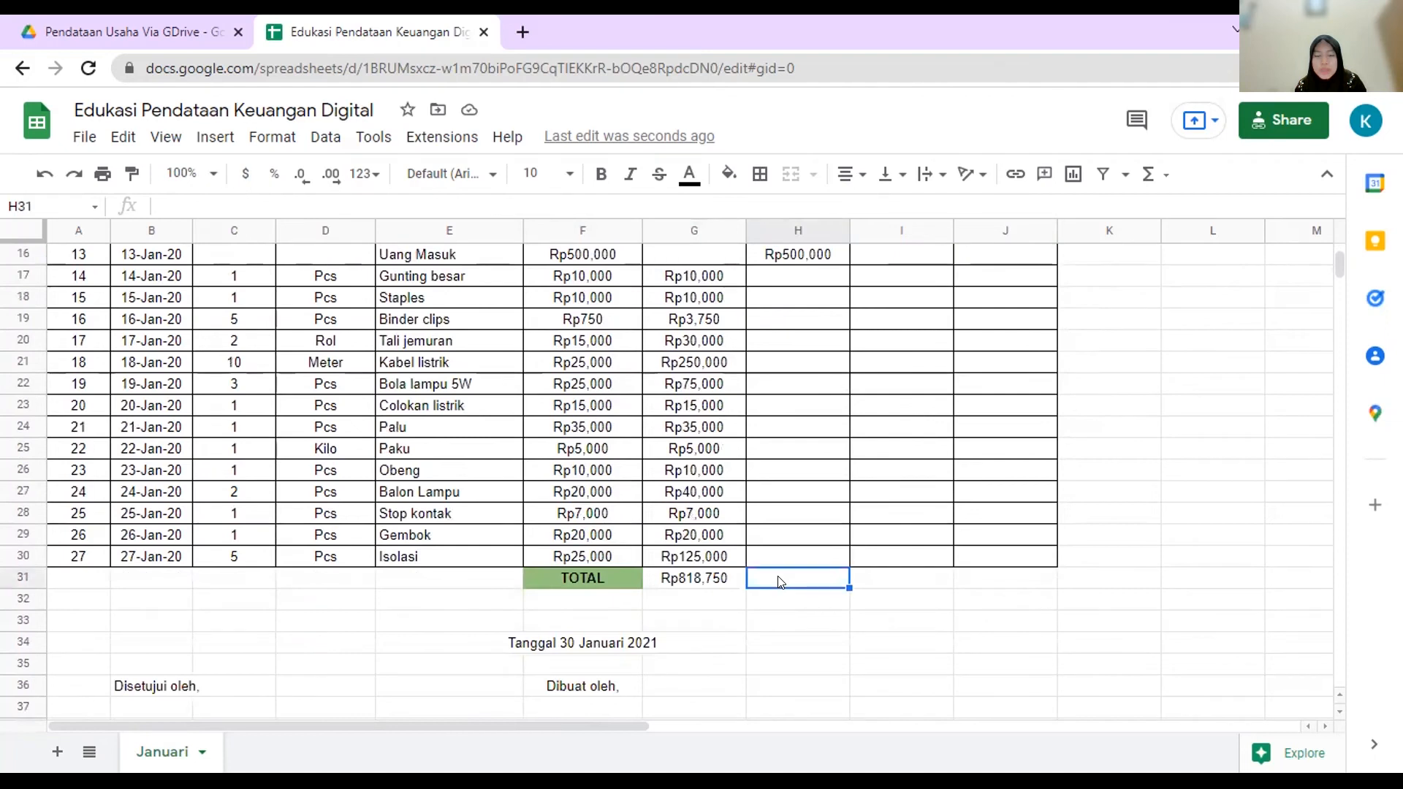
text(=)
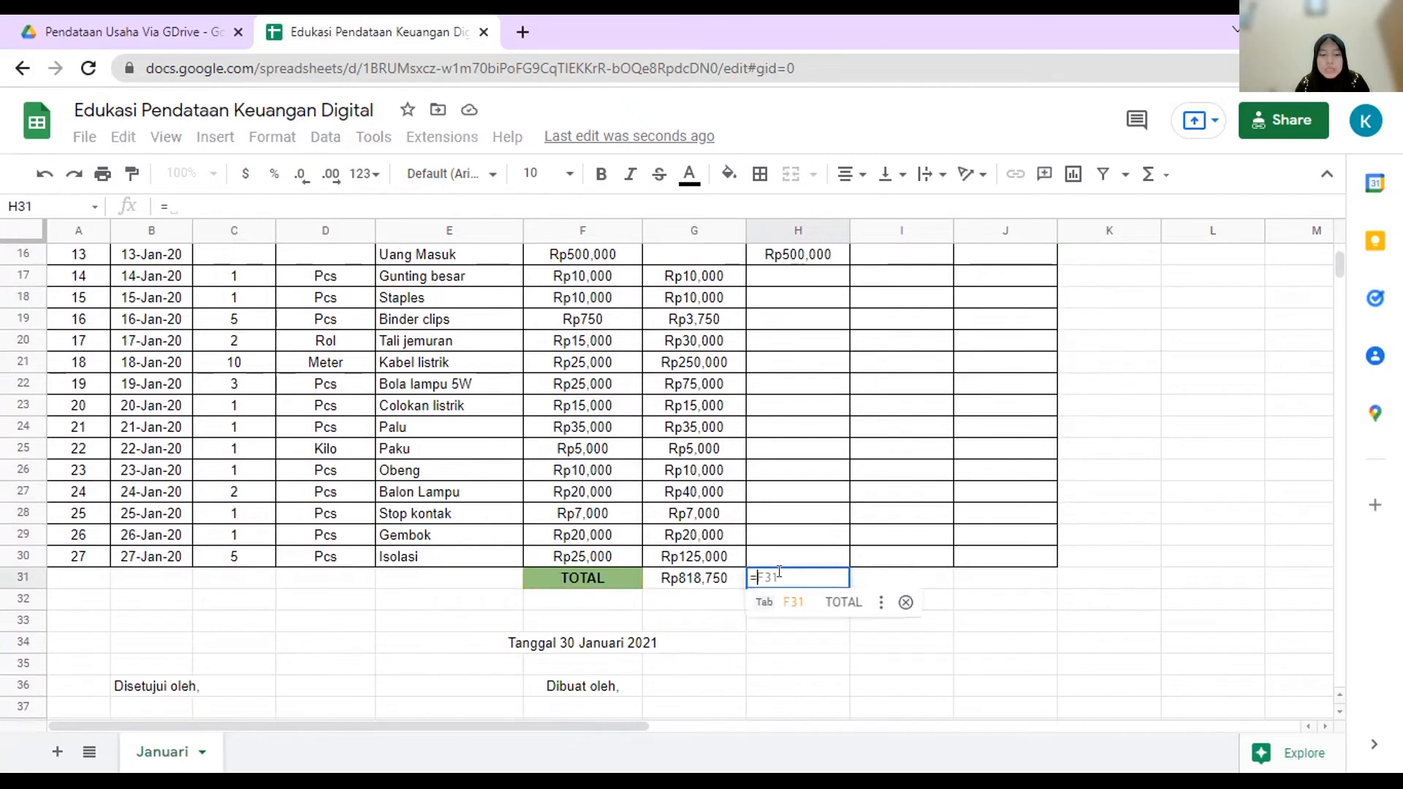
text(SUM()
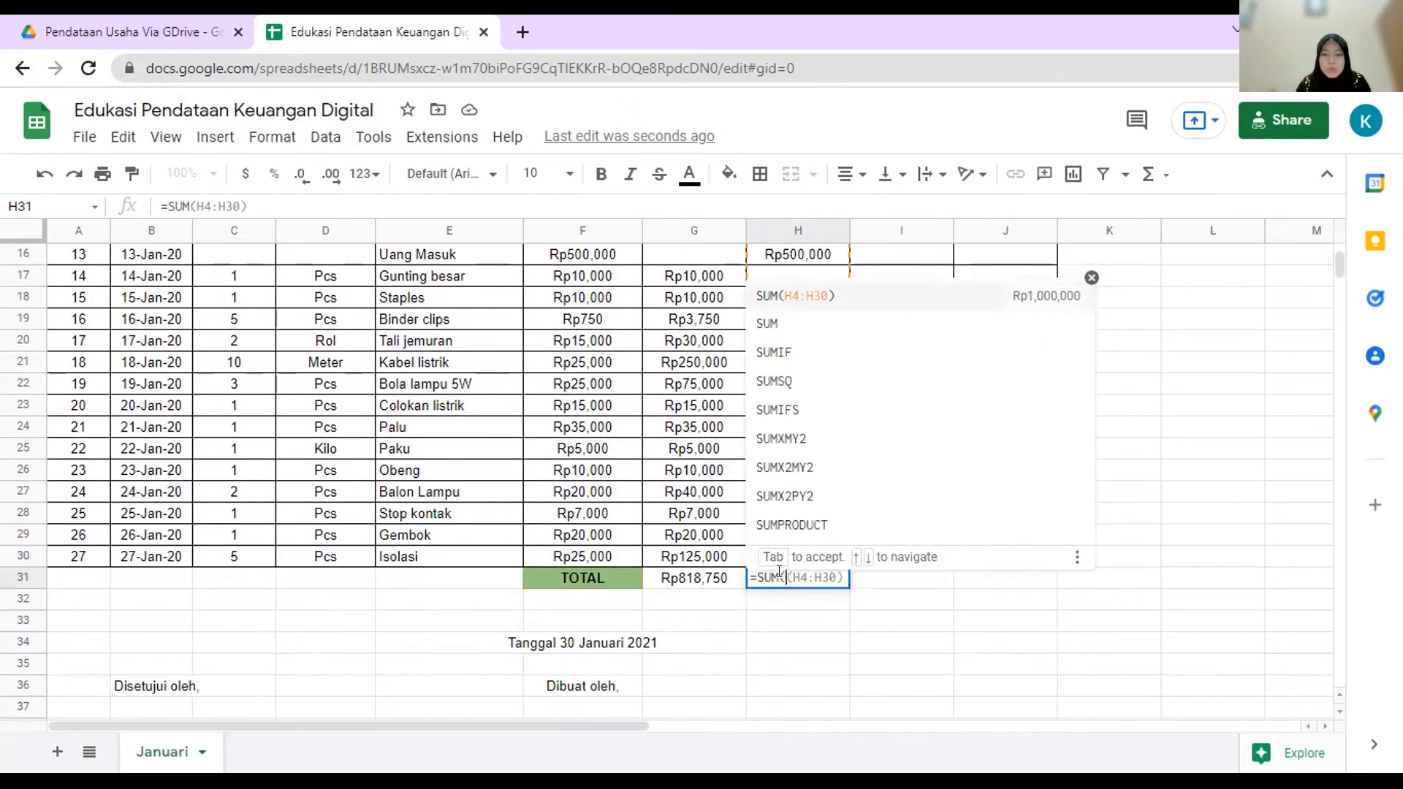
scroll(798, 353, up, 5)
drag(794, 322, 790, 656)
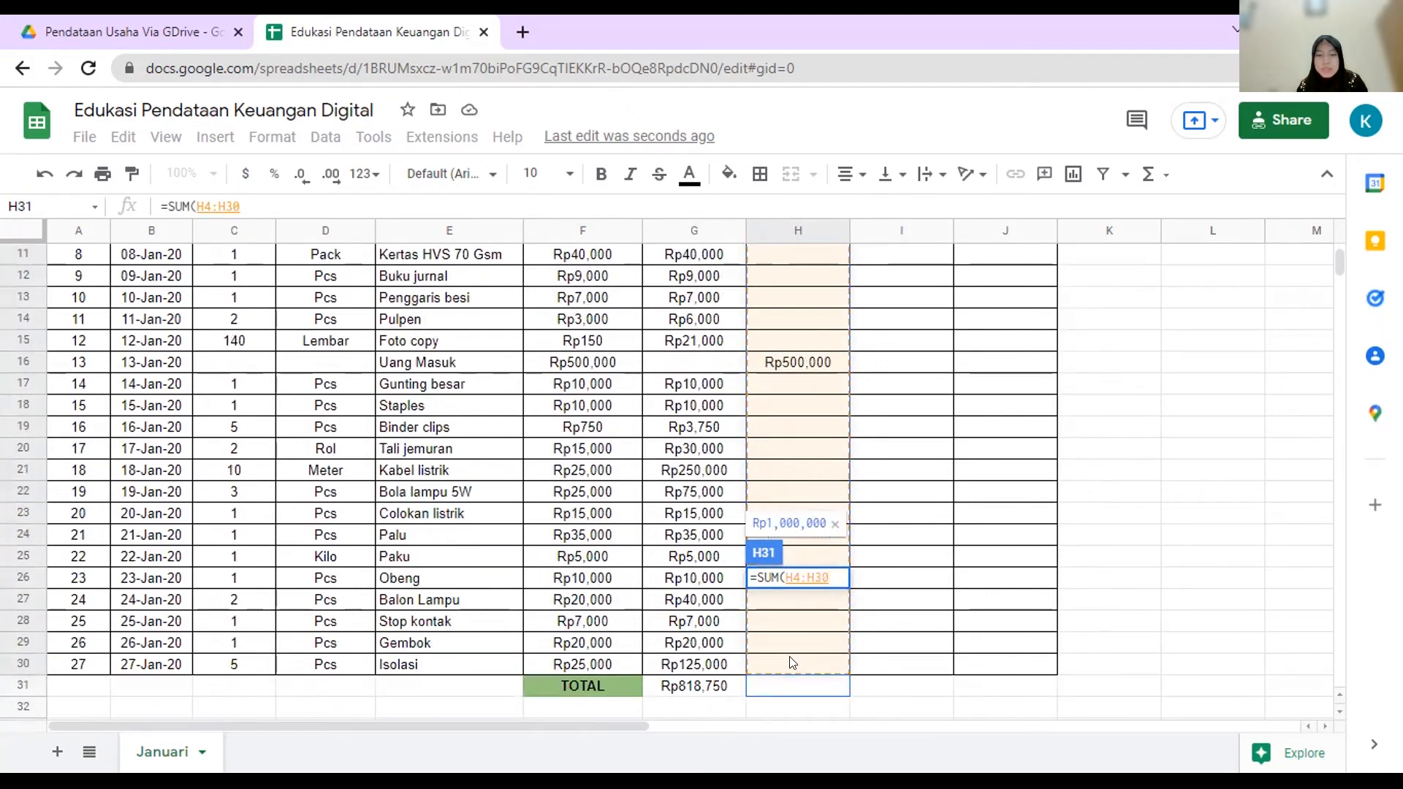
text())
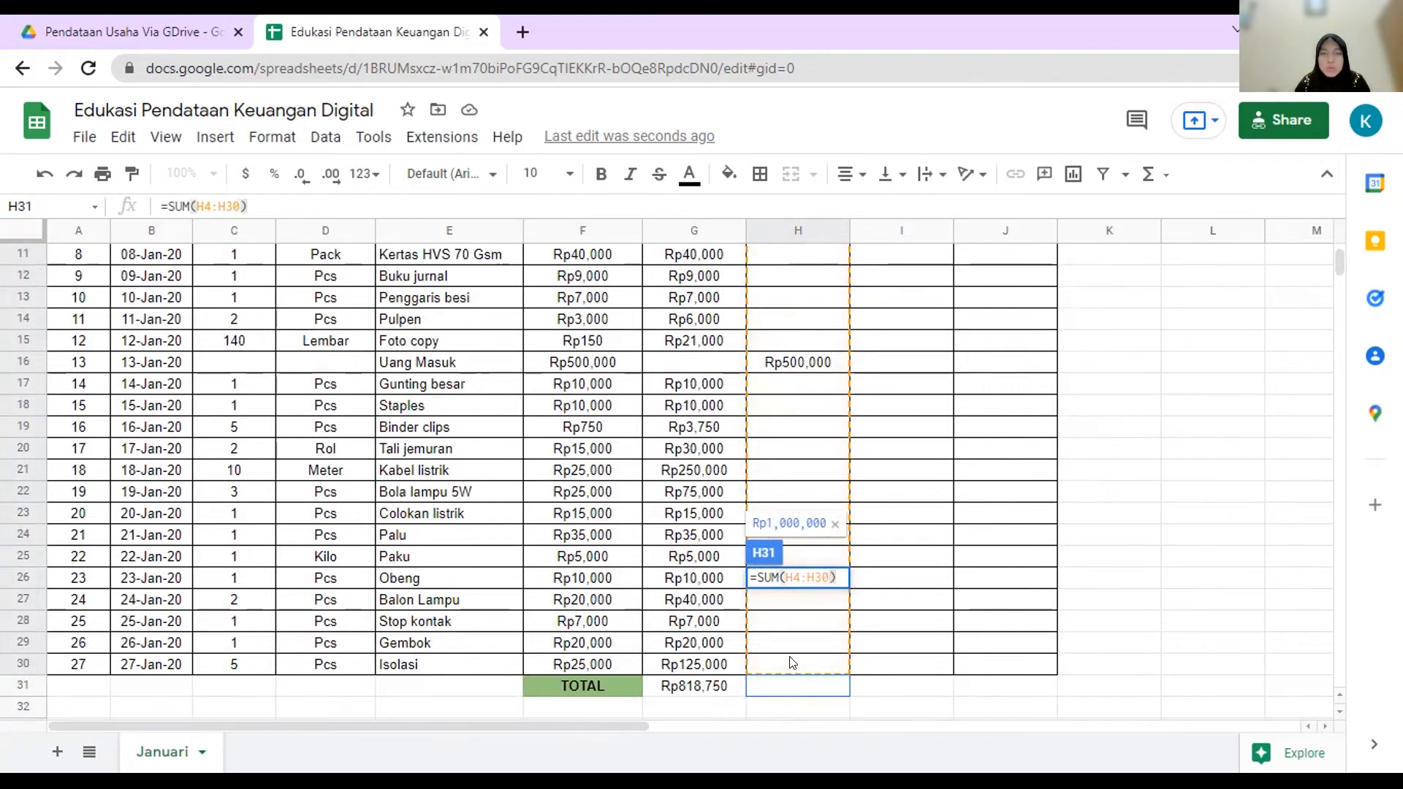
key(Return)
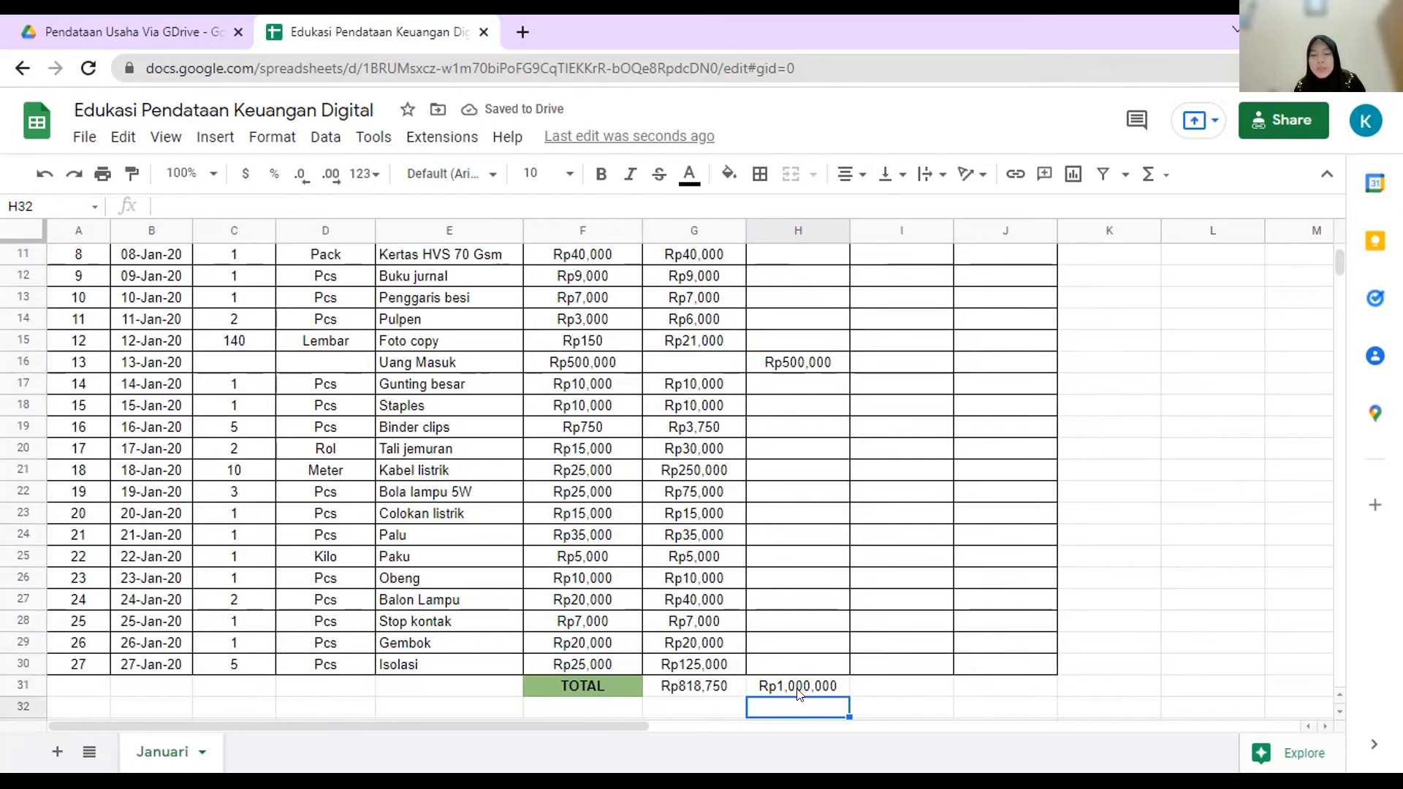
Step: Calculate the closing SALDO in I31 of the TOTAL row as total DEBET minus total KREDIT with =H31-G31
scroll(793, 632, up, 4)
scroll(793, 628, down, 4)
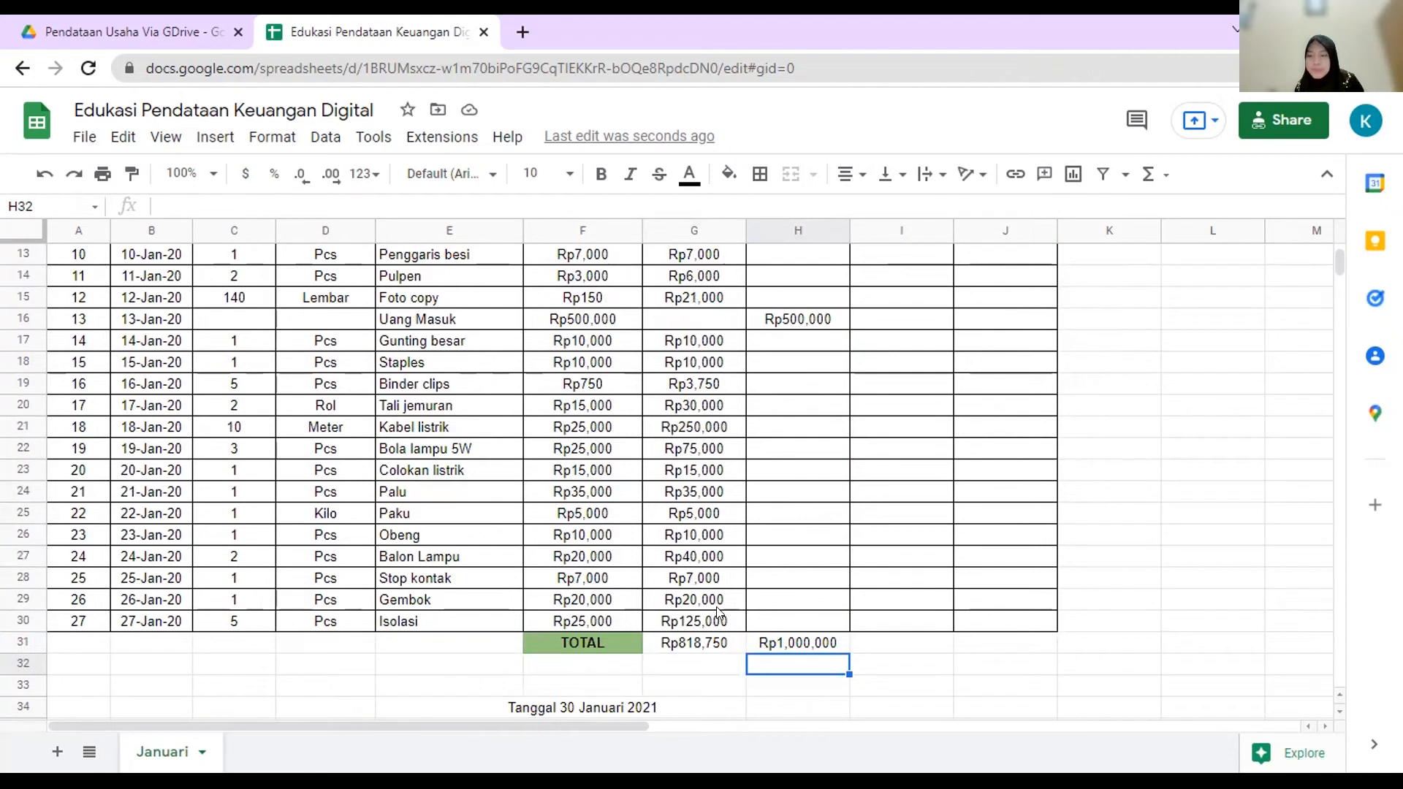
scroll(862, 533, up, 4)
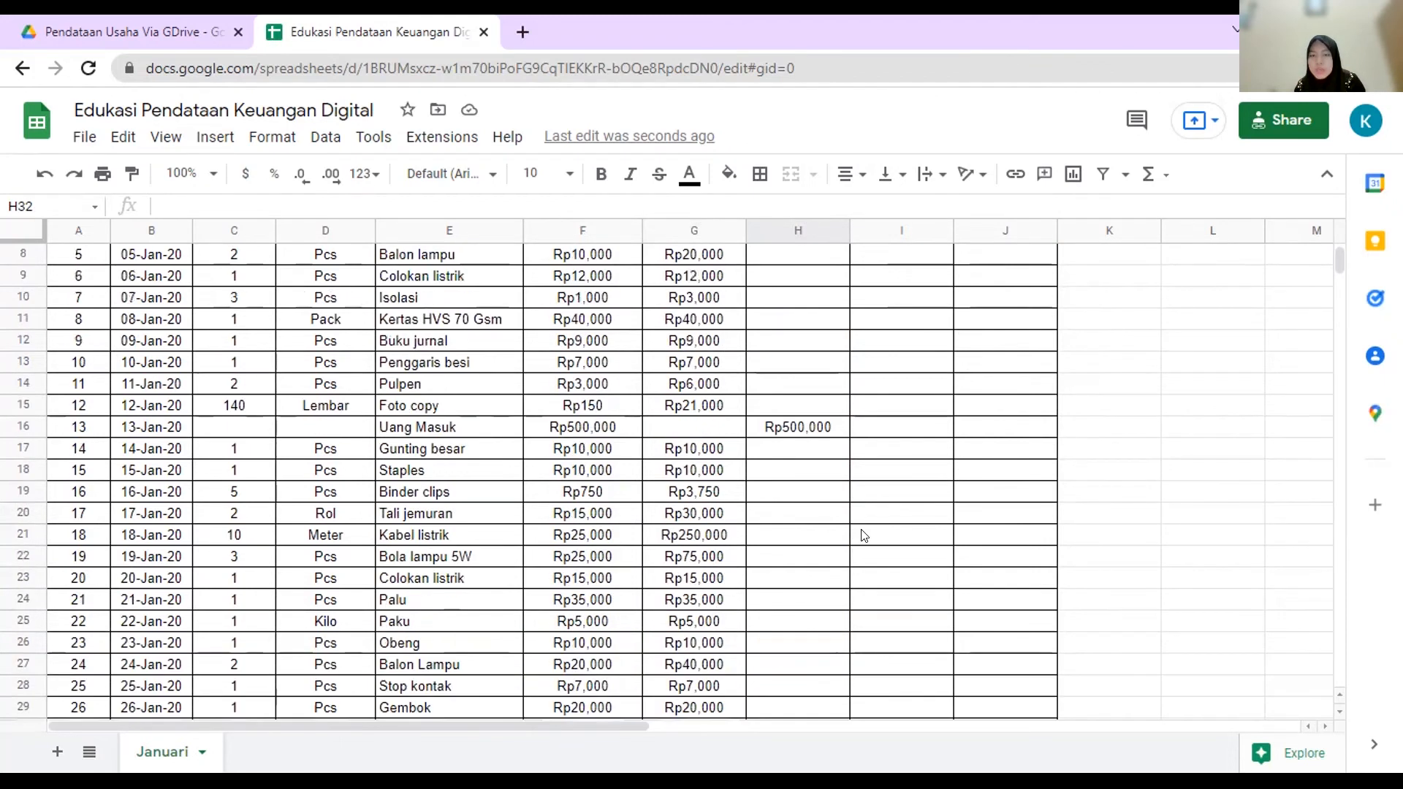
scroll(899, 555, down, 4)
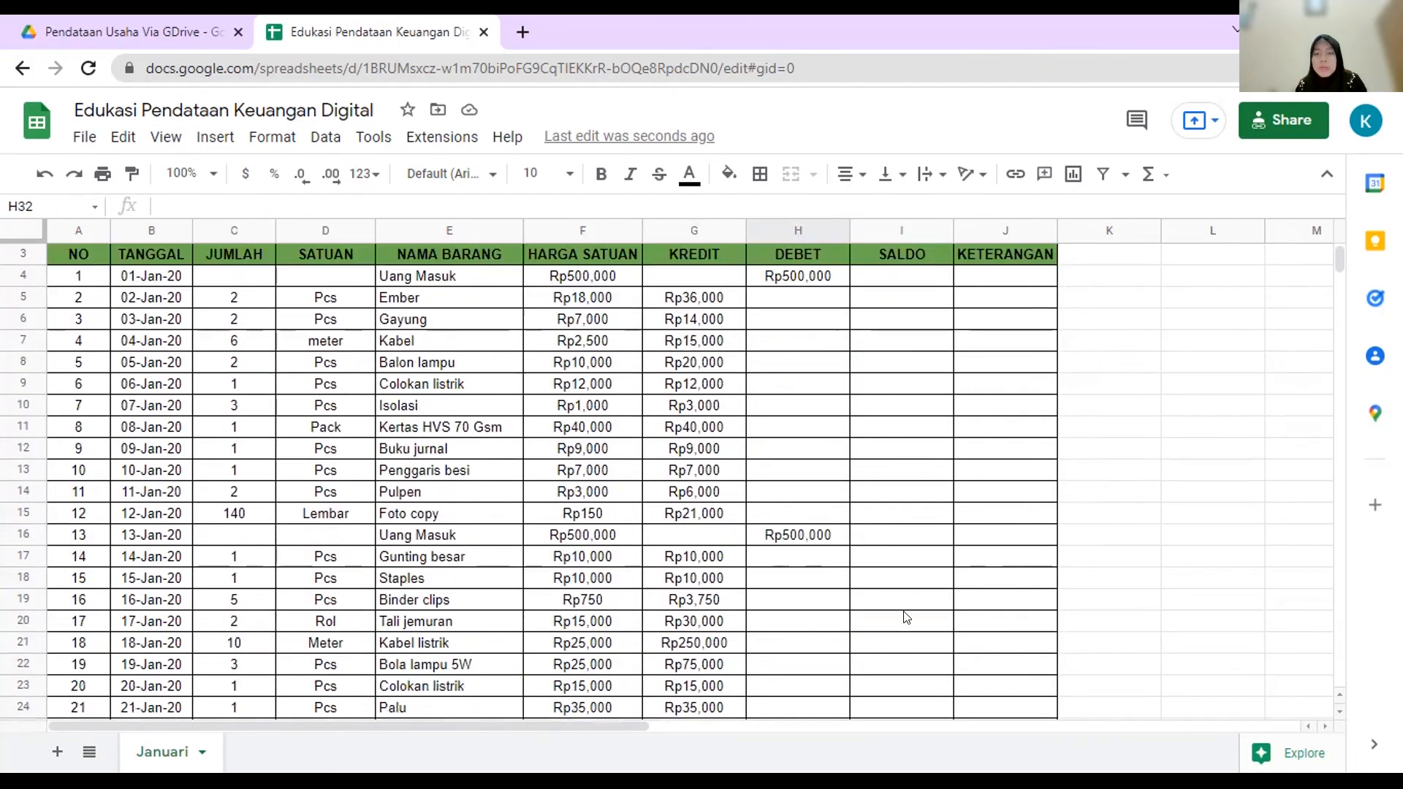
click(877, 642)
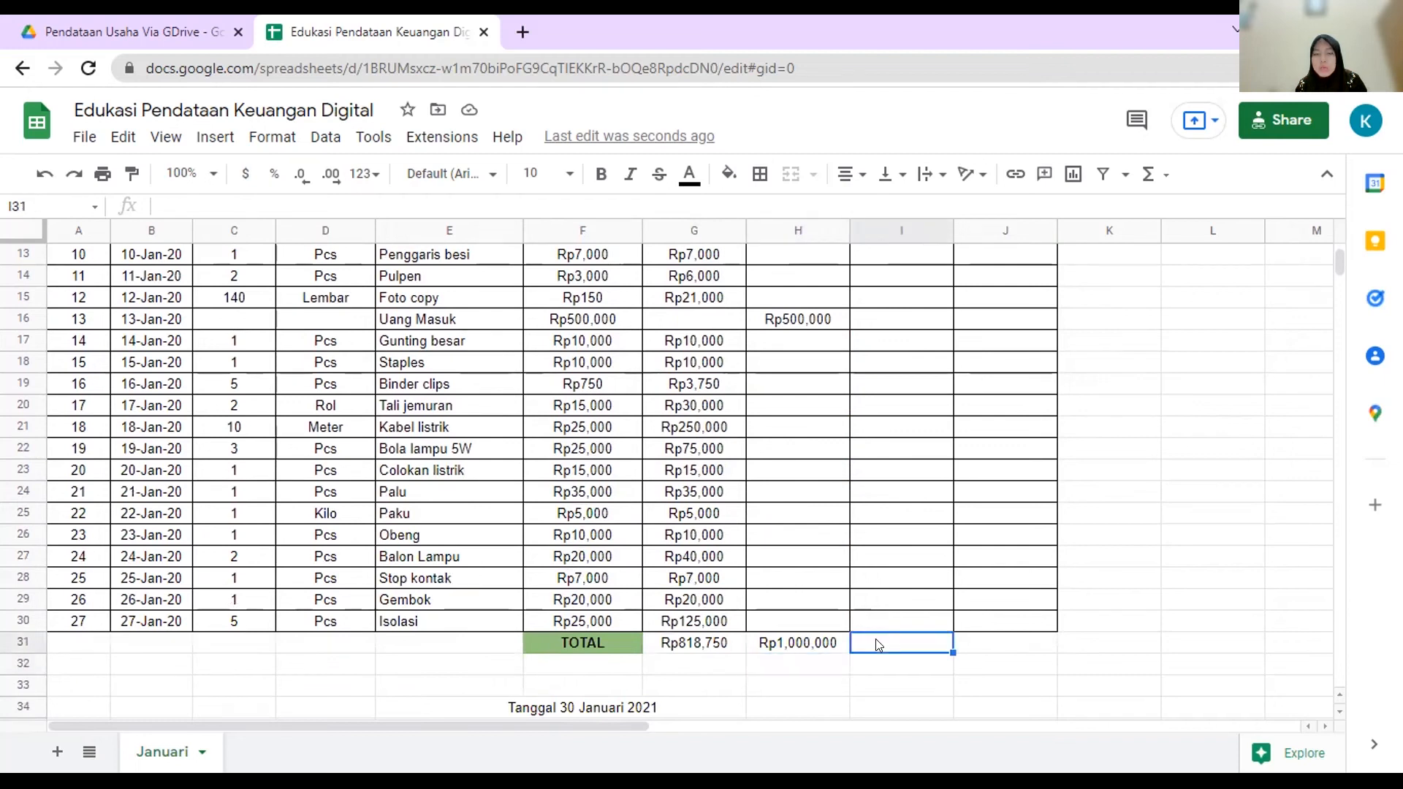
click(809, 643)
click(710, 643)
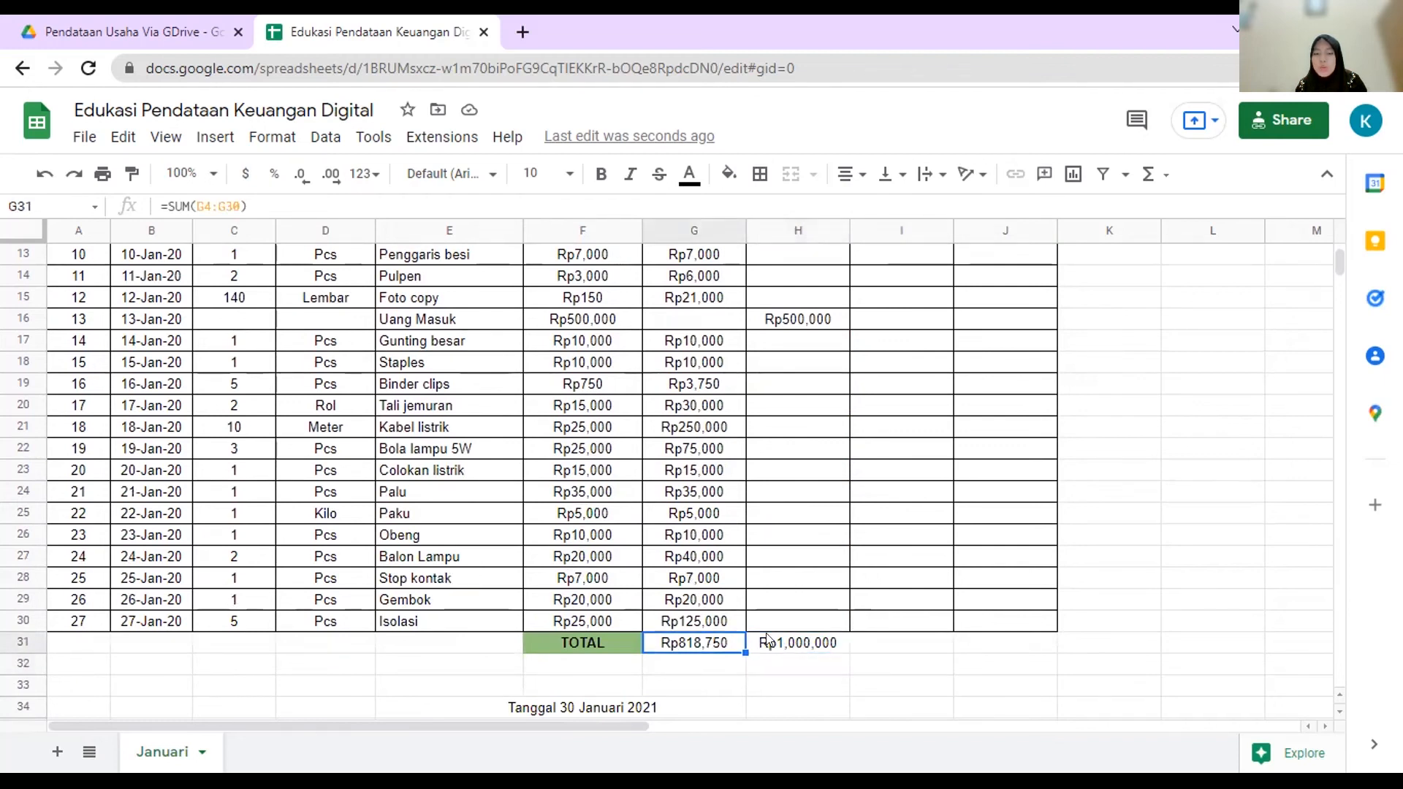
click(862, 640)
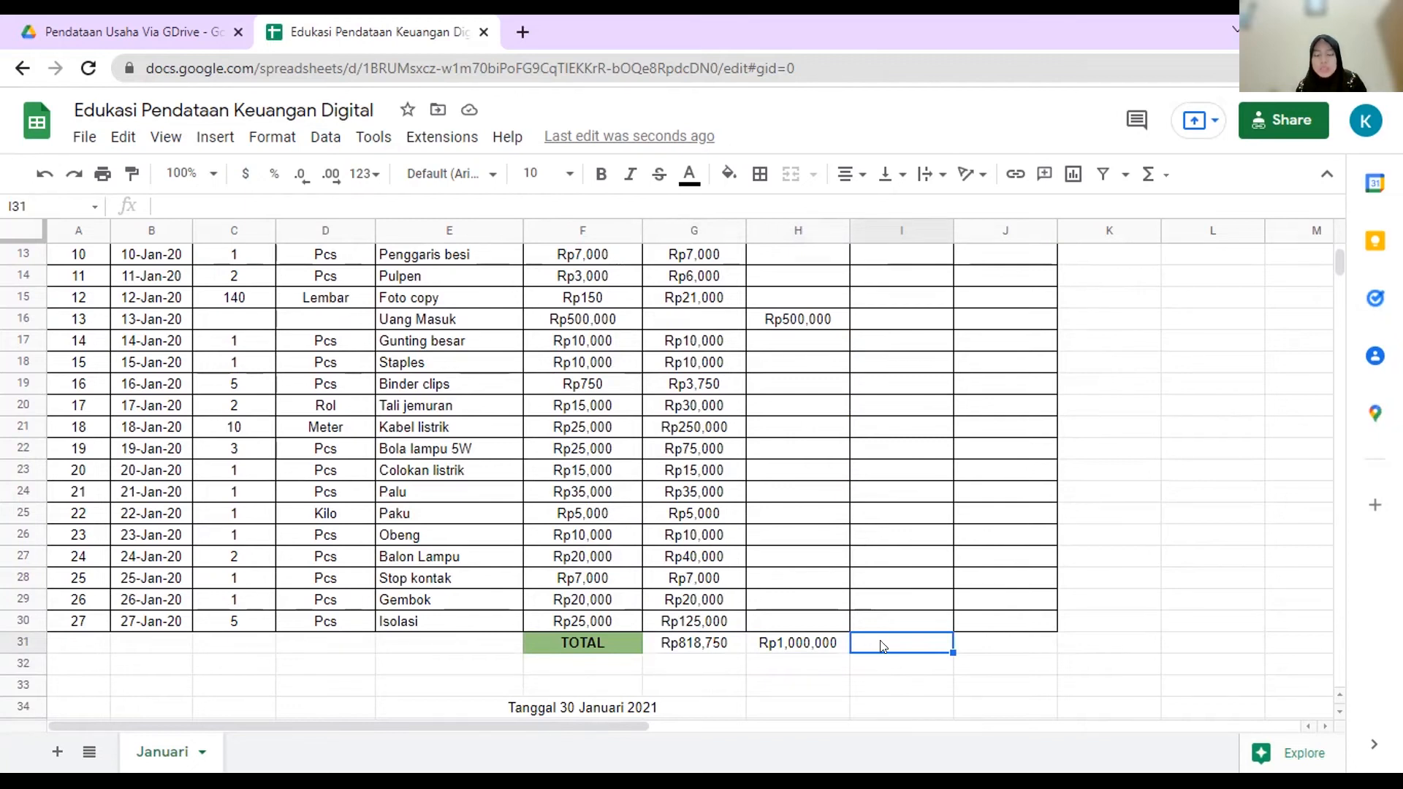
text(=)
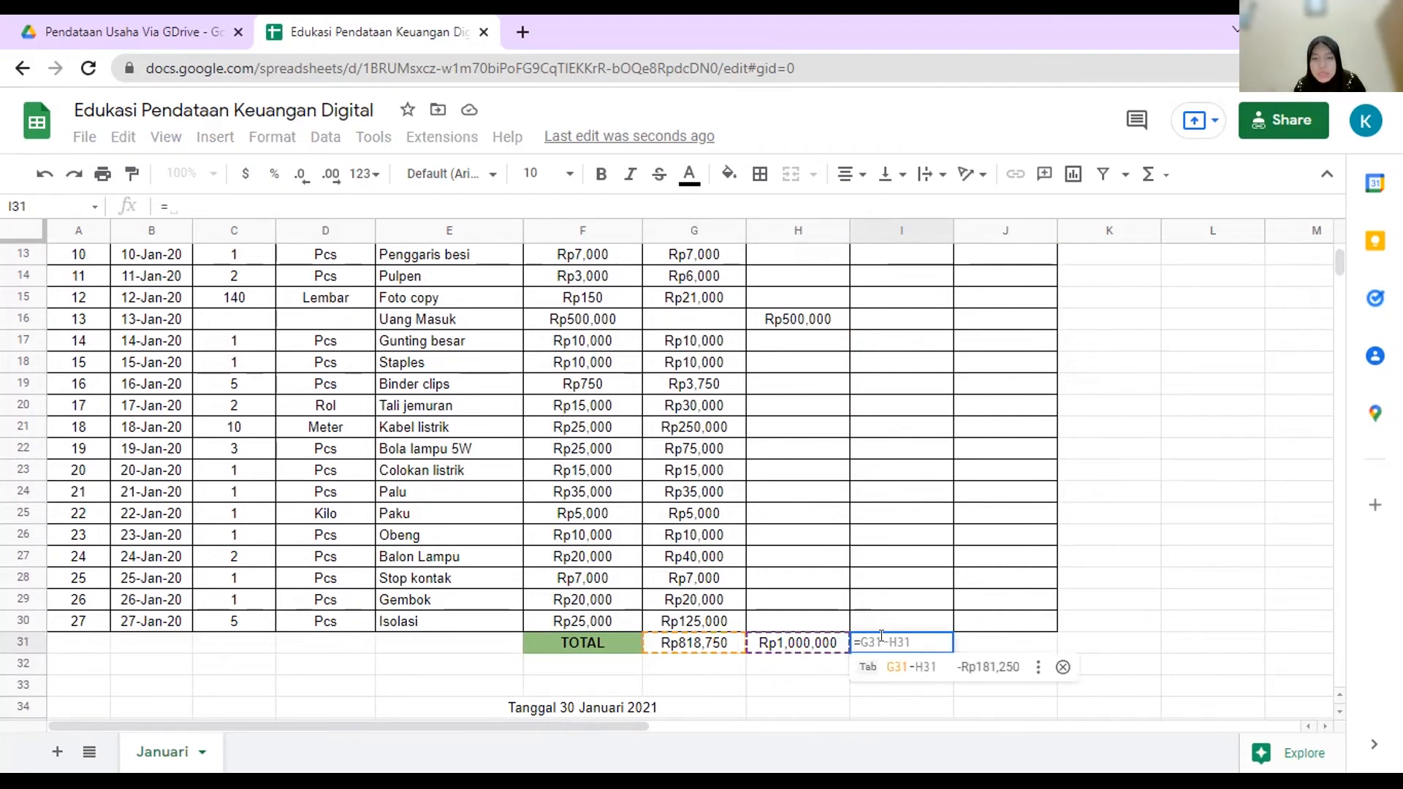
click(791, 639)
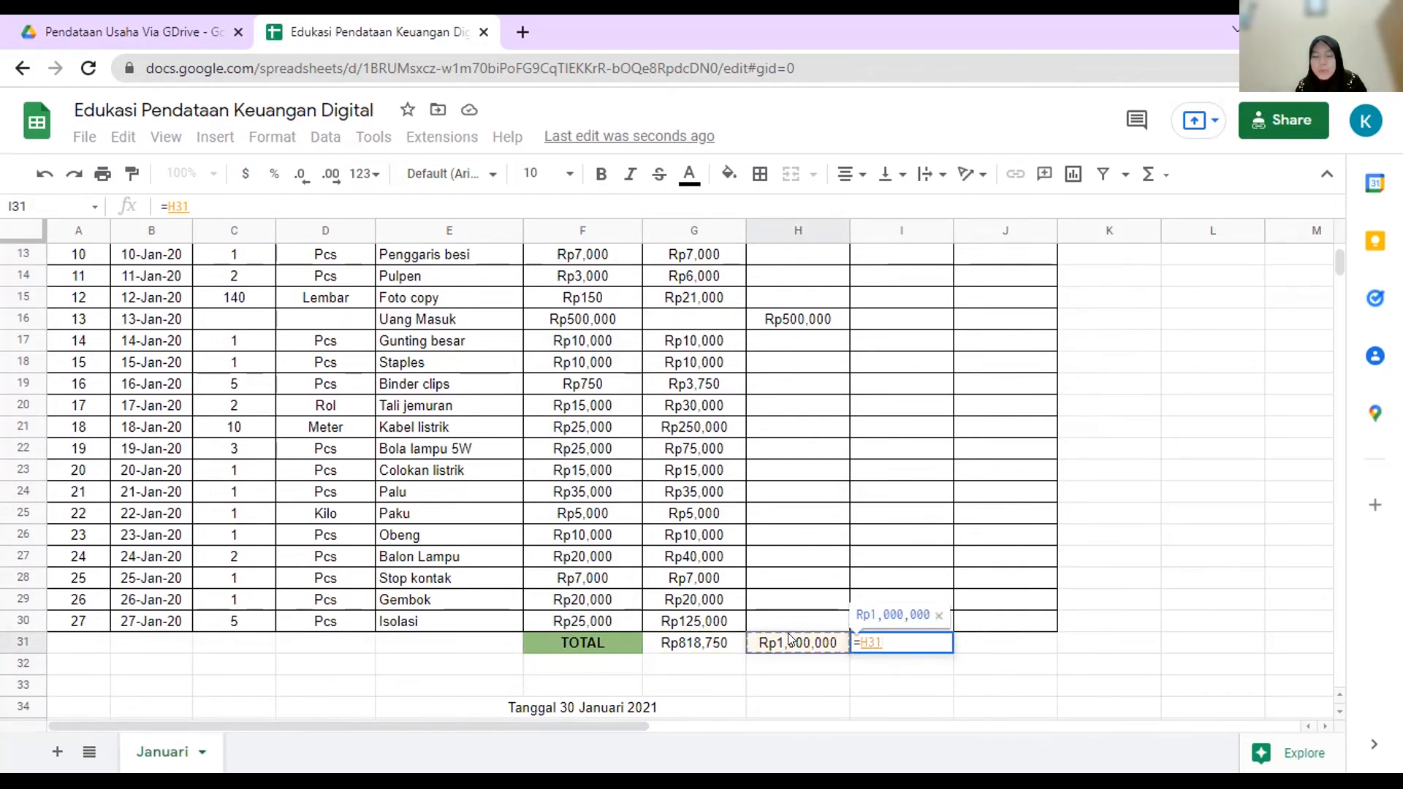
text(-)
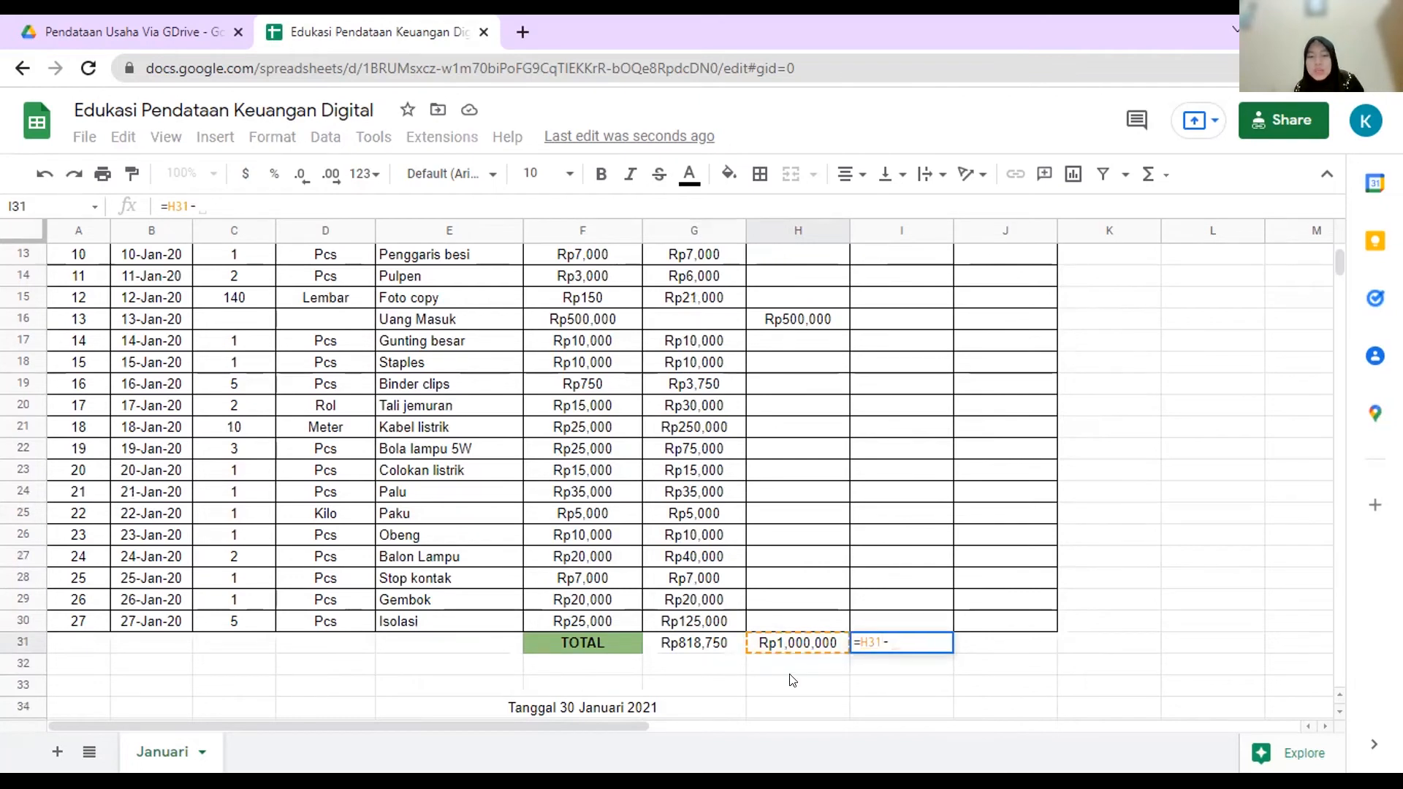
click(707, 643)
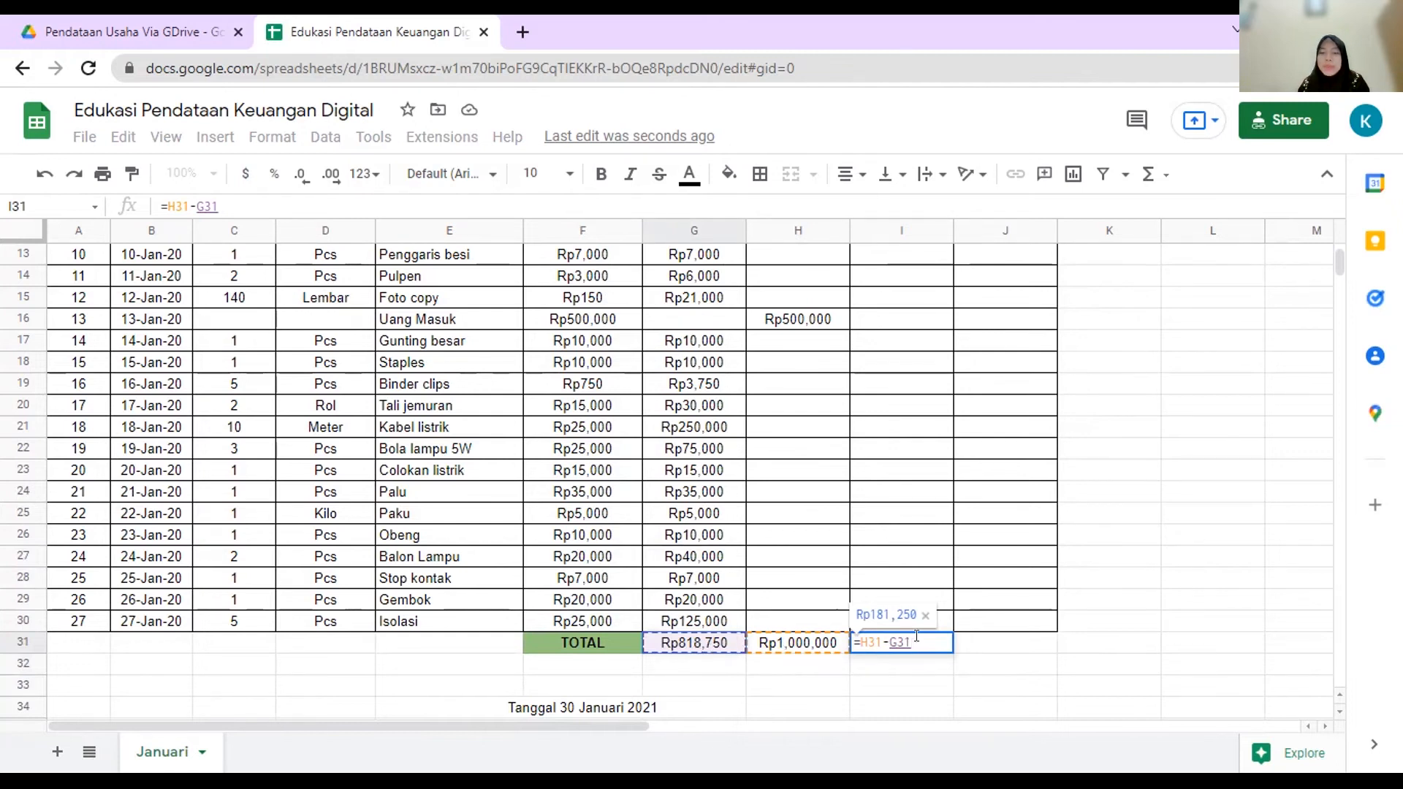
key(Return)
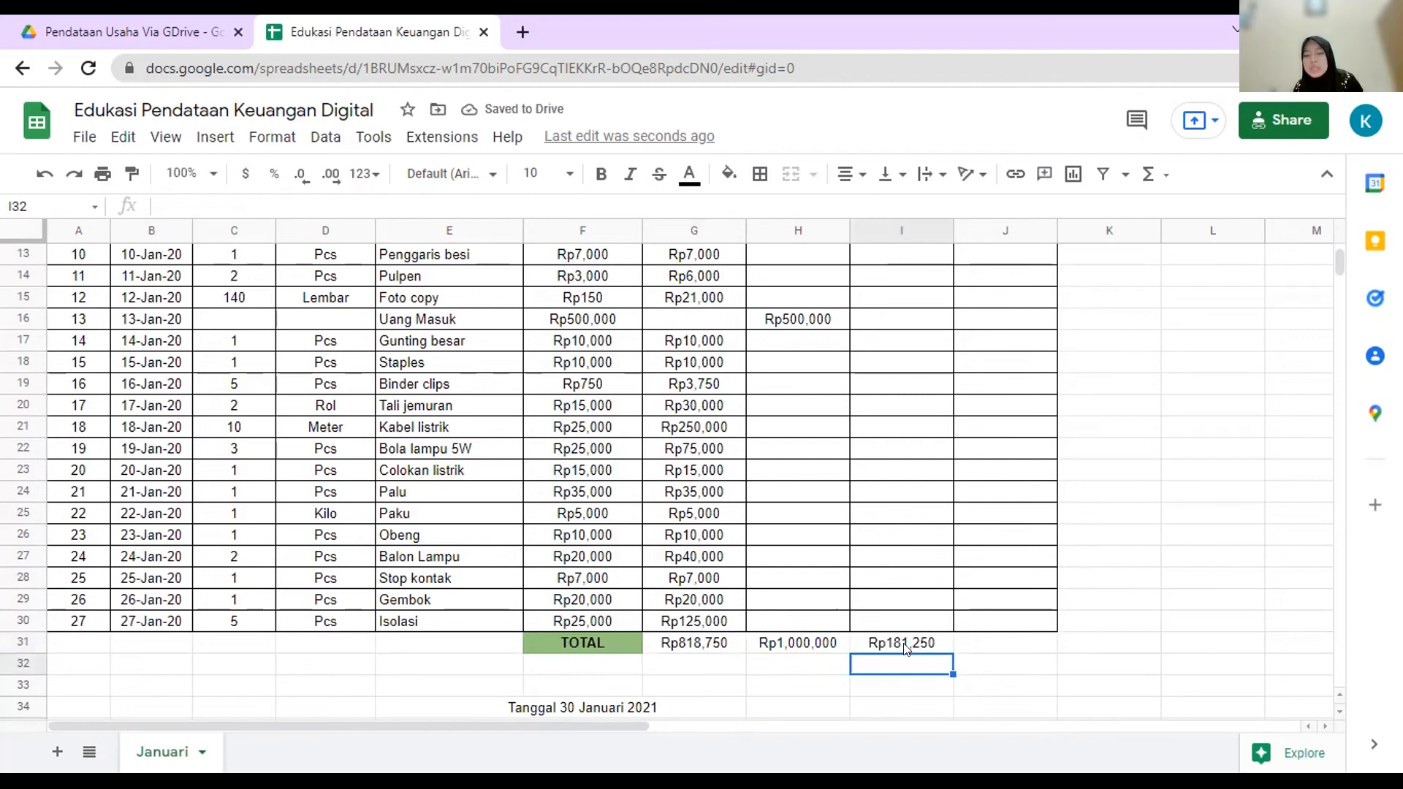
click(915, 648)
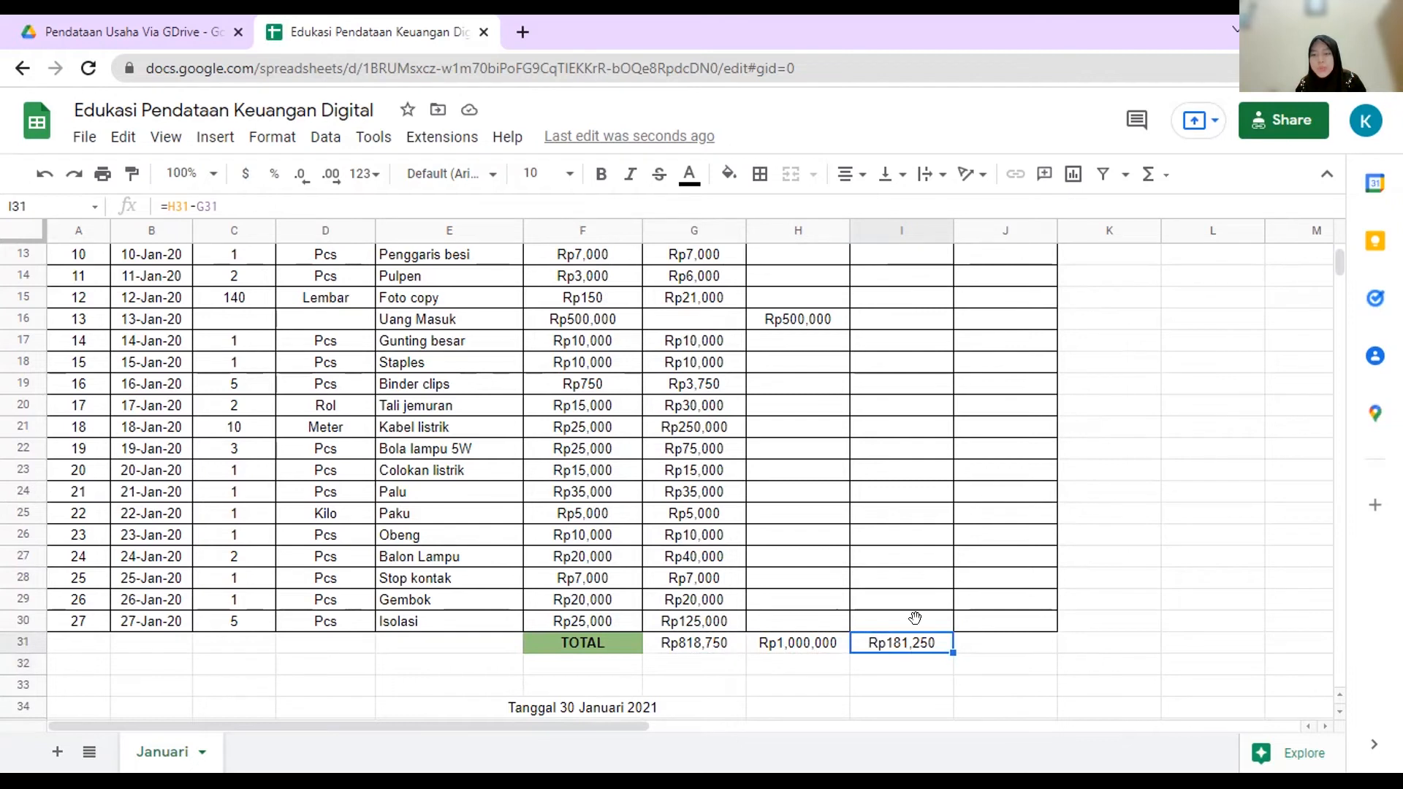
scroll(881, 553, up, 4)
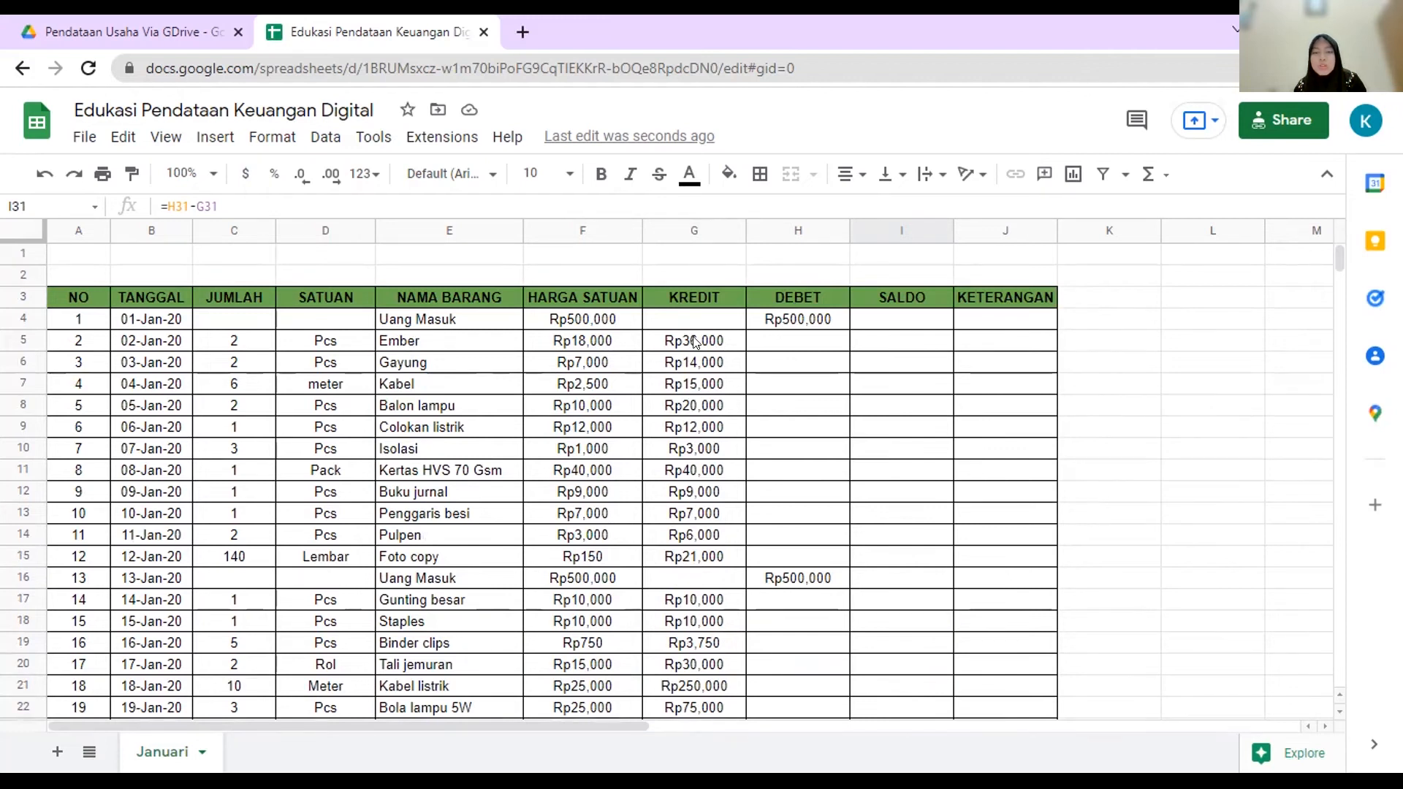
click(890, 322)
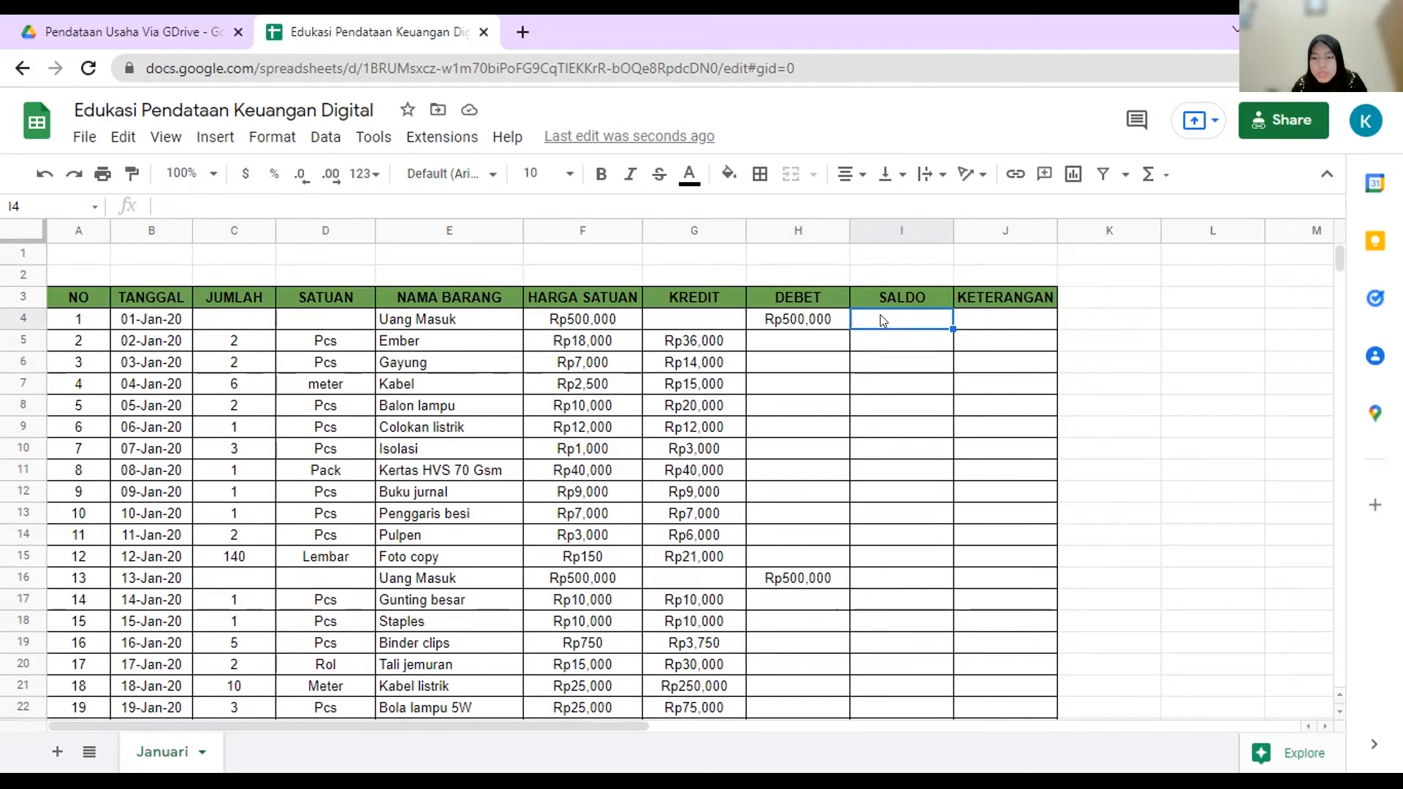
text(=)
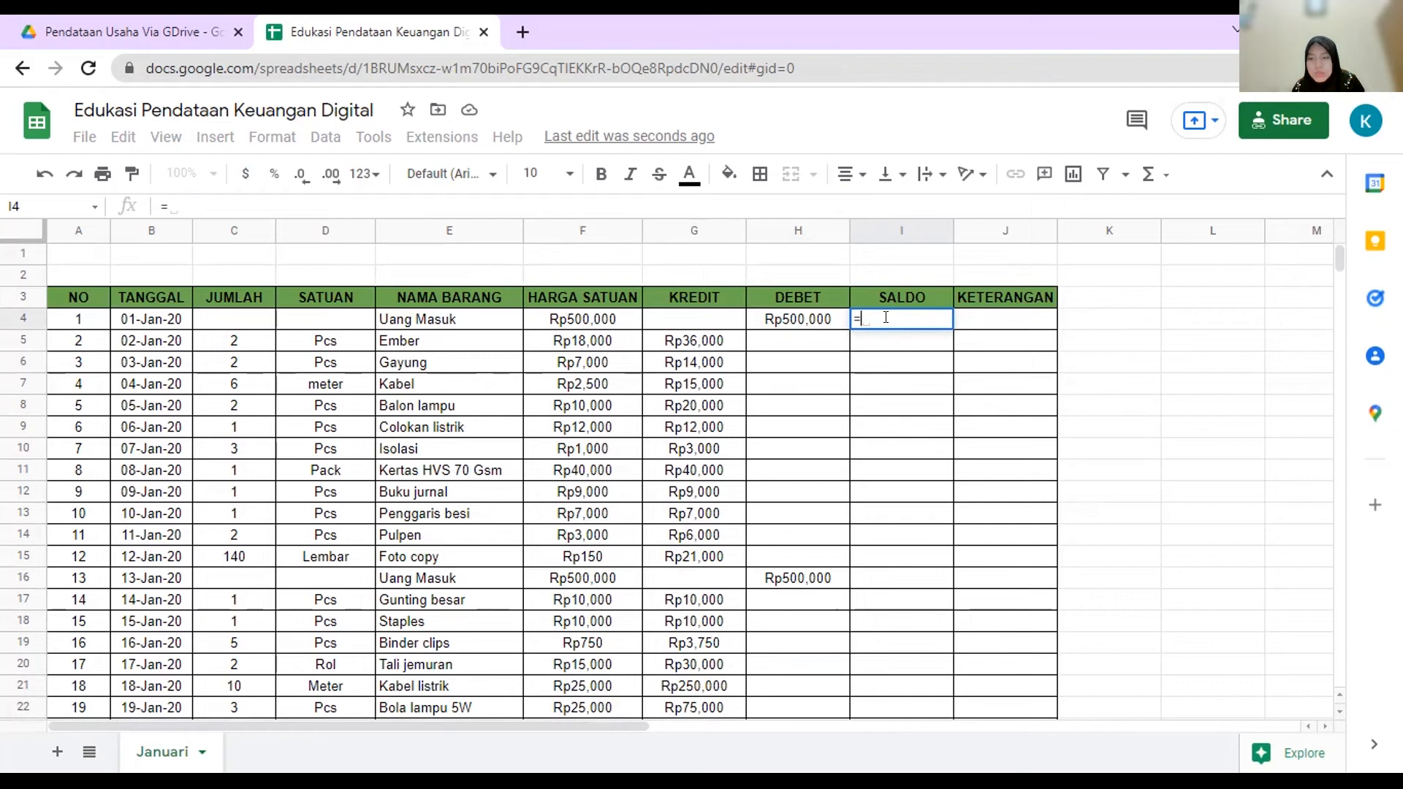
click(890, 341)
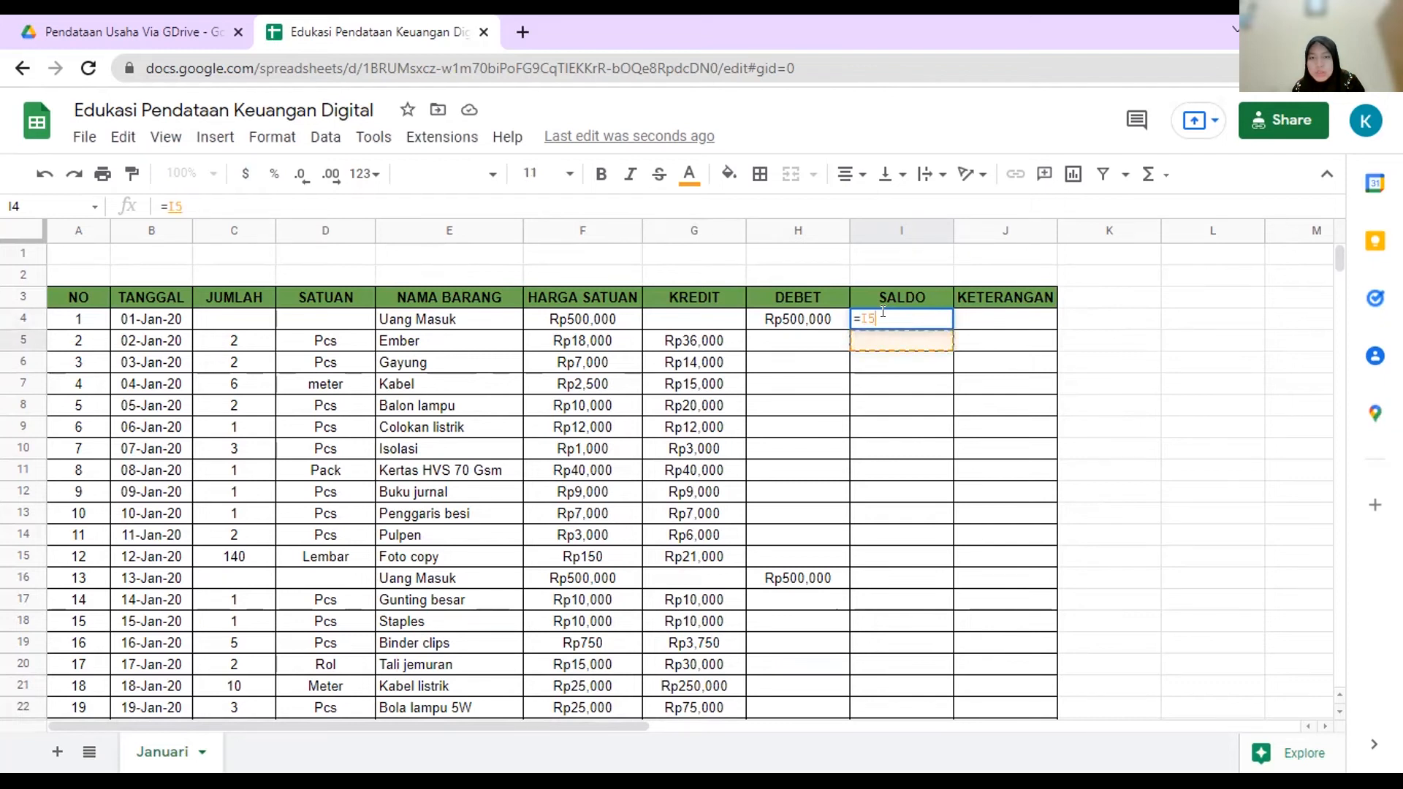
key(BackSpace)
key(BackSpace)
key(BackSpace)
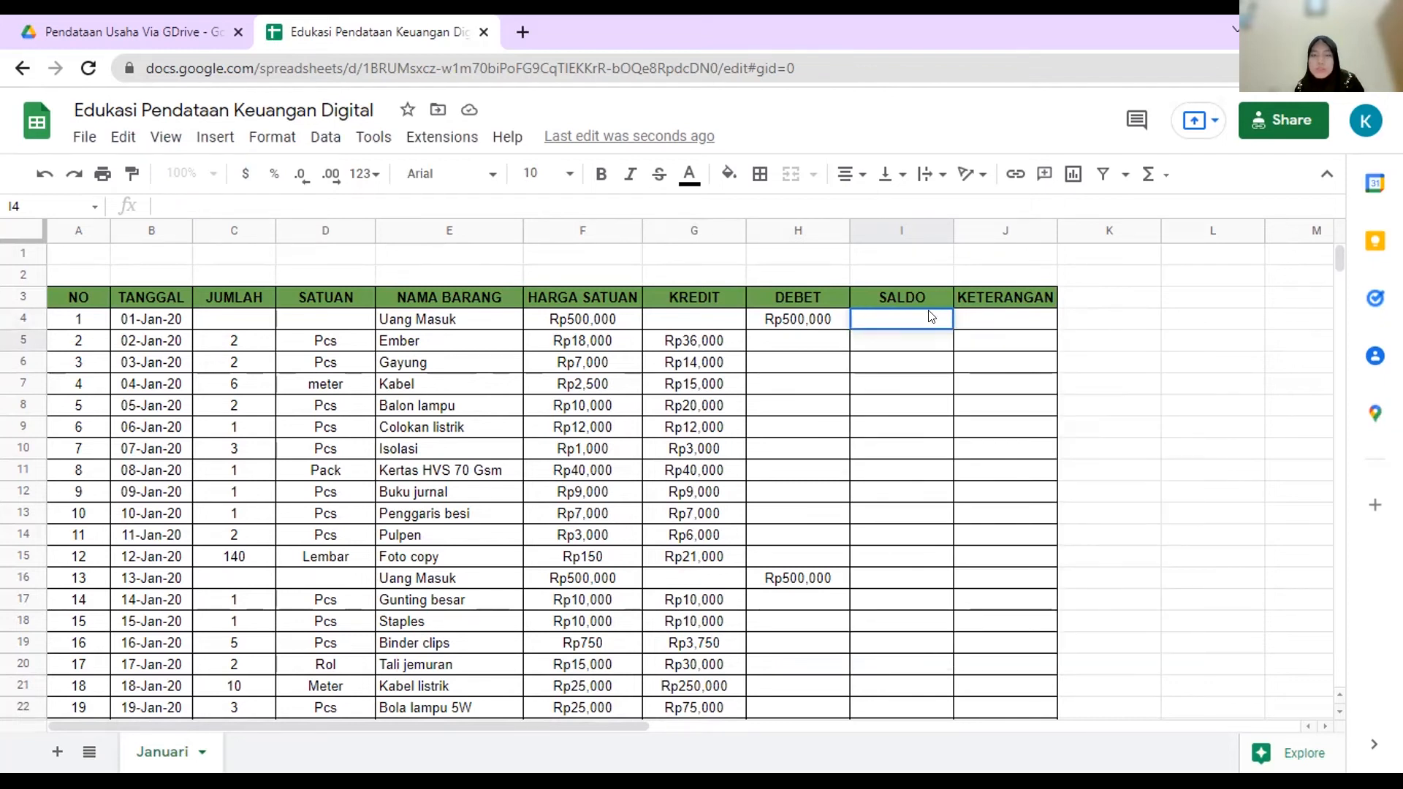
click(931, 342)
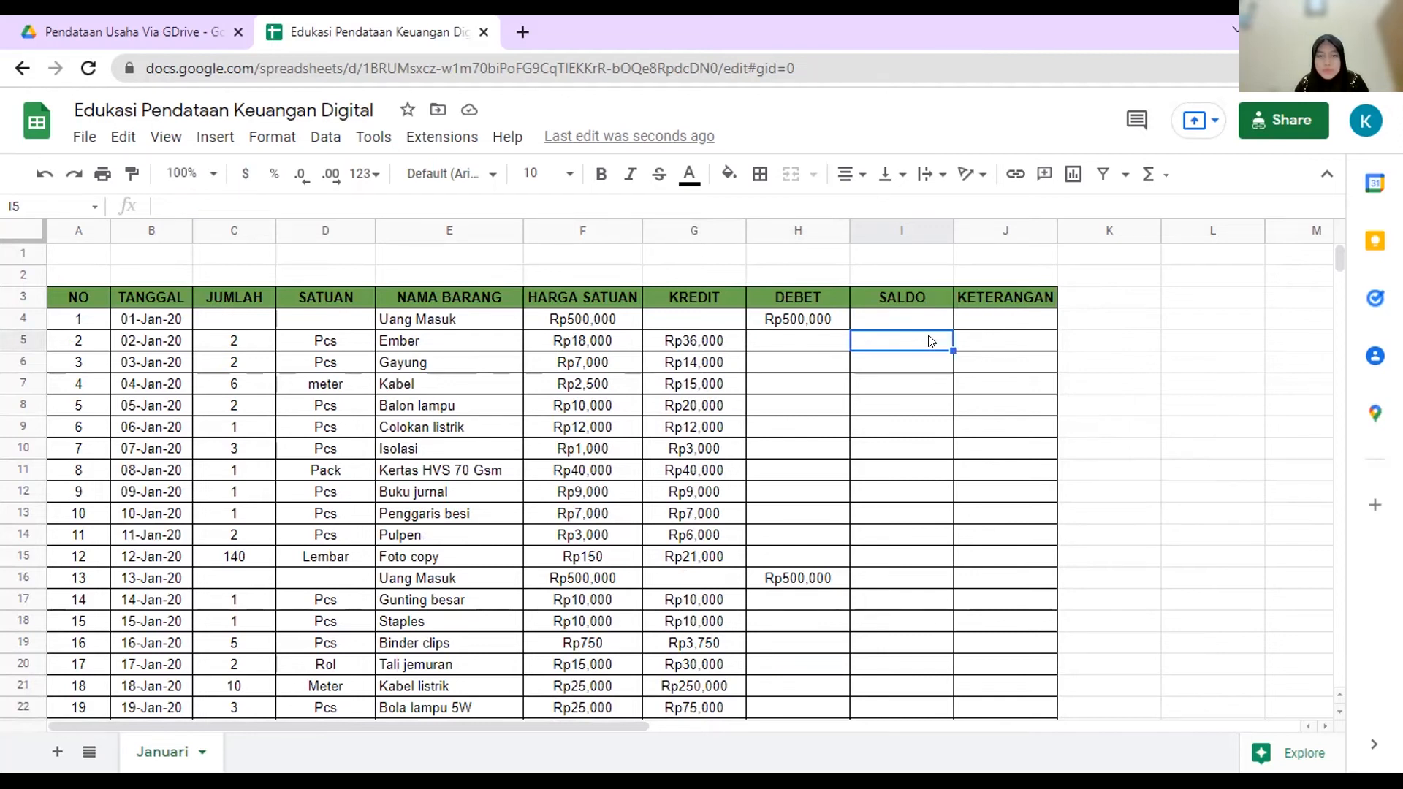
Step: Fill the opening SALDO cell I4 for the first Uang Masuk with the formula =H4
click(898, 322)
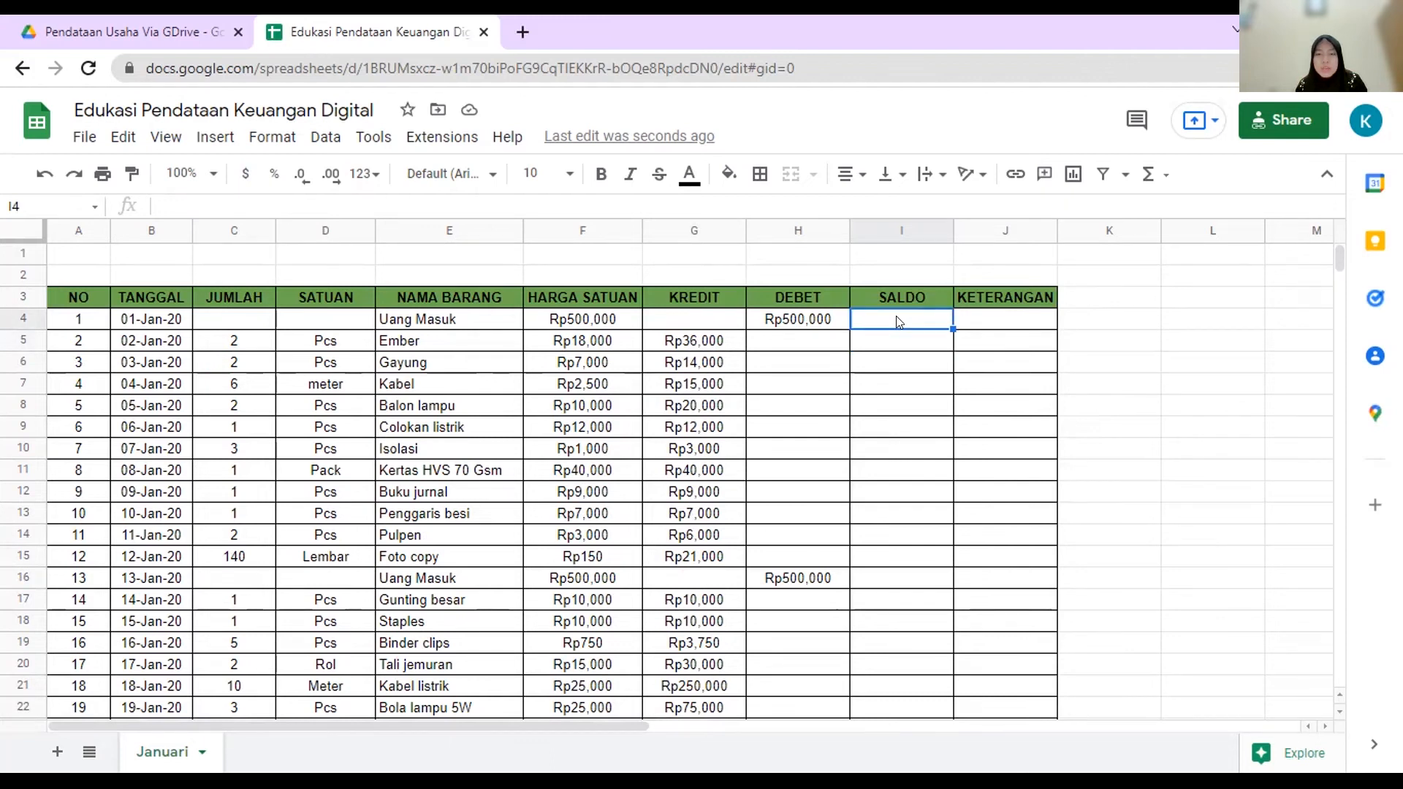
text(=H4)
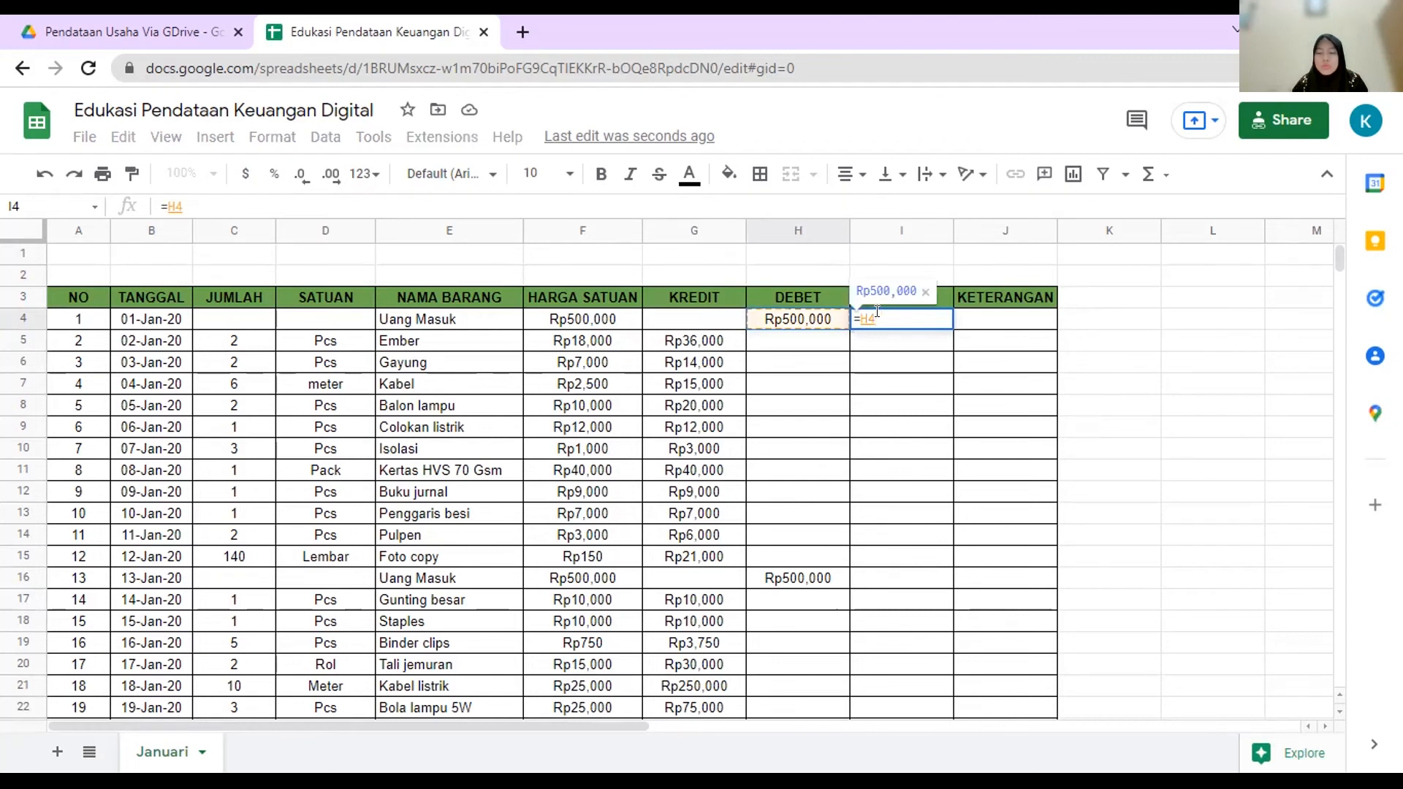
key(Return)
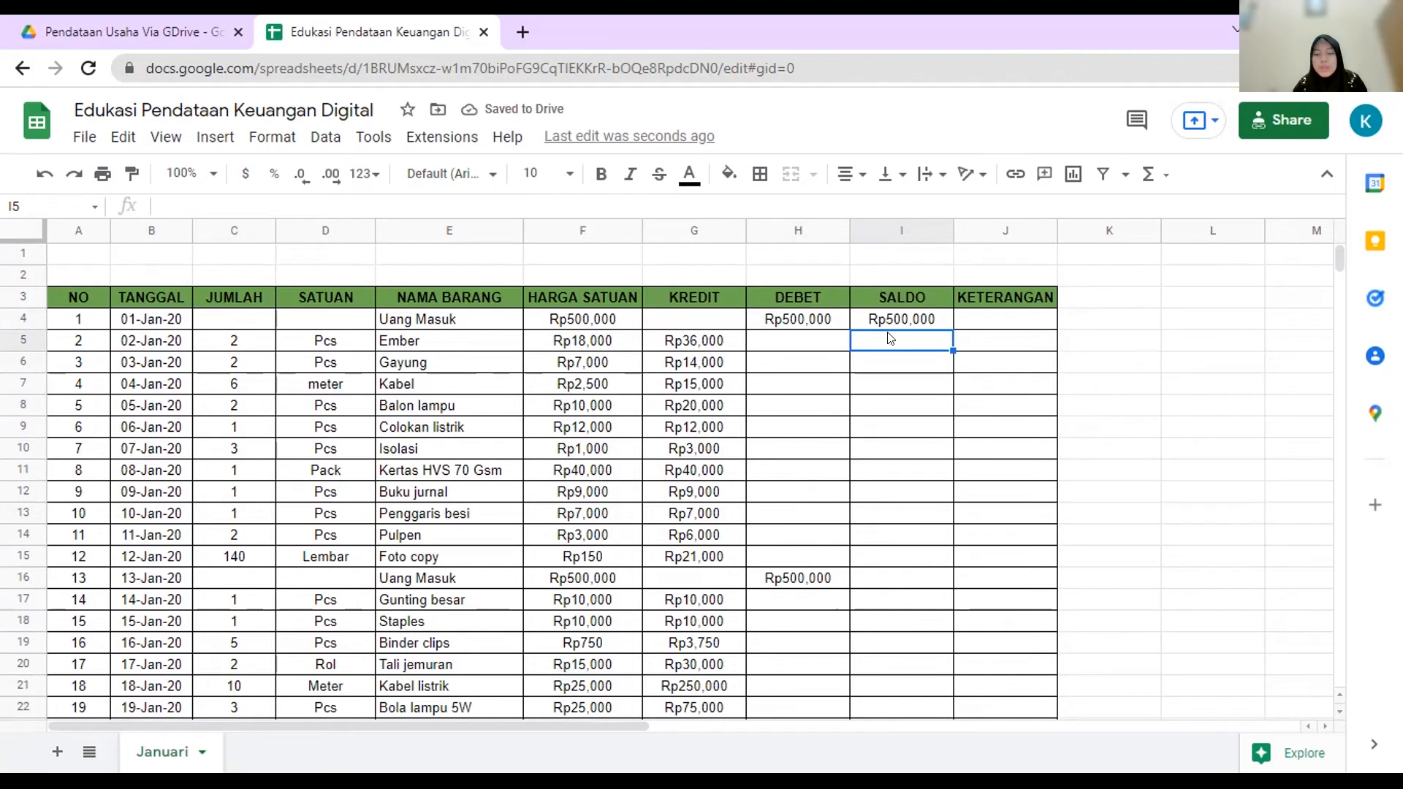
Step: Fill SALDO cell I5 for Ember with the running balance formula =I4-G5+H5
text(=)
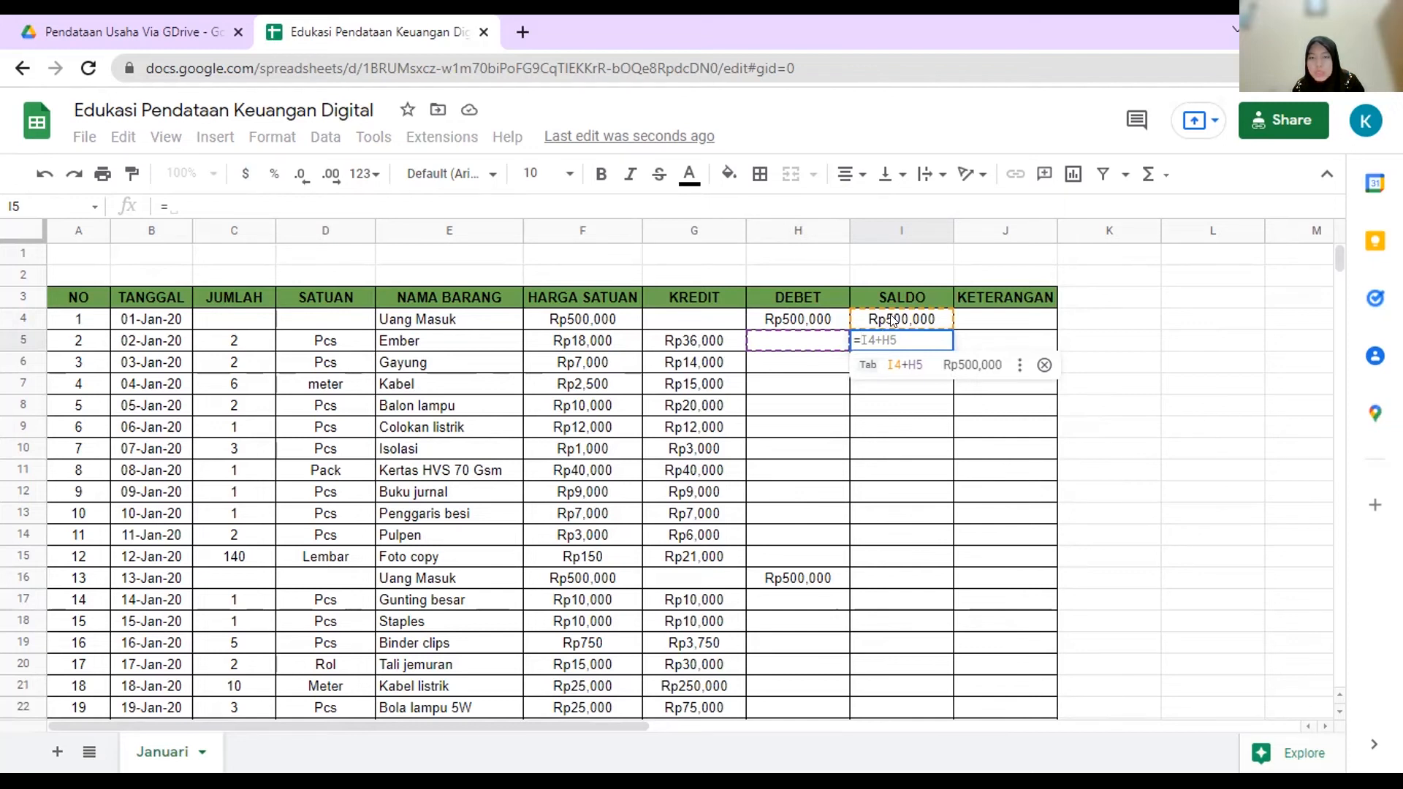
click(893, 319)
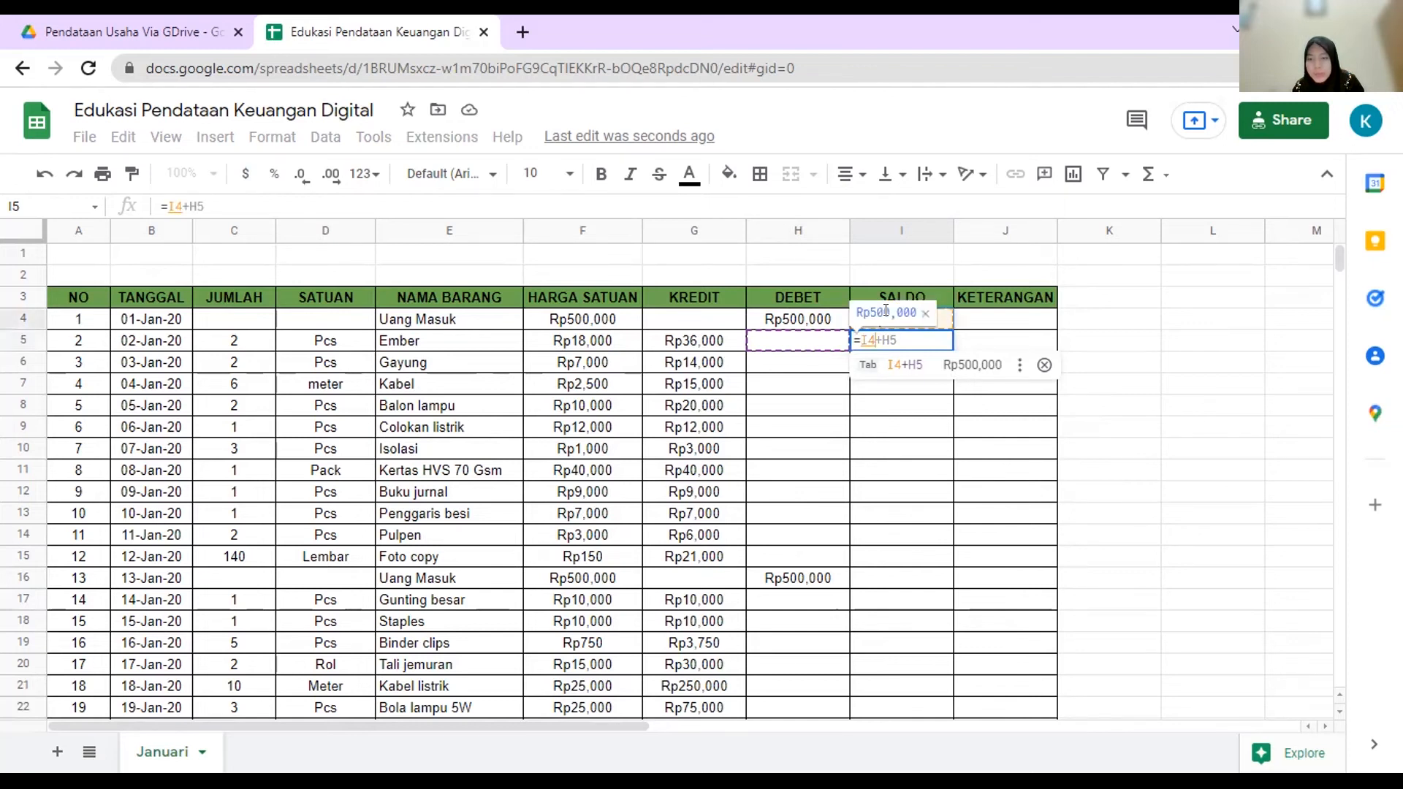
text(-)
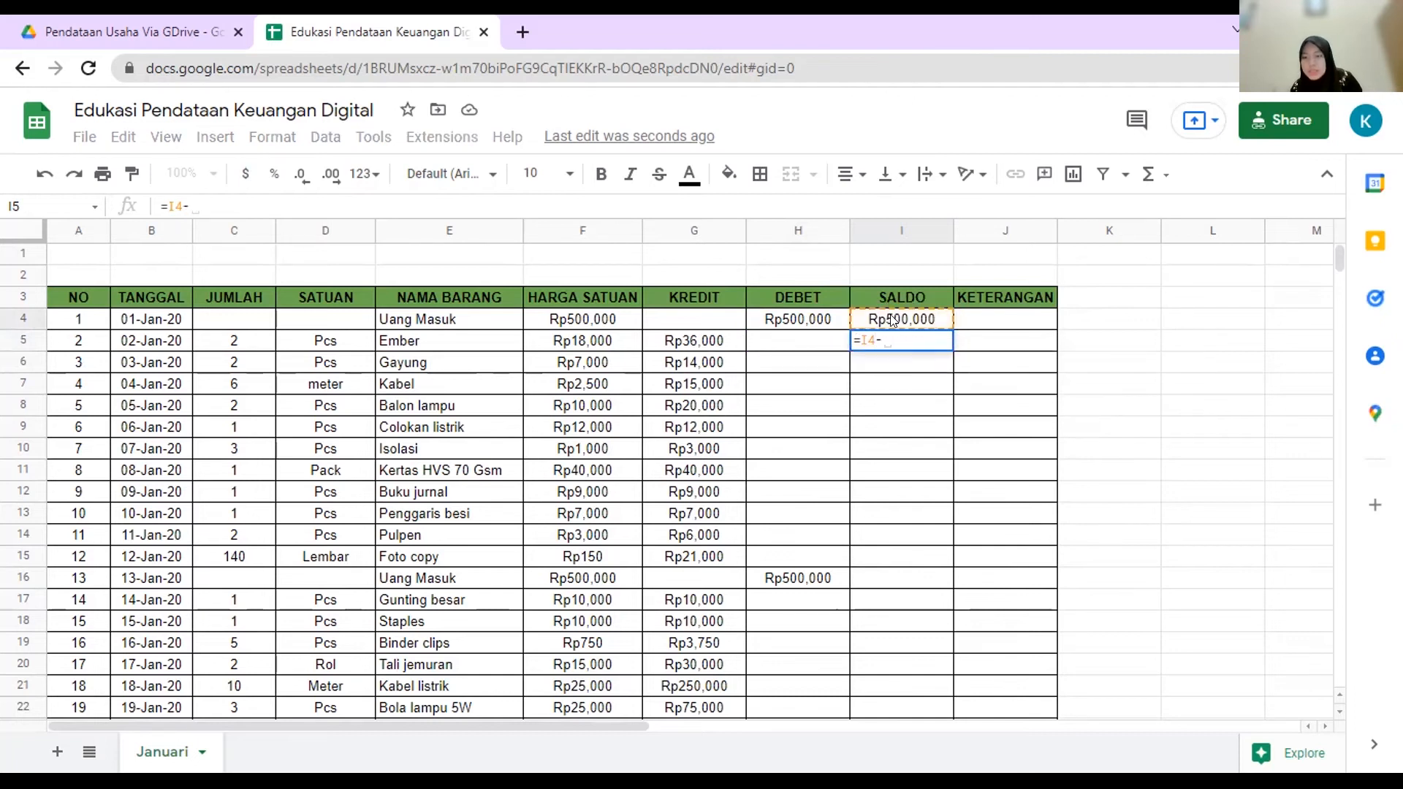
click(684, 342)
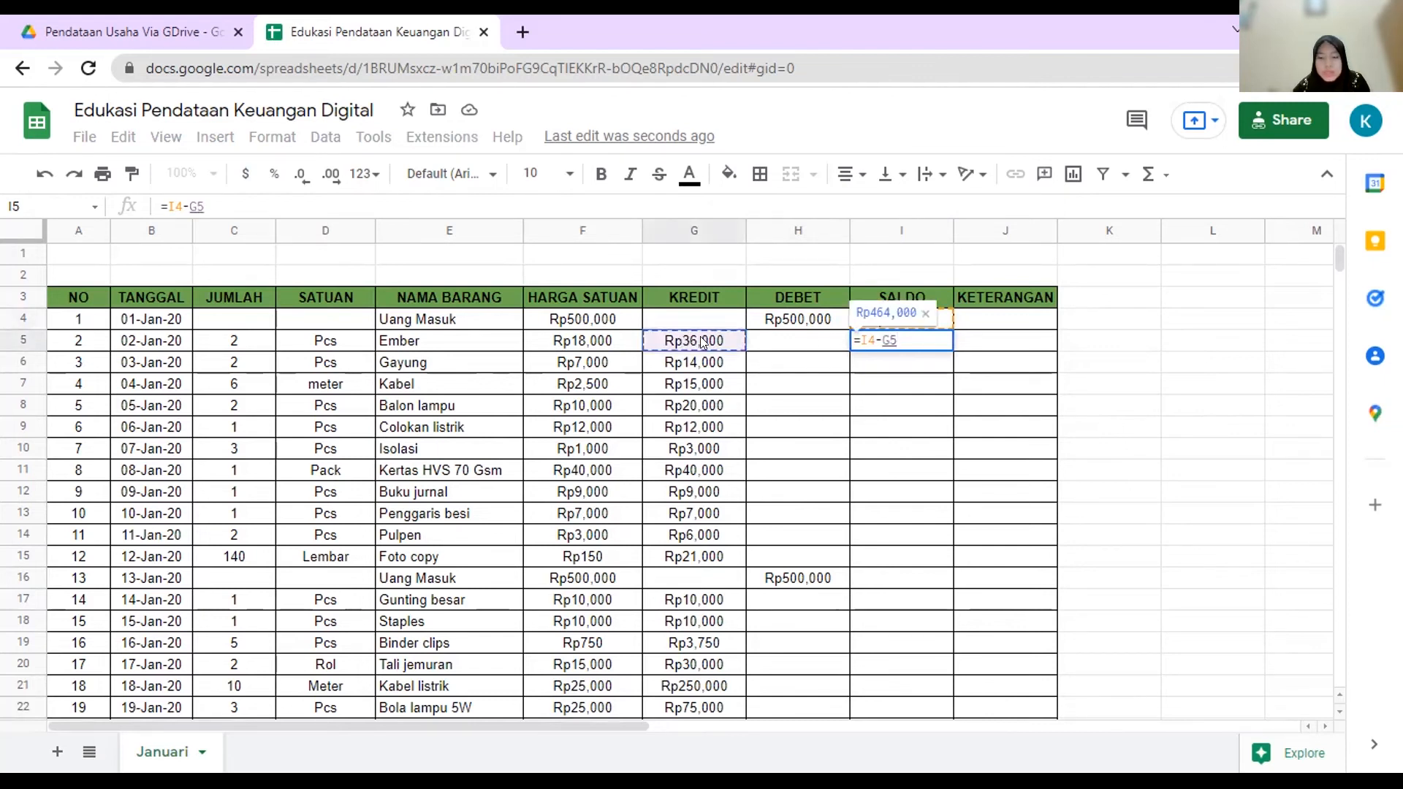
text(+)
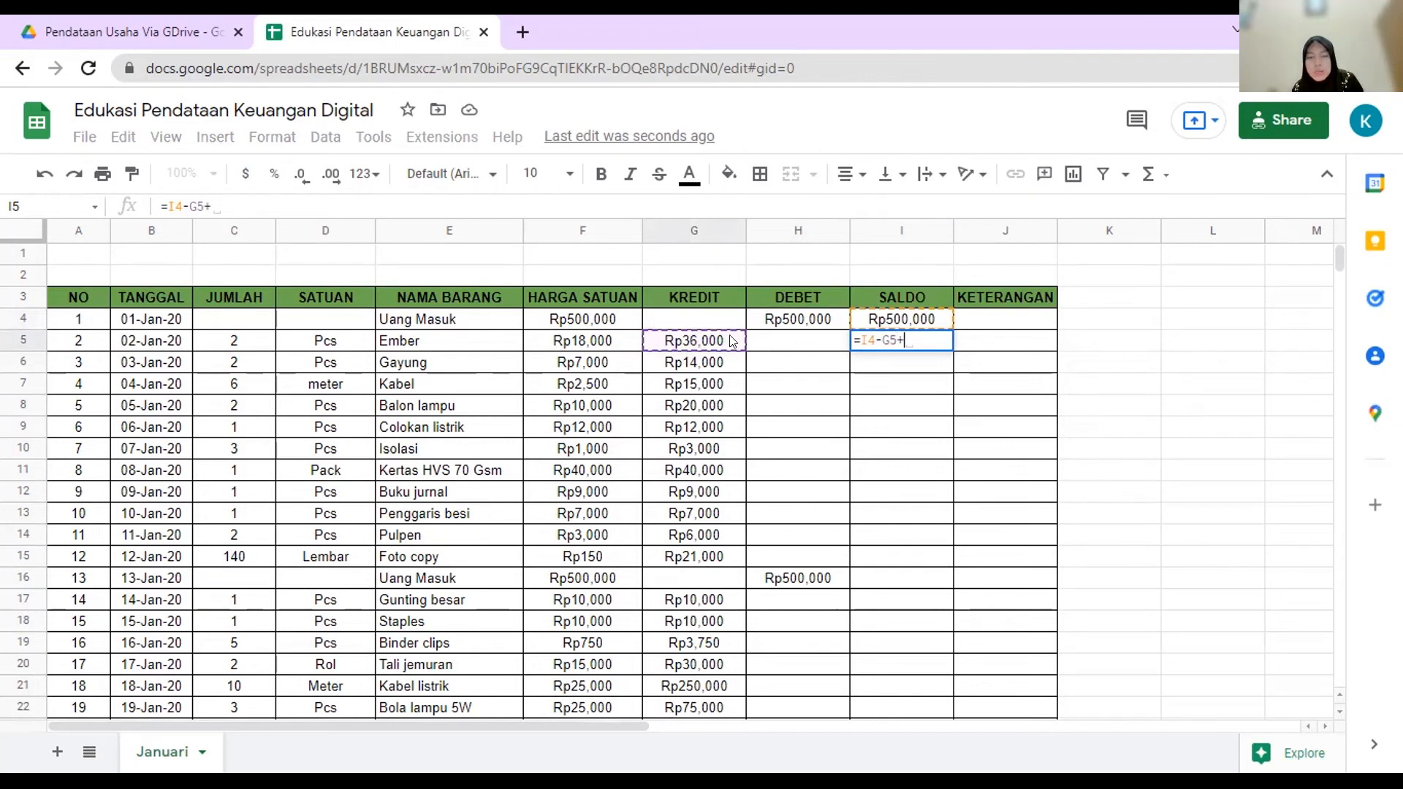
click(781, 339)
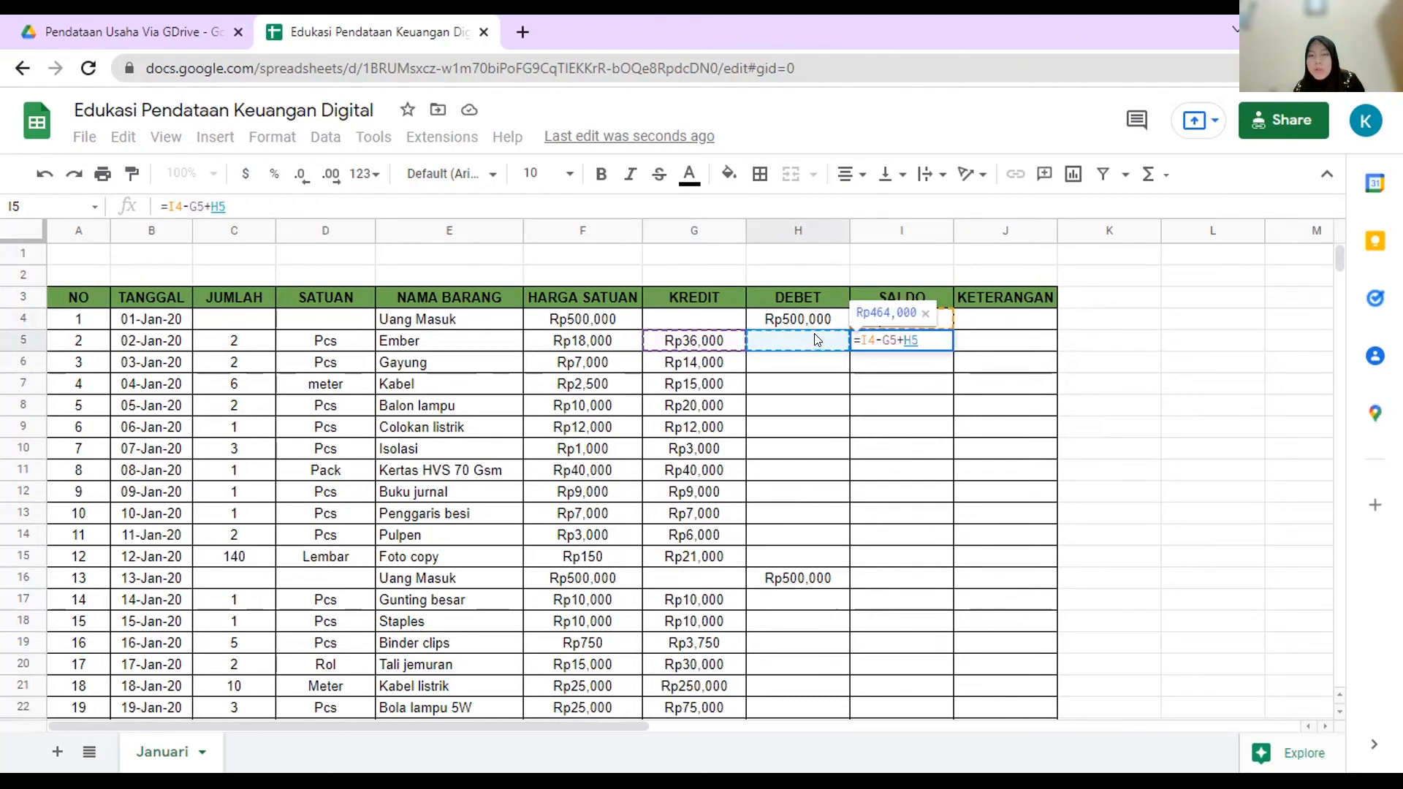
key(Return)
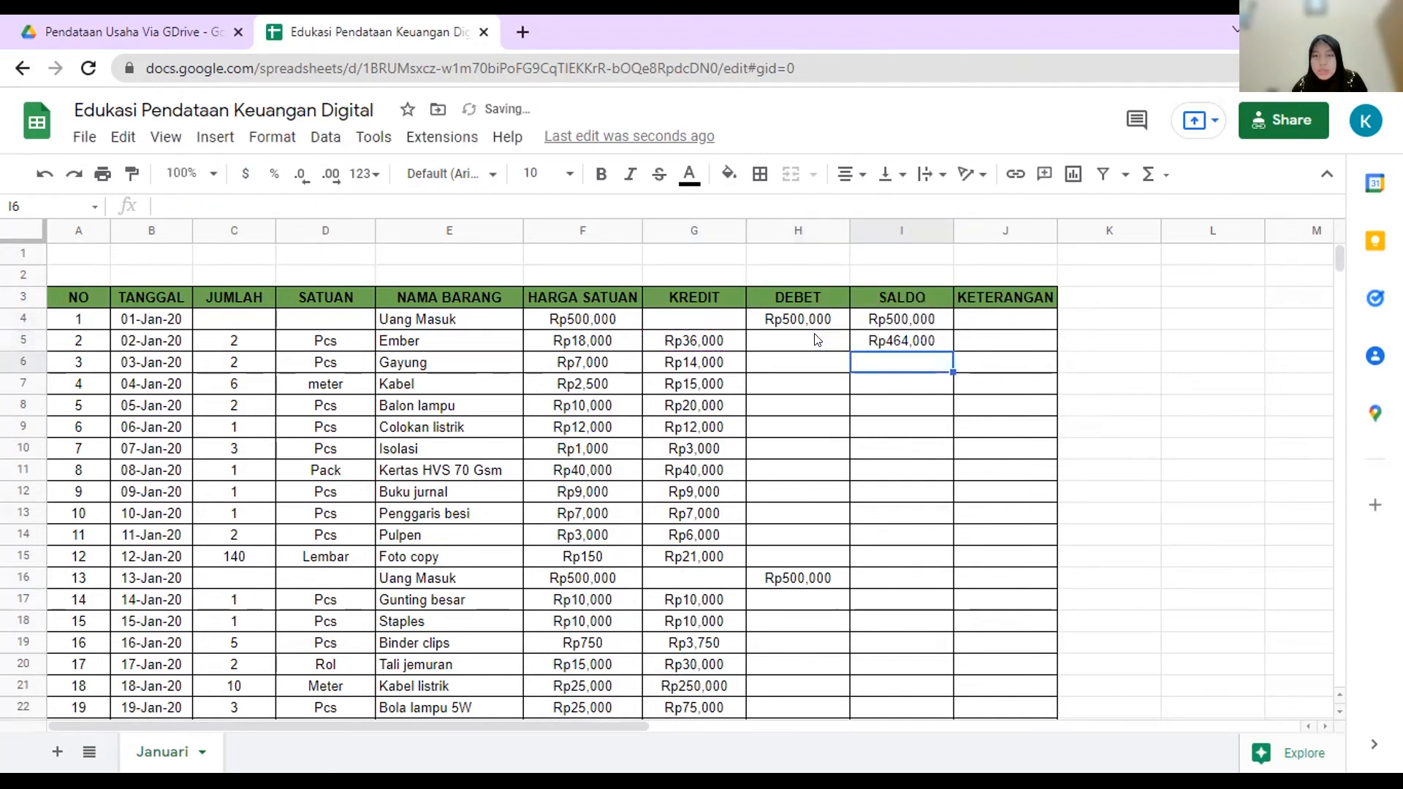
Step: Copy the running SALDO formula from I5 down through I30, the last item row
click(939, 338)
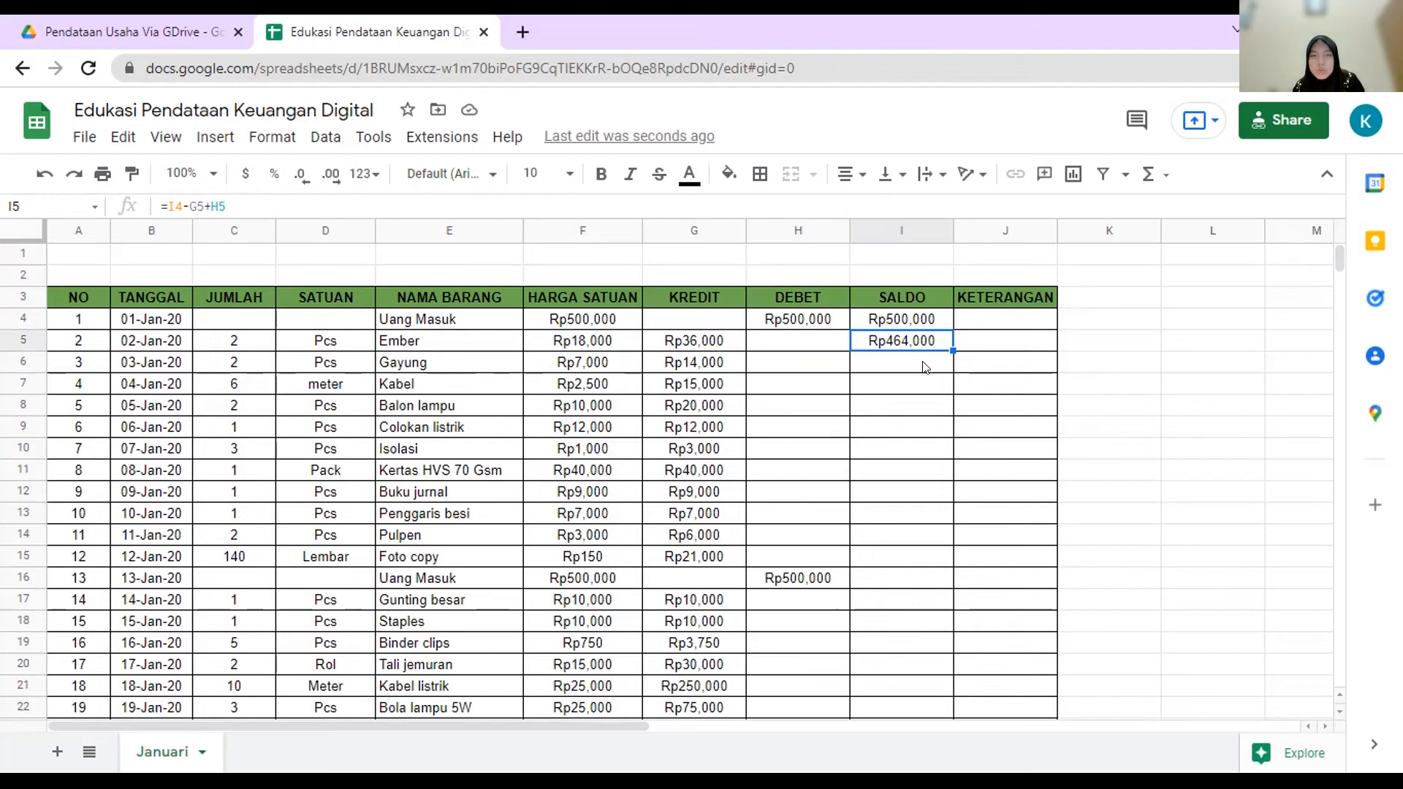
mouse_move(952, 350)
mouse_down()
mouse_move(938, 422)
mouse_move(941, 341)
mouse_up()
drag(947, 341, 932, 585)
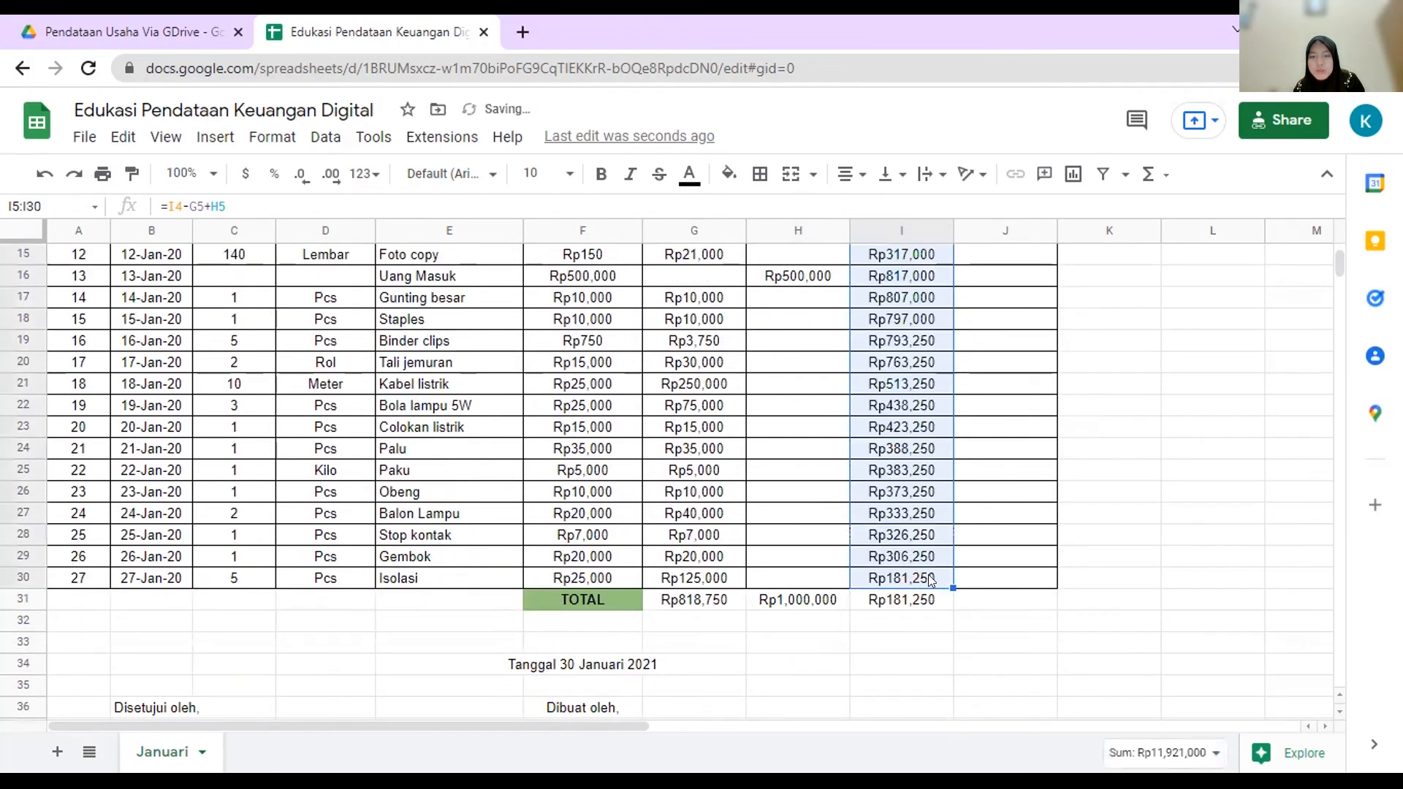
scroll(910, 424, up, 3)
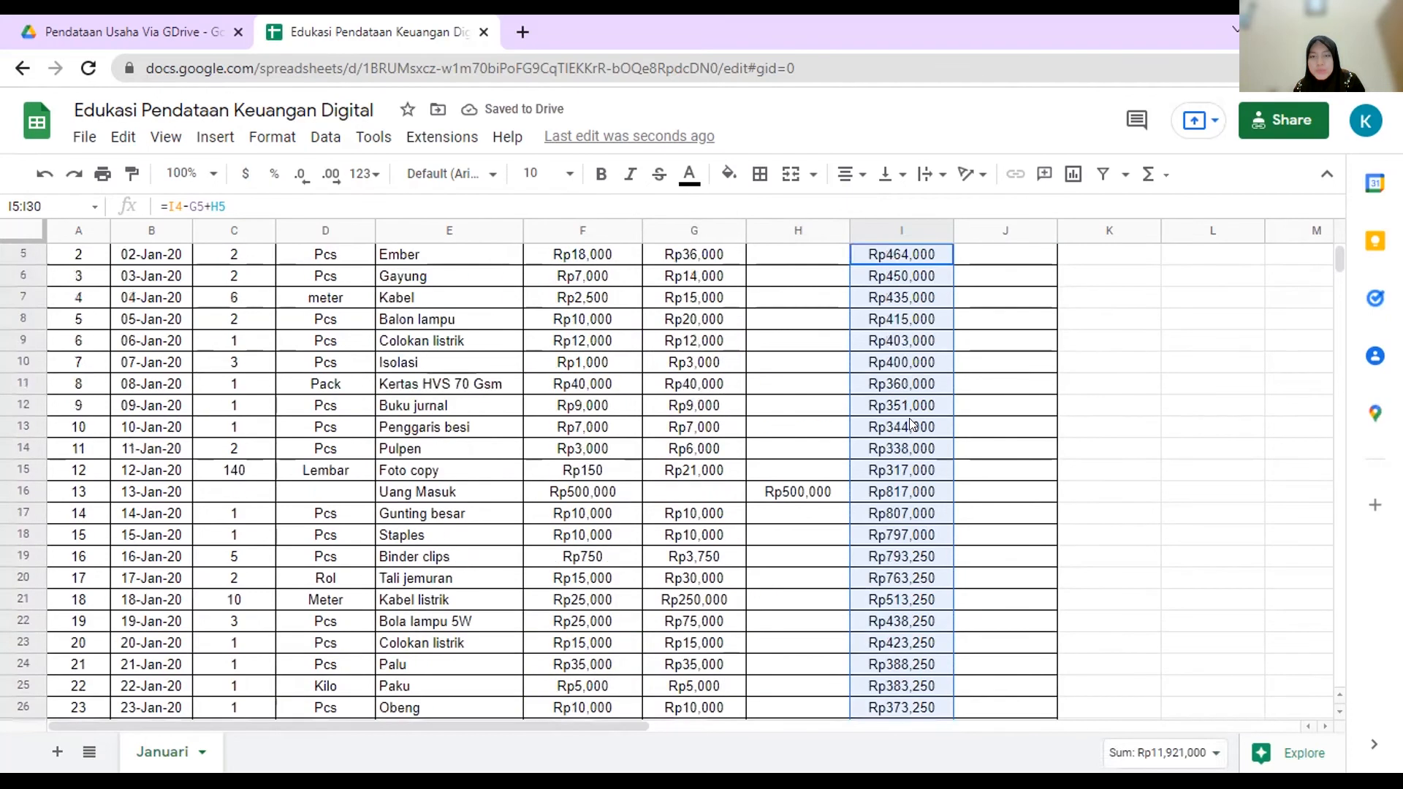
scroll(909, 418, up, 1)
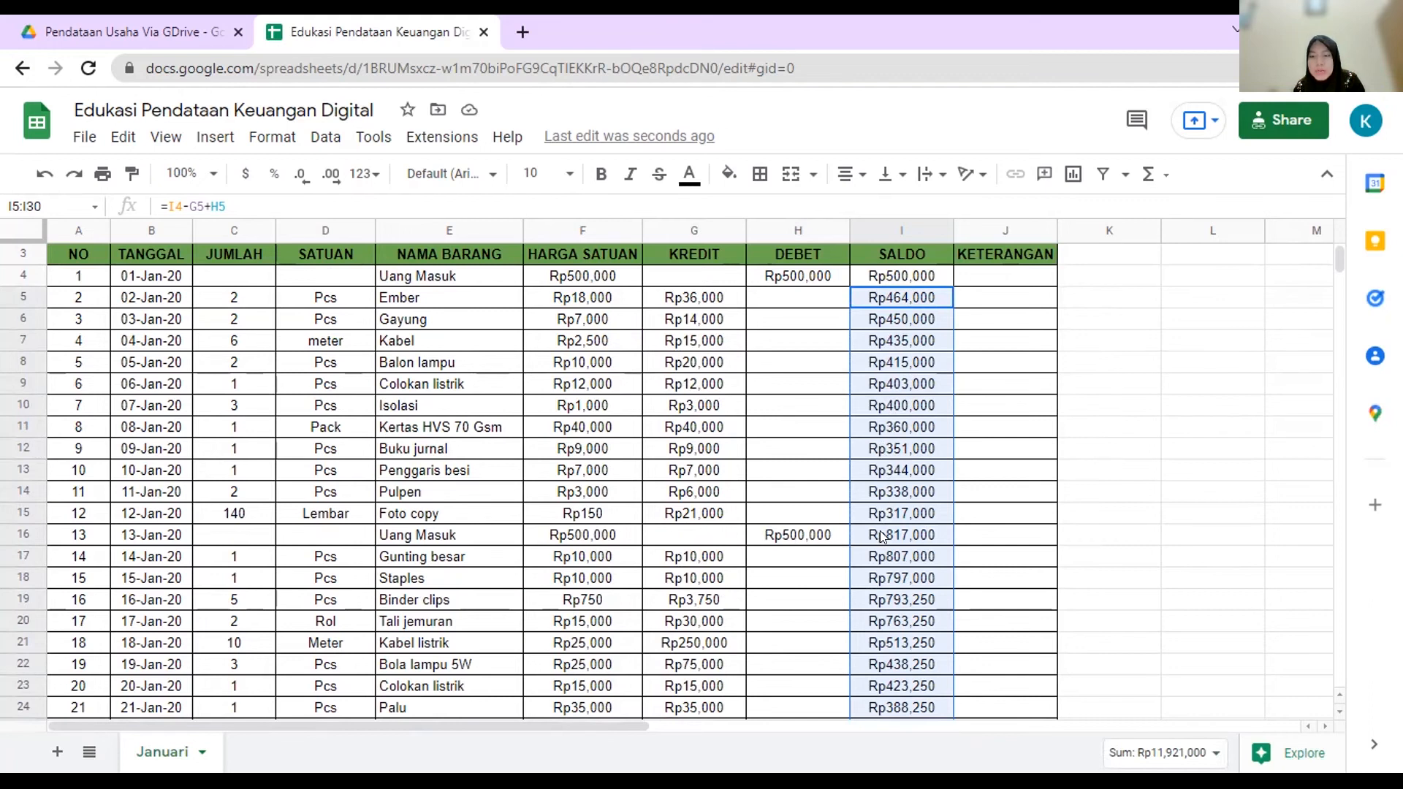
scroll(882, 535, down, 3)
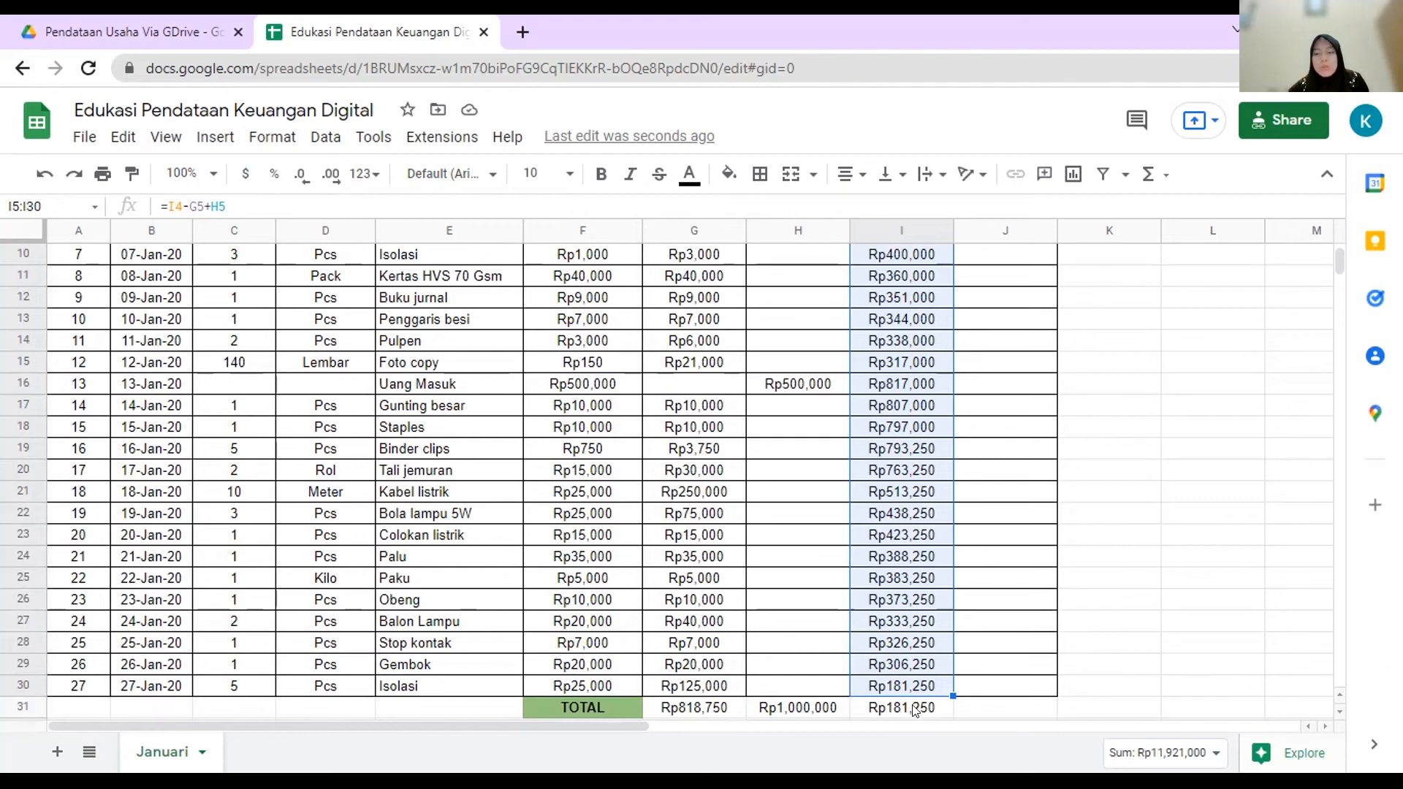
Step: Apply all borders to the TOTAL row cells F31:I31
click(811, 456)
scroll(839, 547, up, 1)
scroll(839, 547, down, 2)
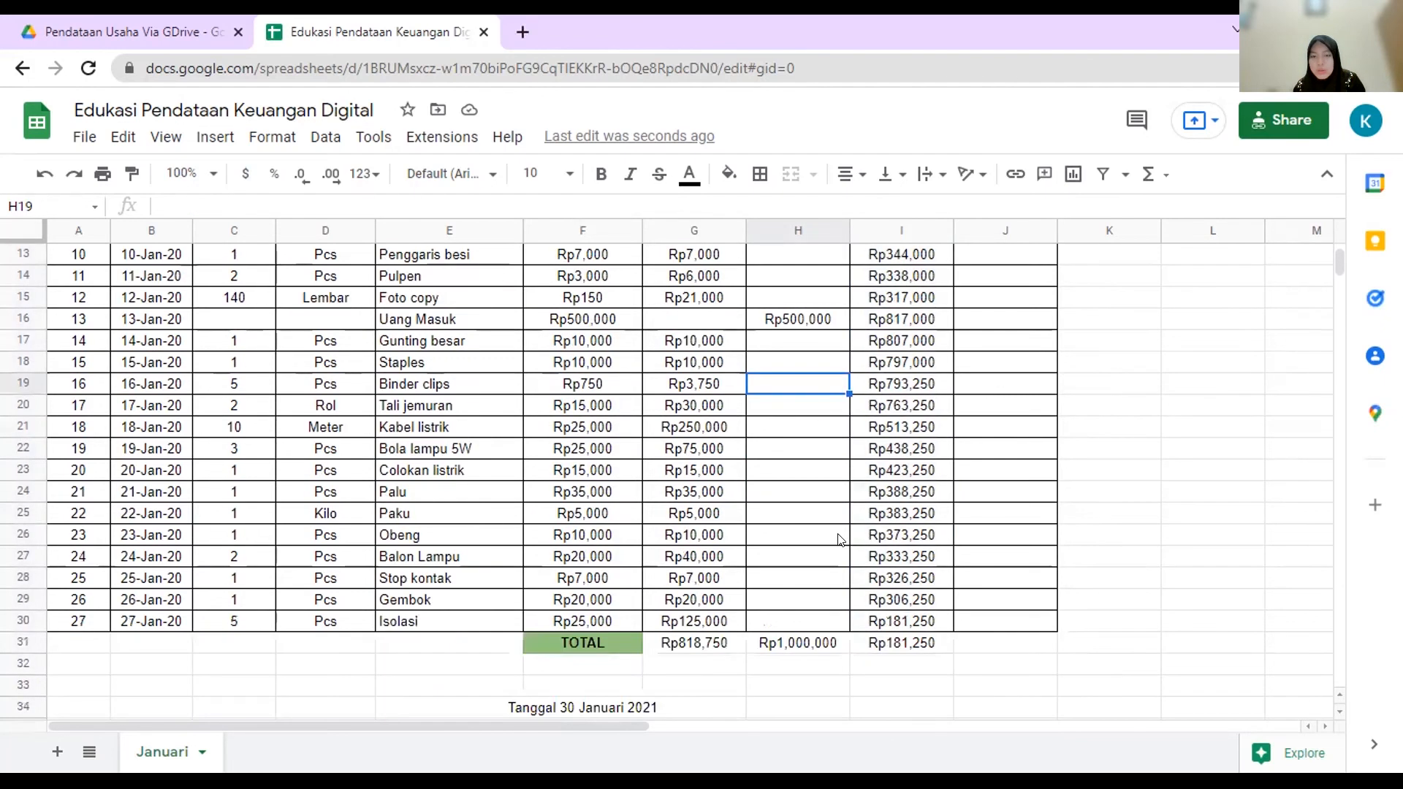
drag(577, 643, 916, 644)
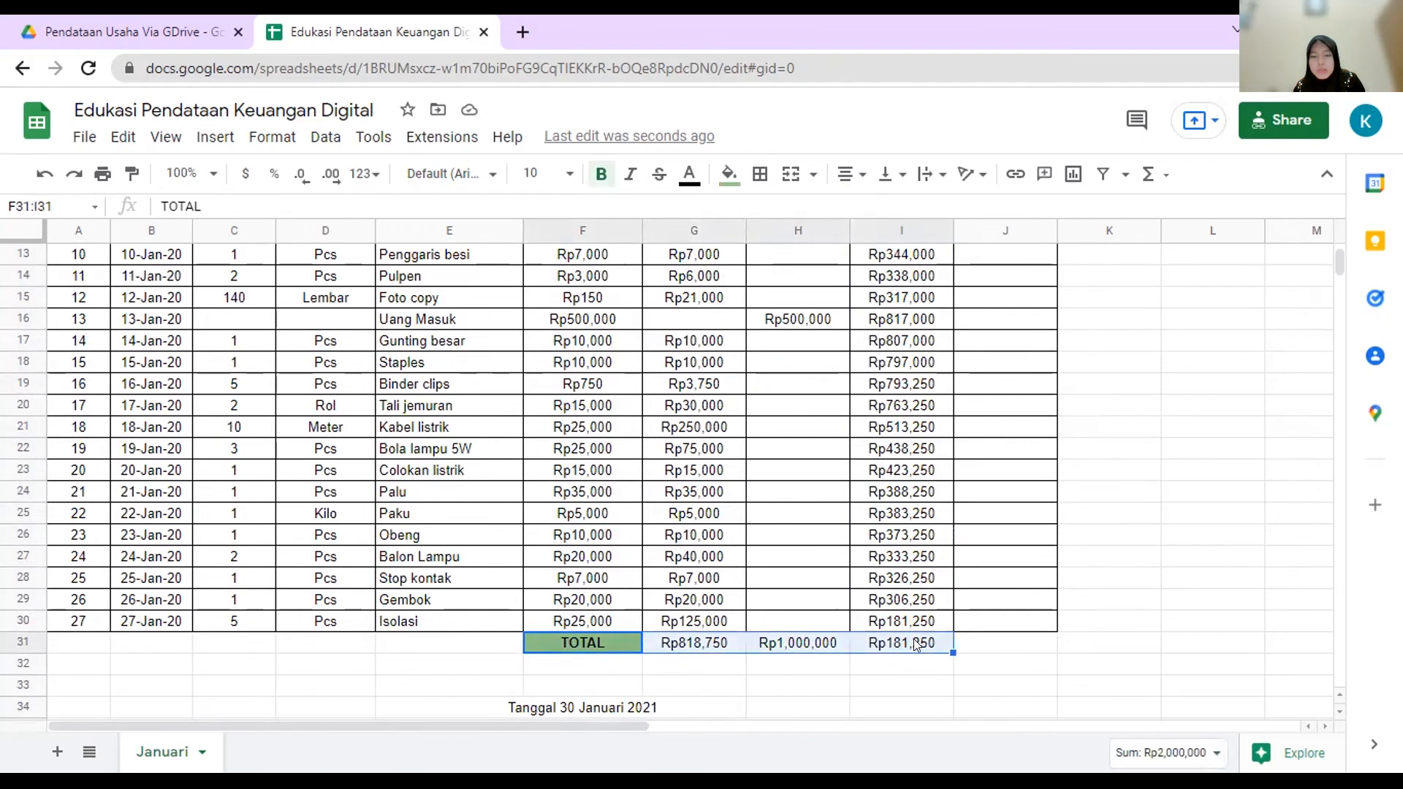
click(754, 180)
click(767, 214)
click(782, 455)
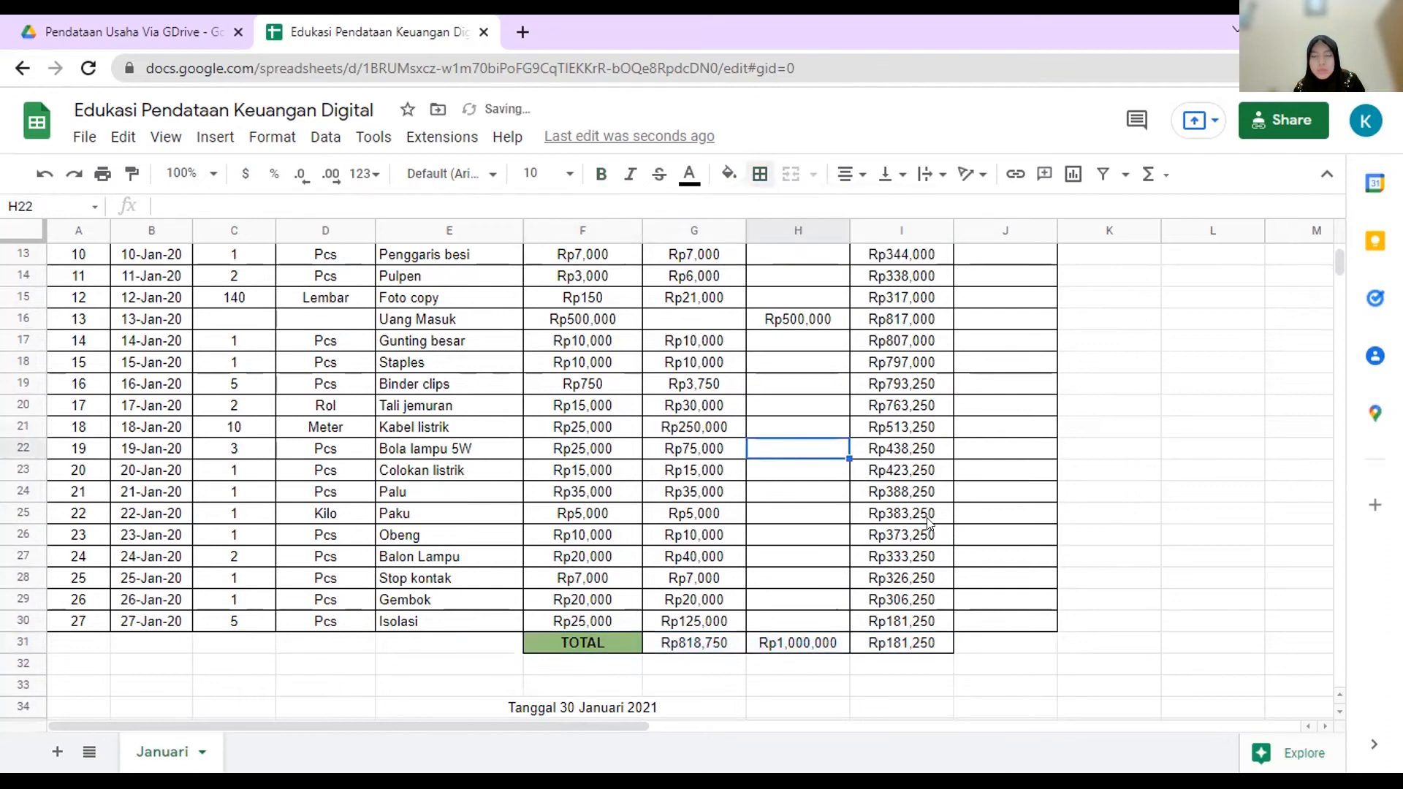
Step: Widen the KETERANGAN column to about twice its width and enter the note "Saldo bulan lalu" in J4 for the first Uang Masuk
scroll(930, 527, up, 5)
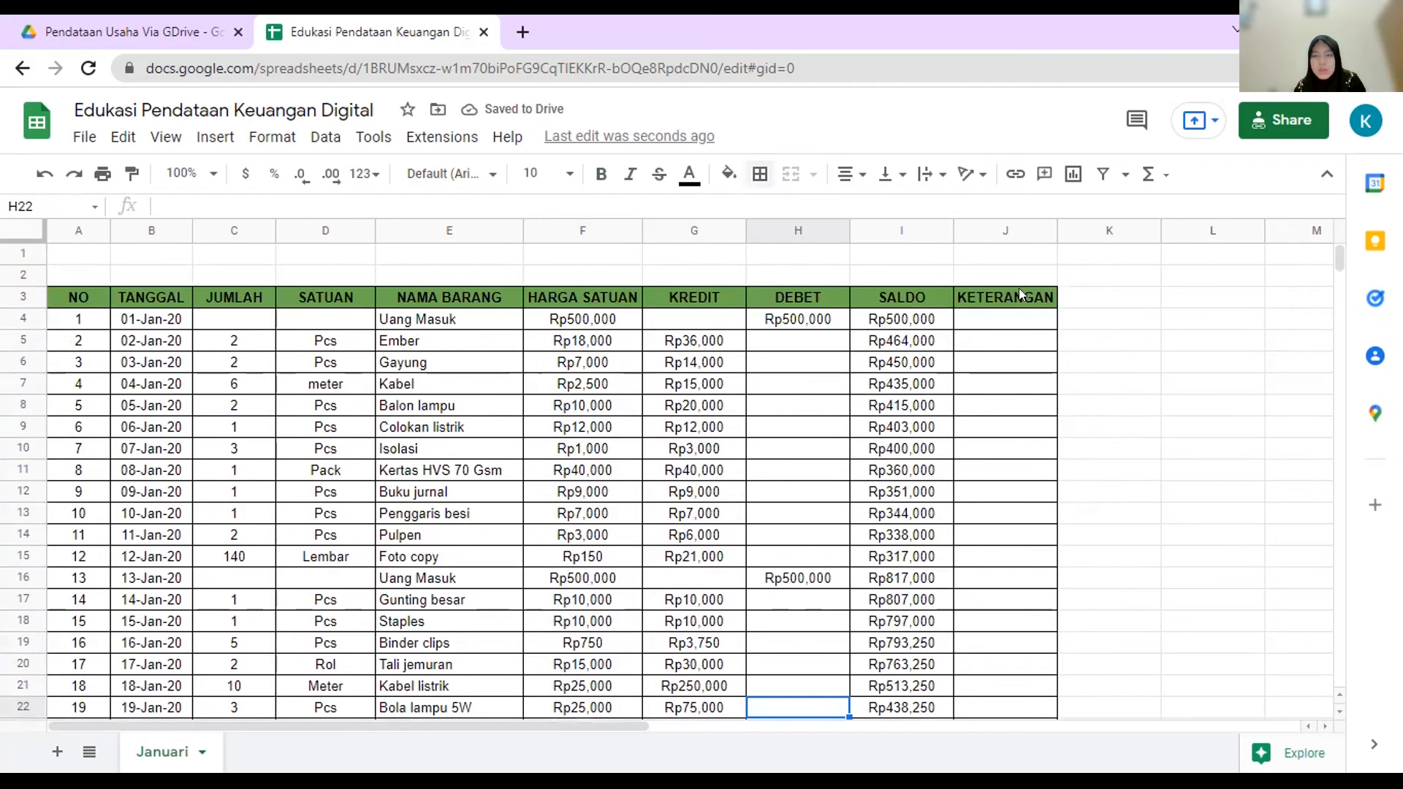
drag(1047, 222, 1167, 222)
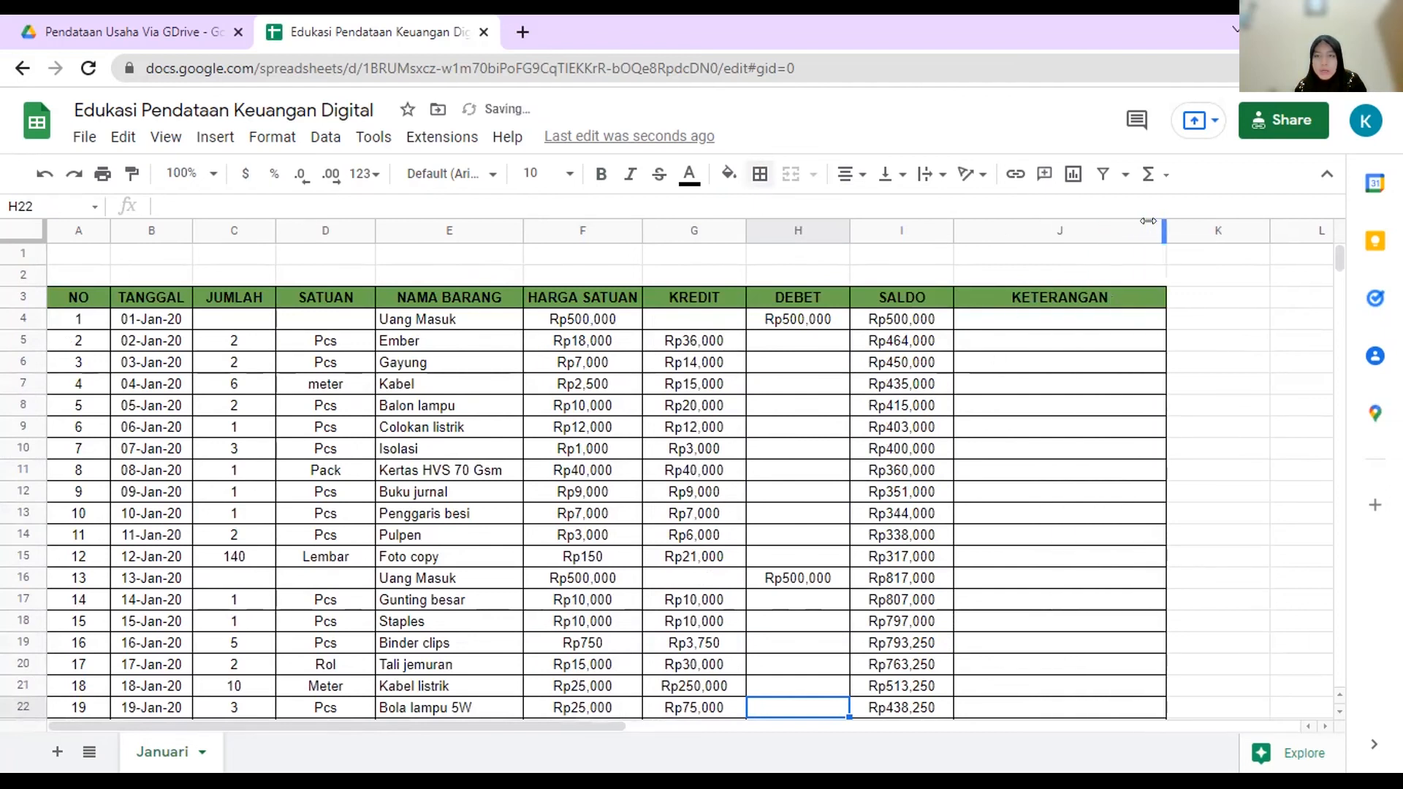
click(974, 321)
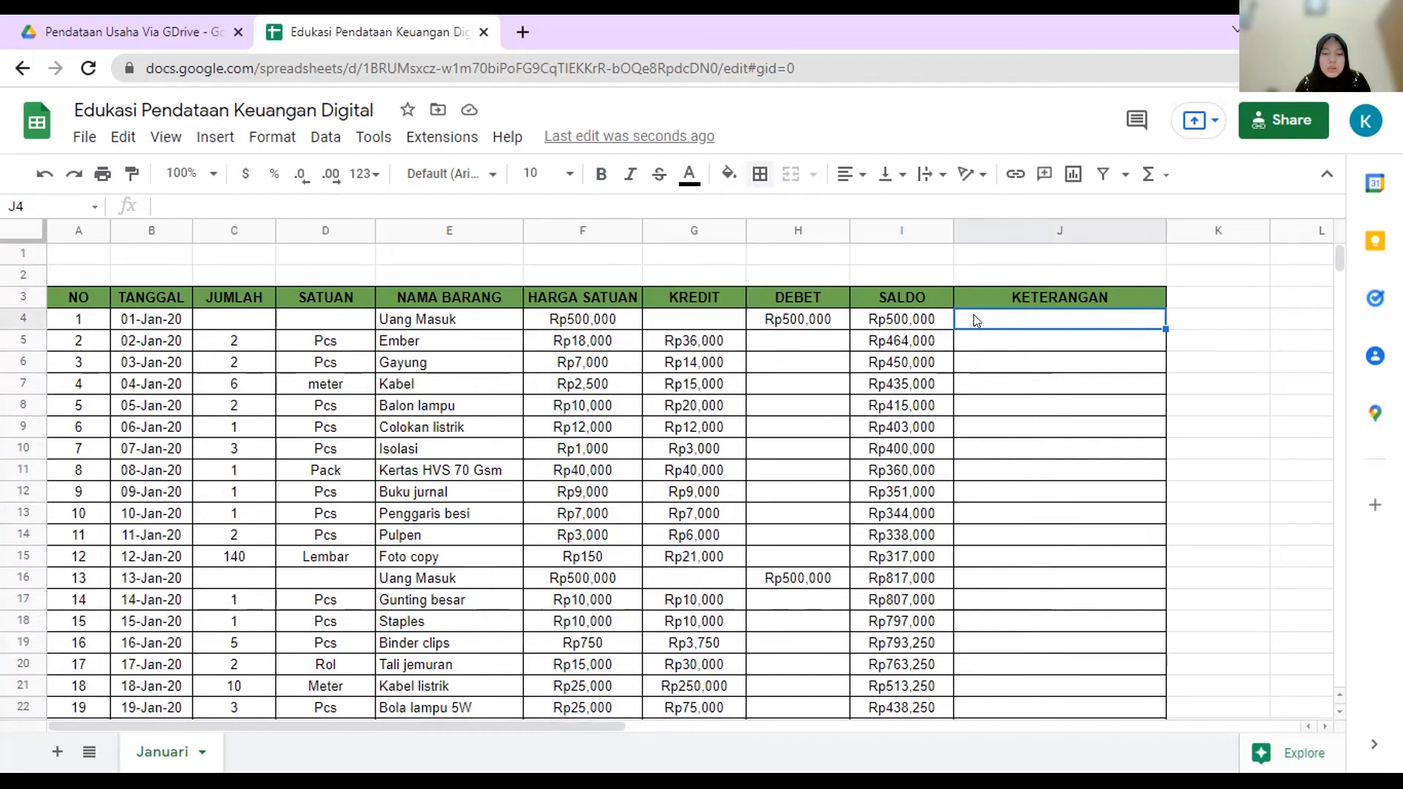
text(S)
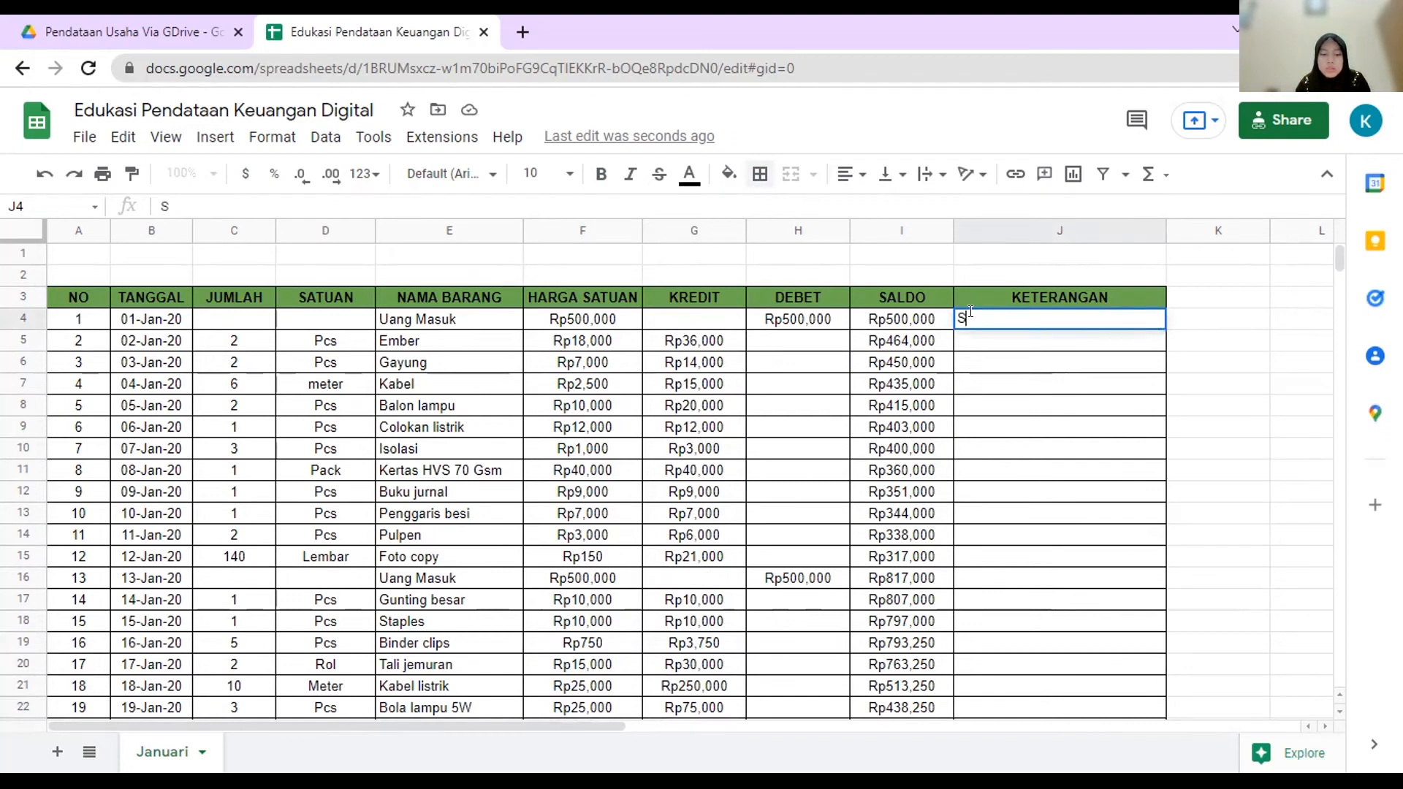
text(aldo bulan lalu)
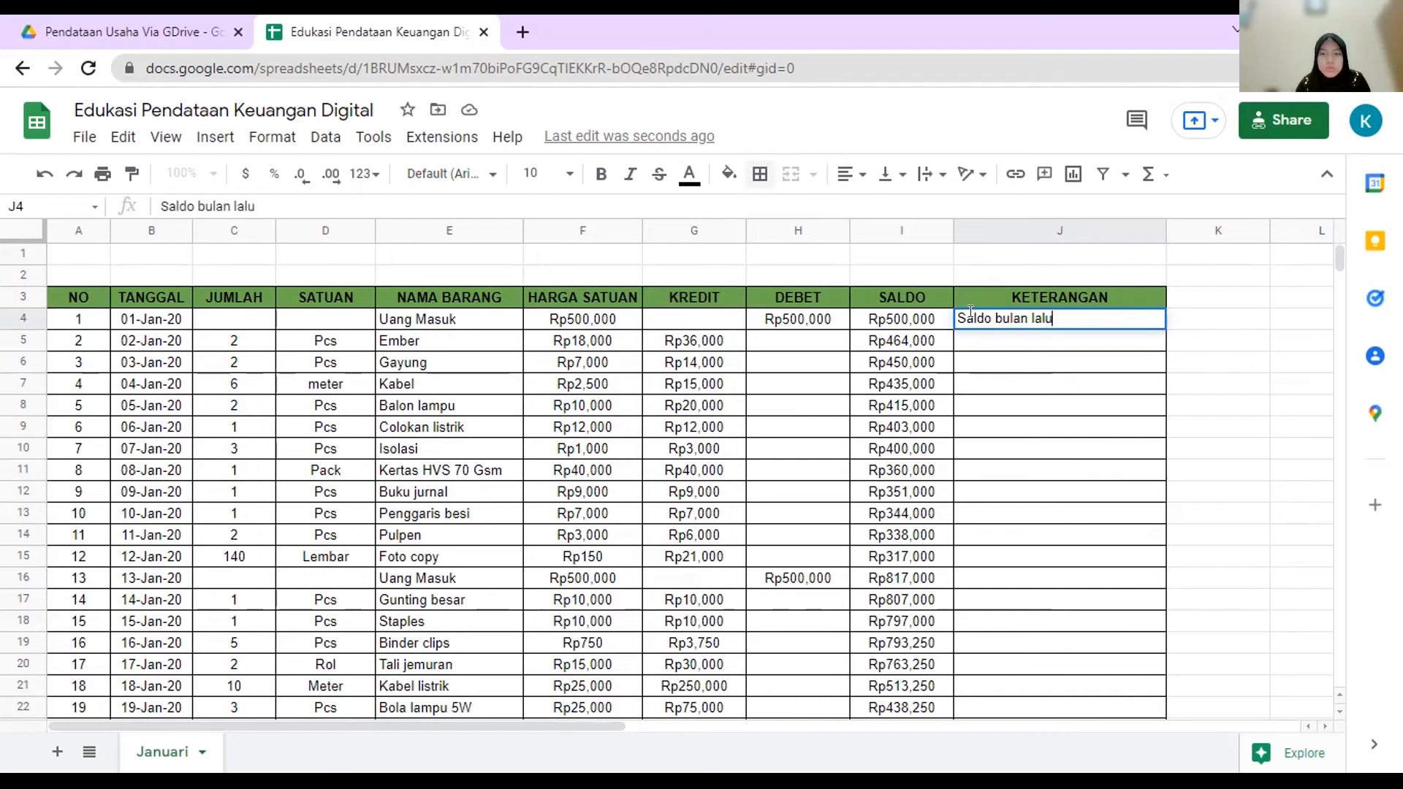
Step: Enter the note "Untuk workshop" in KETERANGAN cell J9 for Colokan listrik
click(994, 433)
text(Untuk workshop)
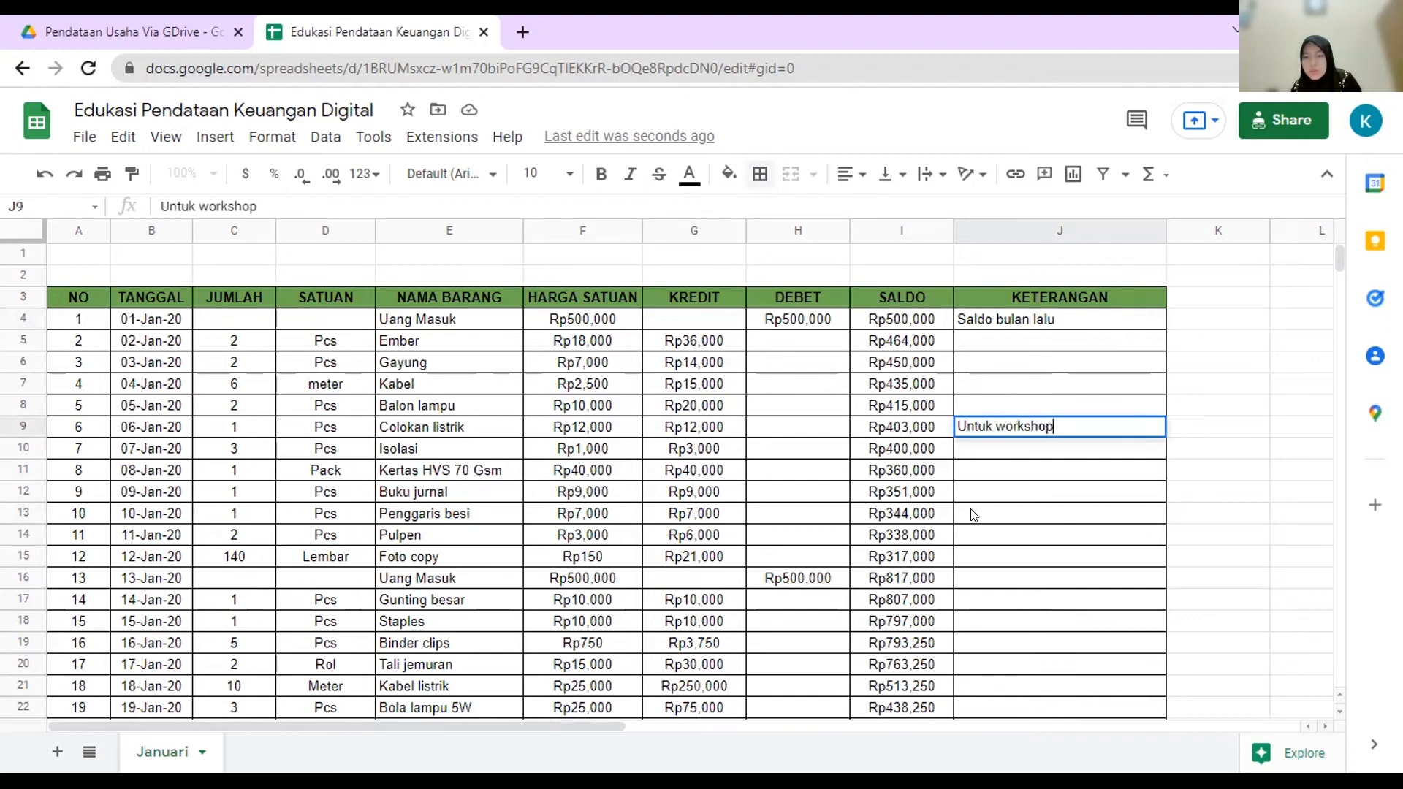
click(989, 497)
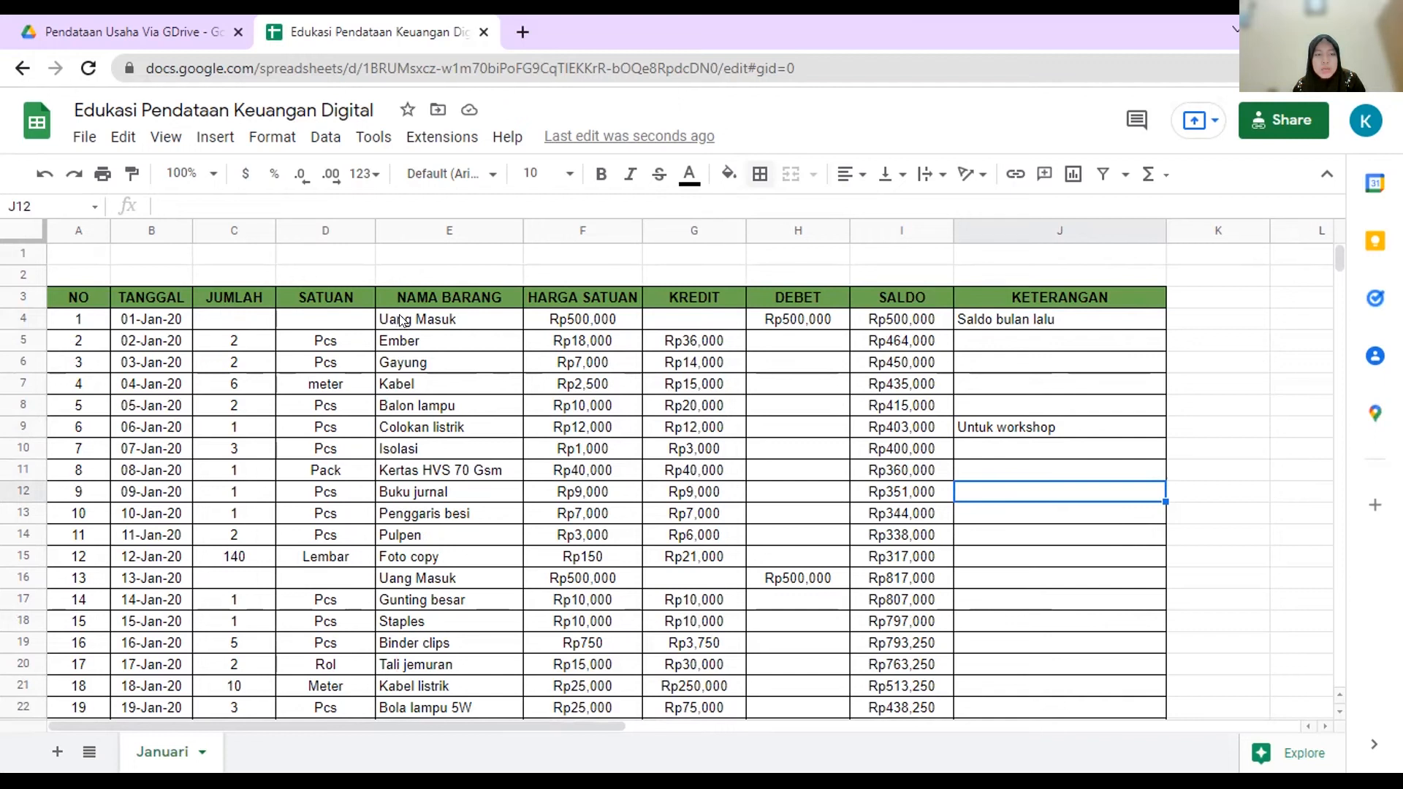
Step: Merge cells C4:E4 of the first Uang Masuk row into one cell
drag(241, 320, 404, 322)
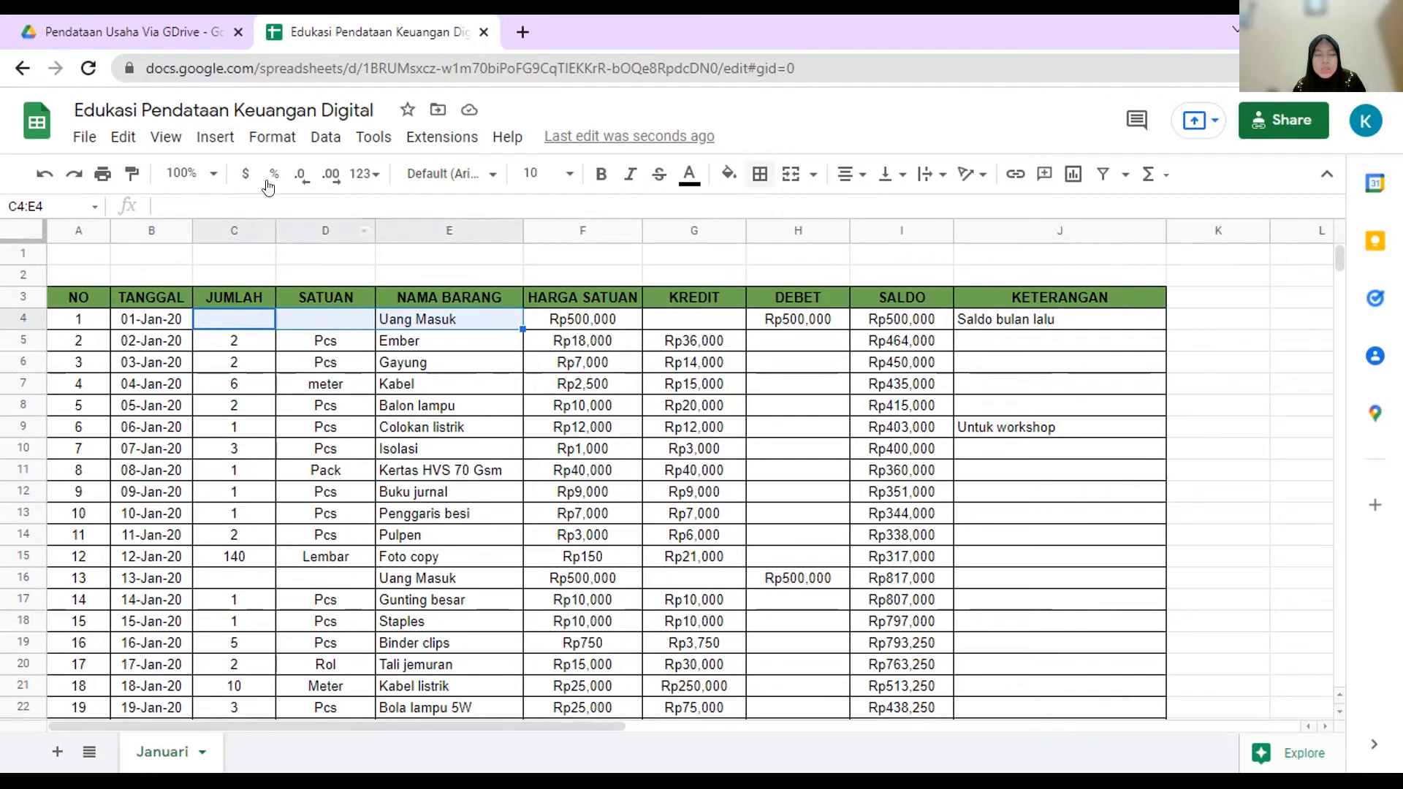
click(258, 140)
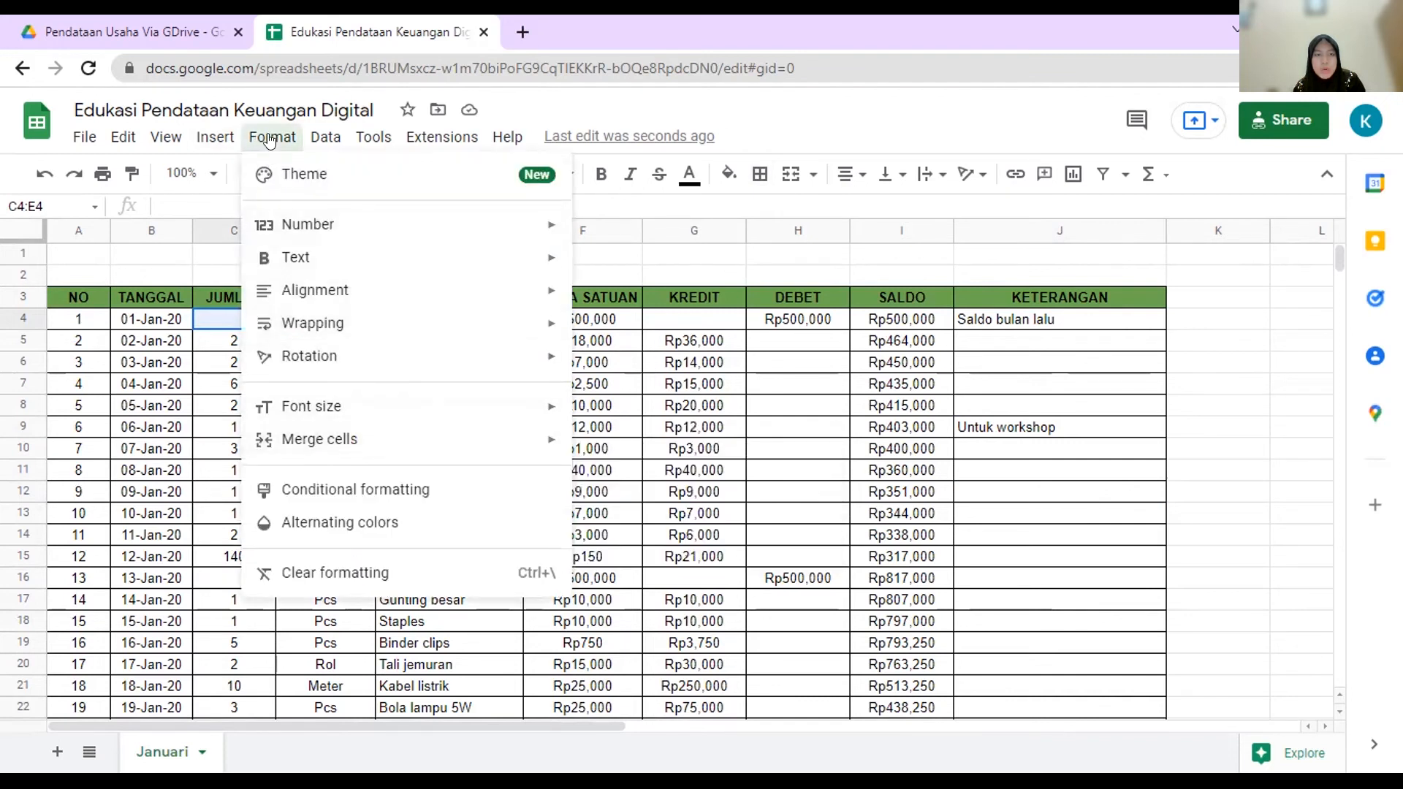
mouse_move(351, 441)
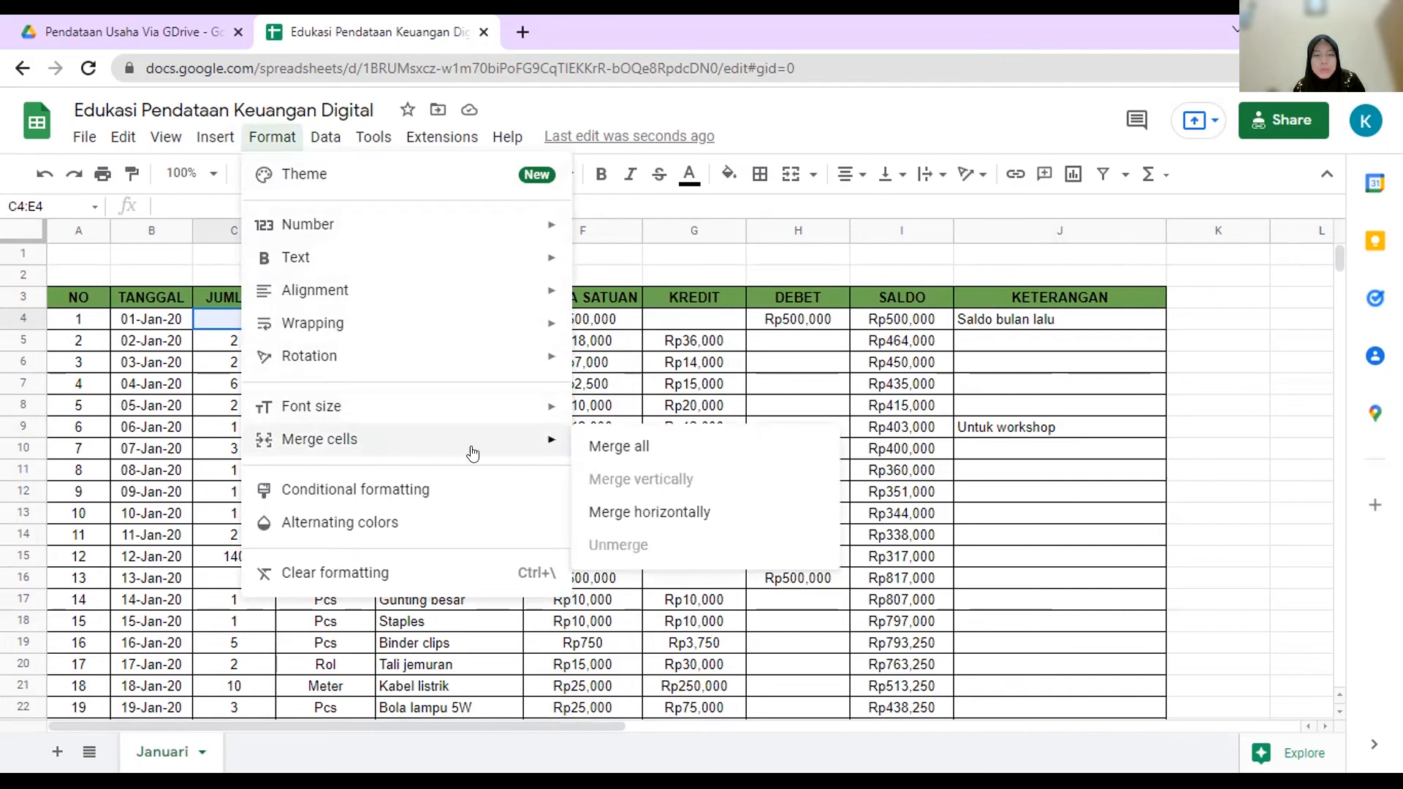
click(600, 447)
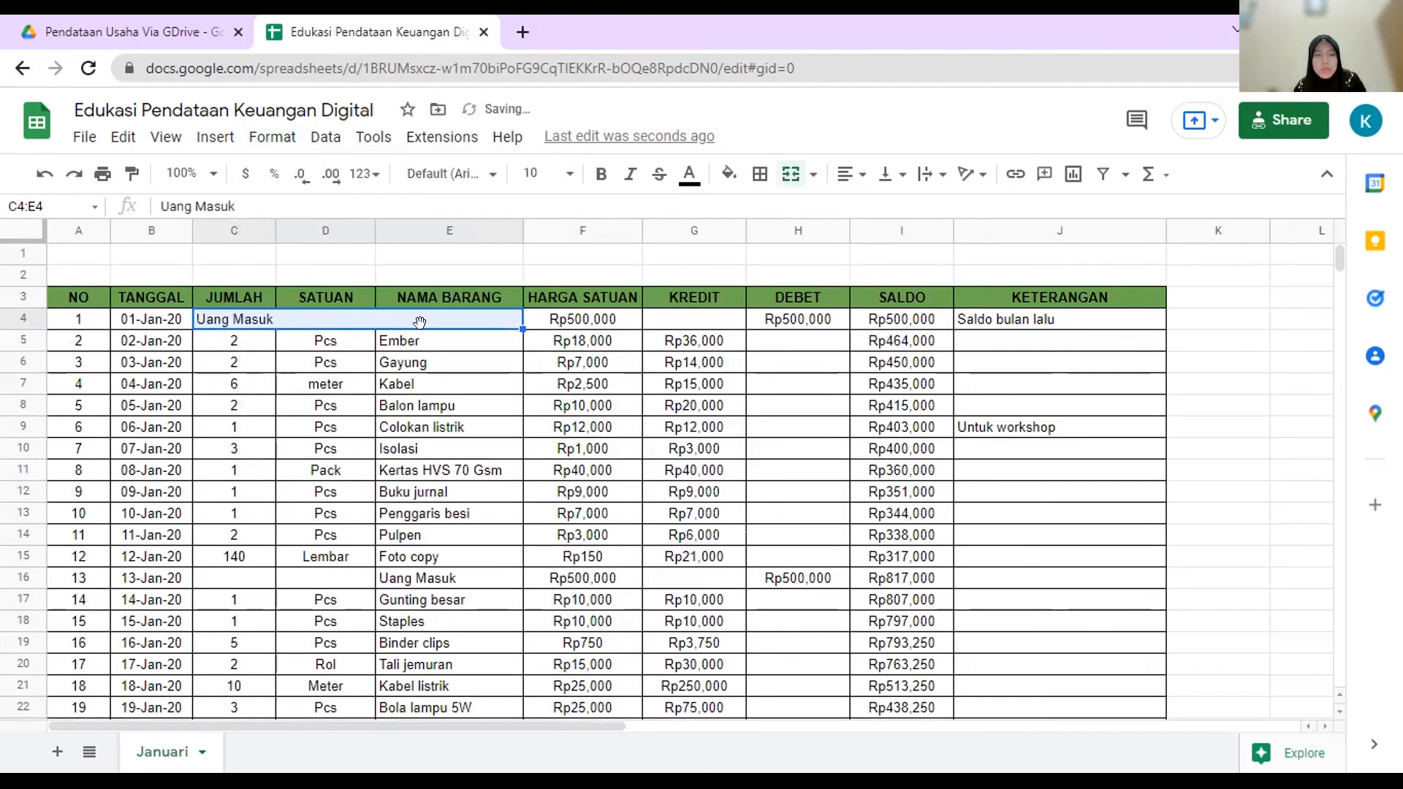
Step: Center the Uang Masuk text horizontally in the merged cell C4:E4
click(854, 175)
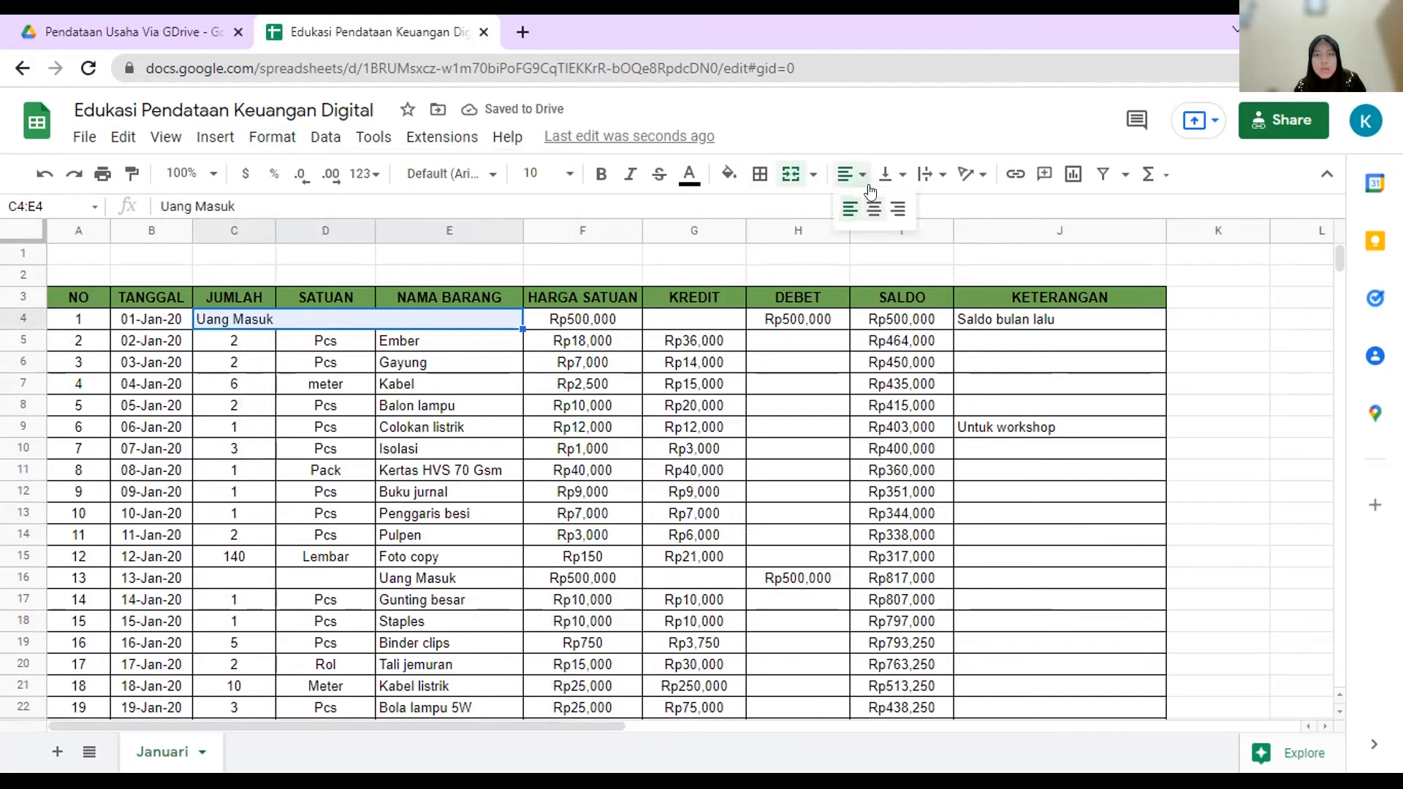
click(898, 209)
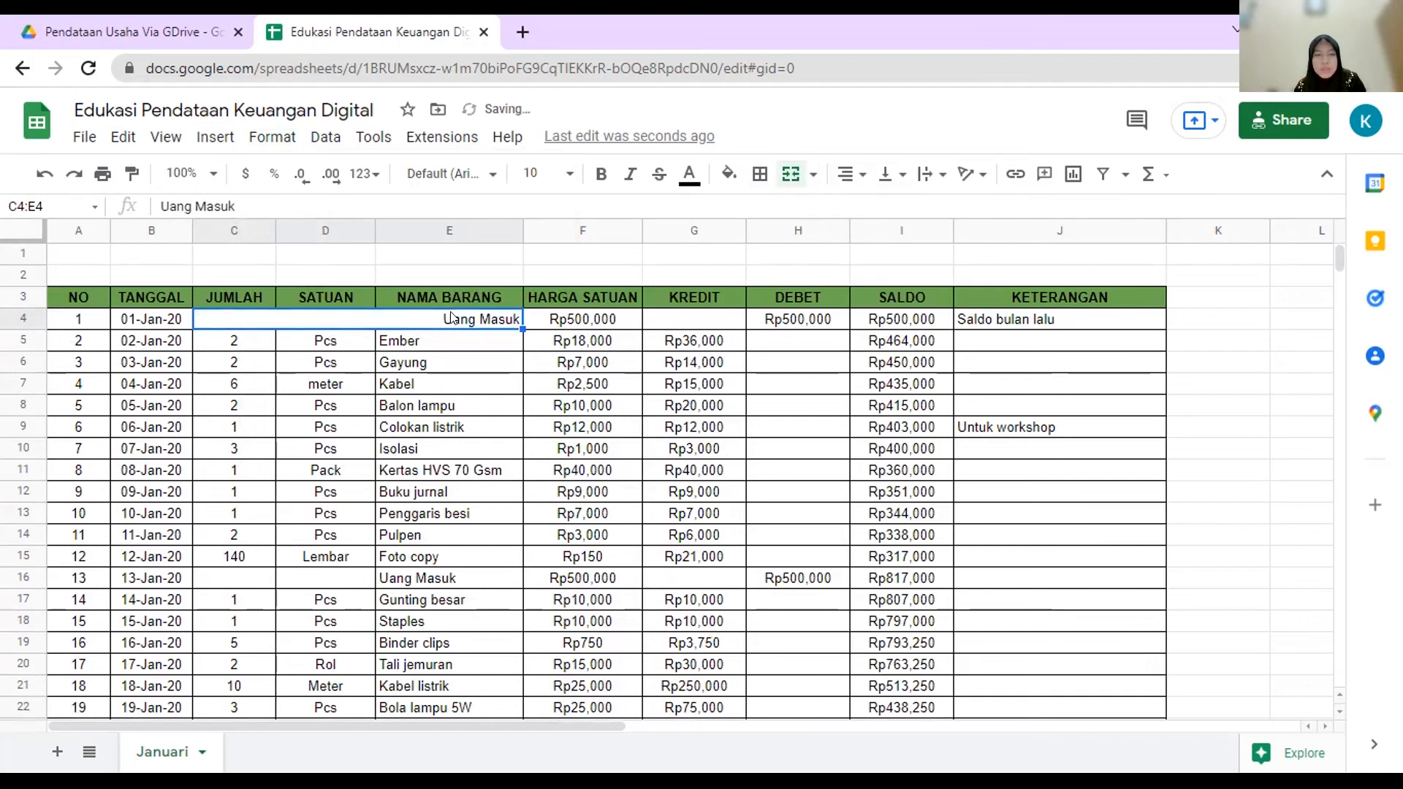
click(848, 176)
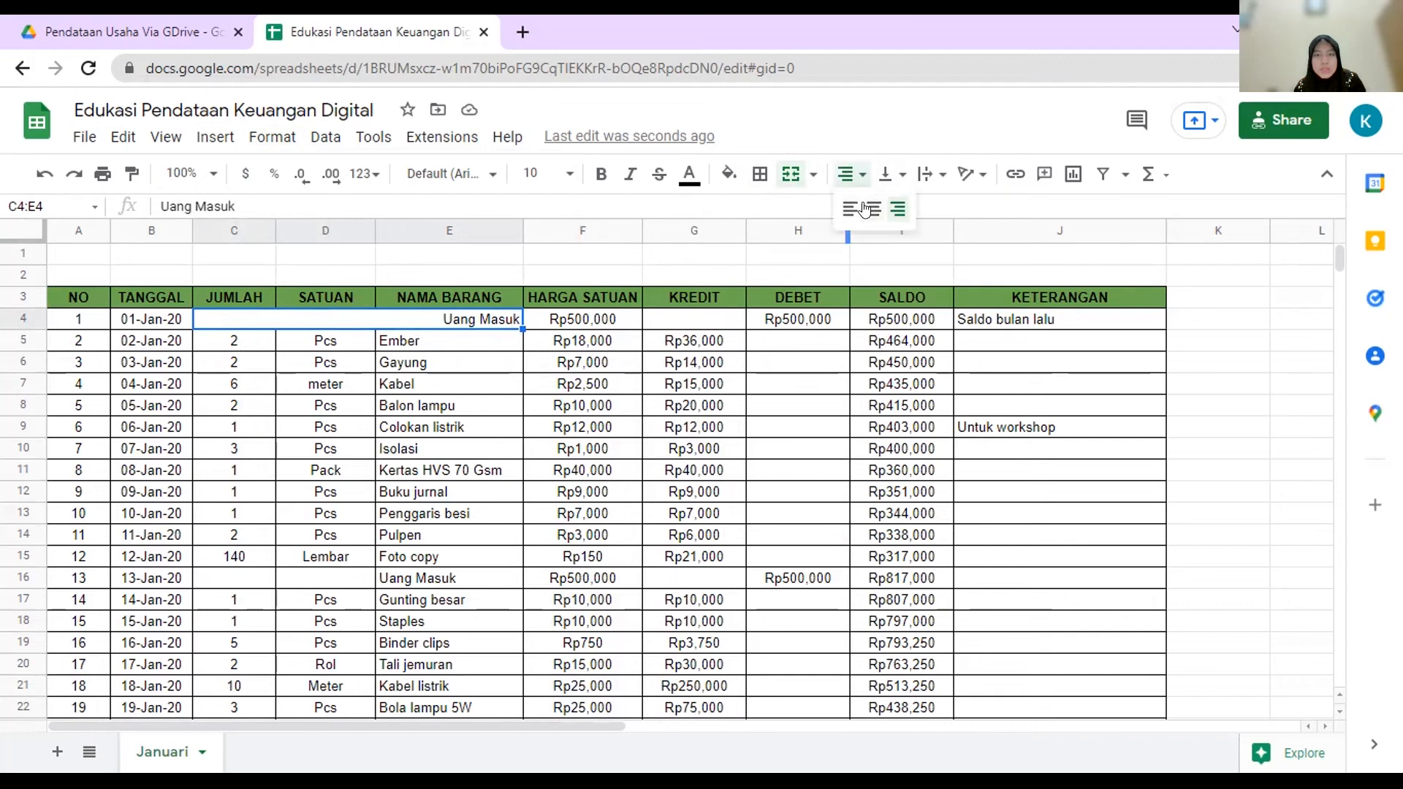
click(863, 204)
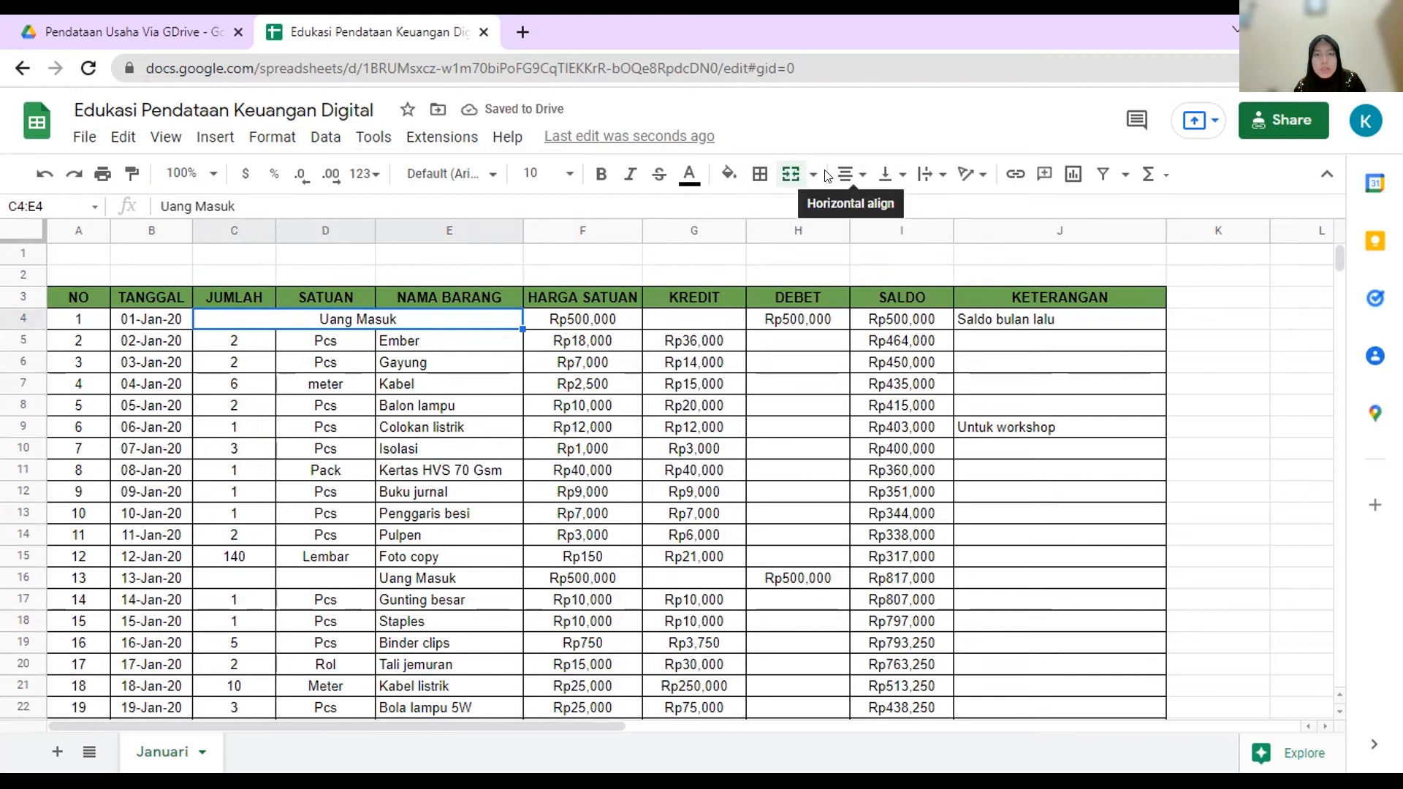
Step: Fill the merged Uang Masuk cell C4:E4 with light cornflower blue 1
click(719, 175)
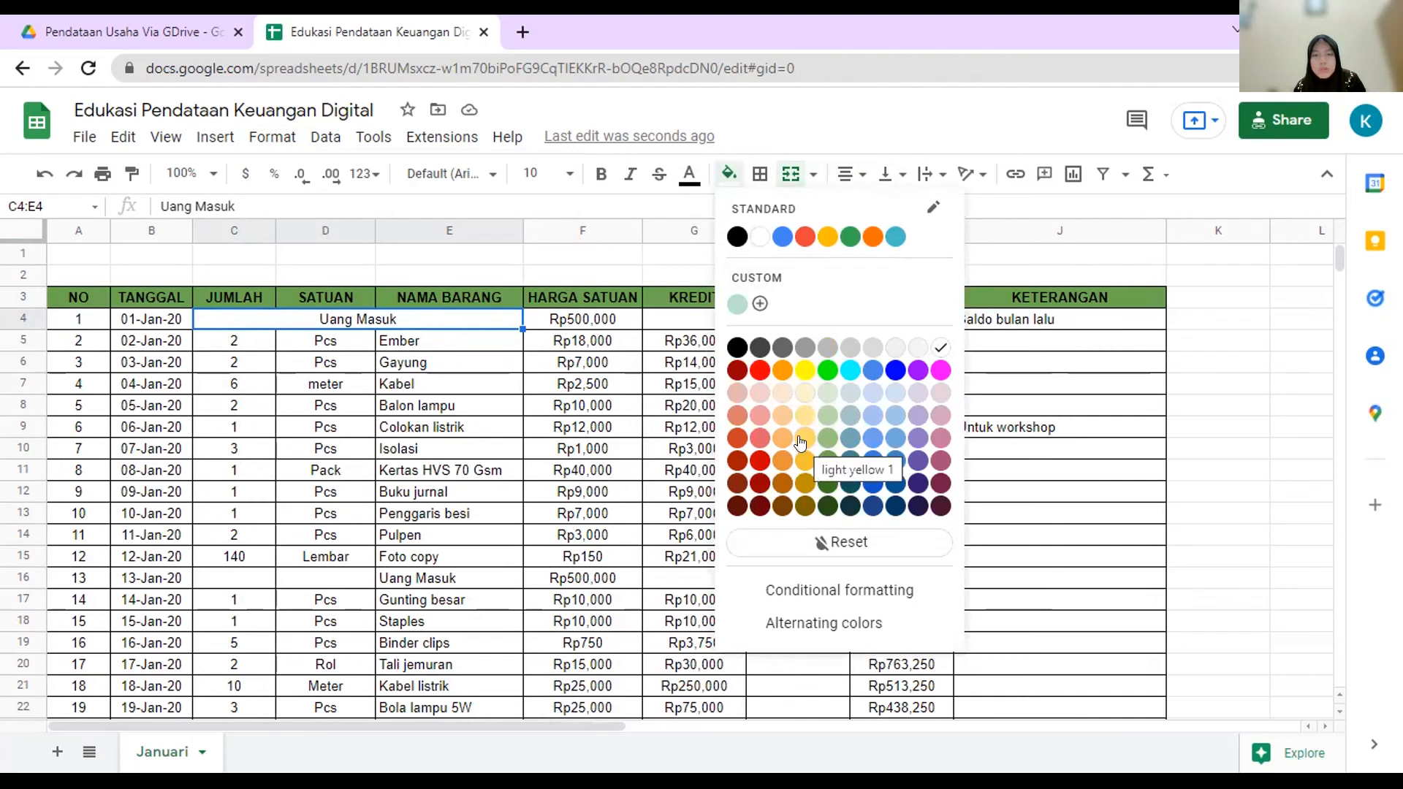
click(871, 433)
click(443, 388)
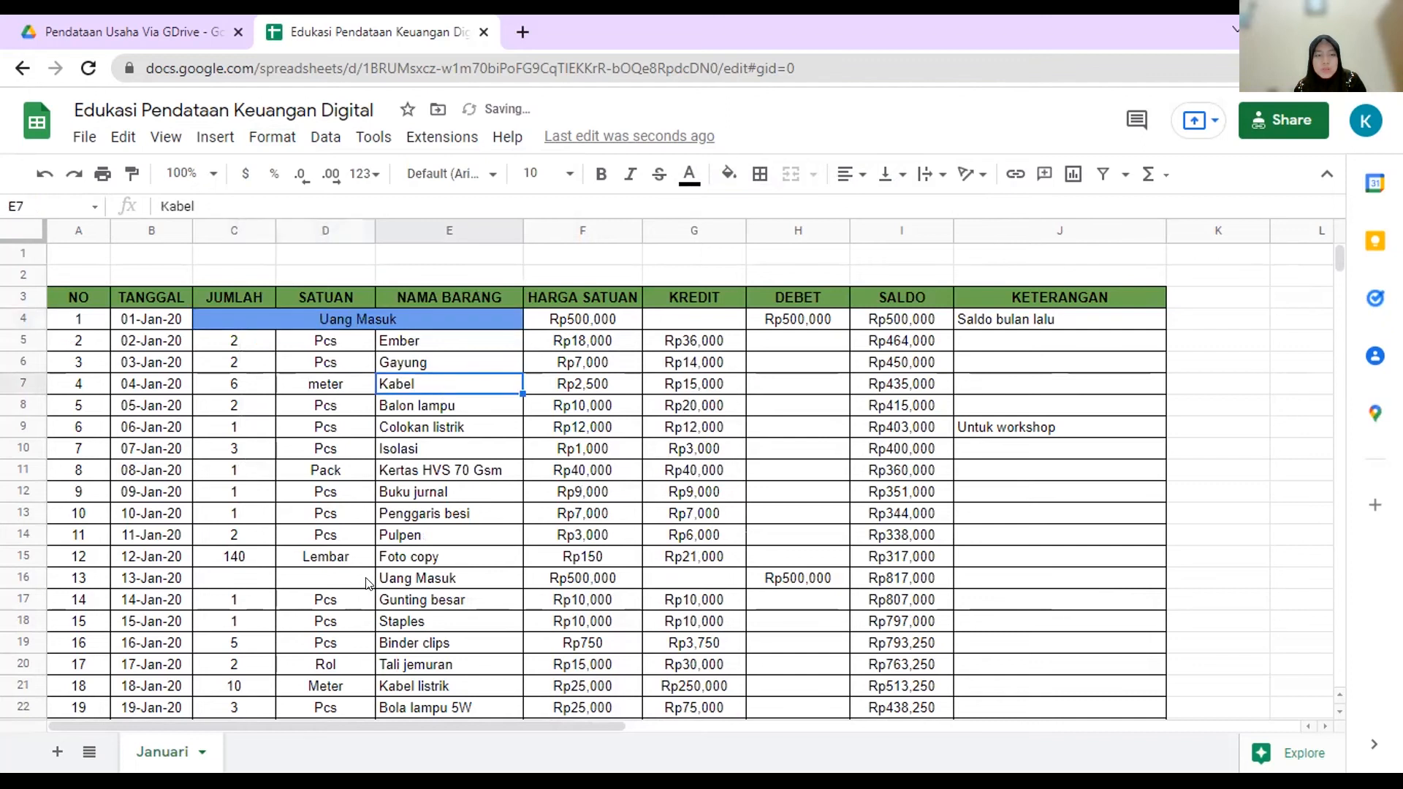
Step: Merge cells C16:E16 of the second Uang Masuk row, dated 13-Jan-20, into one cell
click(387, 581)
drag(250, 577, 414, 582)
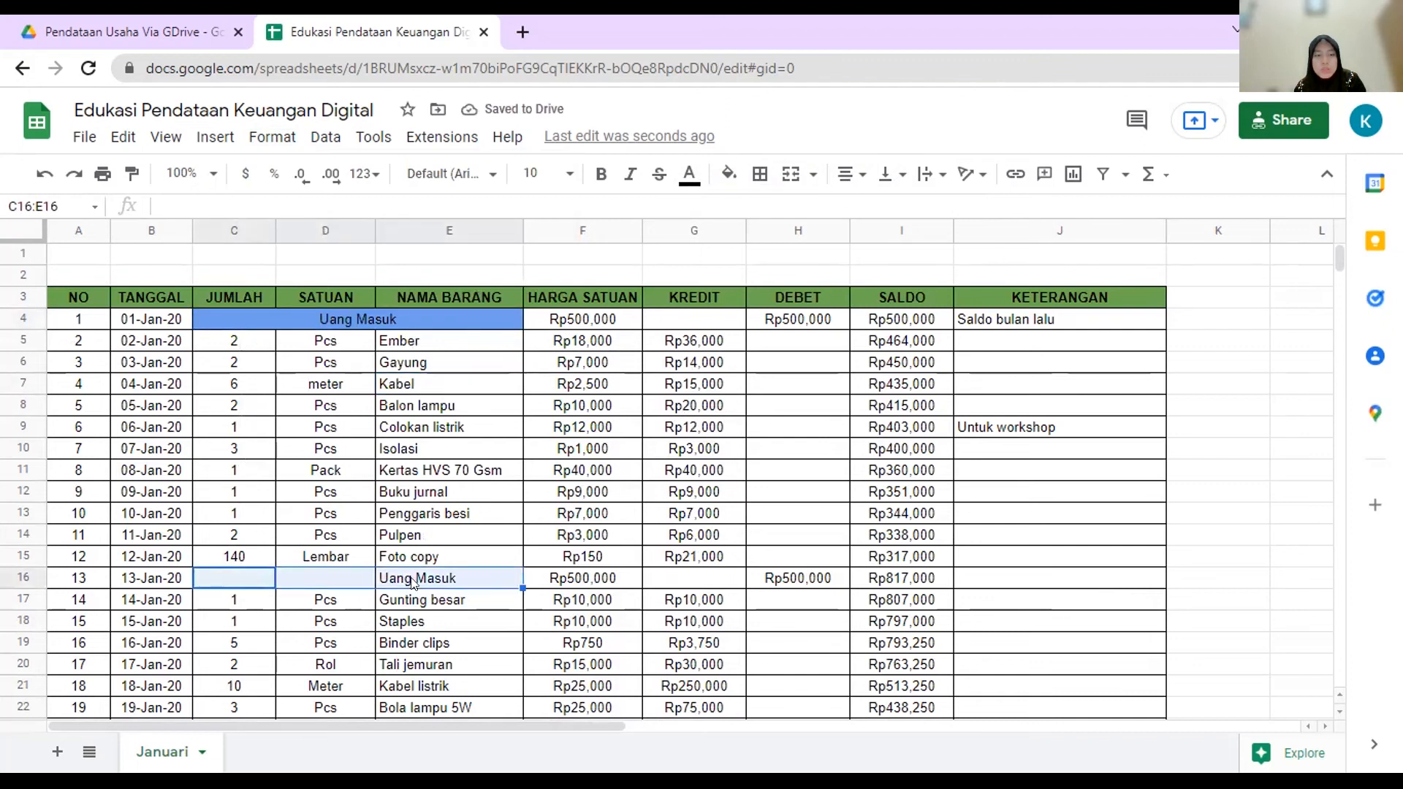
click(262, 139)
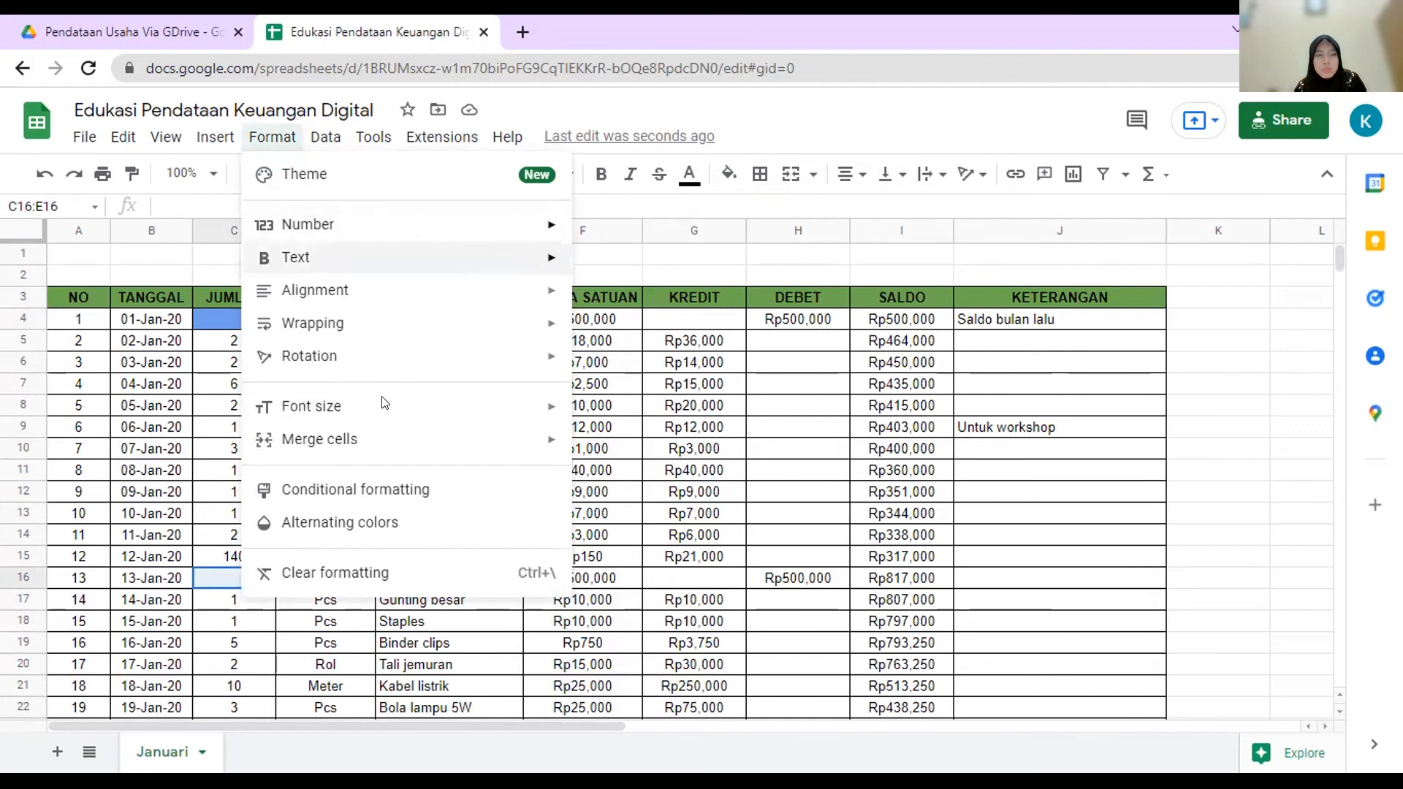
mouse_move(519, 442)
click(593, 443)
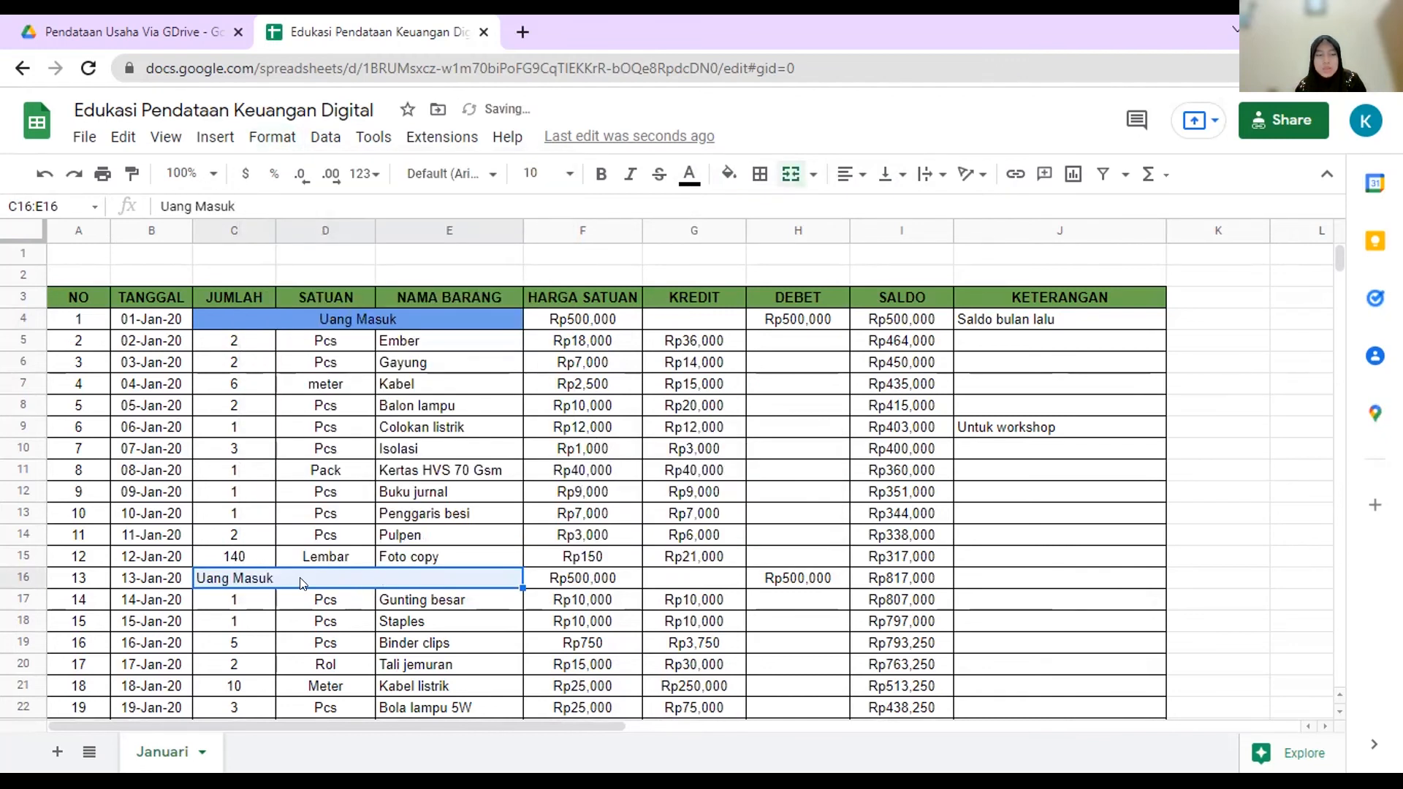
Step: Center the Uang Masuk text horizontally in merged cell C16:E16 and fill the cell with light cornflower blue 1
click(848, 175)
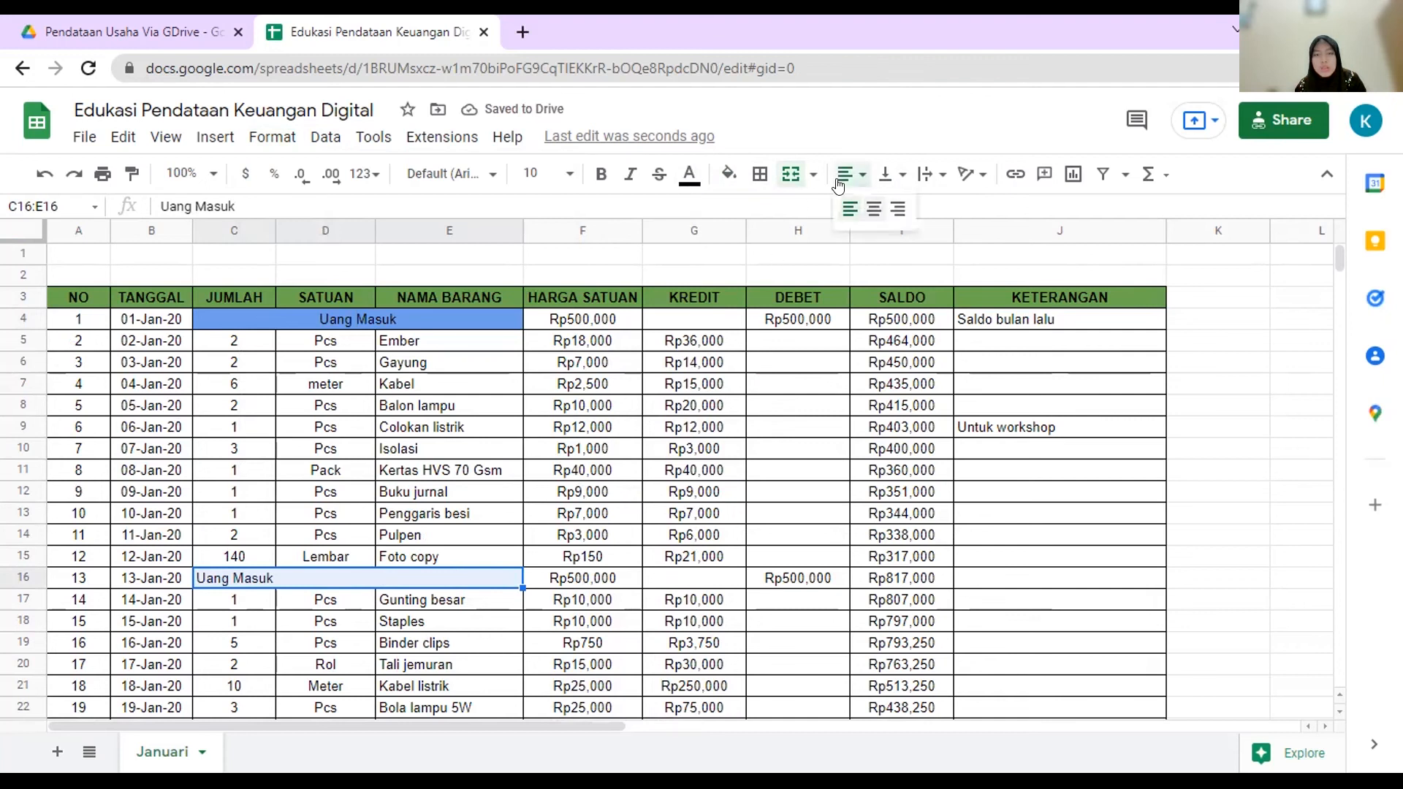
click(864, 212)
click(720, 174)
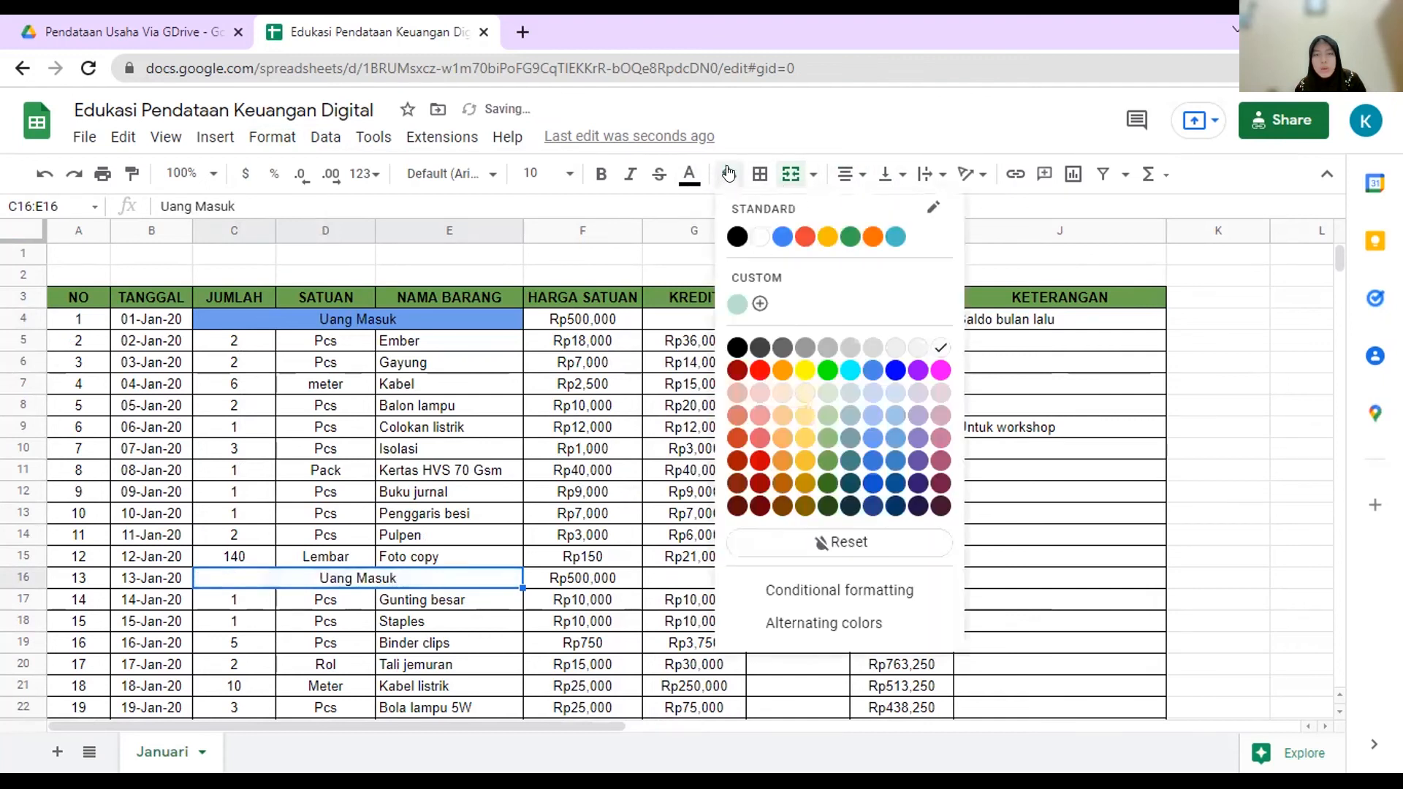
click(871, 440)
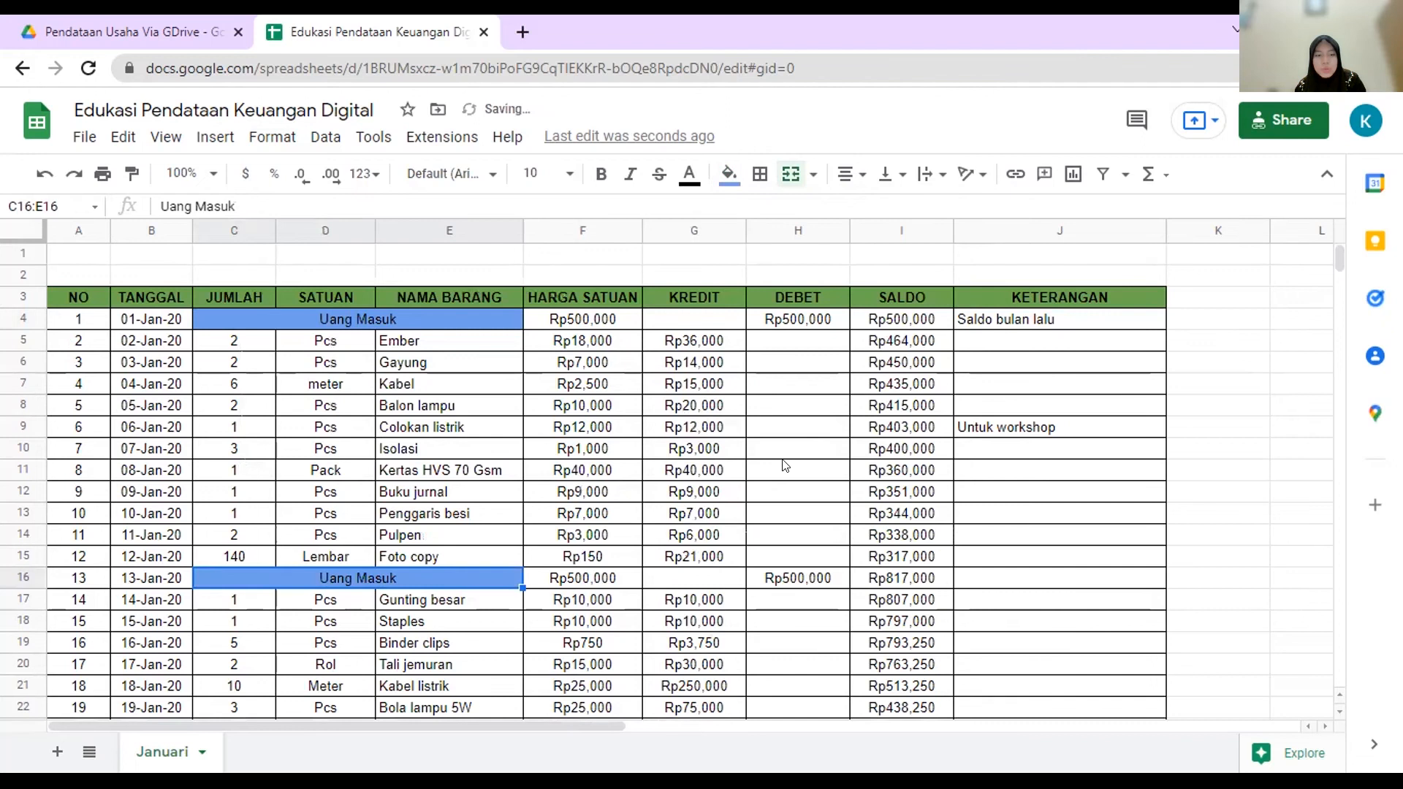
click(582, 513)
Step: Review the rest of the table down to the TOTAL row, the date line and the signature block
scroll(447, 466, down, 2)
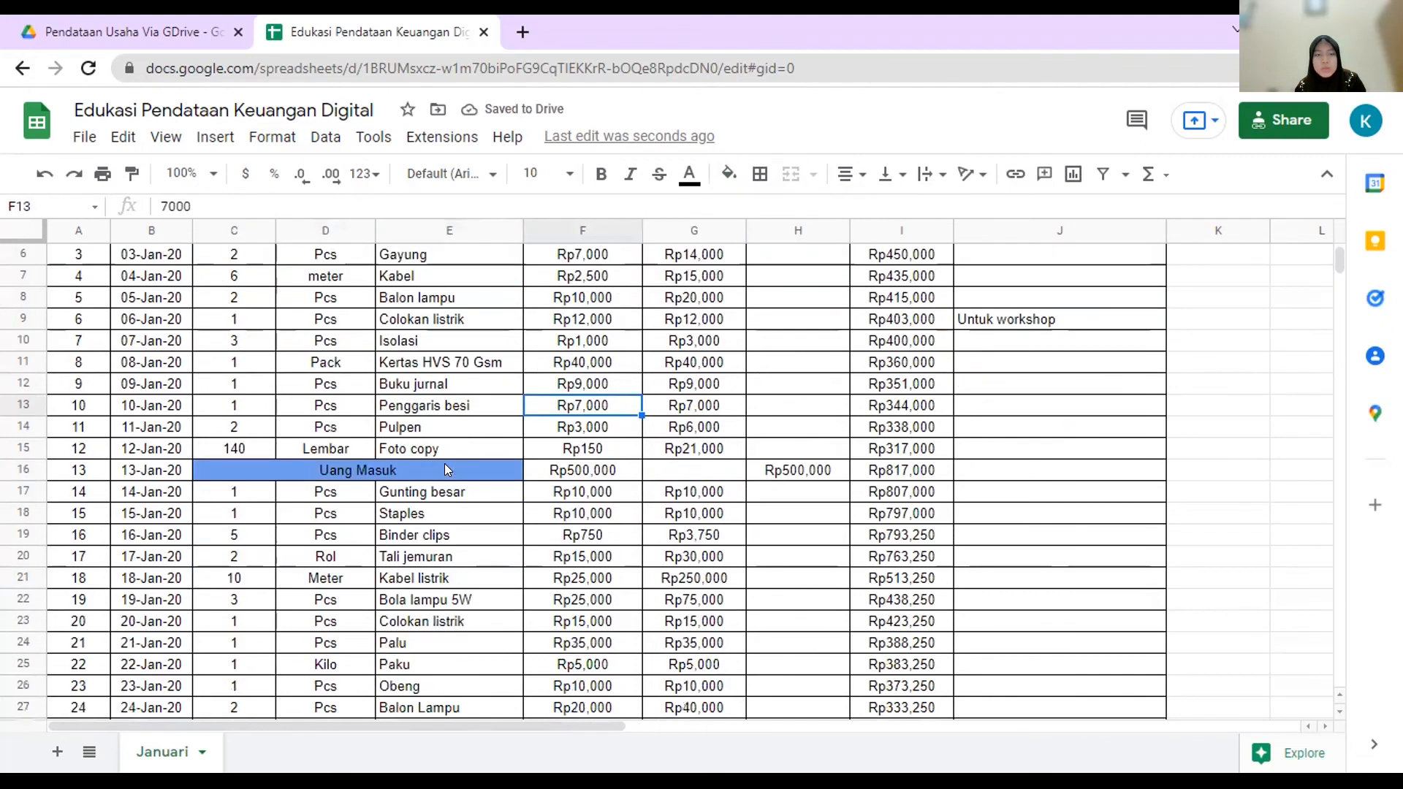
scroll(448, 469, down, 3)
scroll(445, 468, down, 2)
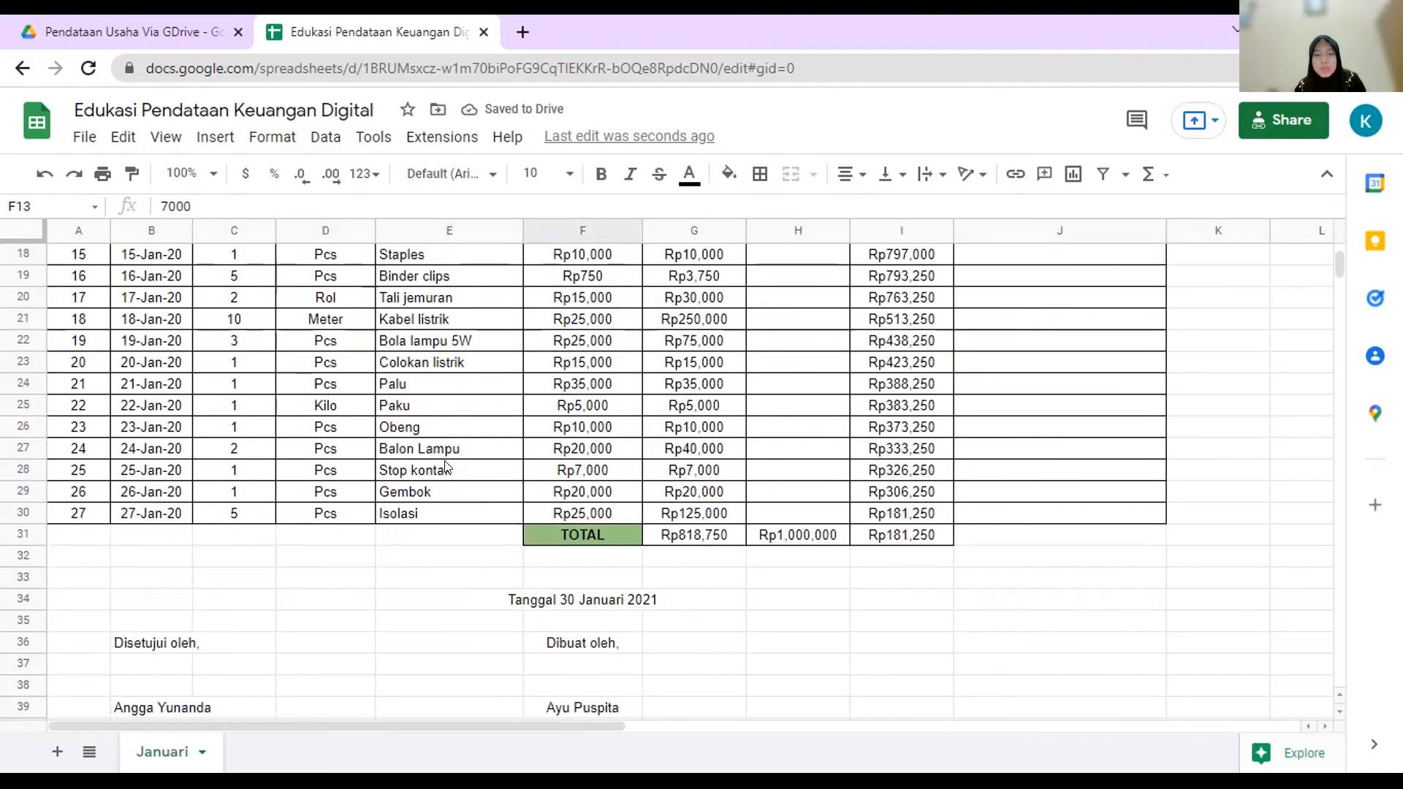
scroll(445, 468, down, 1)
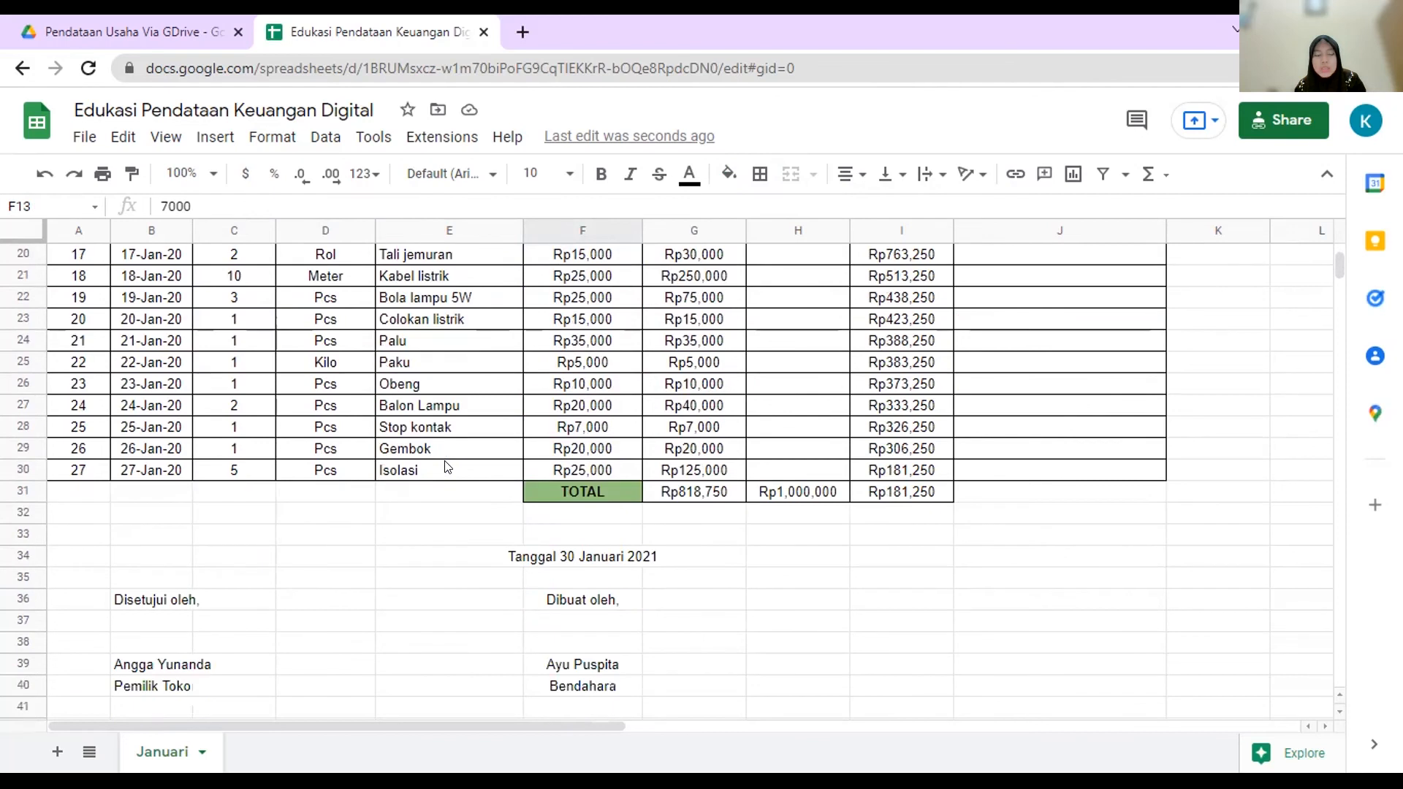
scroll(447, 468, down, 1)
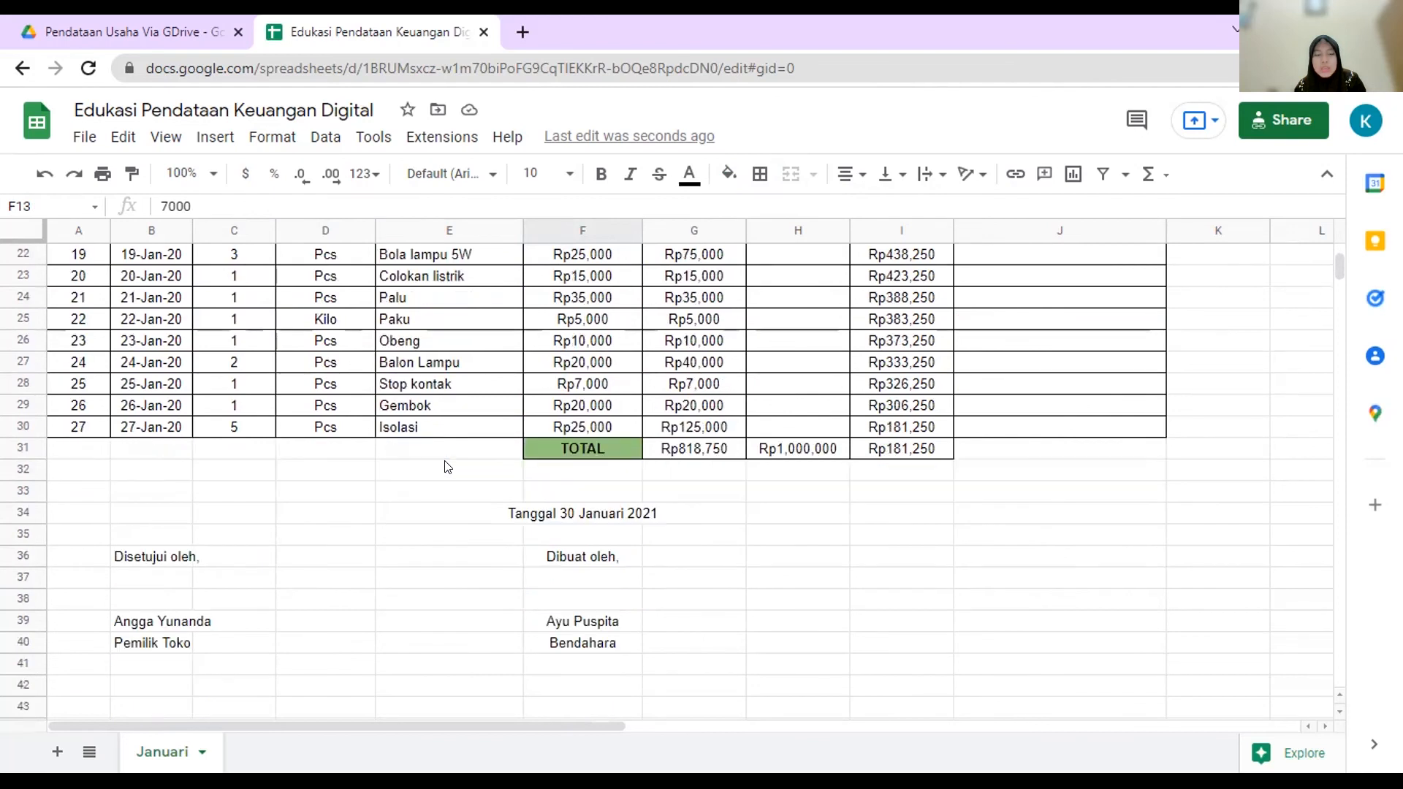
click(537, 517)
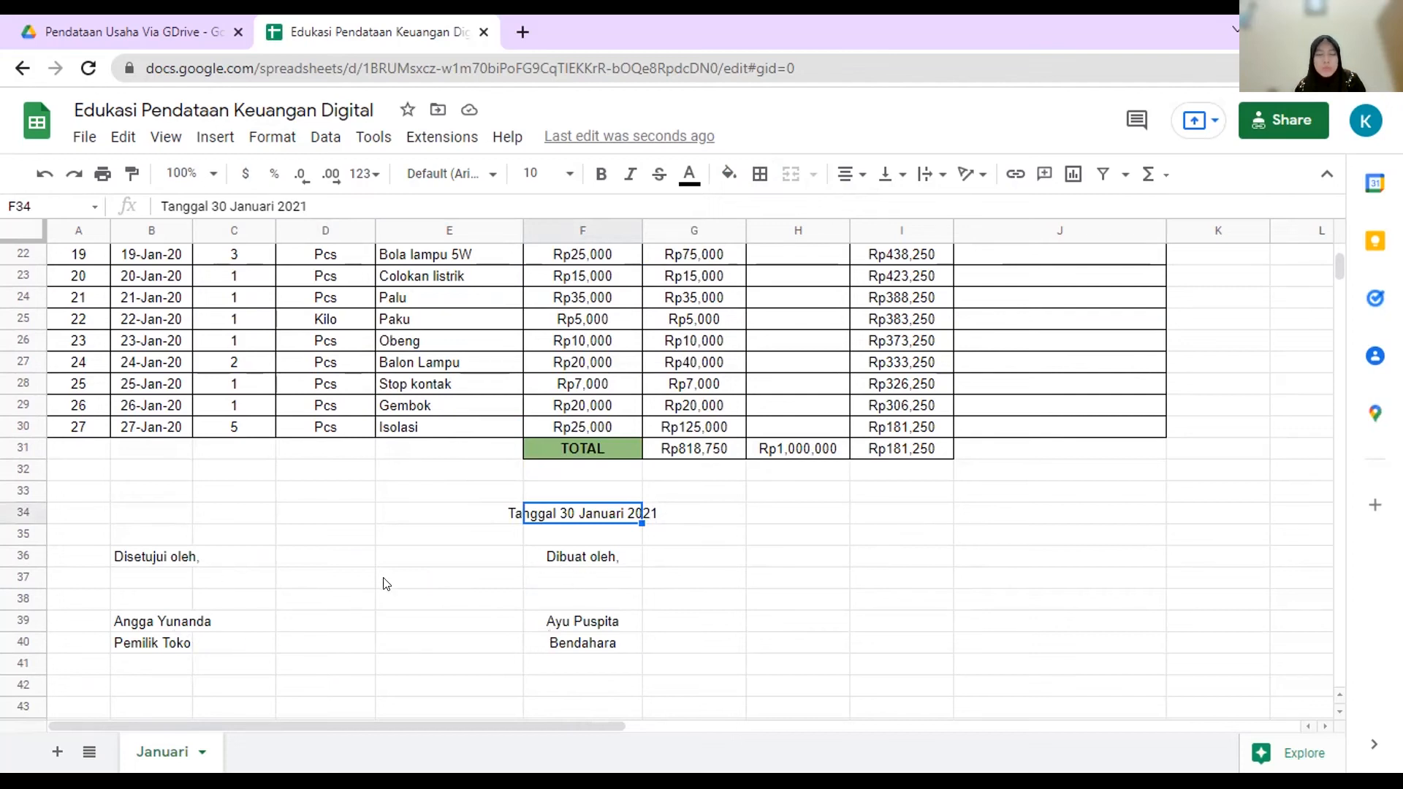
scroll(386, 583, up, 10)
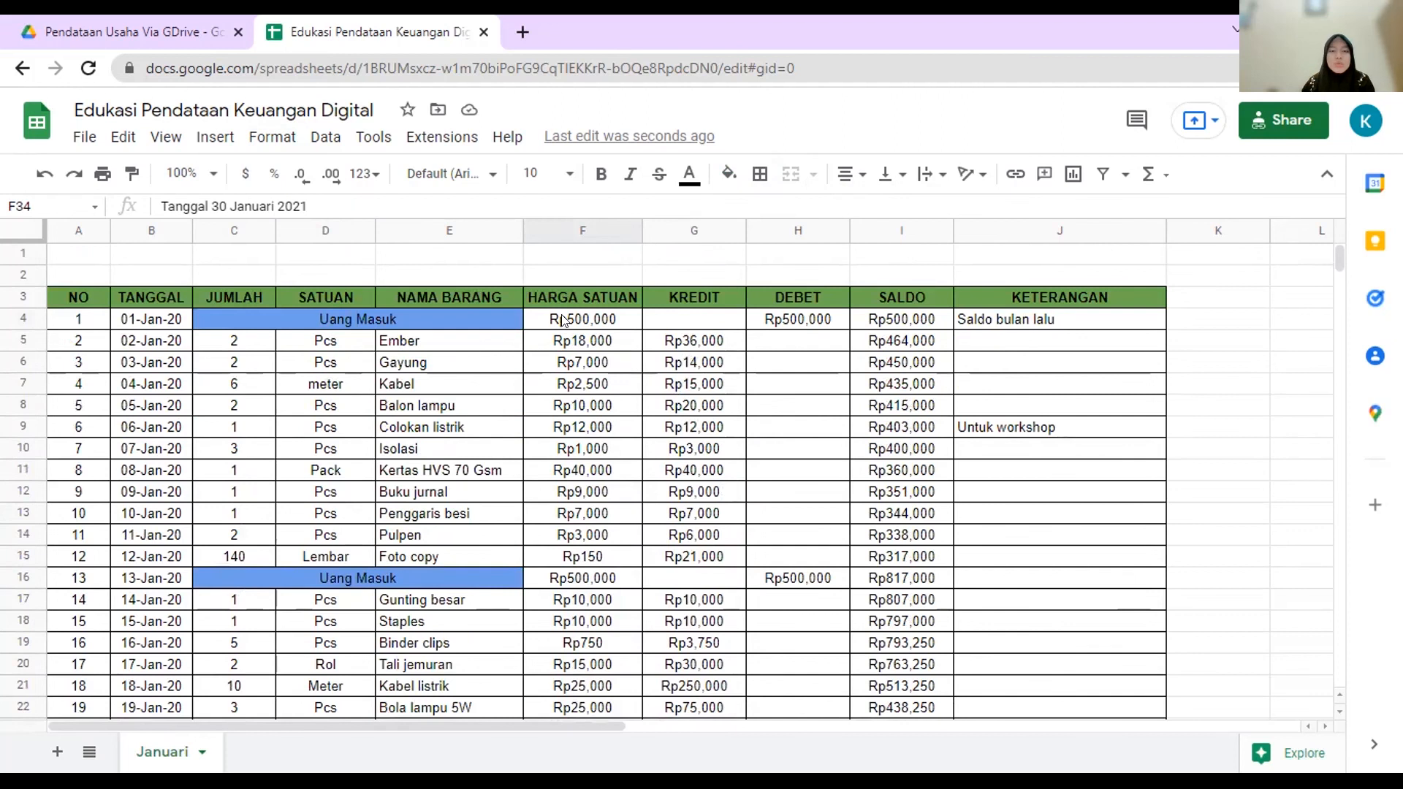
Step: Enter the title MARTABAK SINAR in cell F1 above the table and make it bold
click(542, 256)
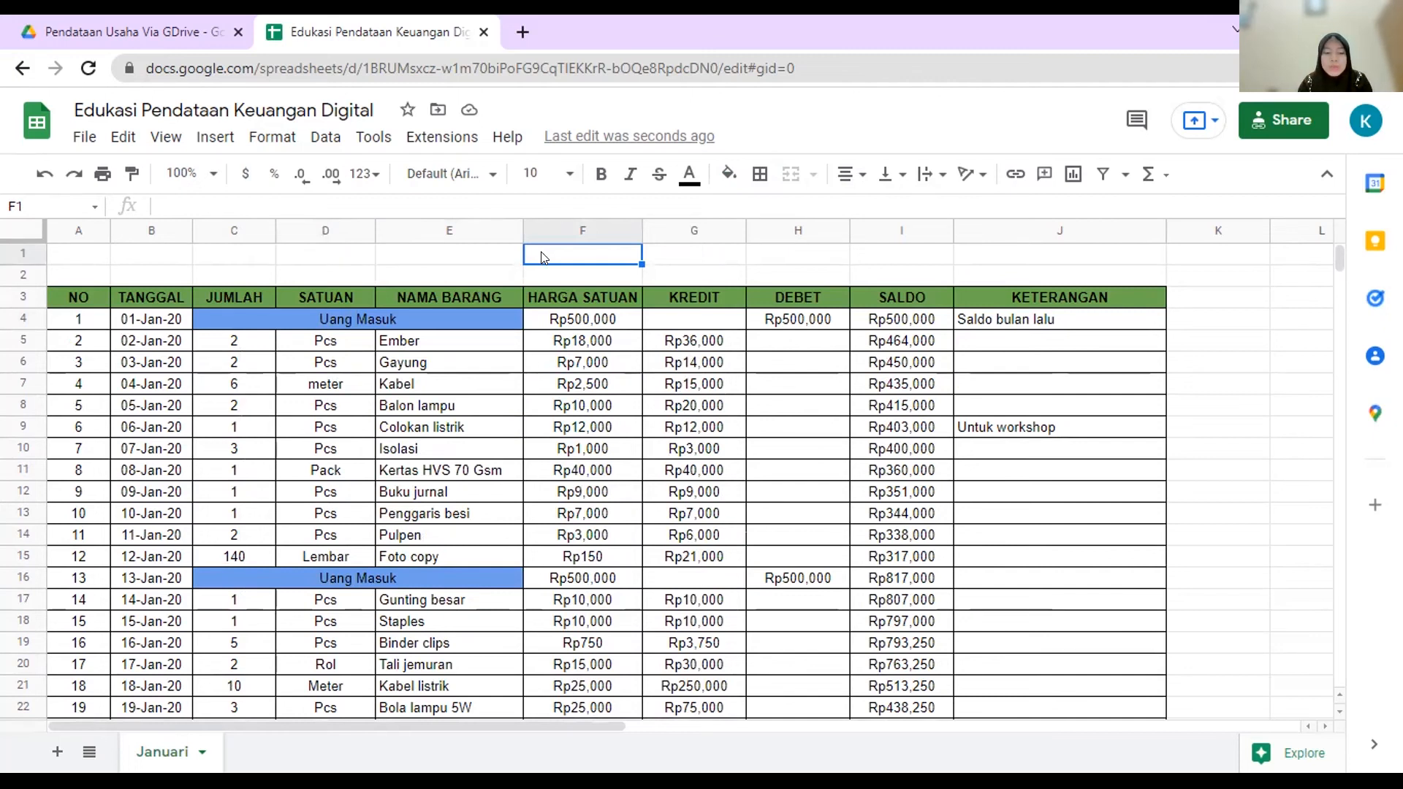
text(MARTABAK)
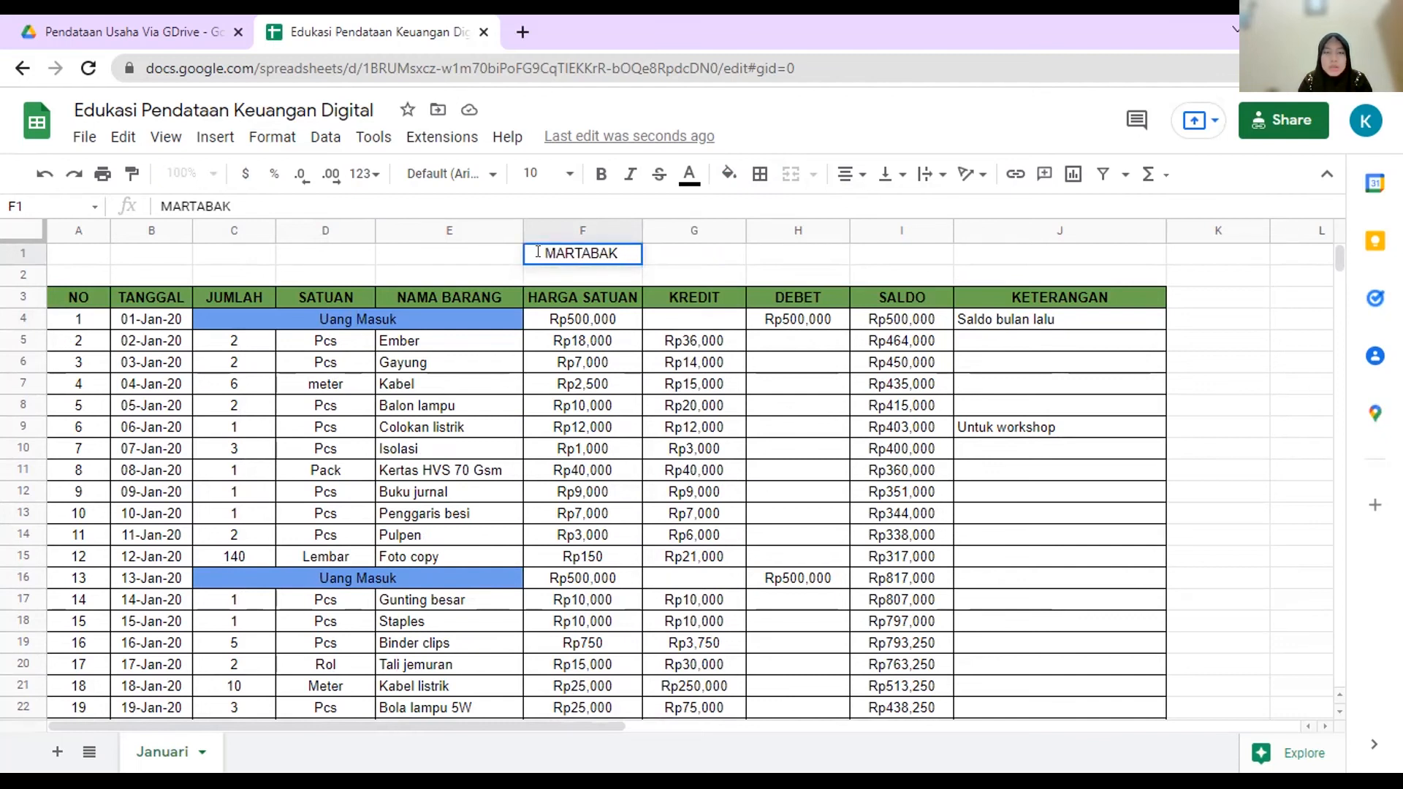
text( SINAR)
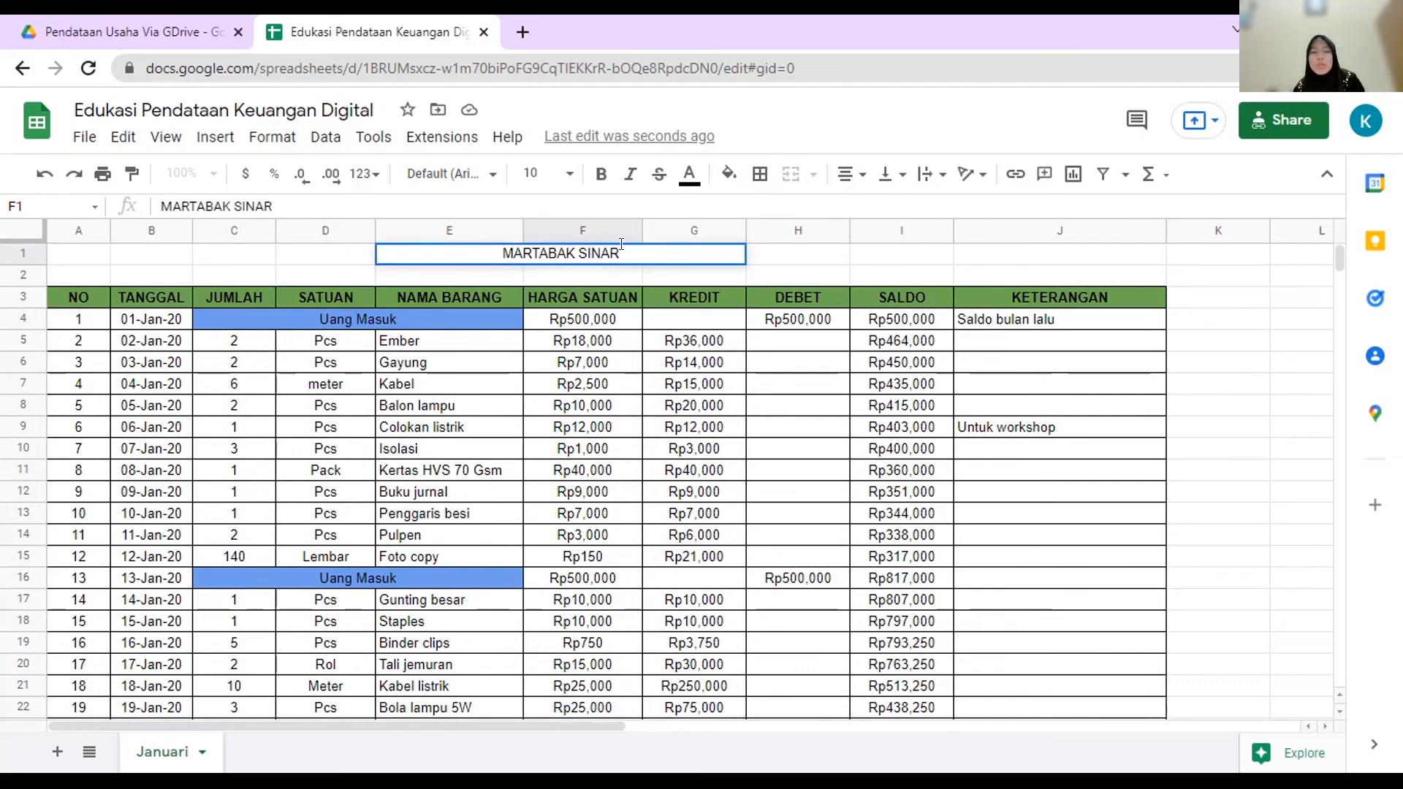
drag(621, 246, 503, 245)
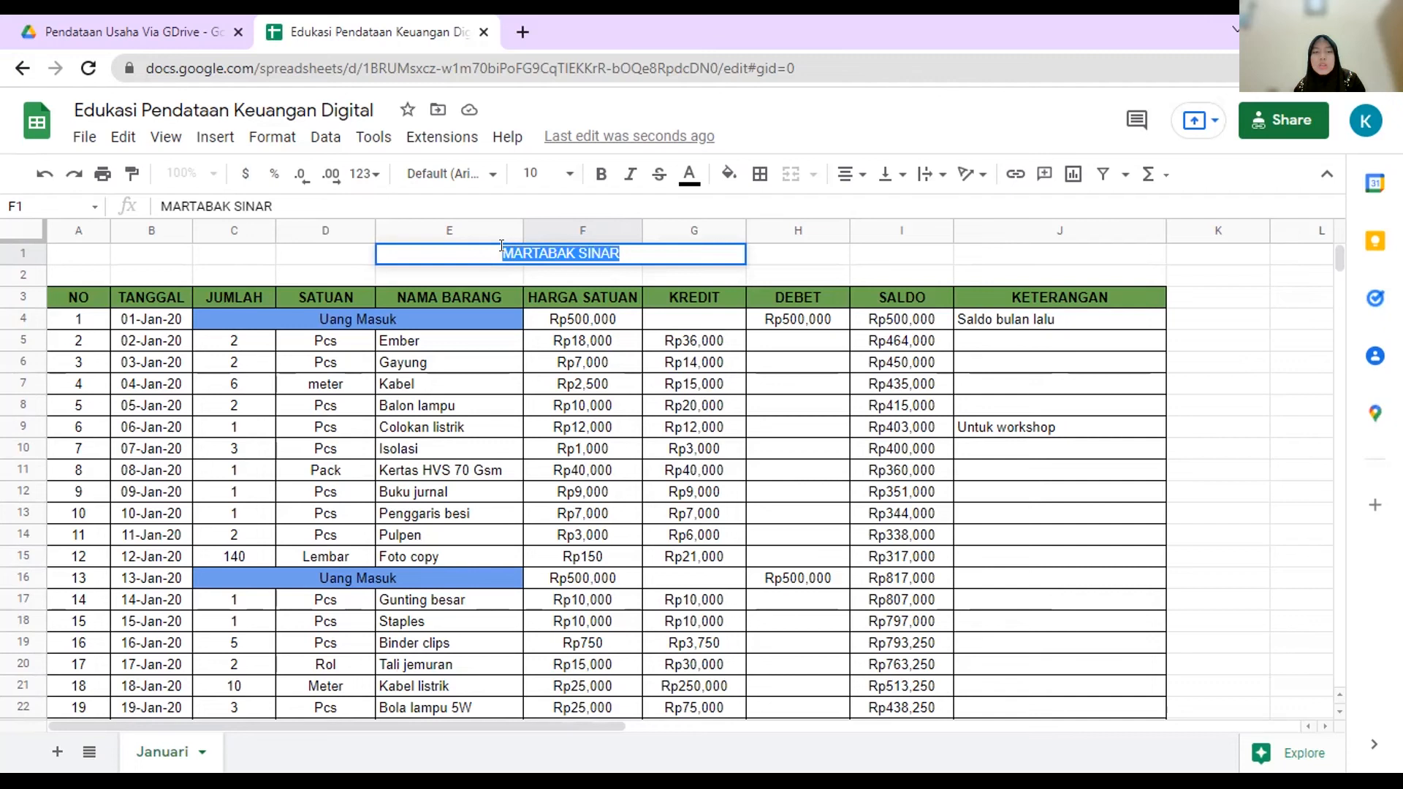
click(600, 175)
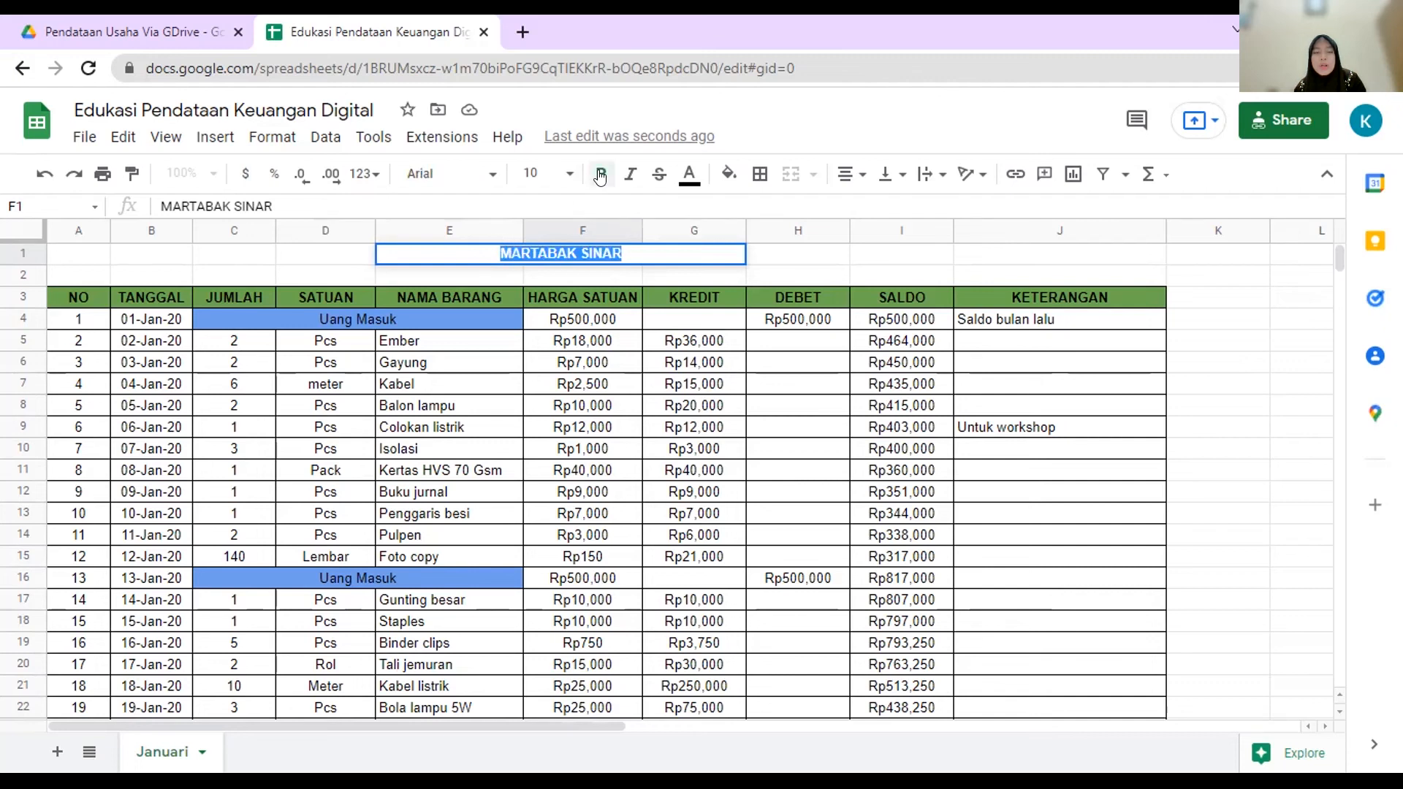
Step: Enter the period 01 Januari 2020 - 27 Januari 2020 in cell F2 under the title
click(563, 273)
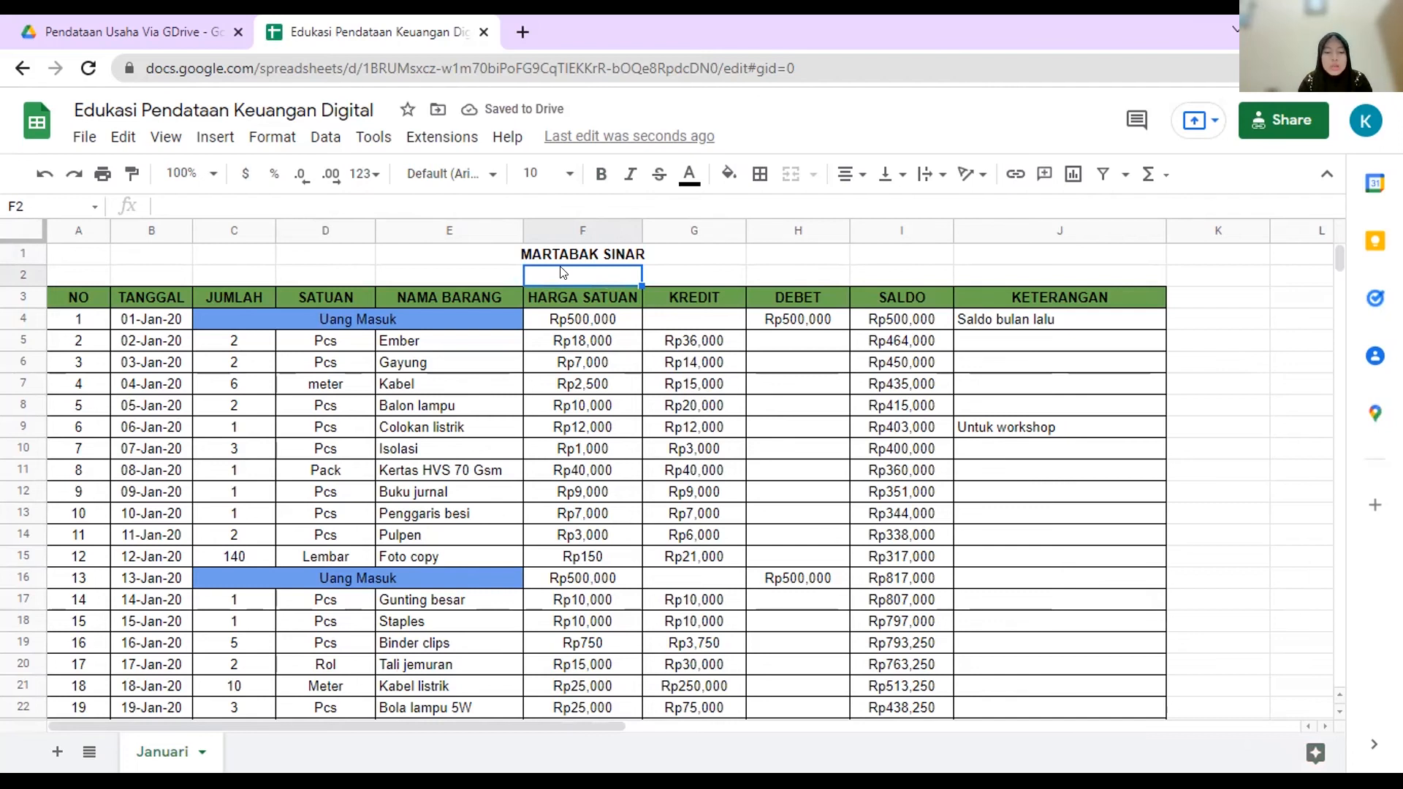
text(01 jAN)
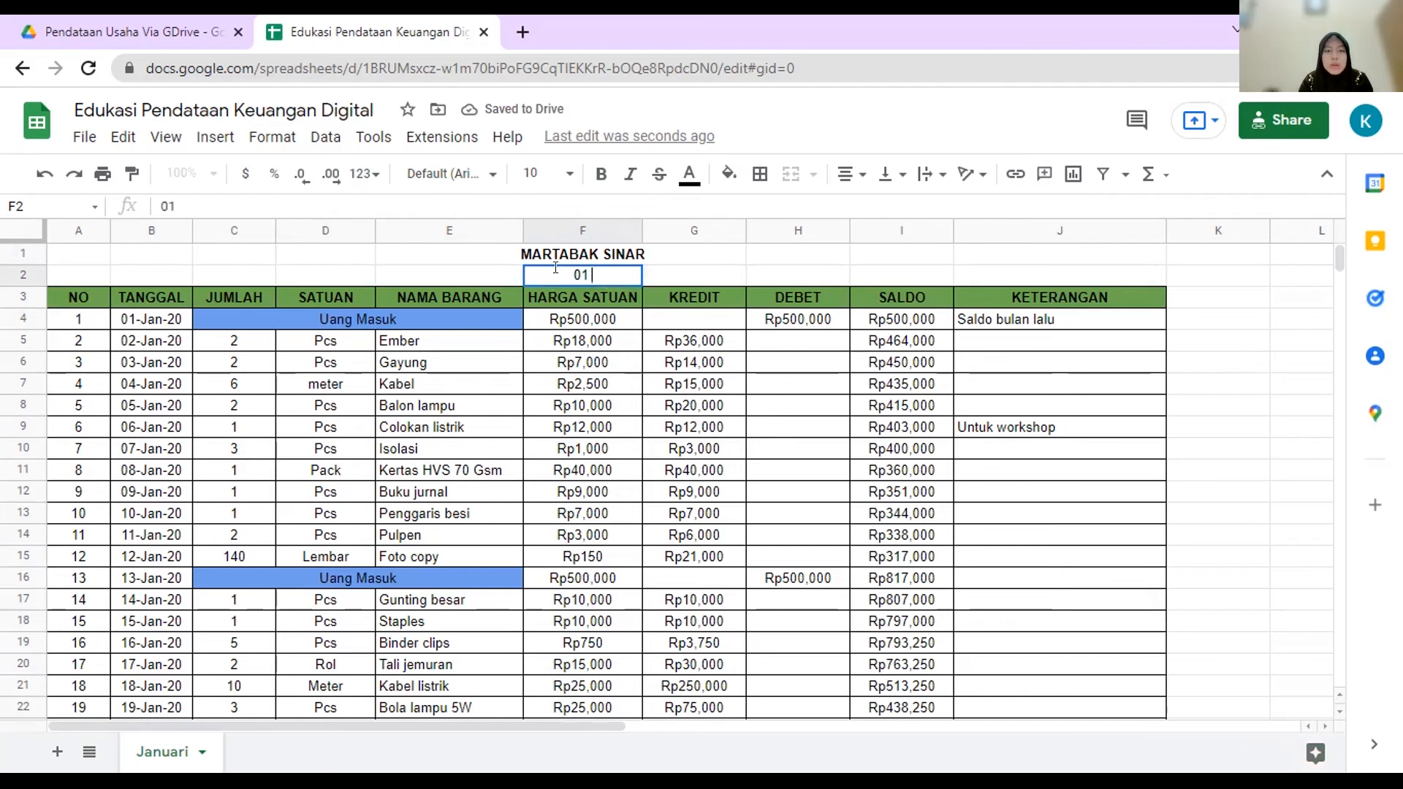
key(BackSpace)
key(BackSpace)
key(BackSpace)
text(Janu)
text(rari)
key(BackSpace)
key(BackSpace)
key(BackSpace)
key(BackSpace)
key(BackSpace)
text(ari 20)
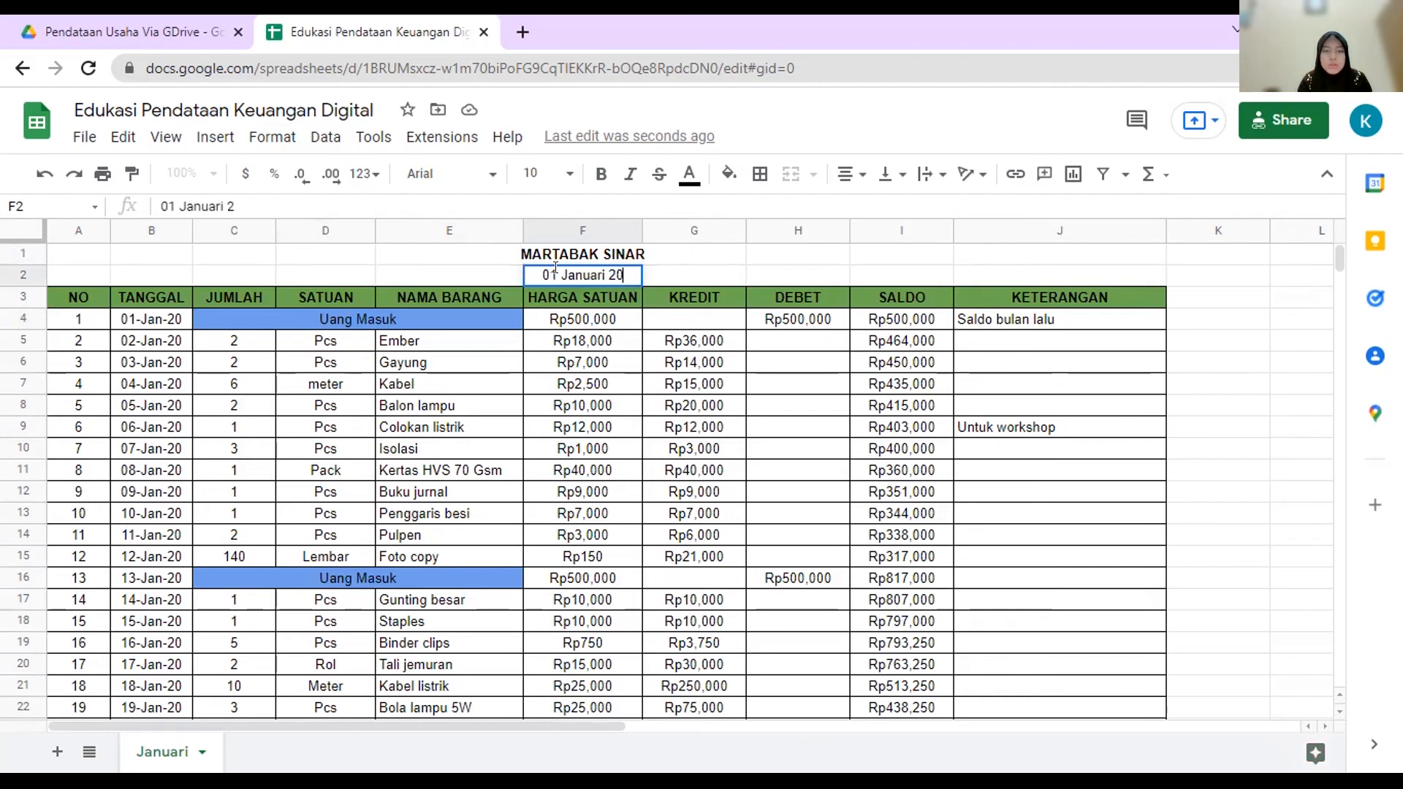
text(20 -)
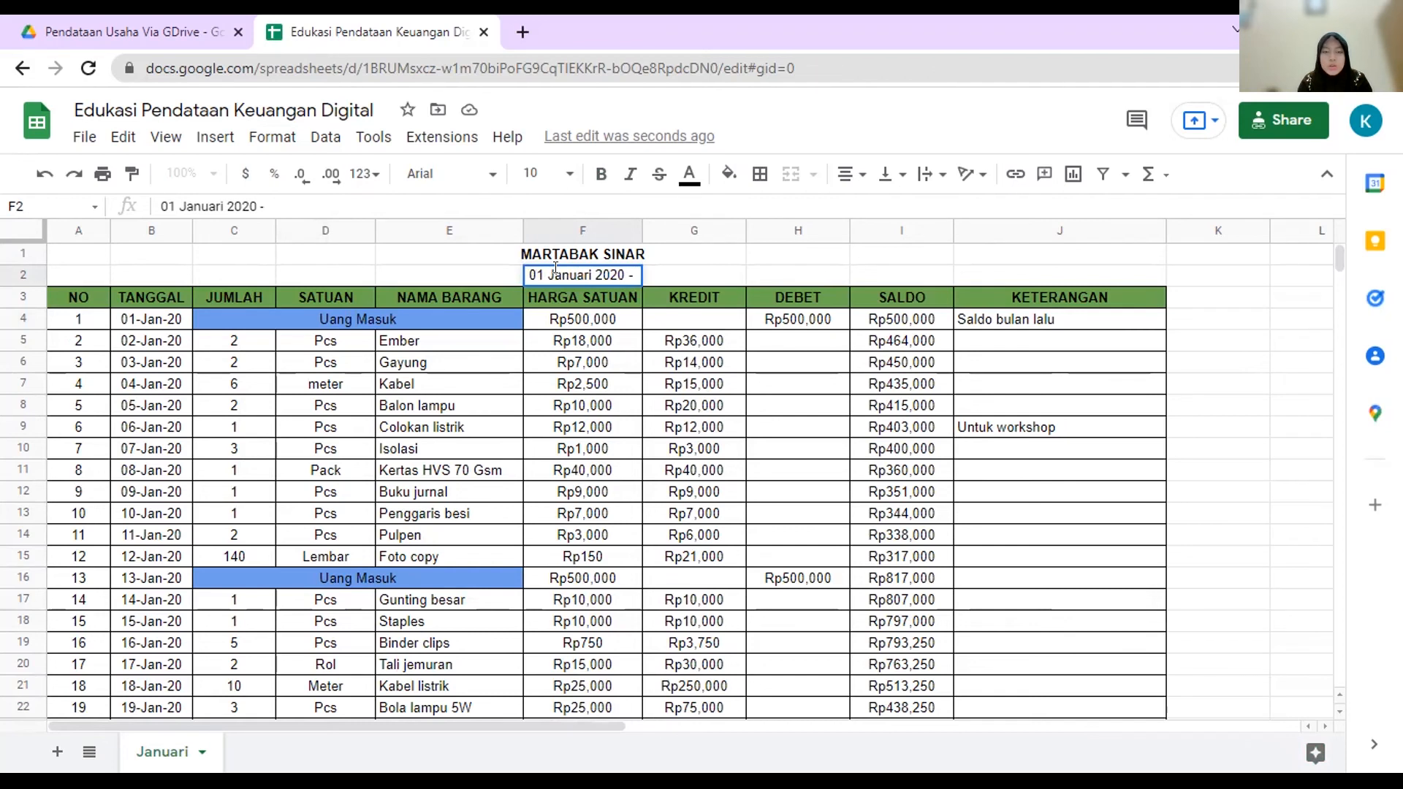
text( 27)
text( Januari )
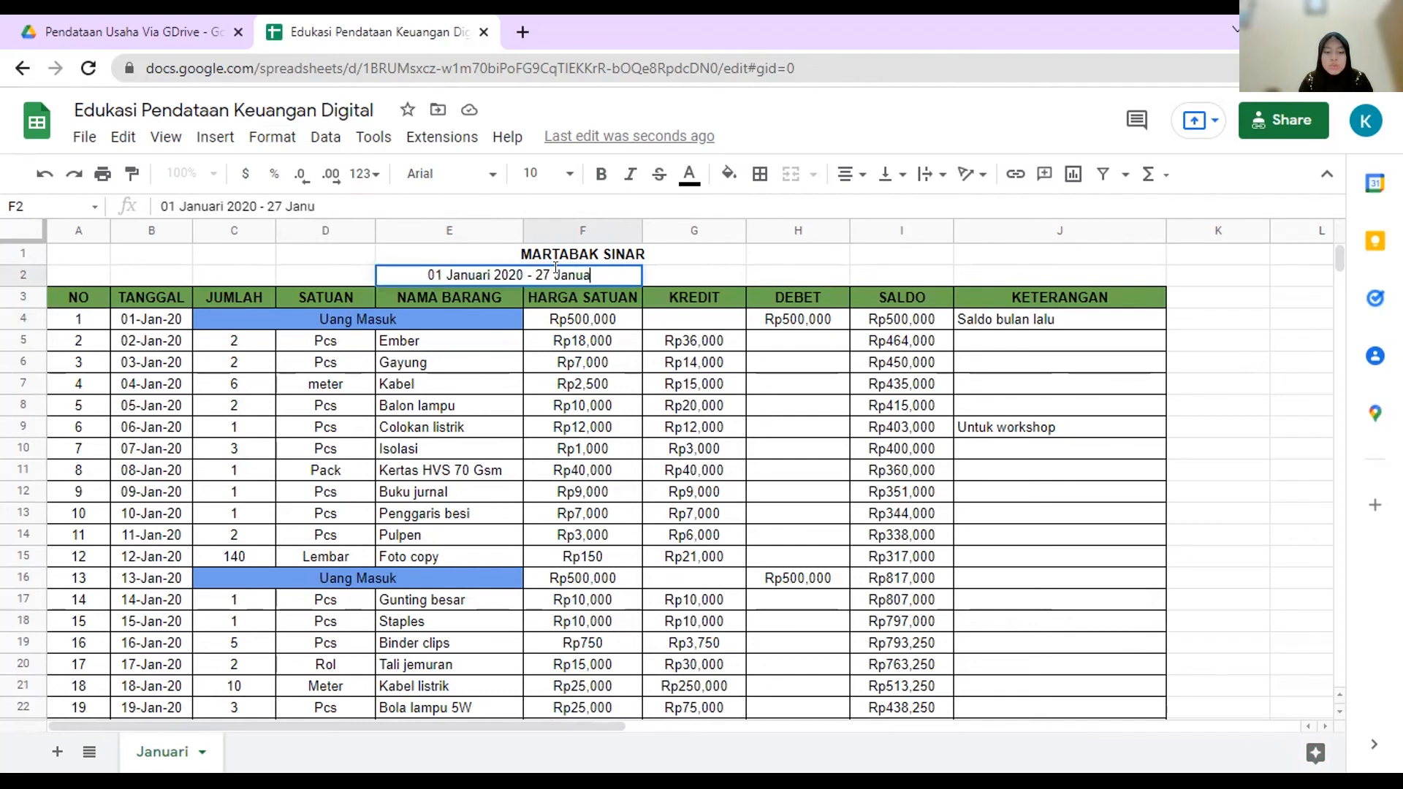
text(2020)
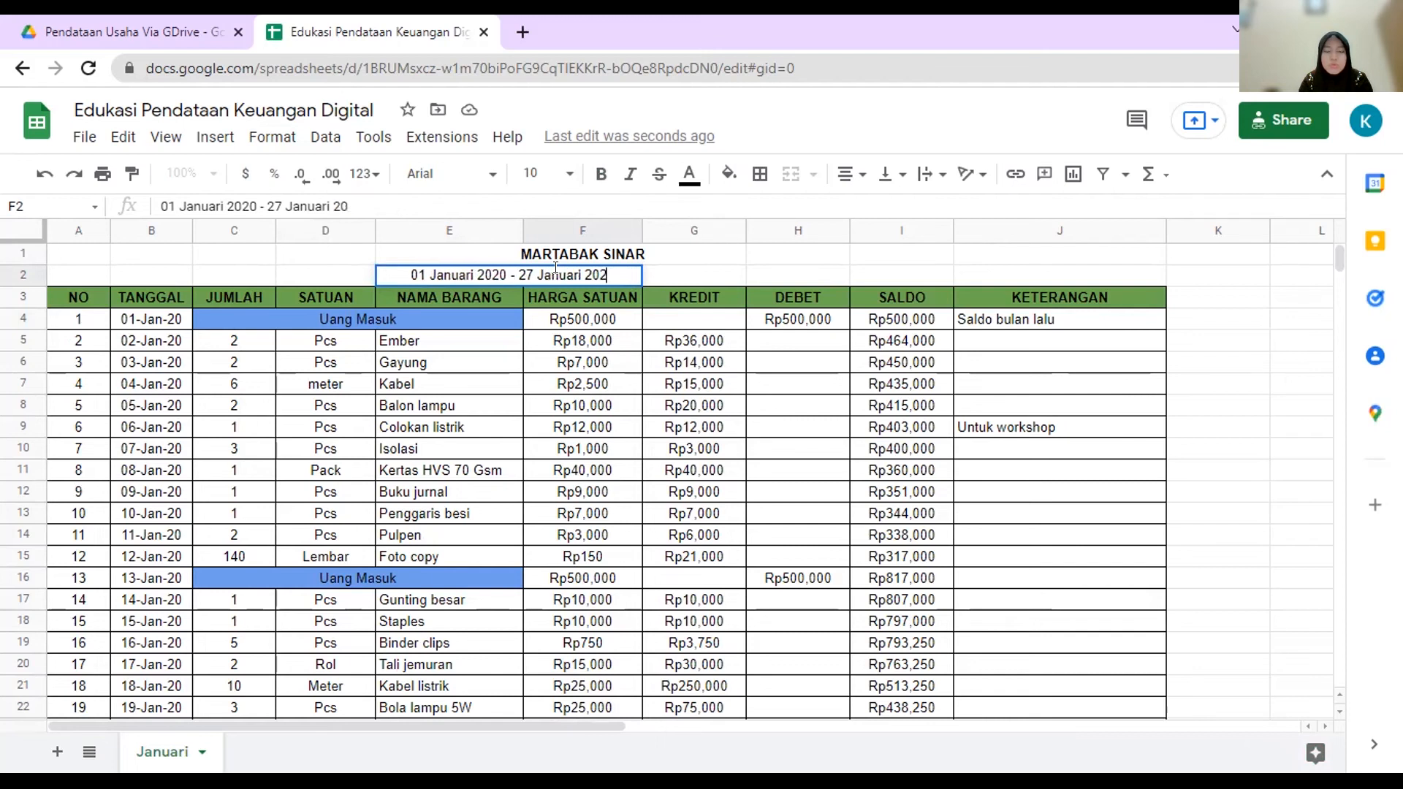
key(Return)
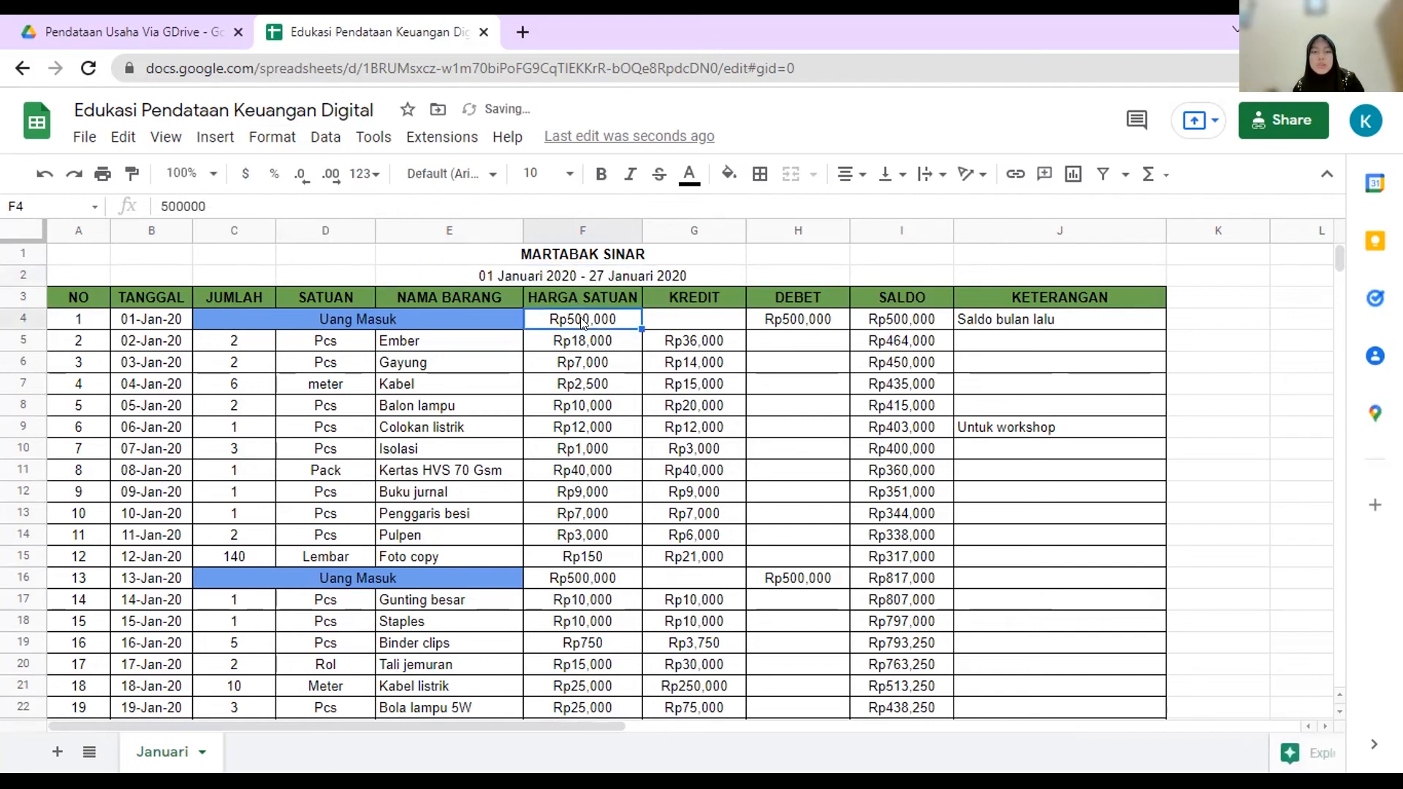
Step: Make the period text in cell F2 bold
click(483, 274)
double_click(562, 272)
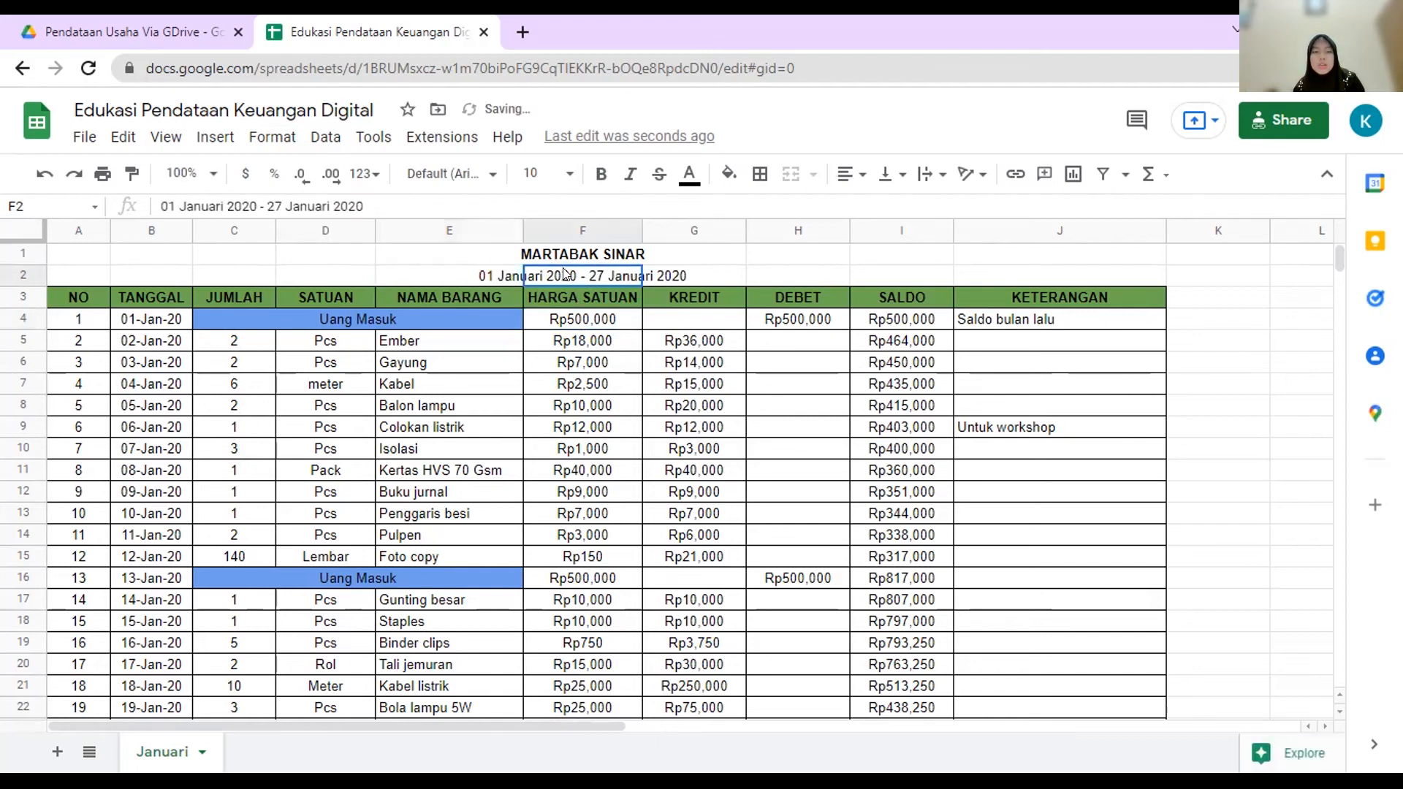
drag(458, 275, 664, 275)
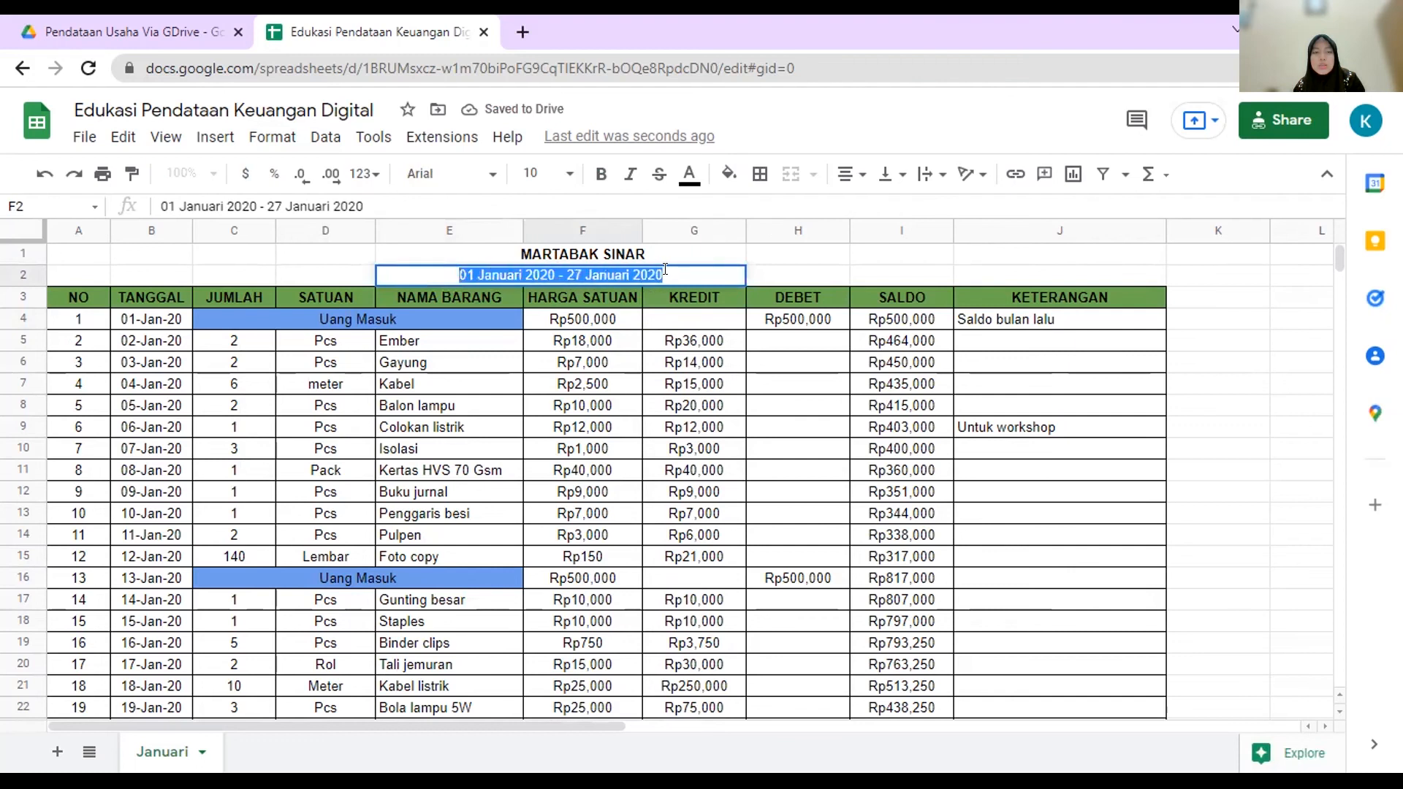
click(600, 174)
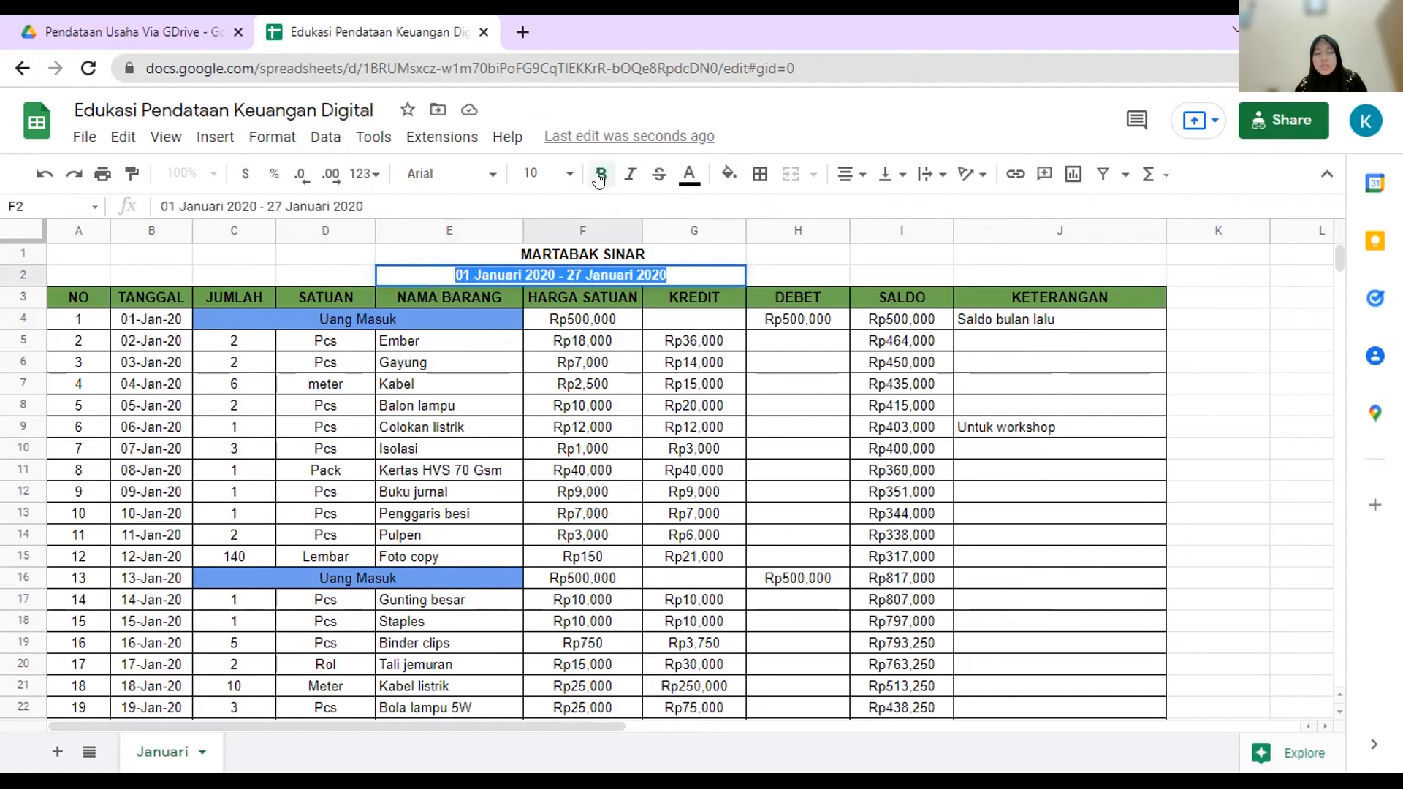
click(767, 270)
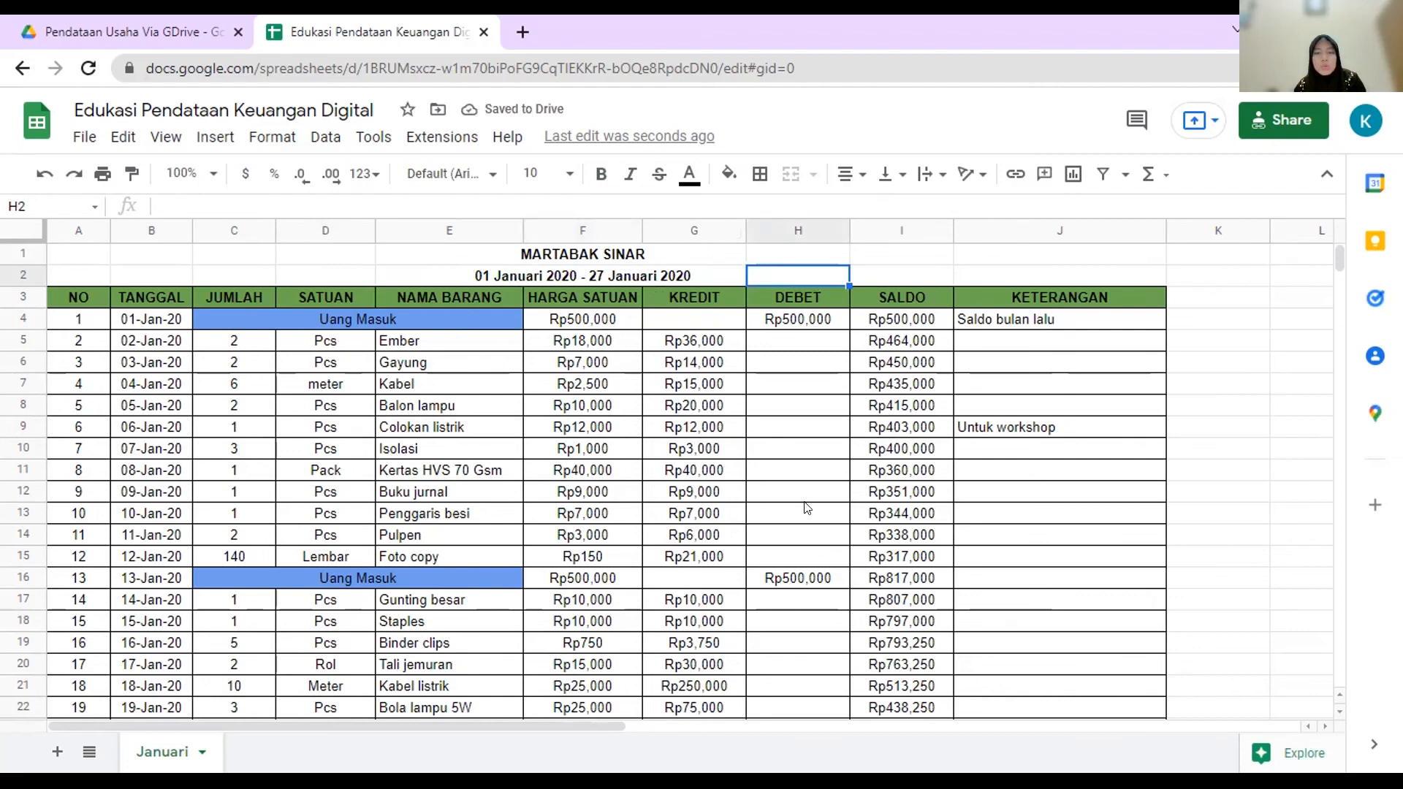
Step: Change the date line in cell F34 above the signature block to Tanggal 27 Januari 2021
scroll(807, 508, down, 1)
scroll(807, 508, down, 4)
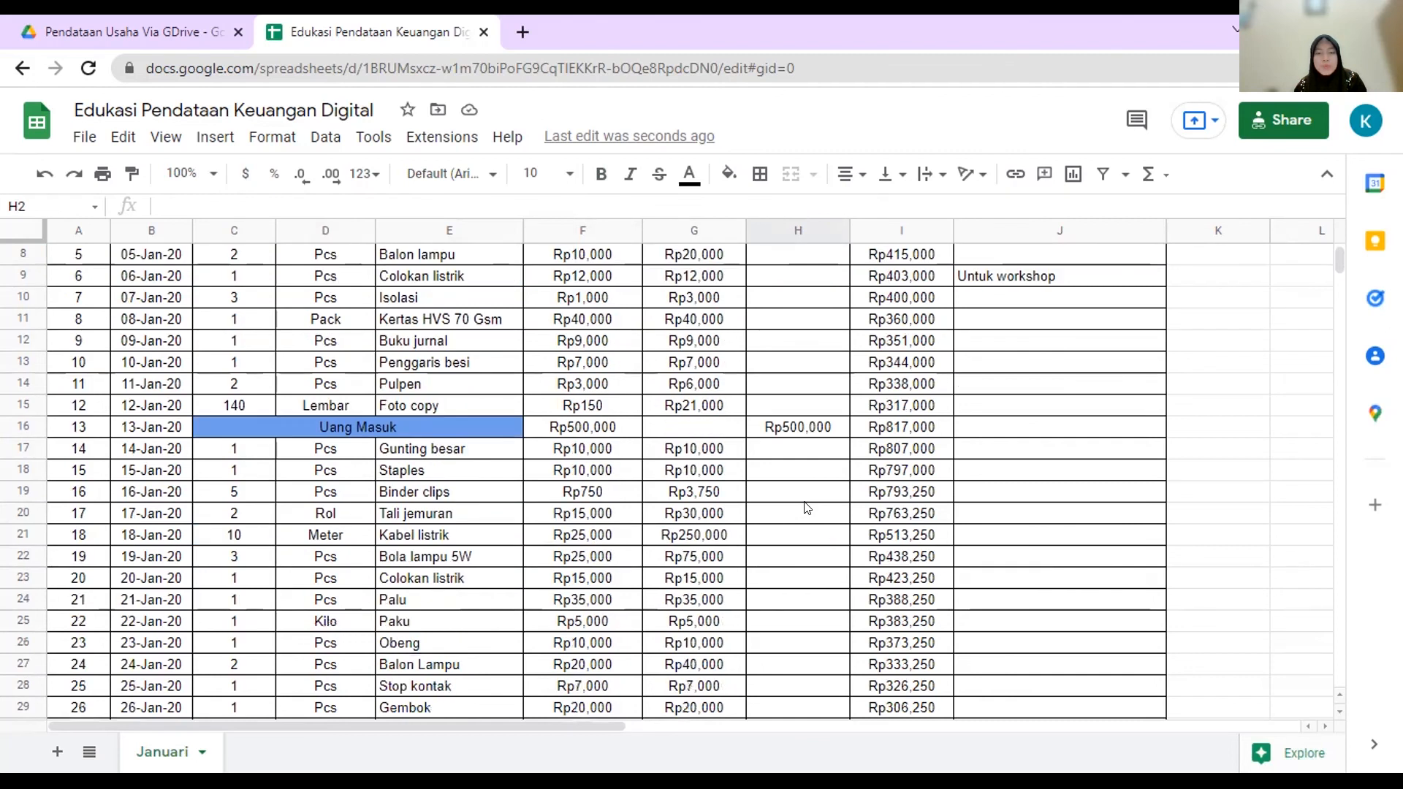
scroll(678, 482, down, 3)
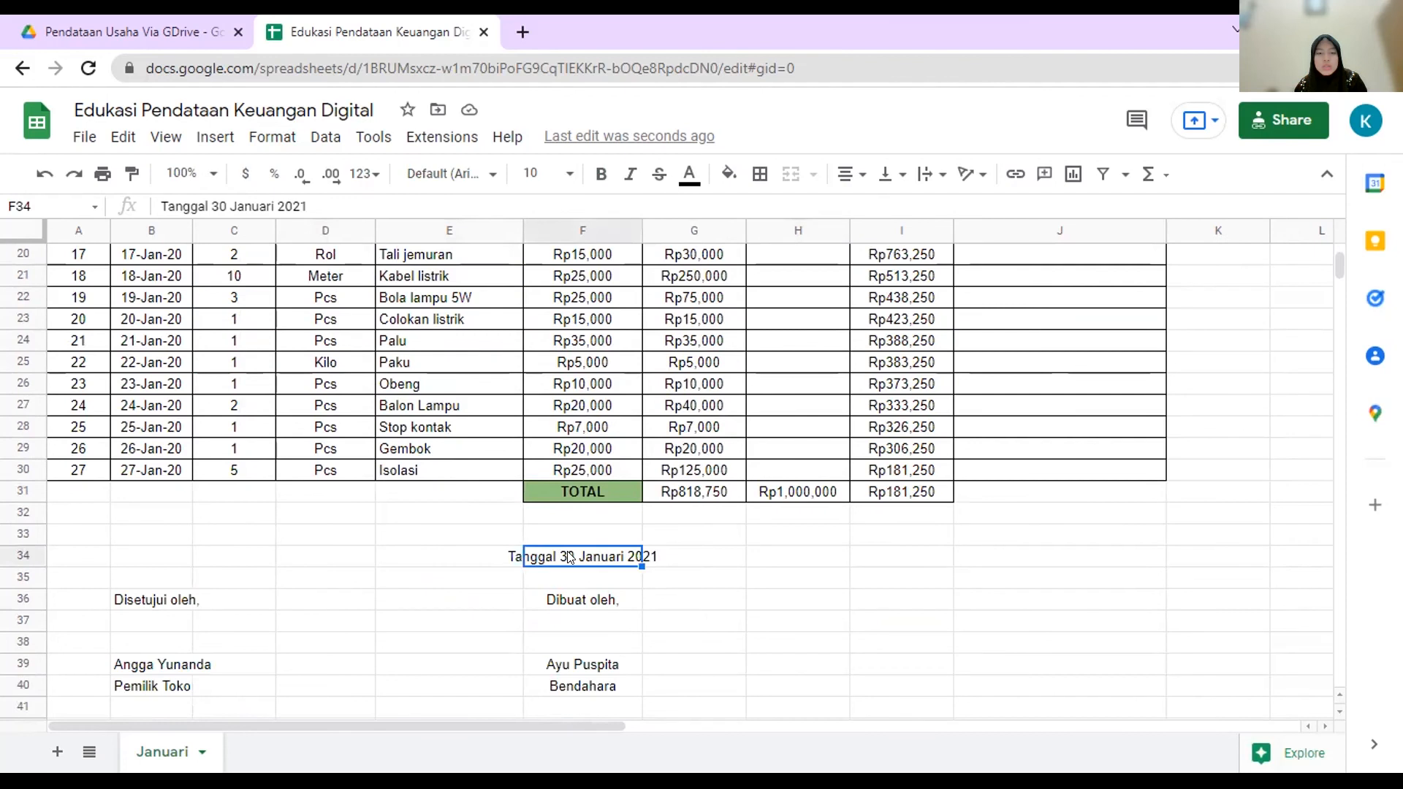
double_click(569, 553)
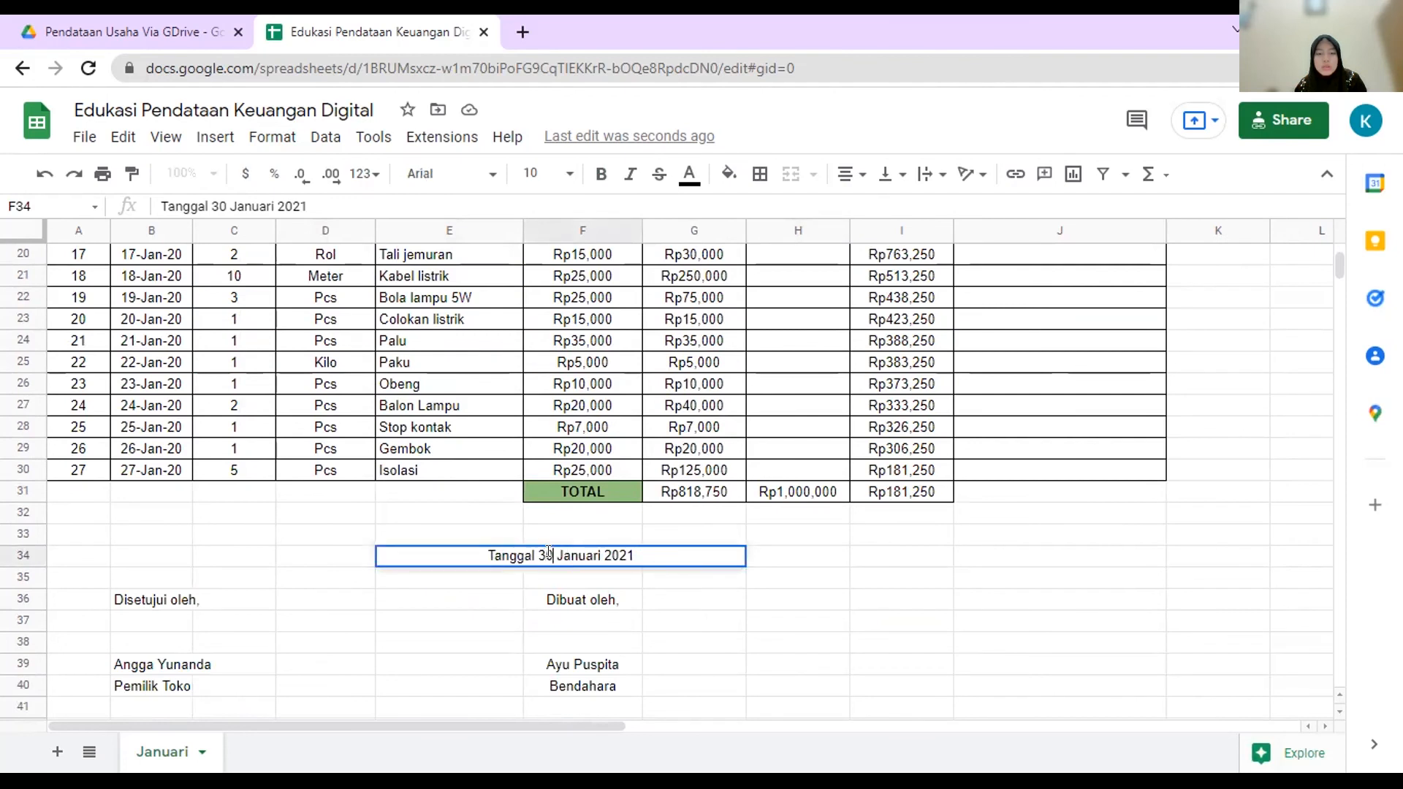
key(BackSpace)
key(BackSpace)
text(27)
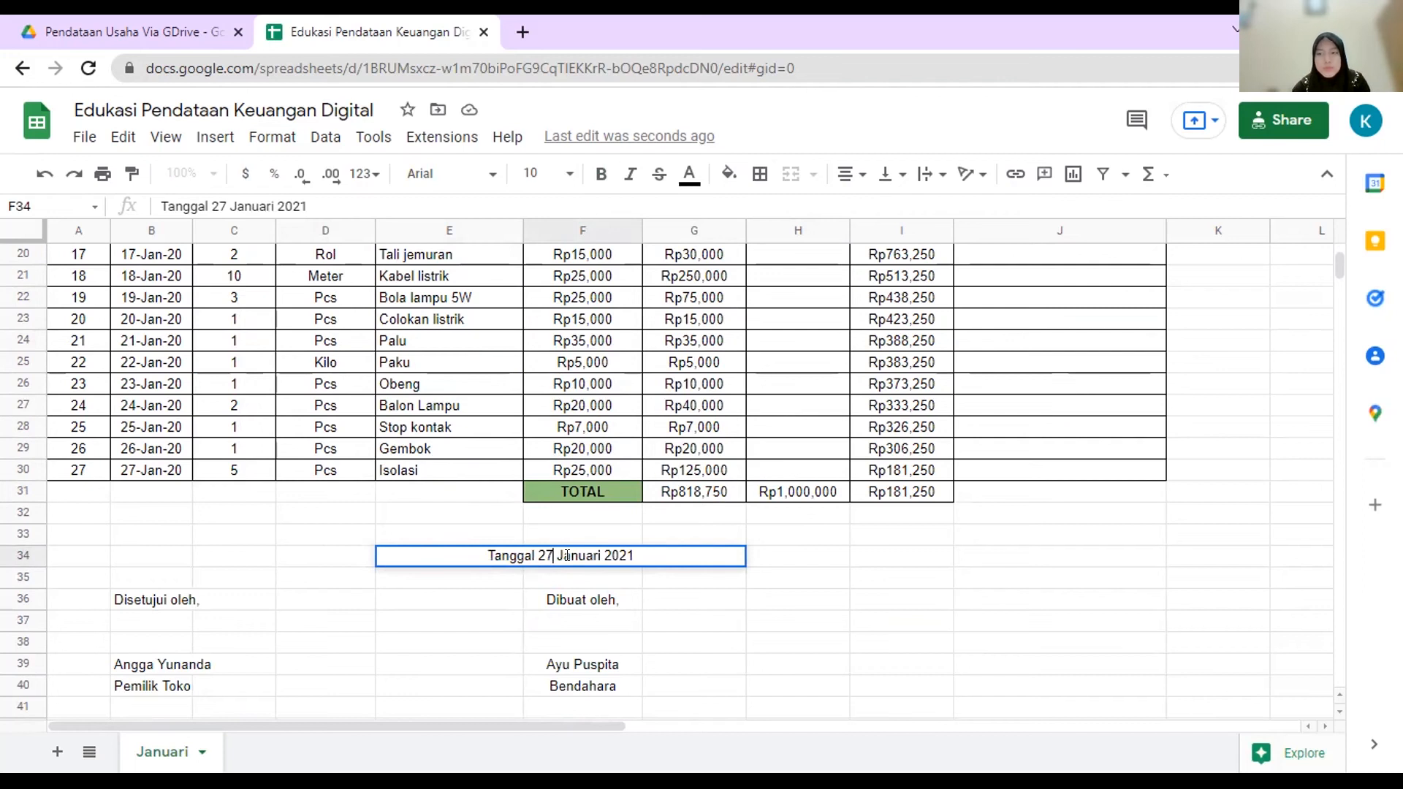
click(730, 582)
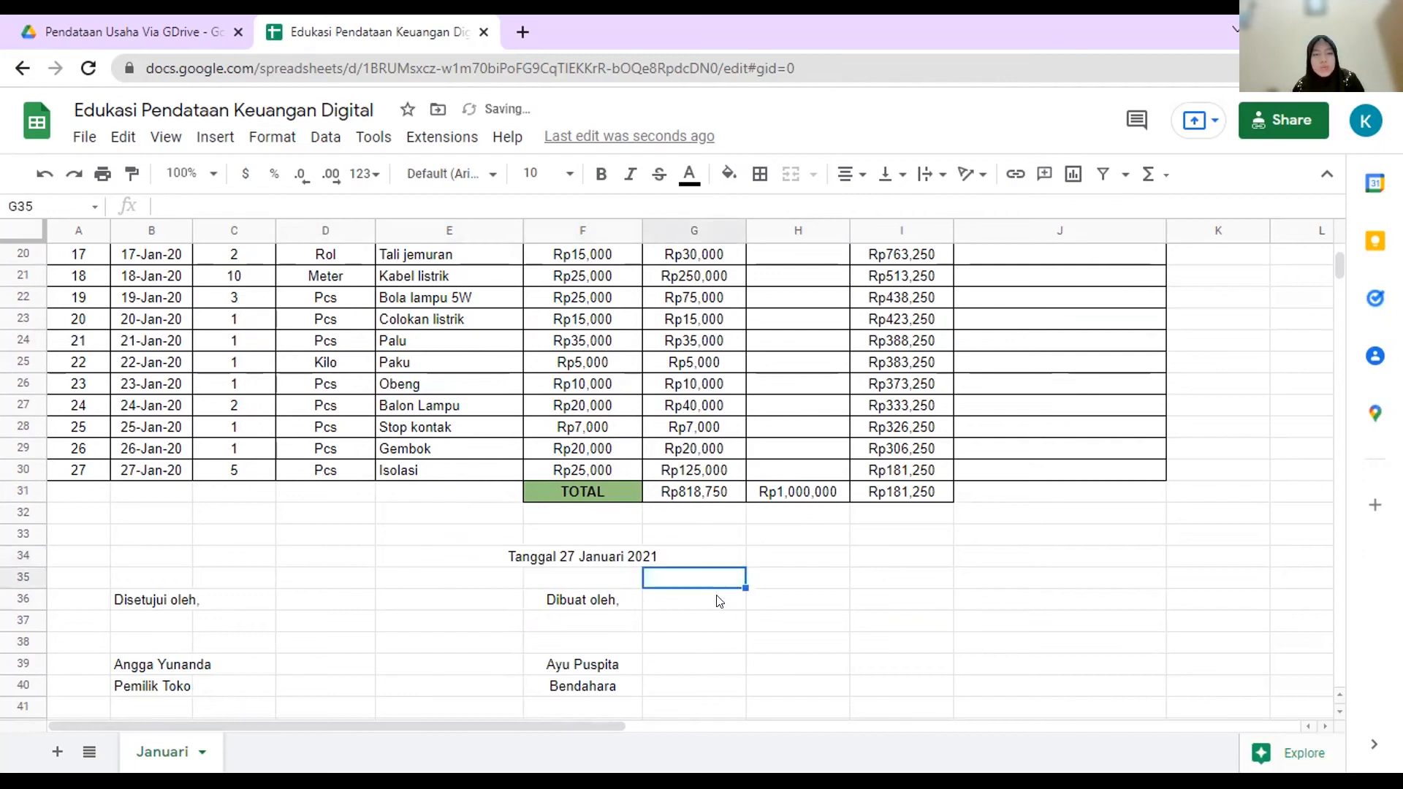
Step: Duplicate the Januari sheet within the same spreadsheet
scroll(431, 552, up, 7)
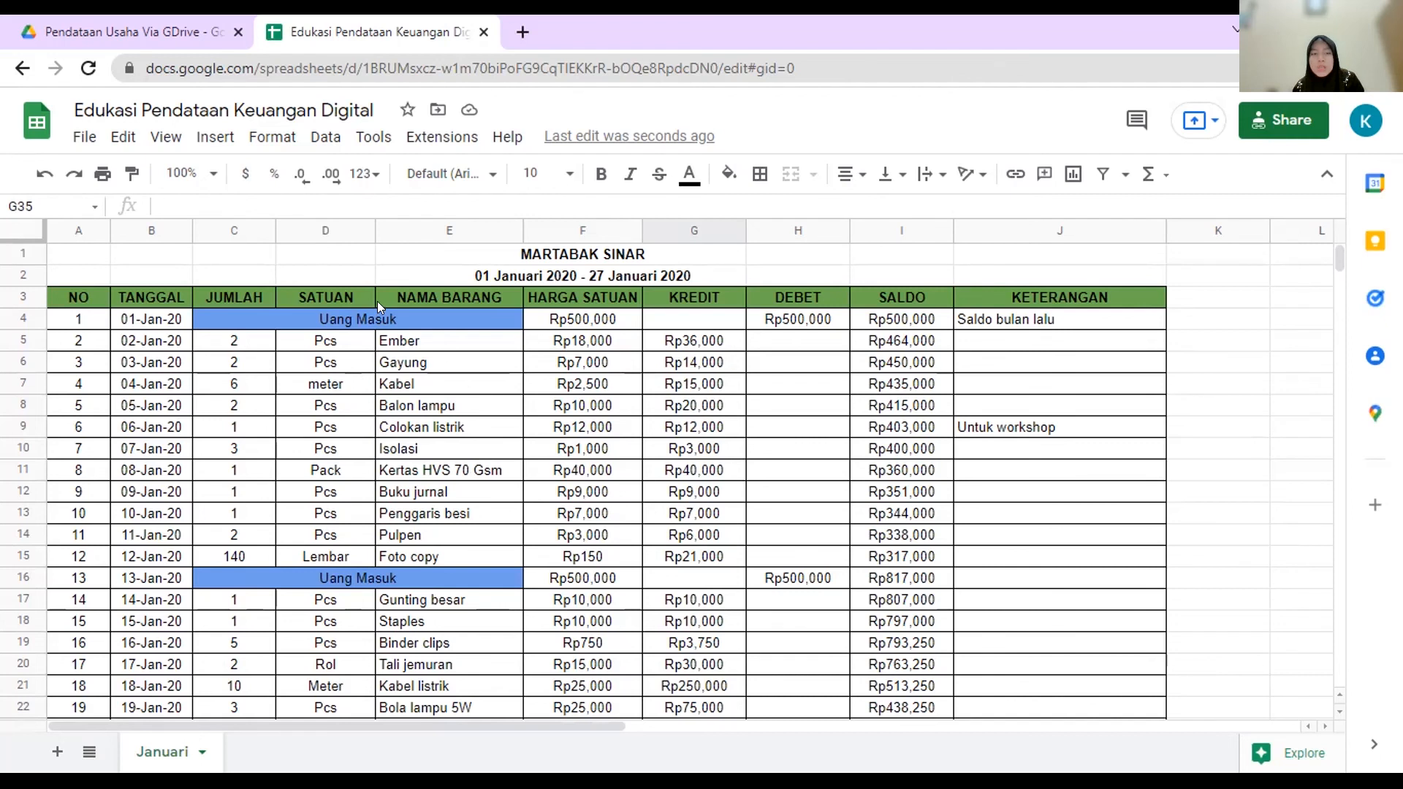
click(418, 321)
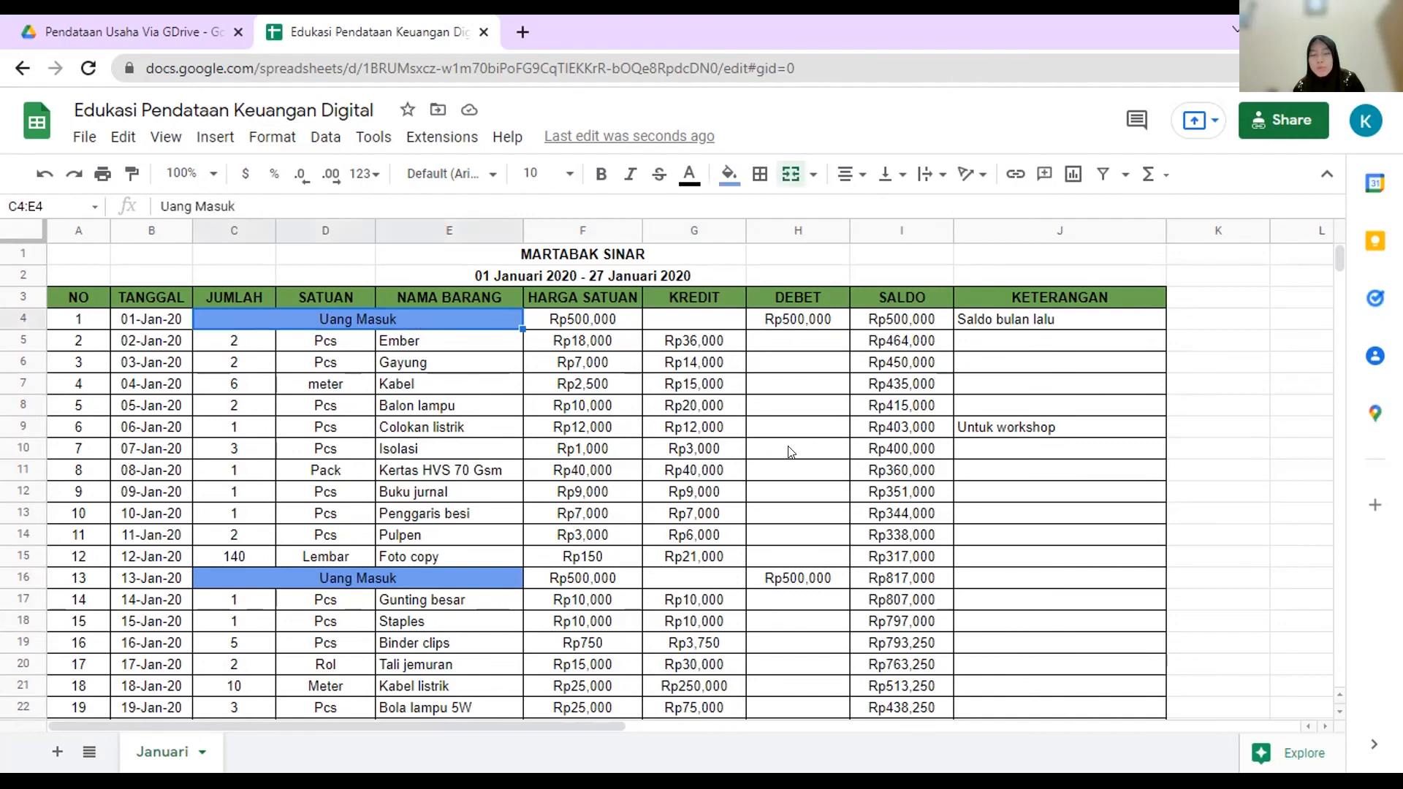
click(202, 753)
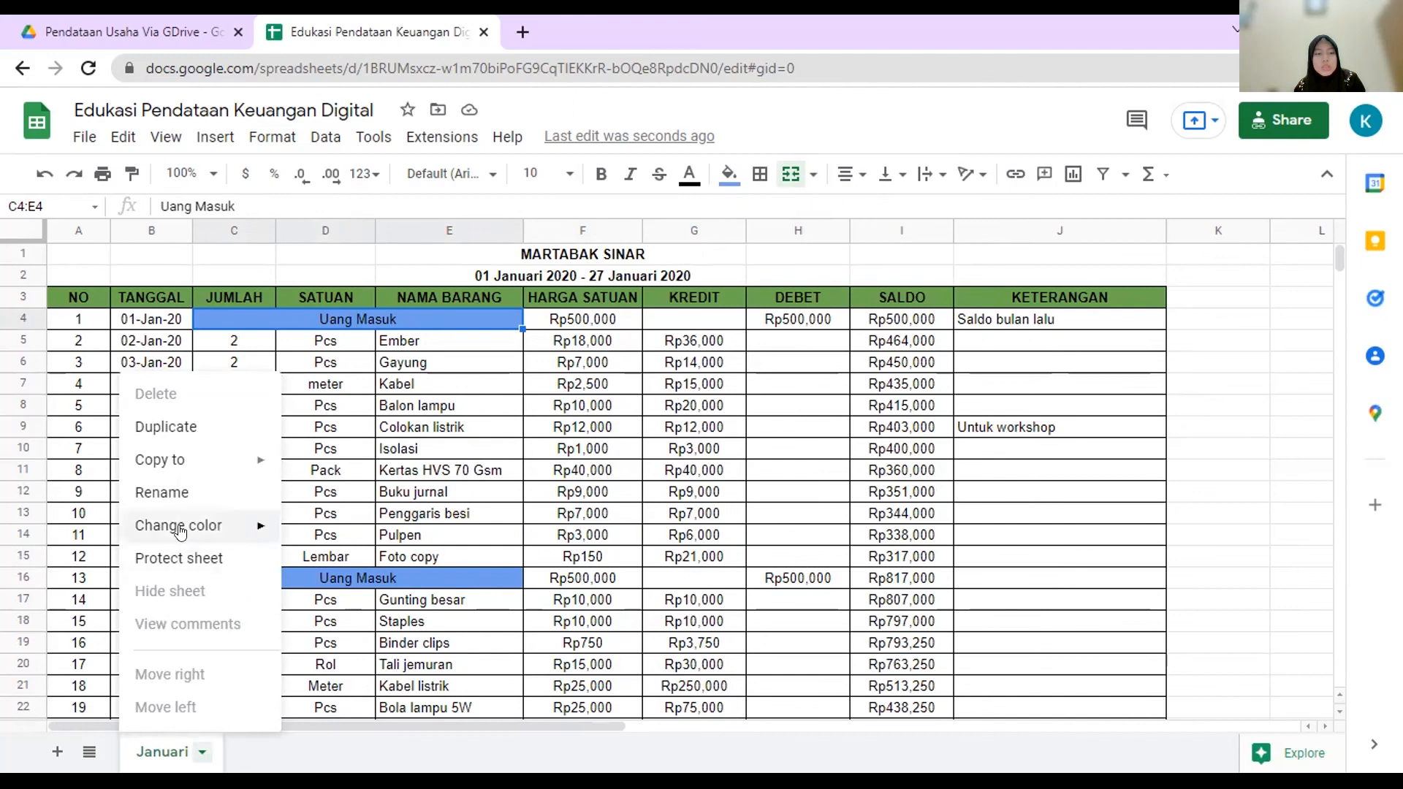
click(204, 431)
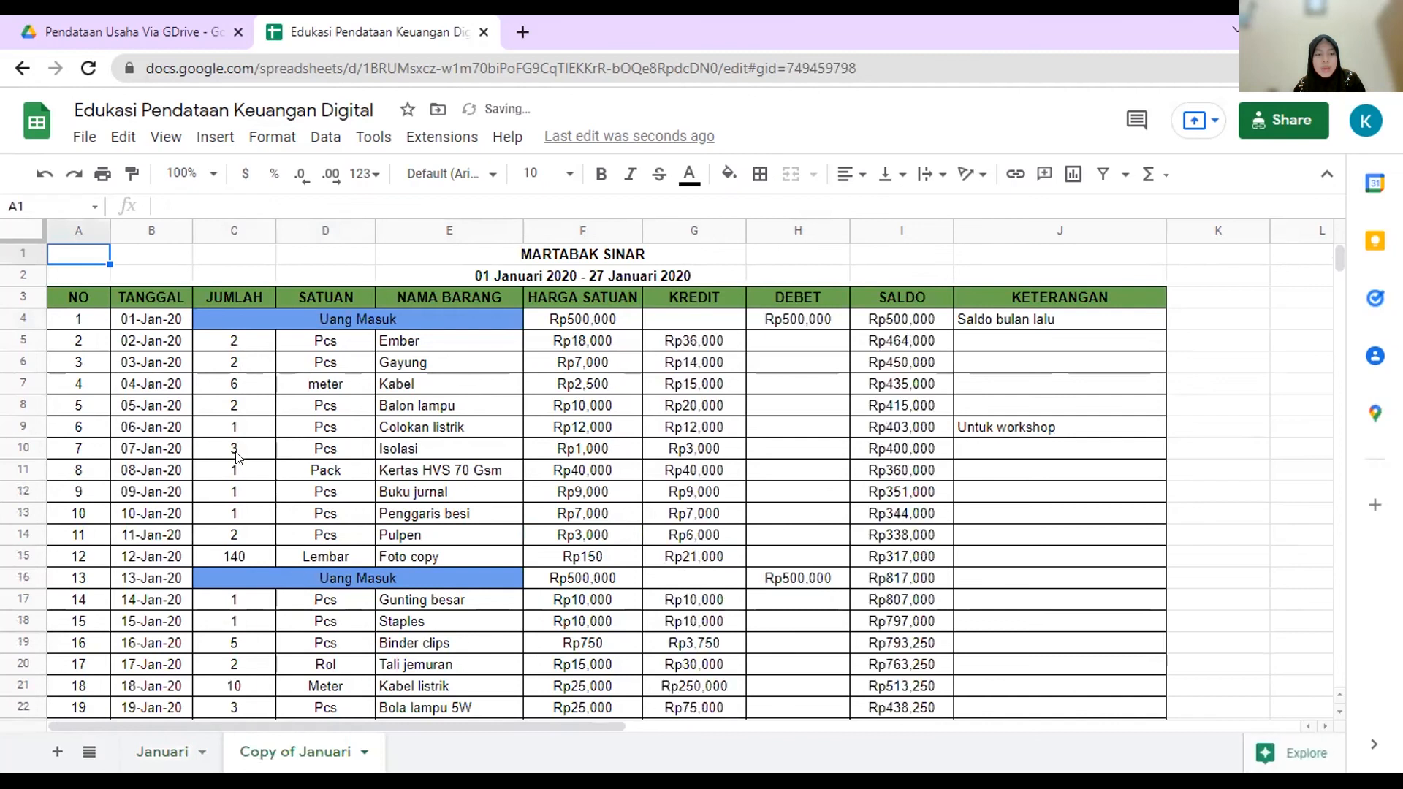
Step: Rename the duplicated sheet Copy of Januari as Februari
click(366, 755)
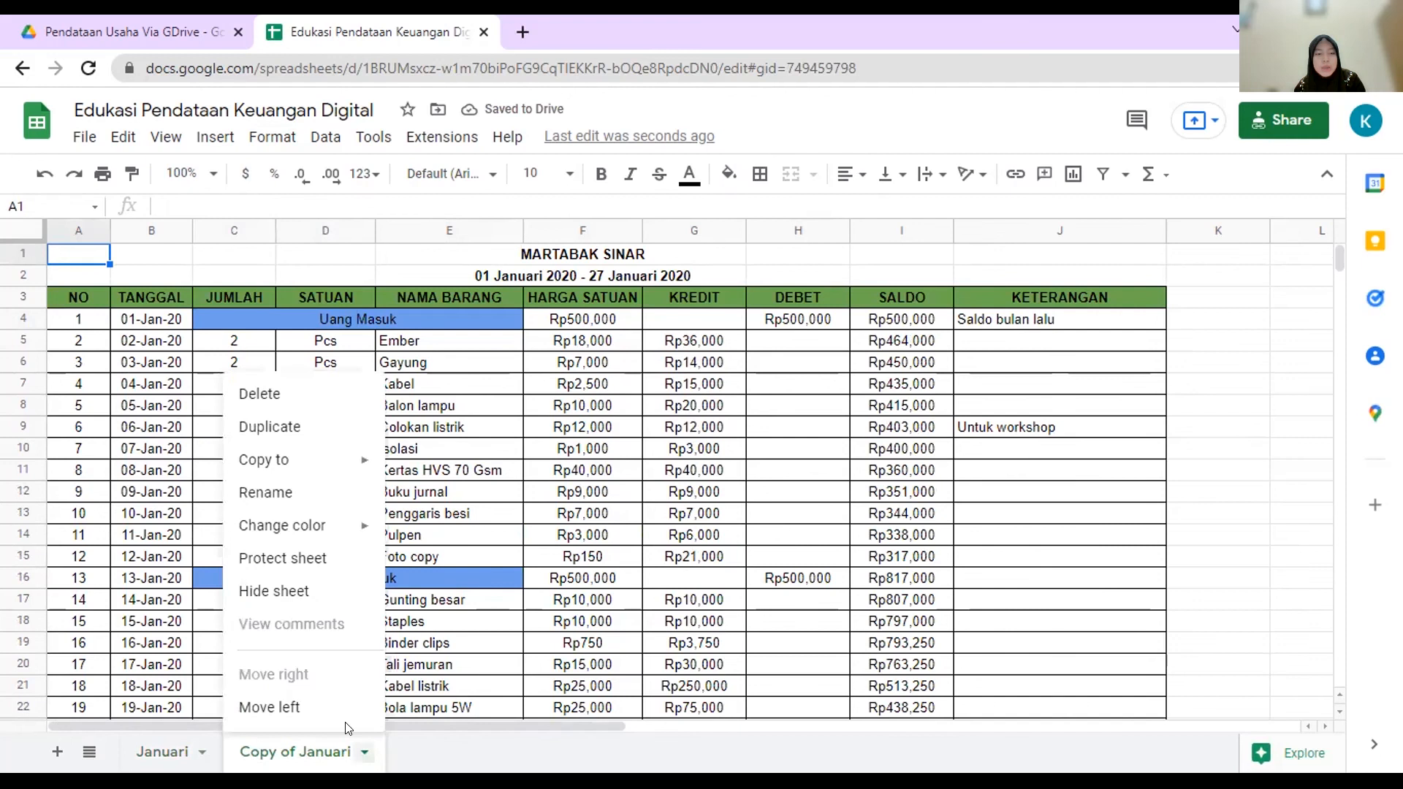
click(288, 497)
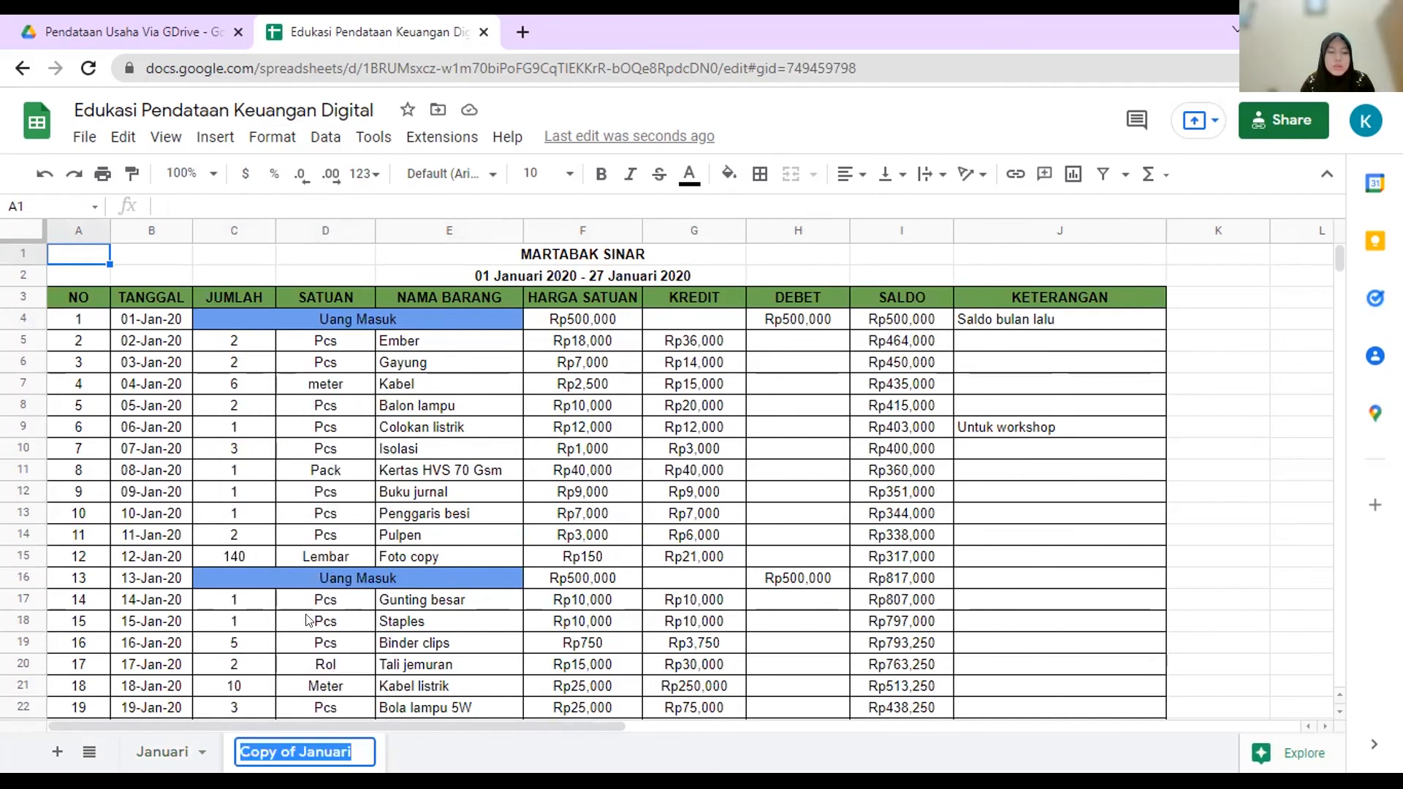
text(Februari)
key(Return)
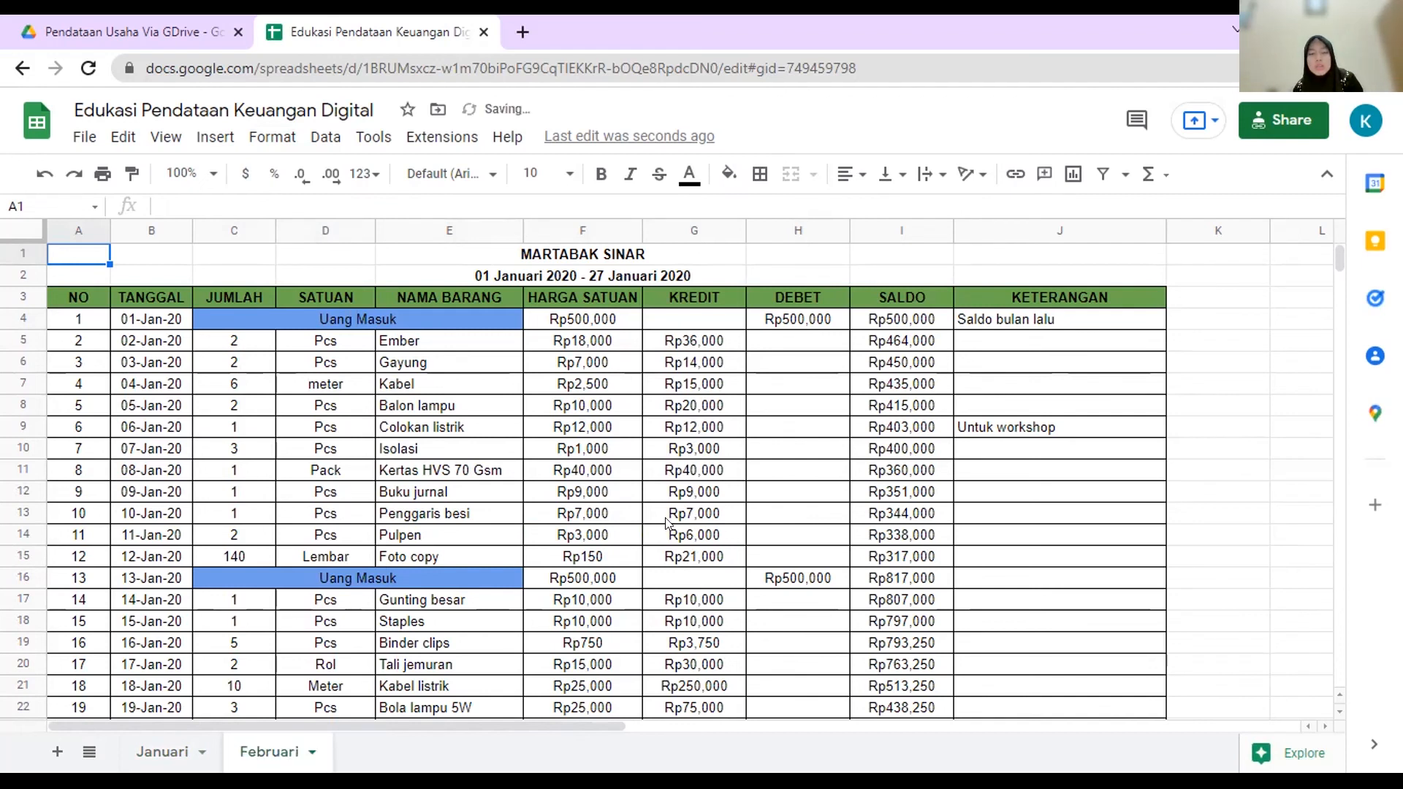
Step: Clear the HARGA SATUAN values in cells F5 to F9 of the Februari sheet and return to the Januari sheet
click(591, 341)
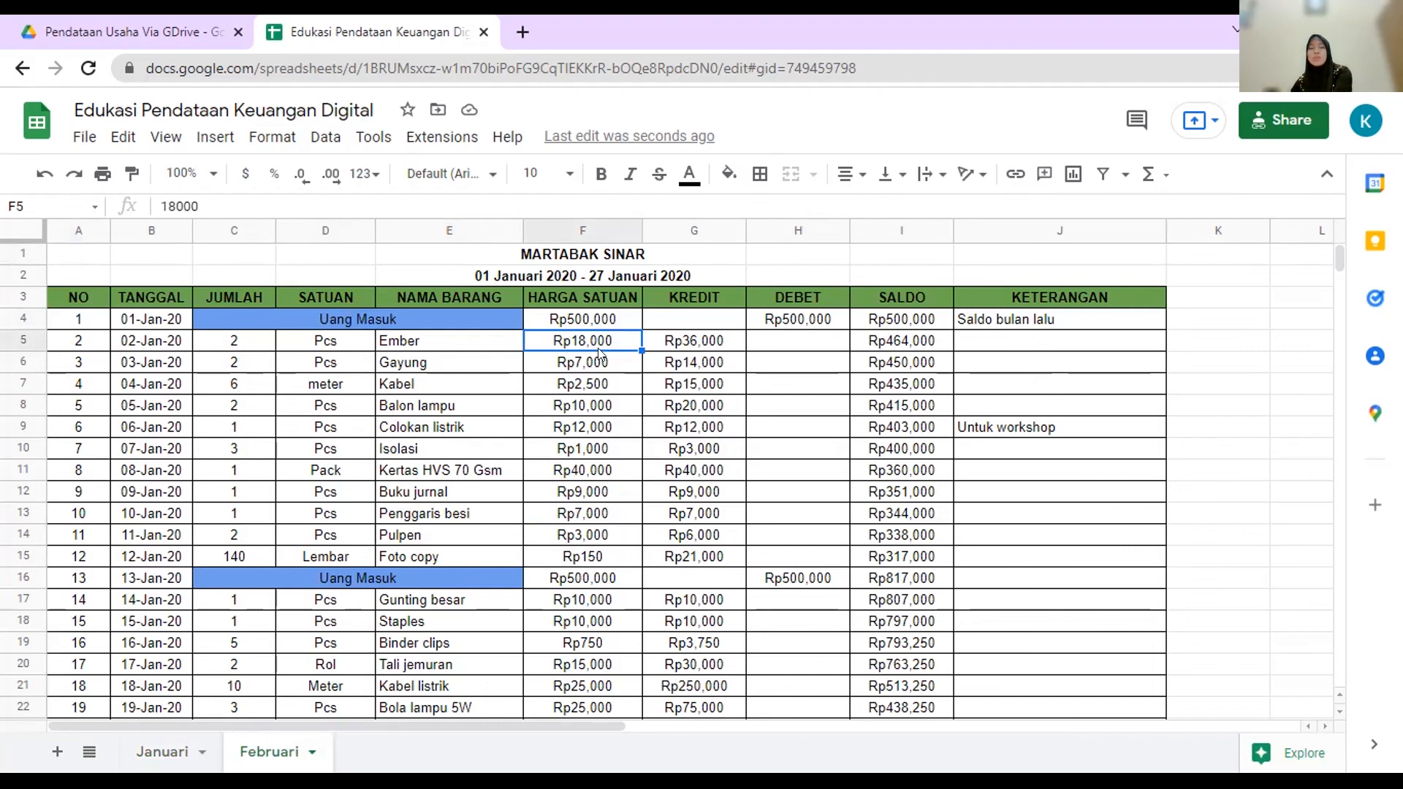
key(Delete)
click(602, 360)
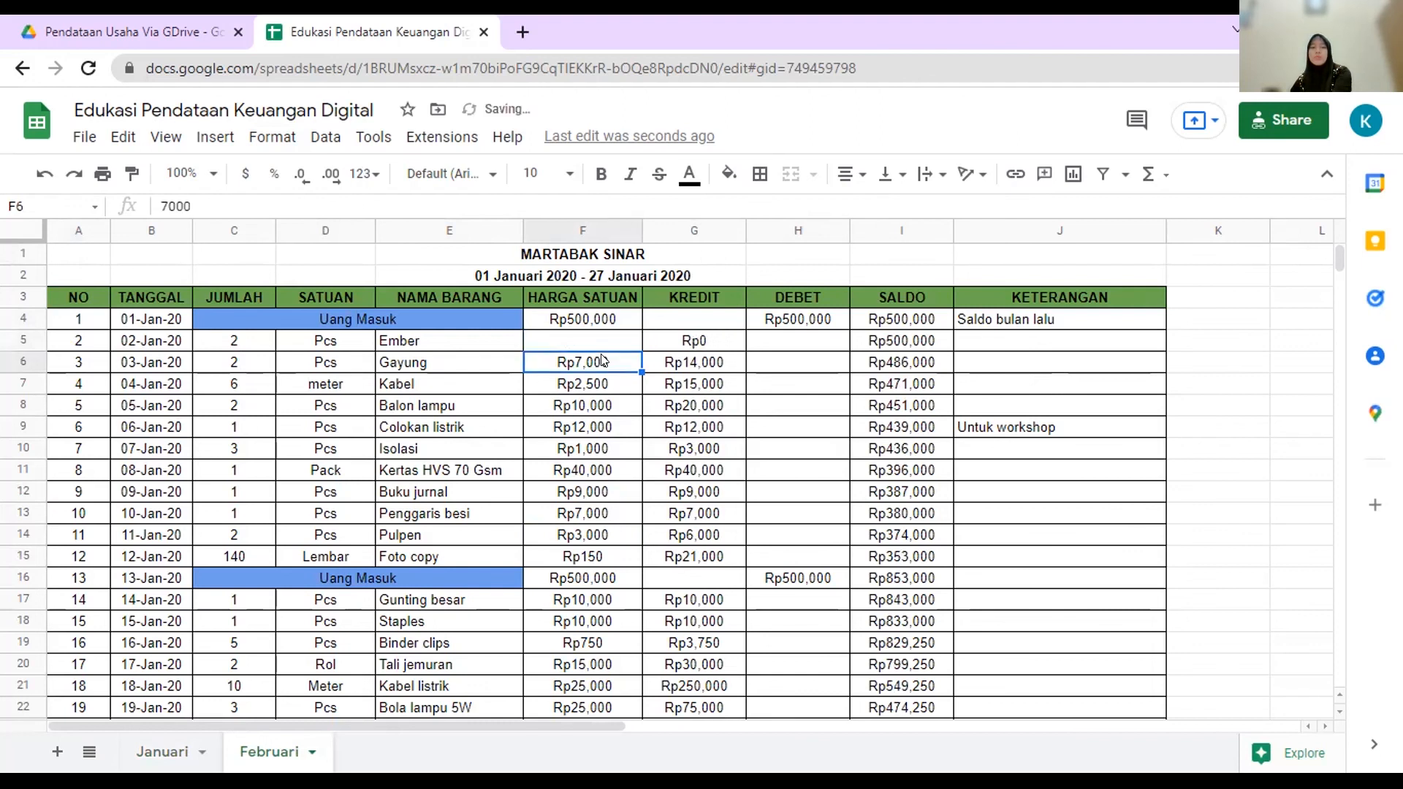
key(Delete)
click(608, 381)
key(Delete)
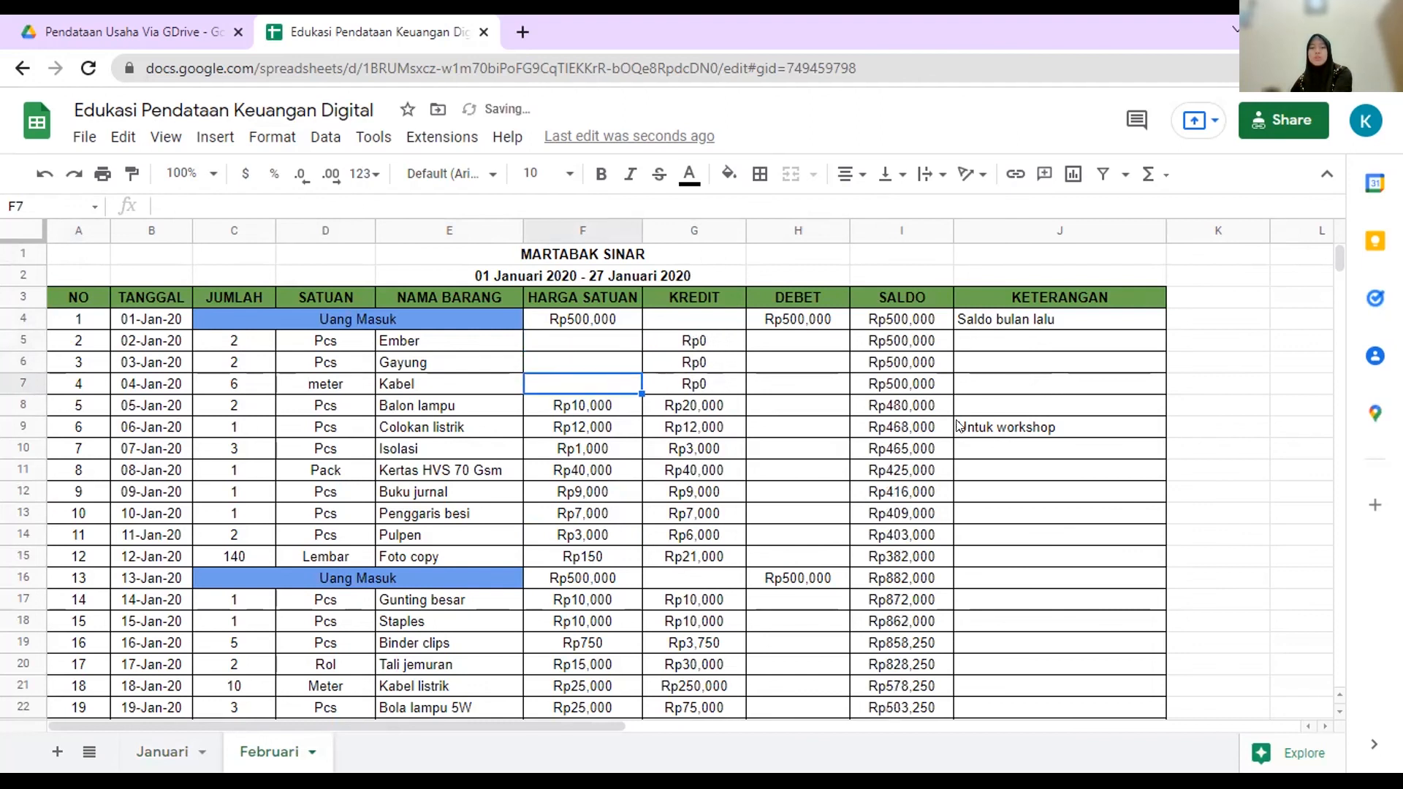
click(609, 403)
key(Delete)
click(613, 429)
key(Delete)
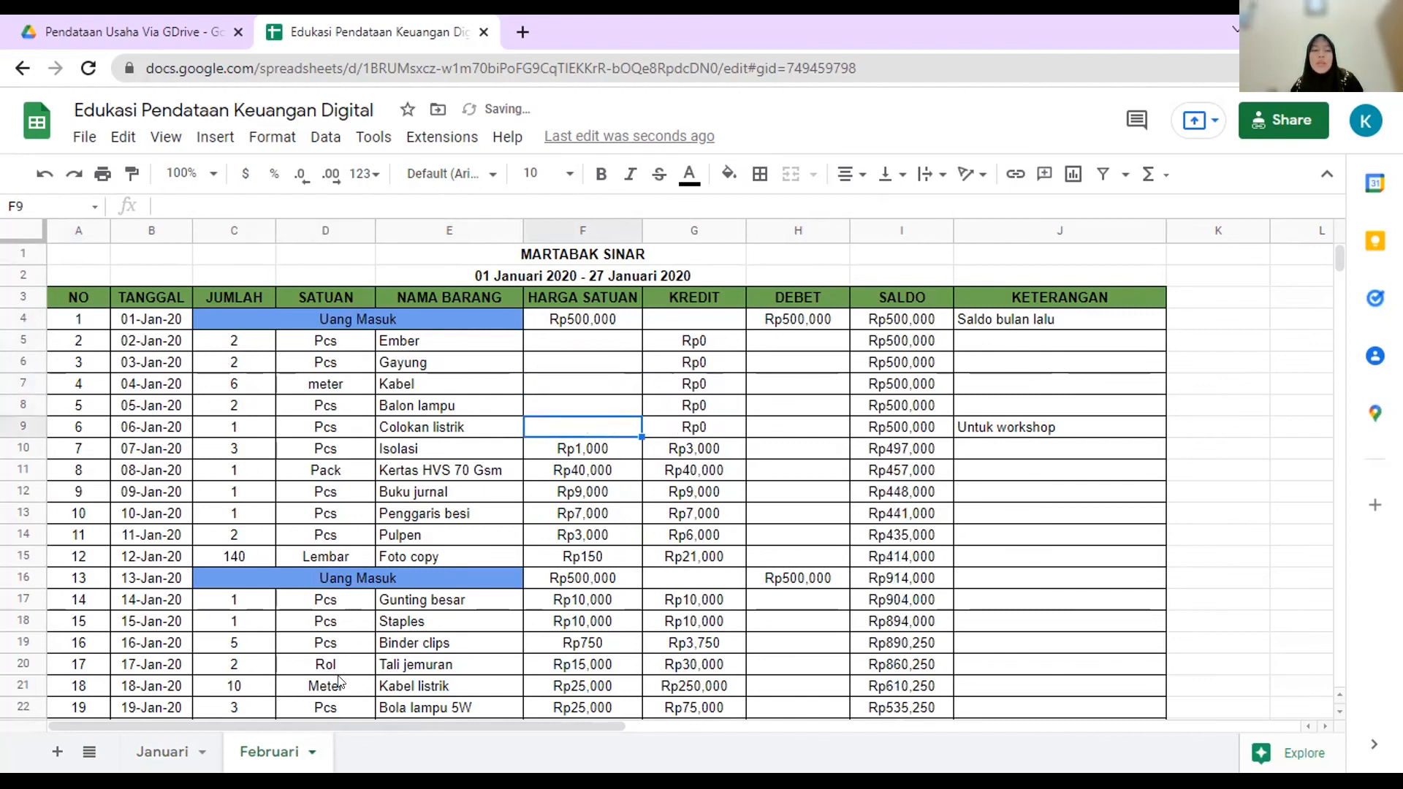
click(161, 751)
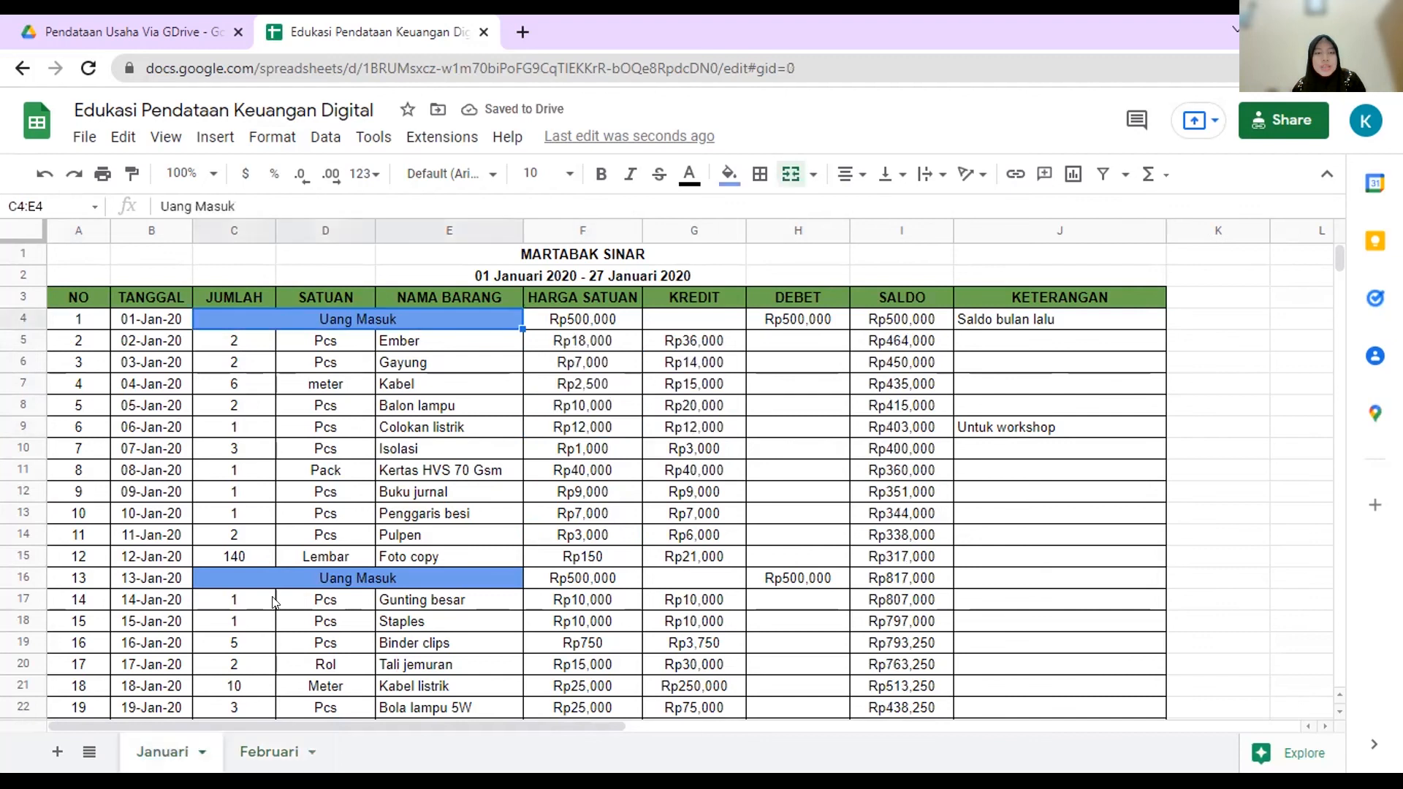